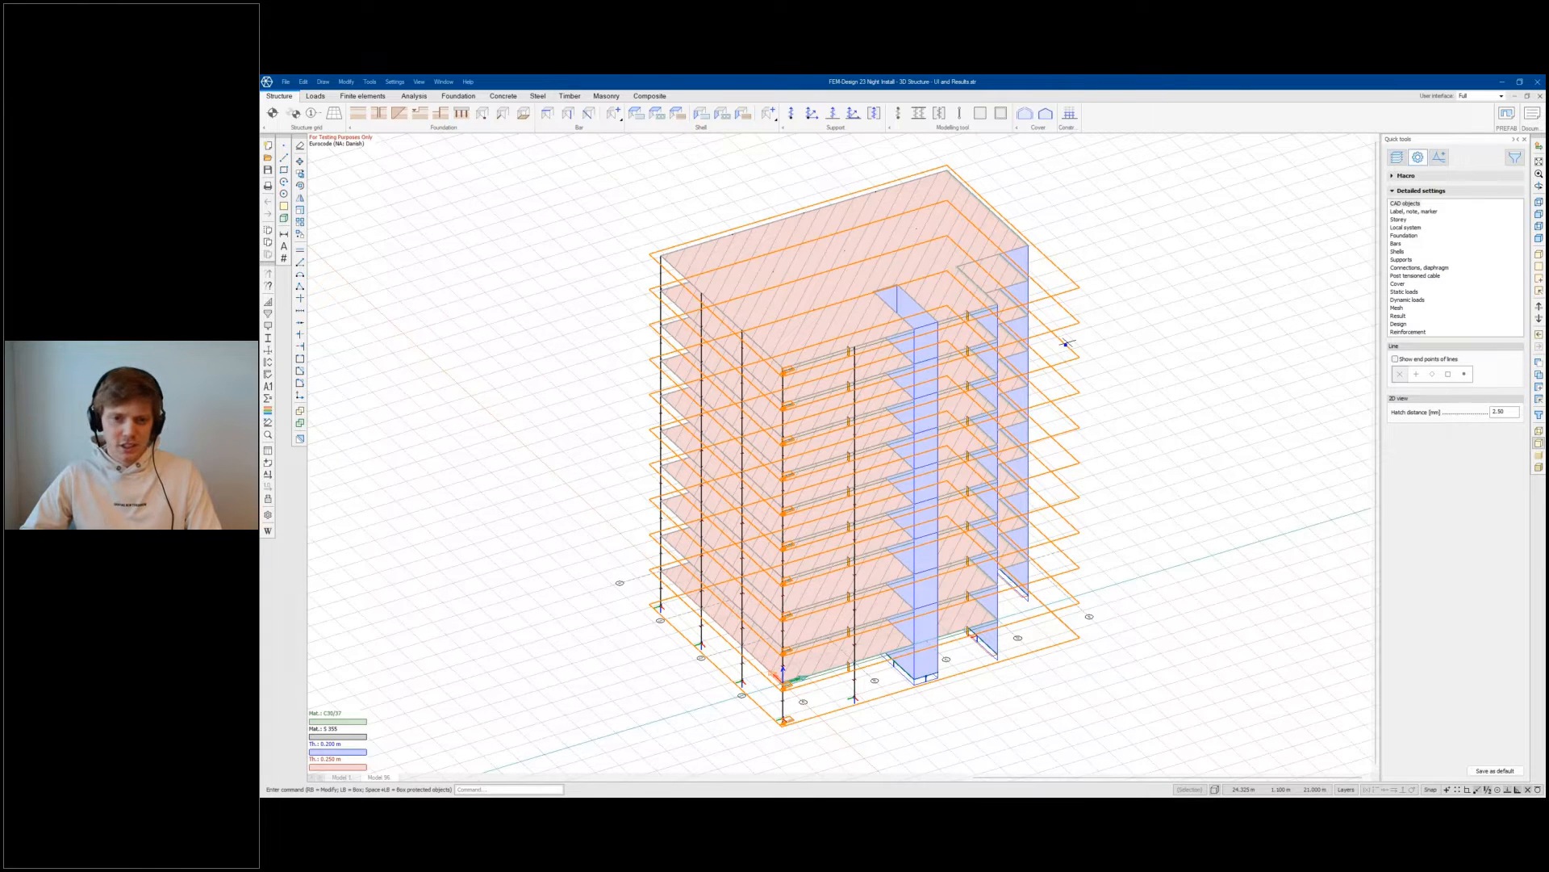
Step: Show only the top storey, Storey 10, of the building in the 3D view
middle_click_drag(1118, 287, 1124, 286)
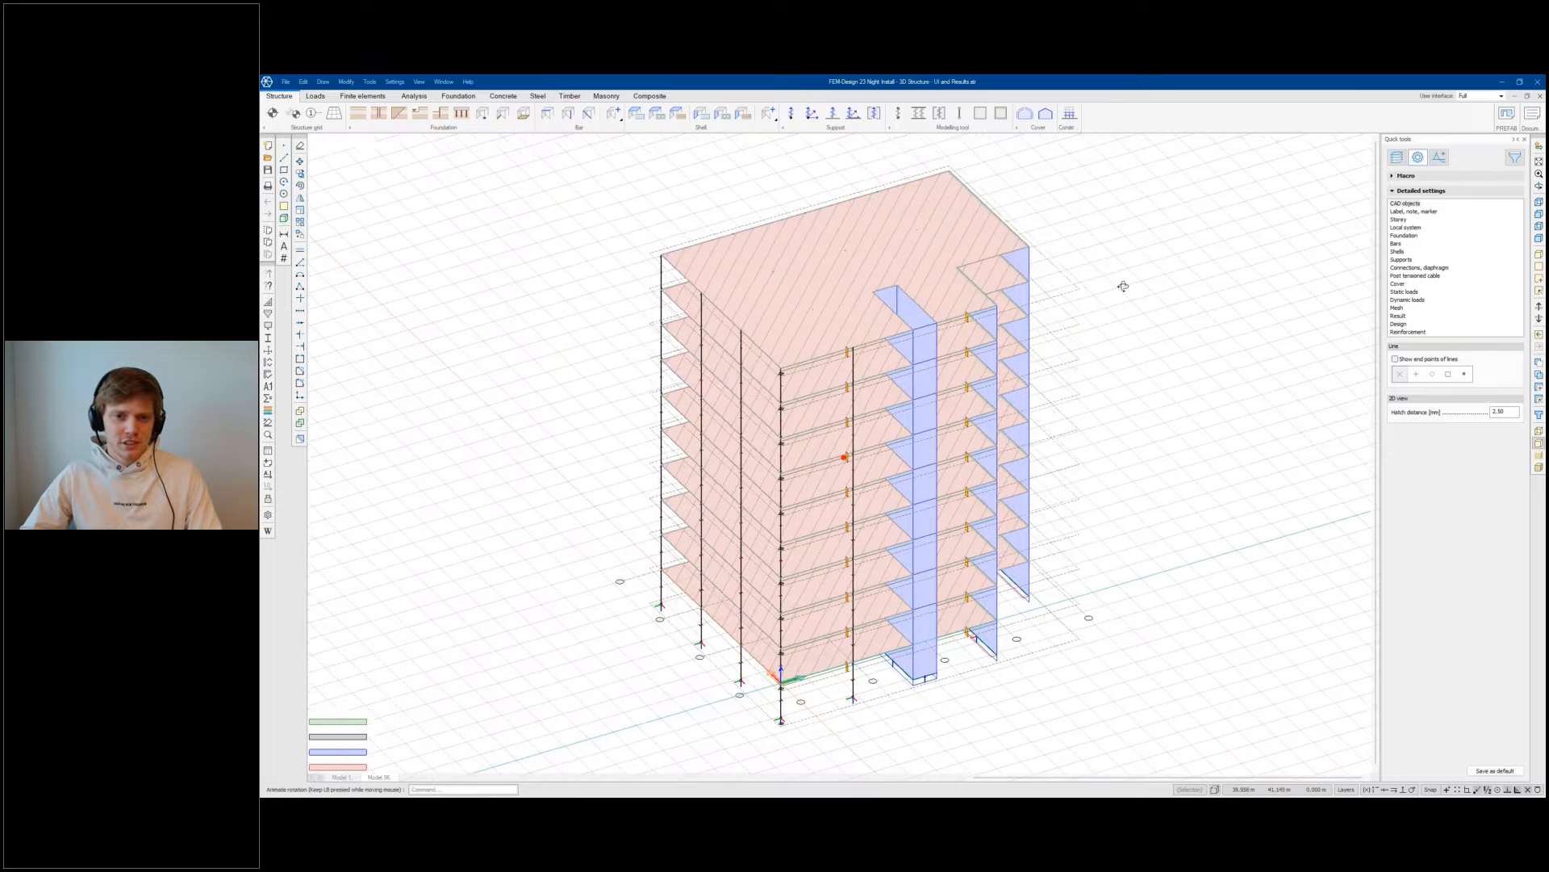
scroll(947, 203, "up", 4)
middle_click_drag(947, 204, 937, 242)
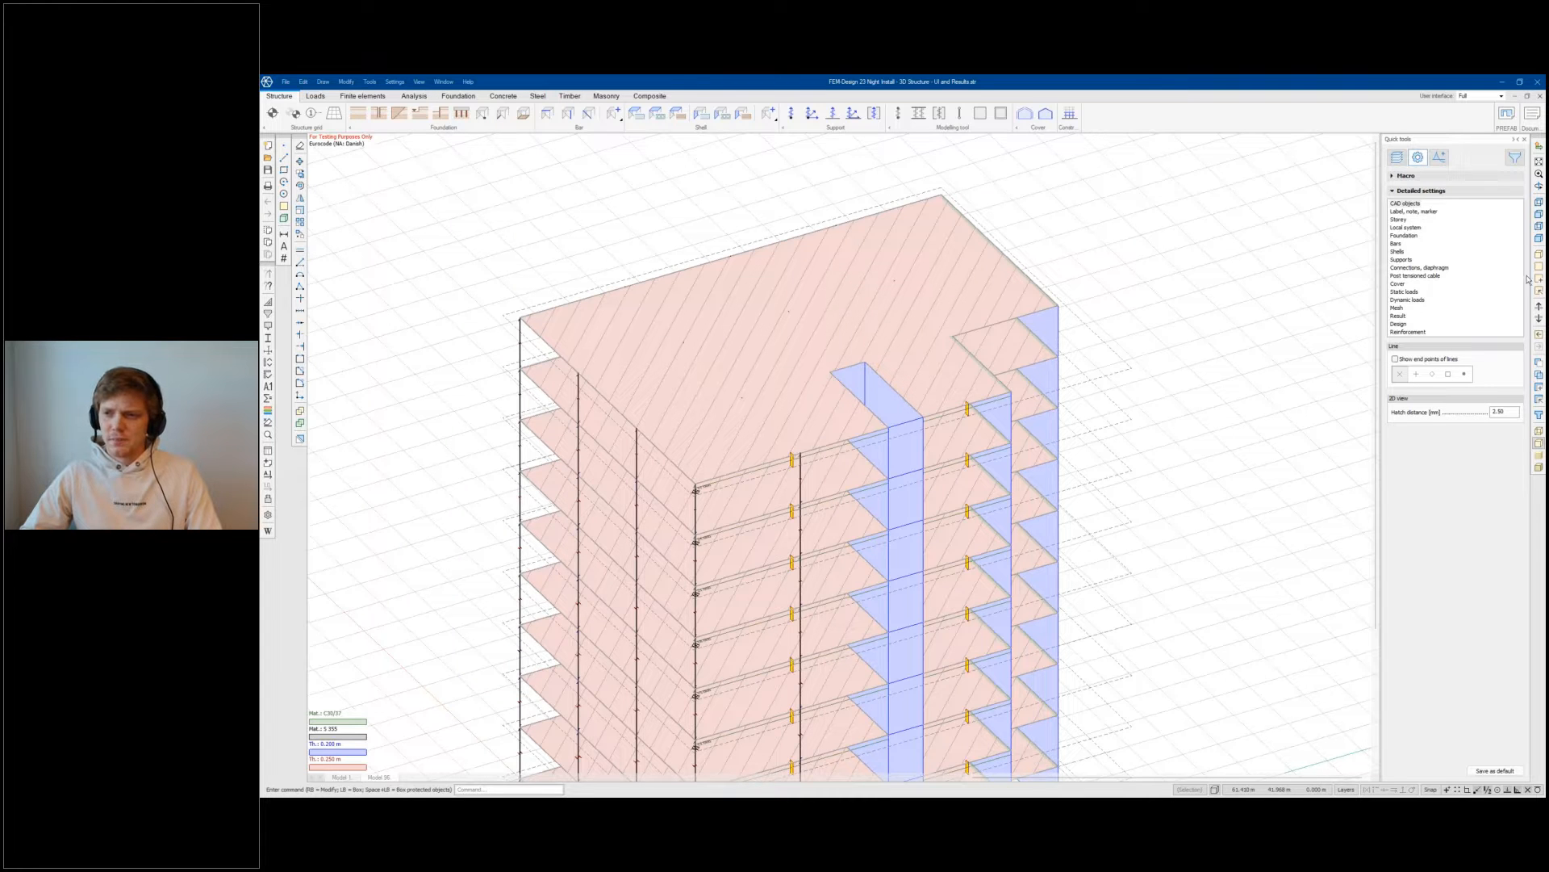
left_click(1538, 318)
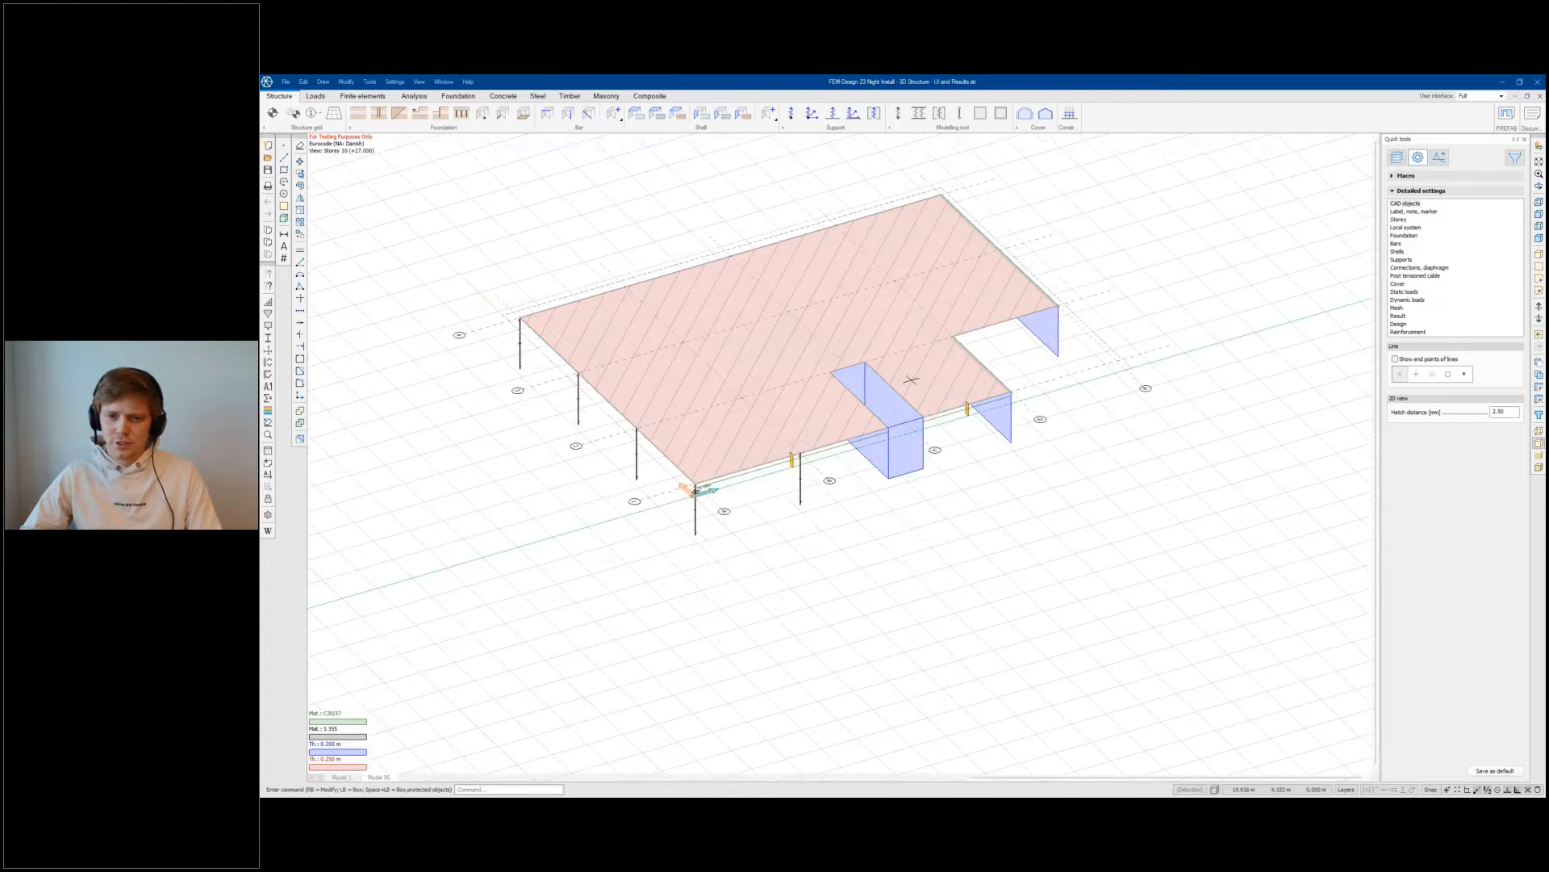
scroll(770, 294, "up", 3)
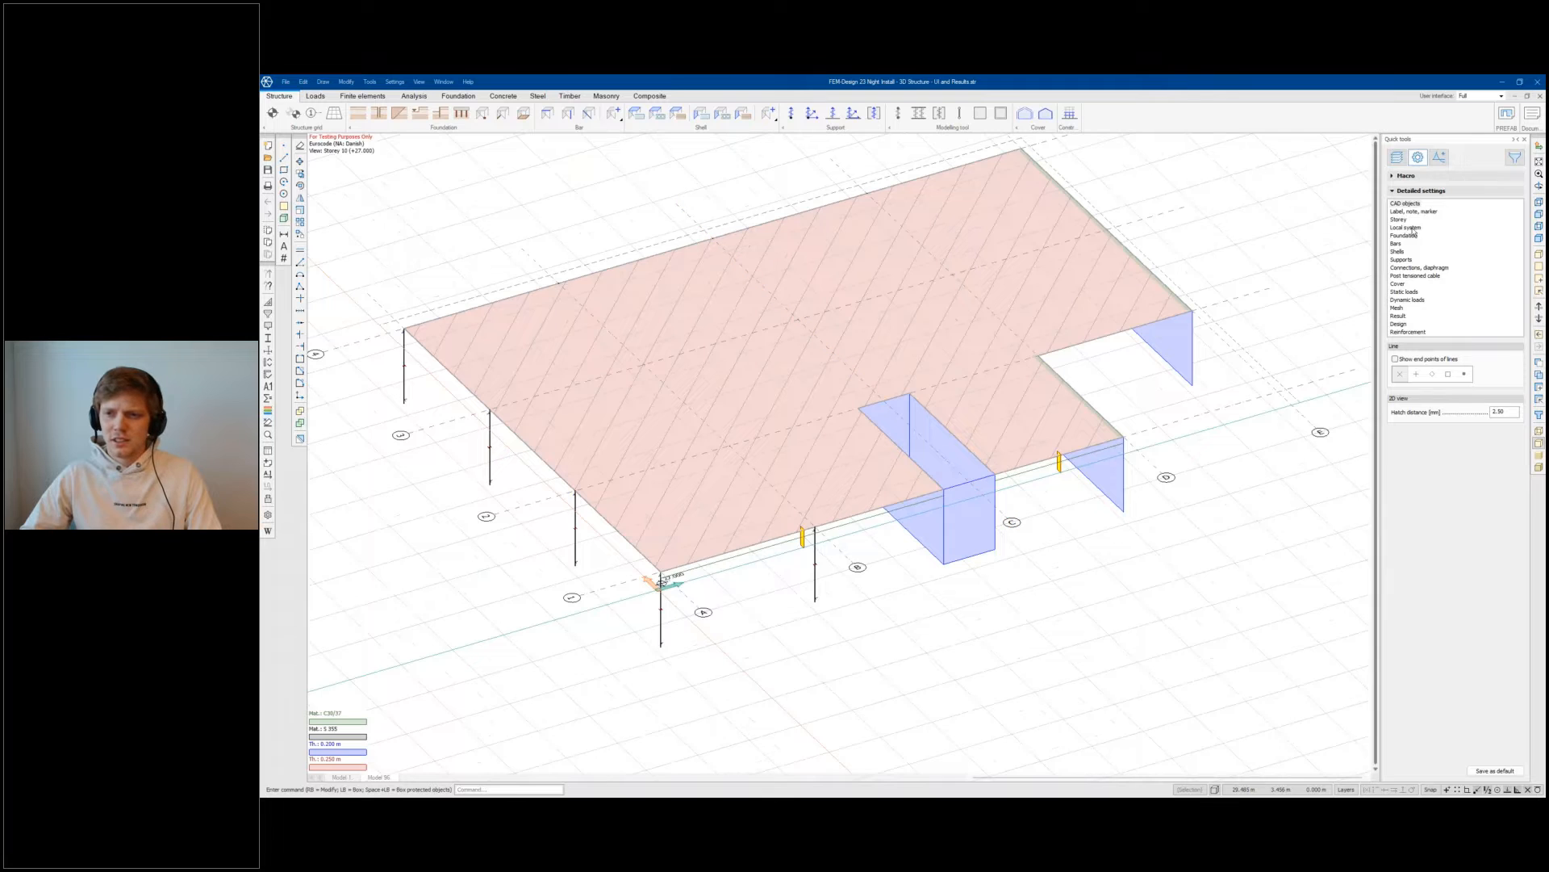
Step: Turn on the structural element ID labels for the displayed storey and examine them on the columns, beams and walls
left_click(1397, 177)
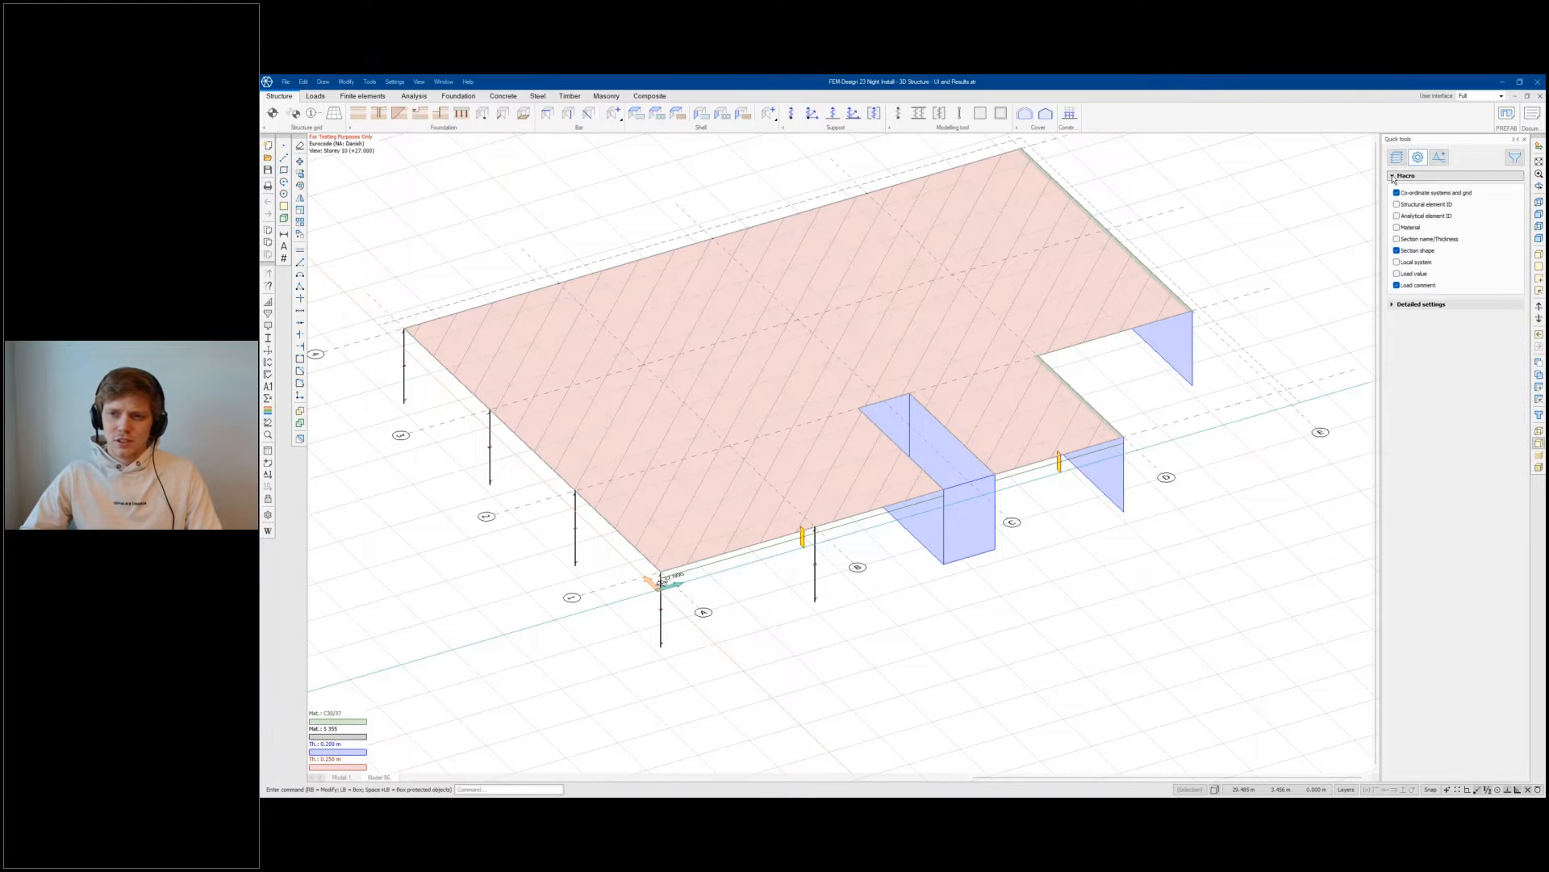
left_click(1425, 205)
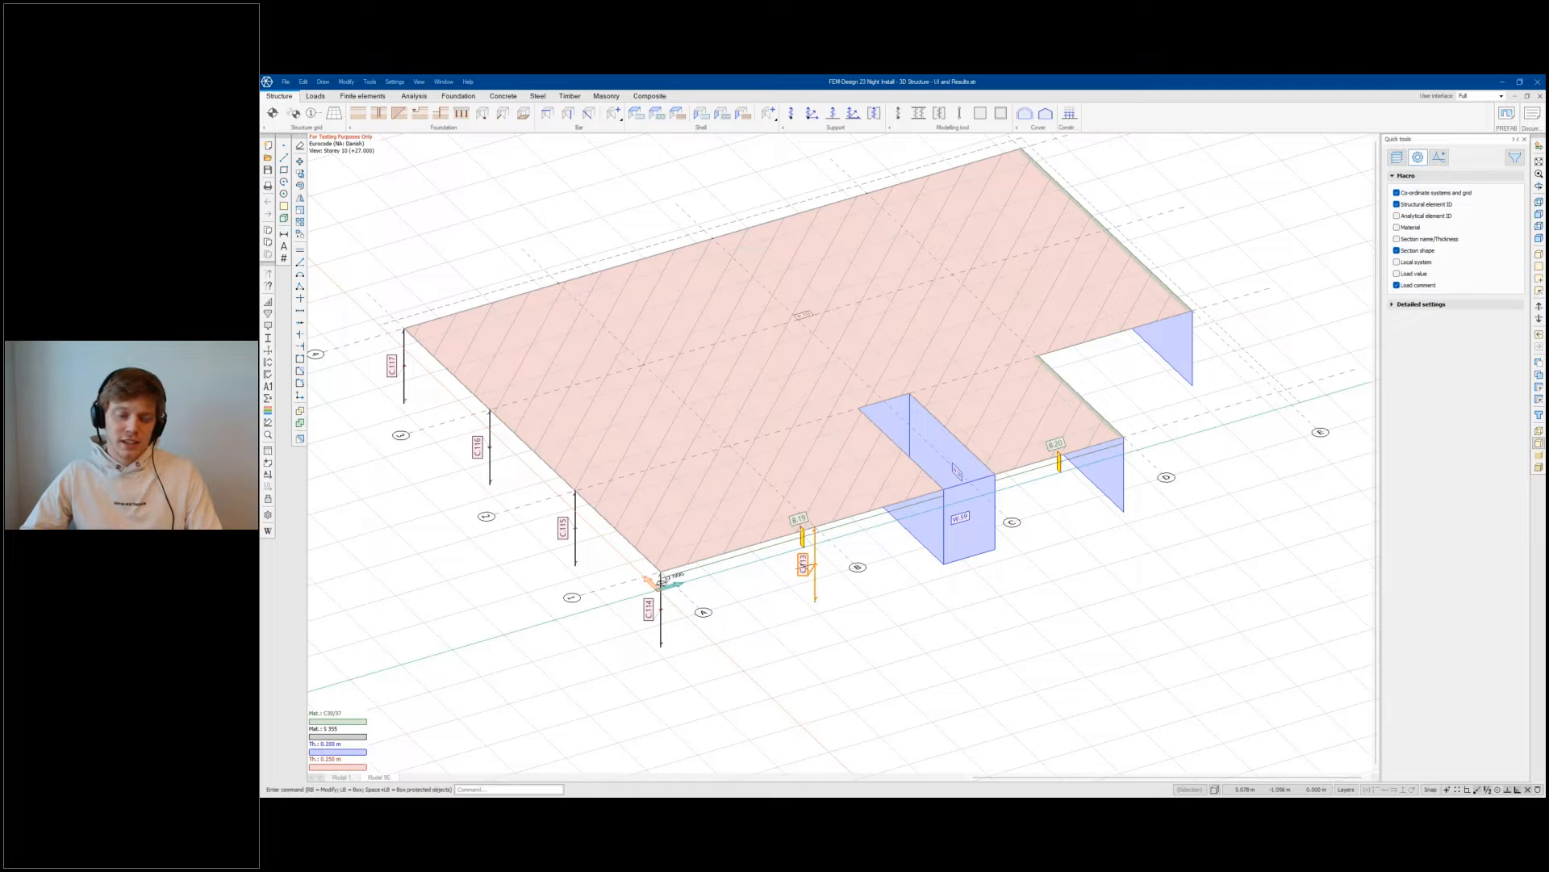
scroll(662, 581, "up", 3)
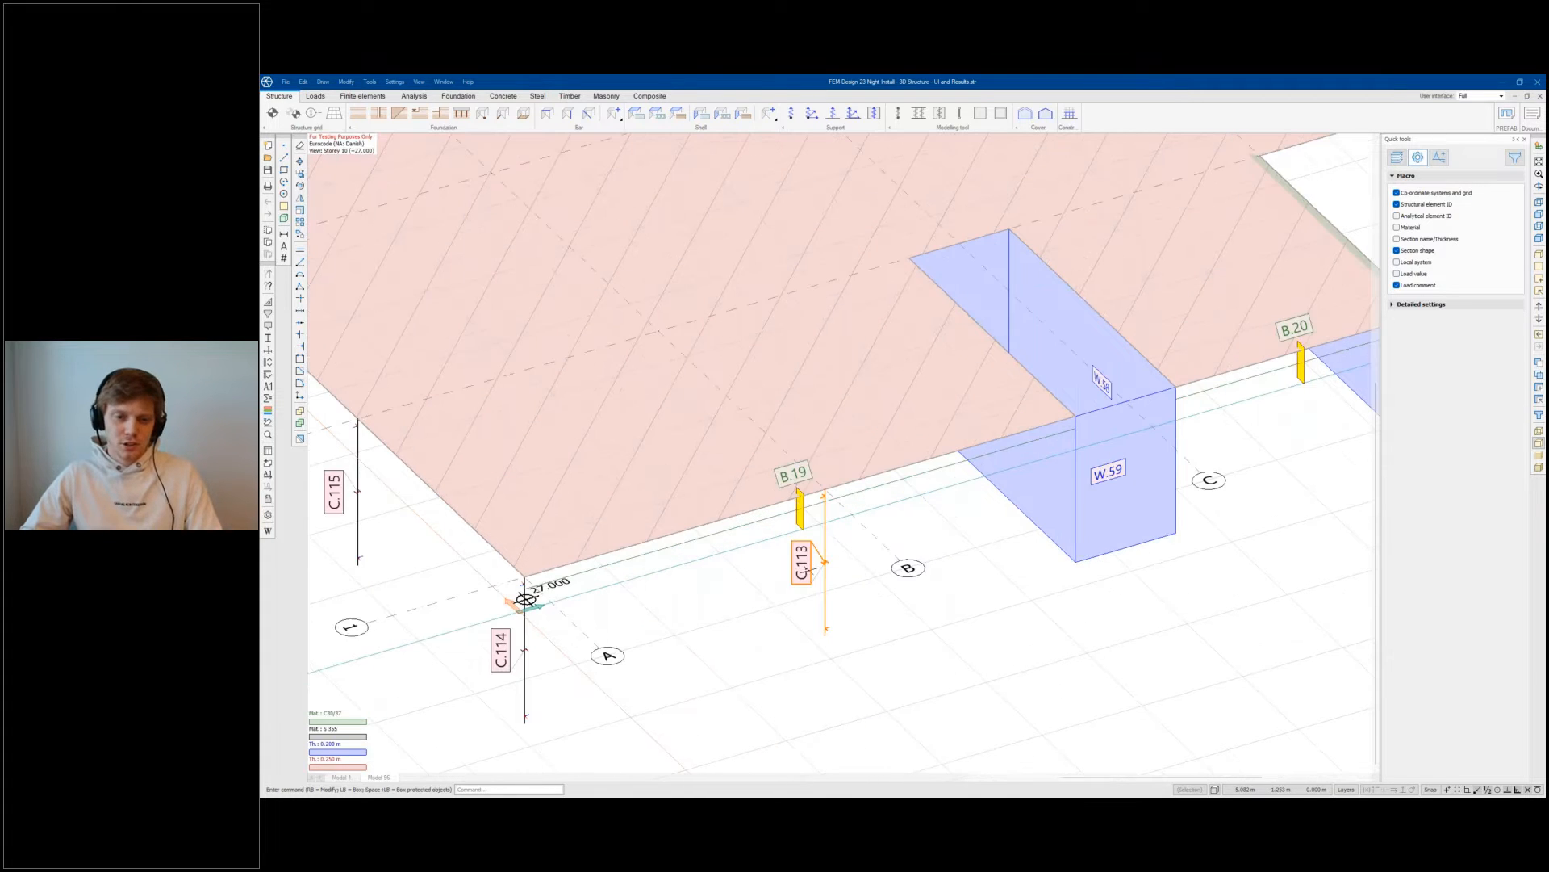
scroll(807, 570, "down", 3)
scroll(807, 562, "up", 2)
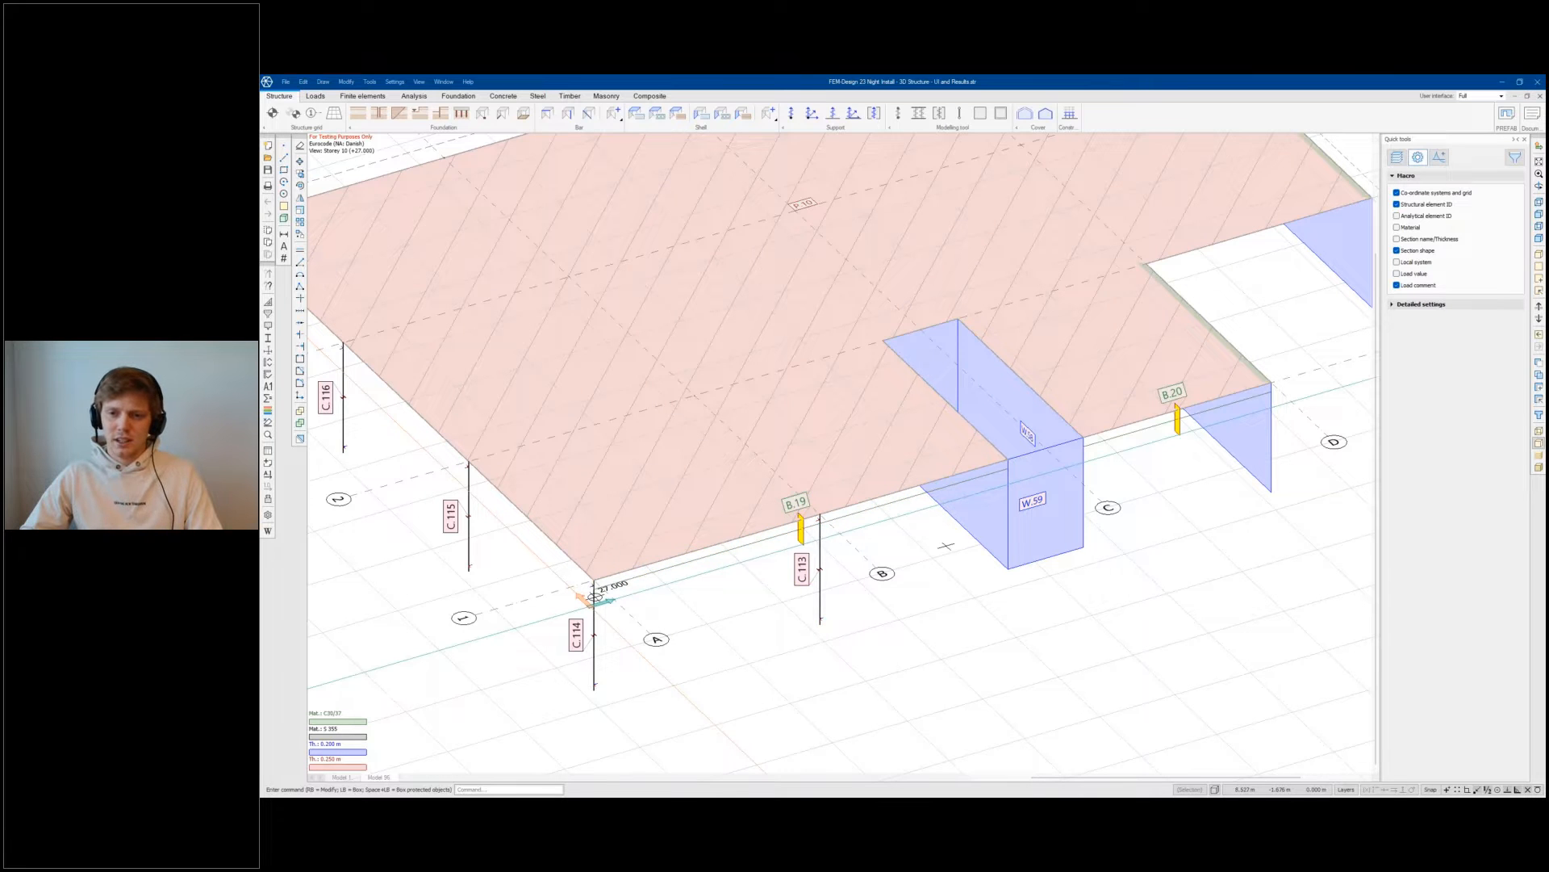
scroll(946, 545, "down", 1)
scroll(946, 545, "down", 1)
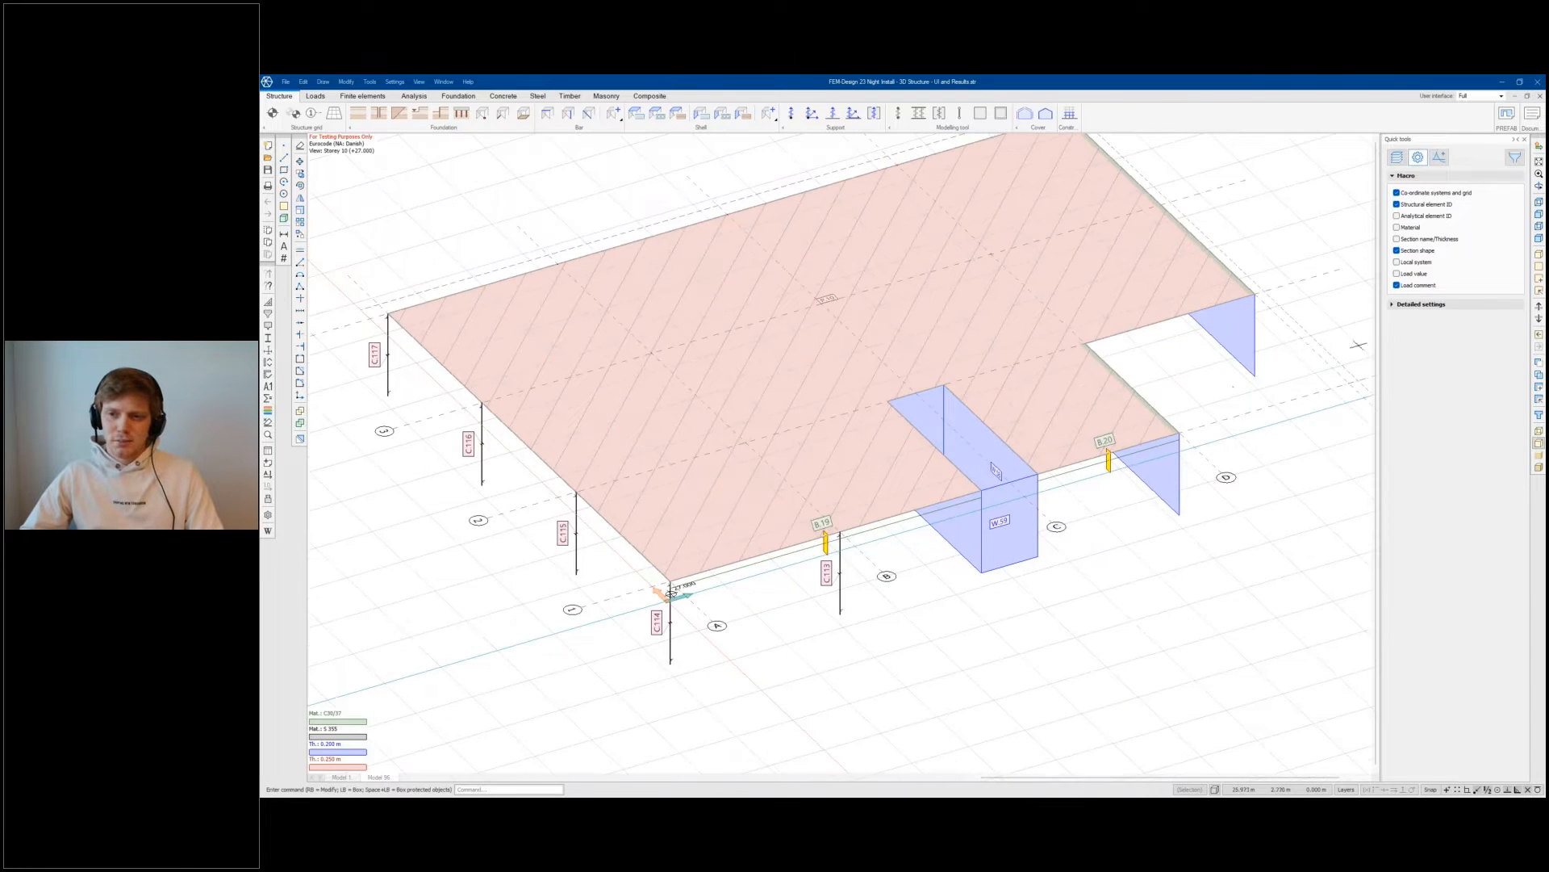
Step: Review the default label colours and their save and load options in the detailed label, note and marker settings
left_click(1392, 304)
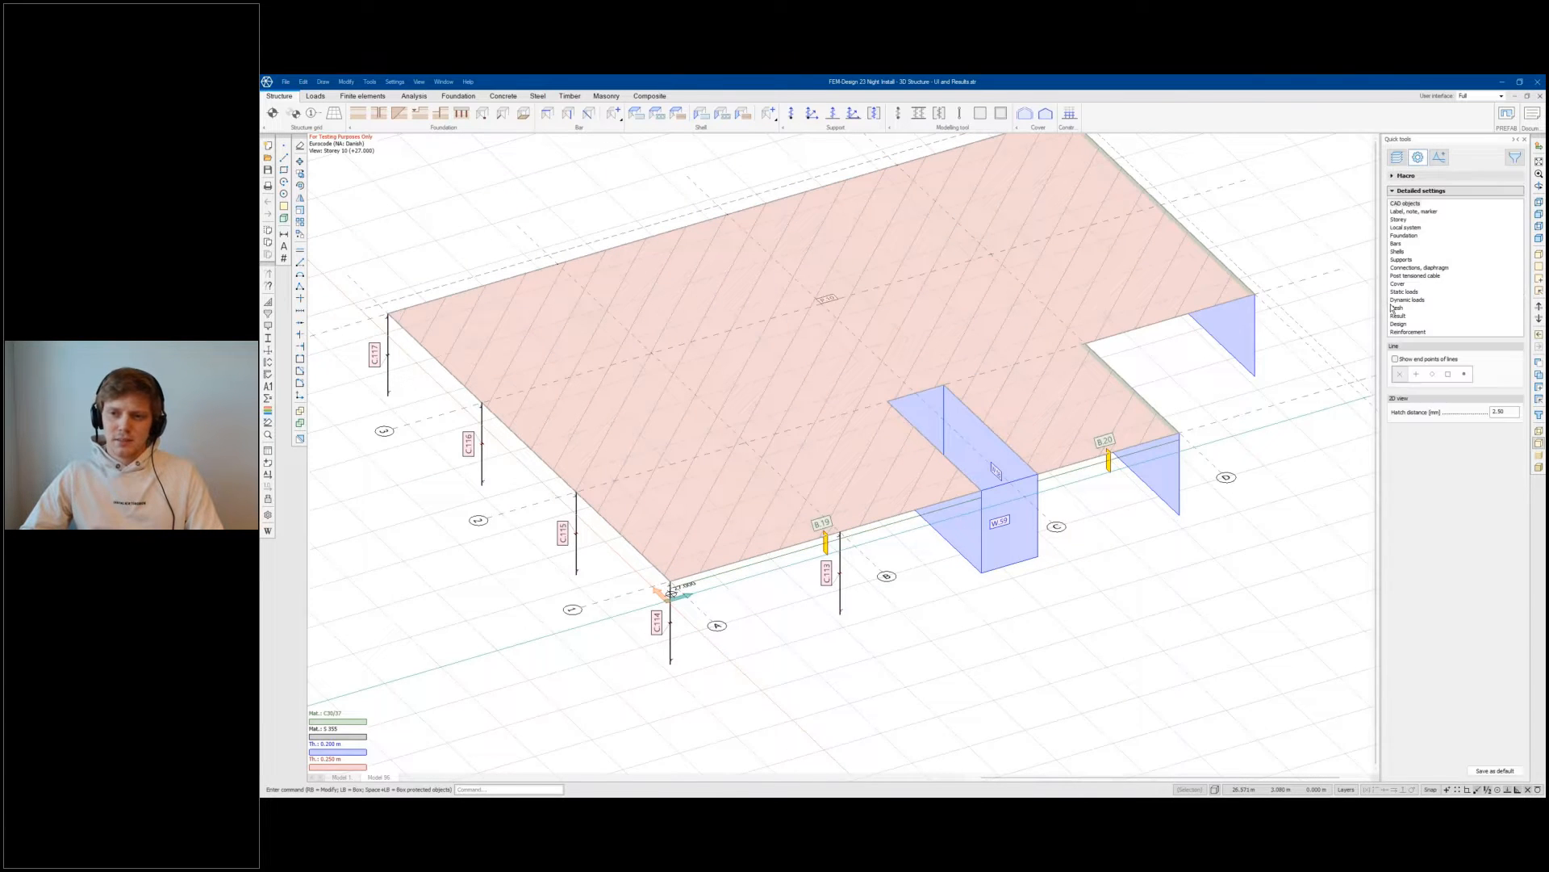
left_click(1415, 212)
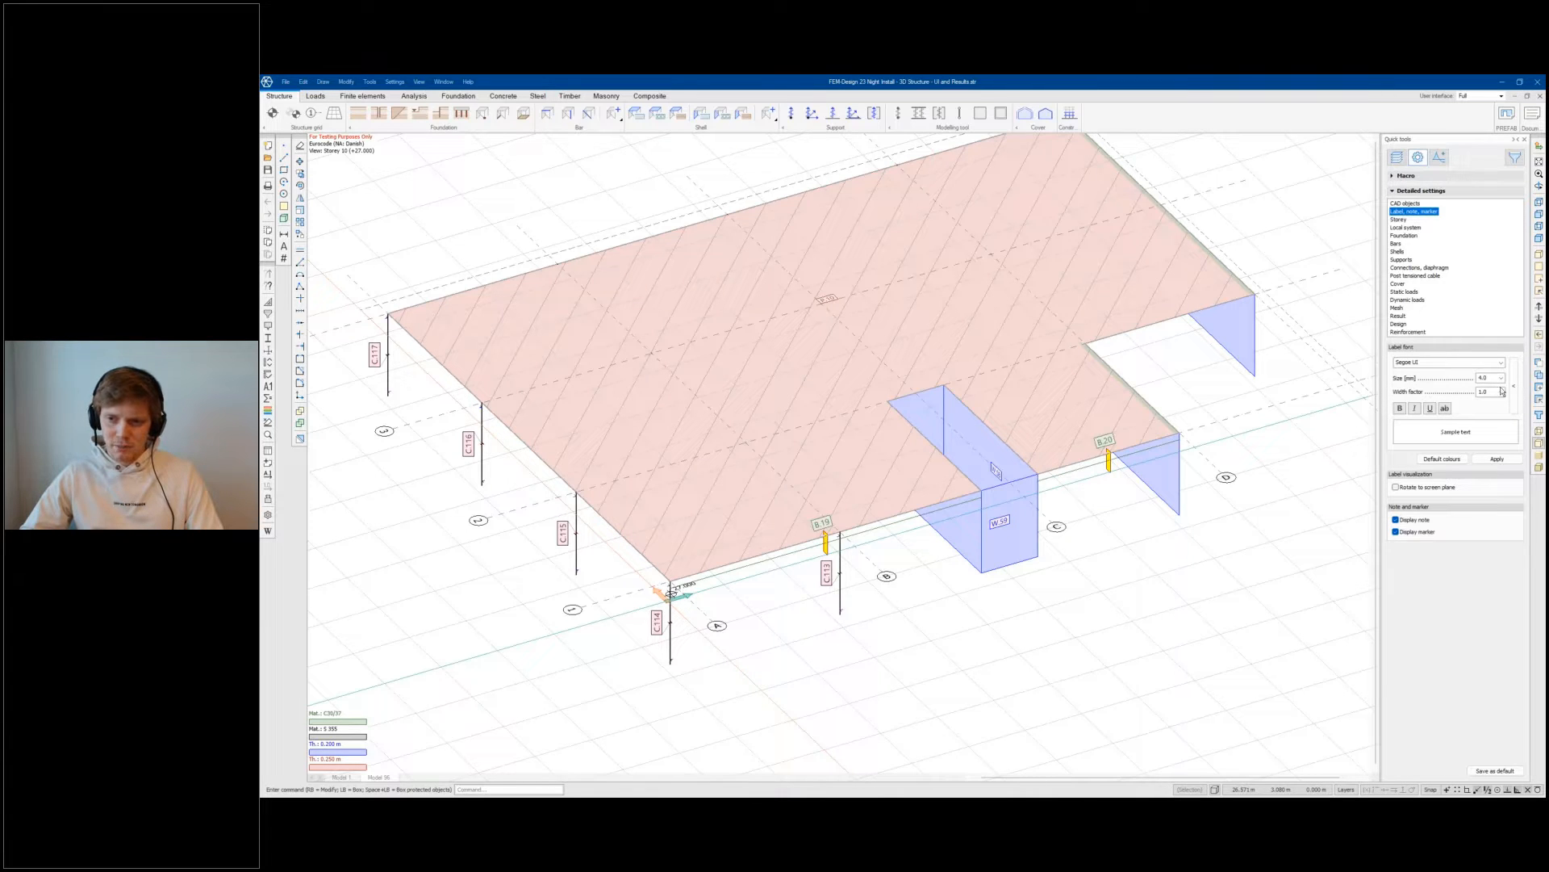
left_click(1442, 458)
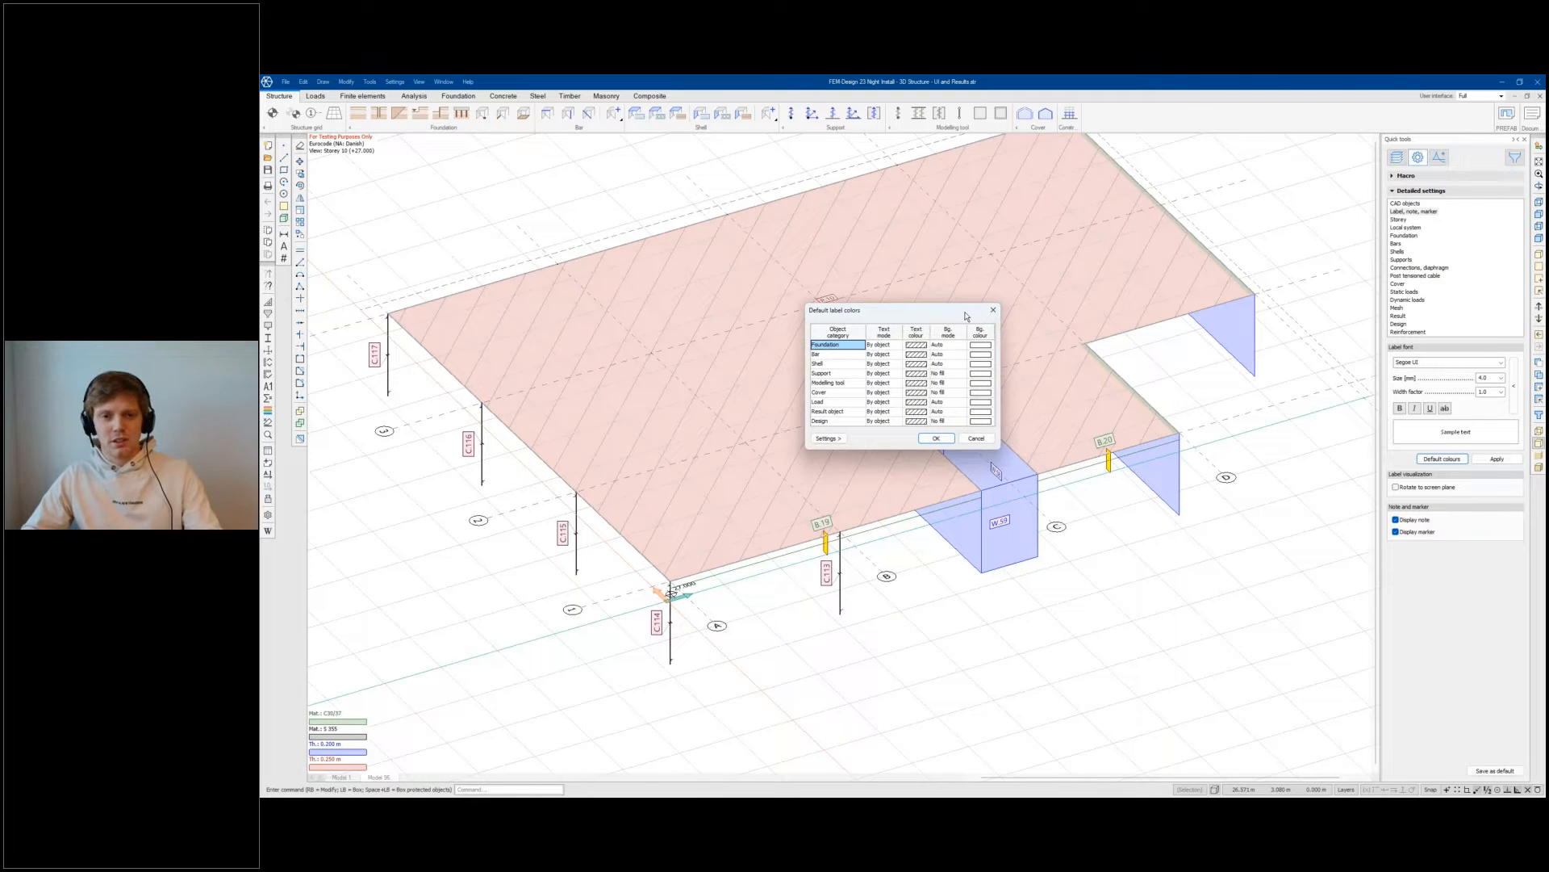
left_click_drag(962, 316, 980, 316)
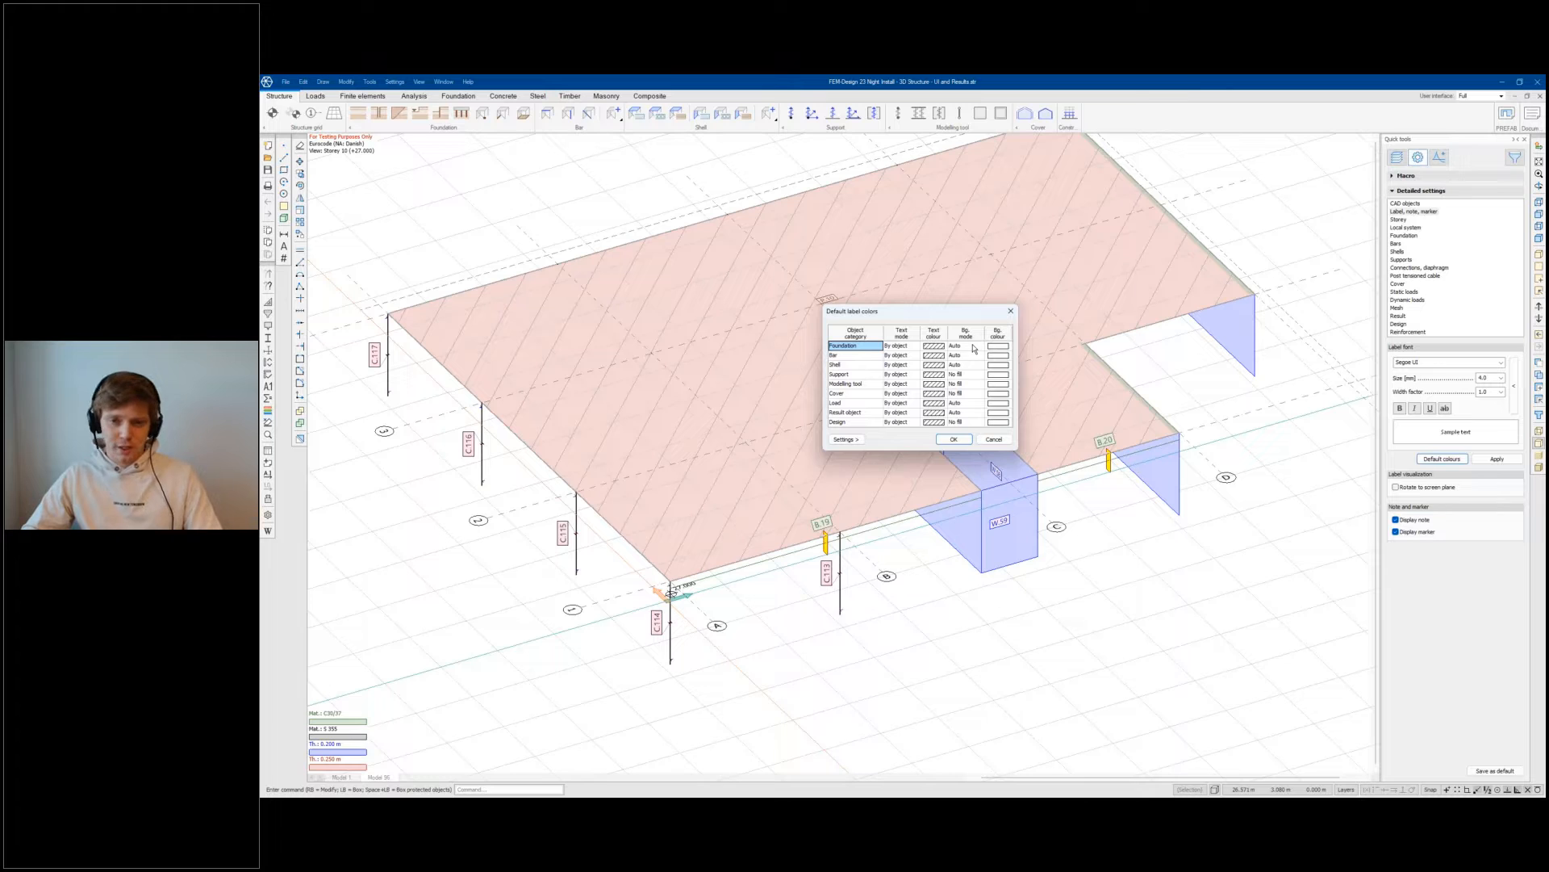
left_click(845, 439)
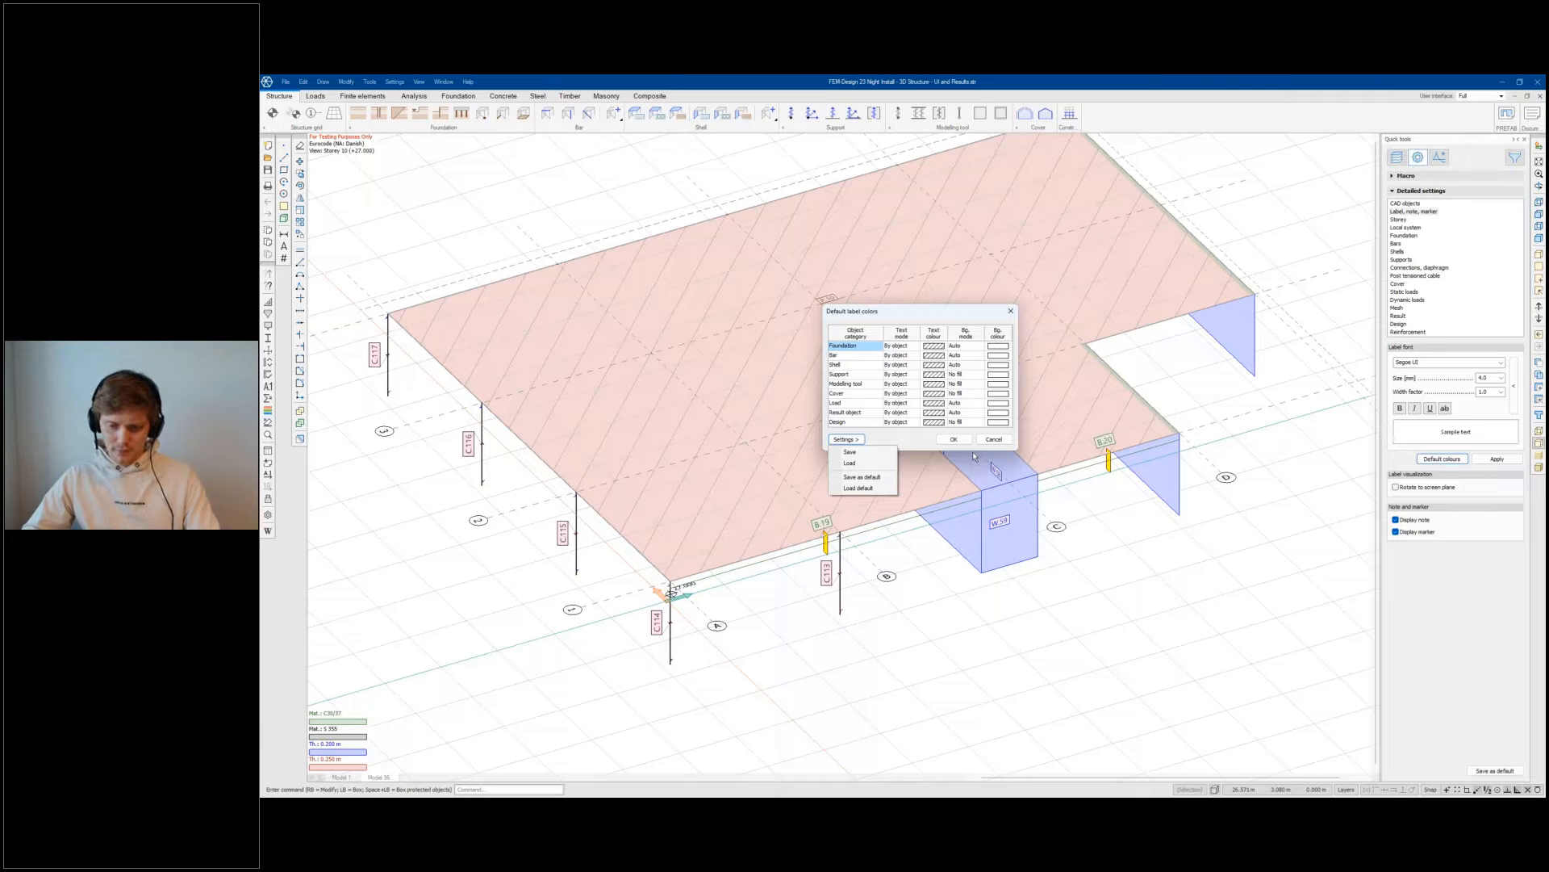
left_click(971, 452)
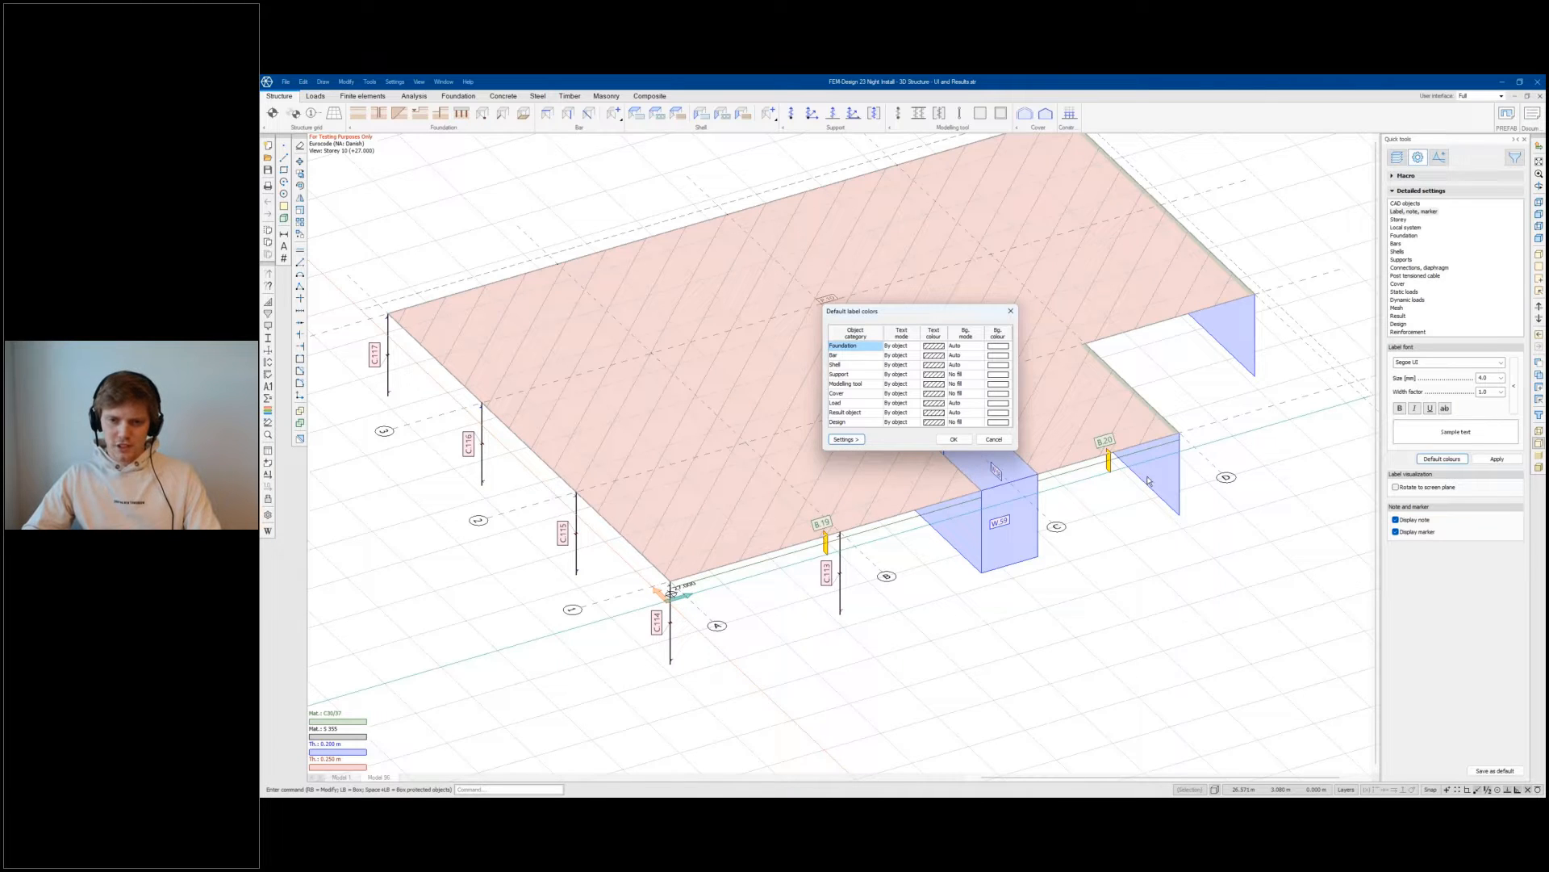
key("Escape")
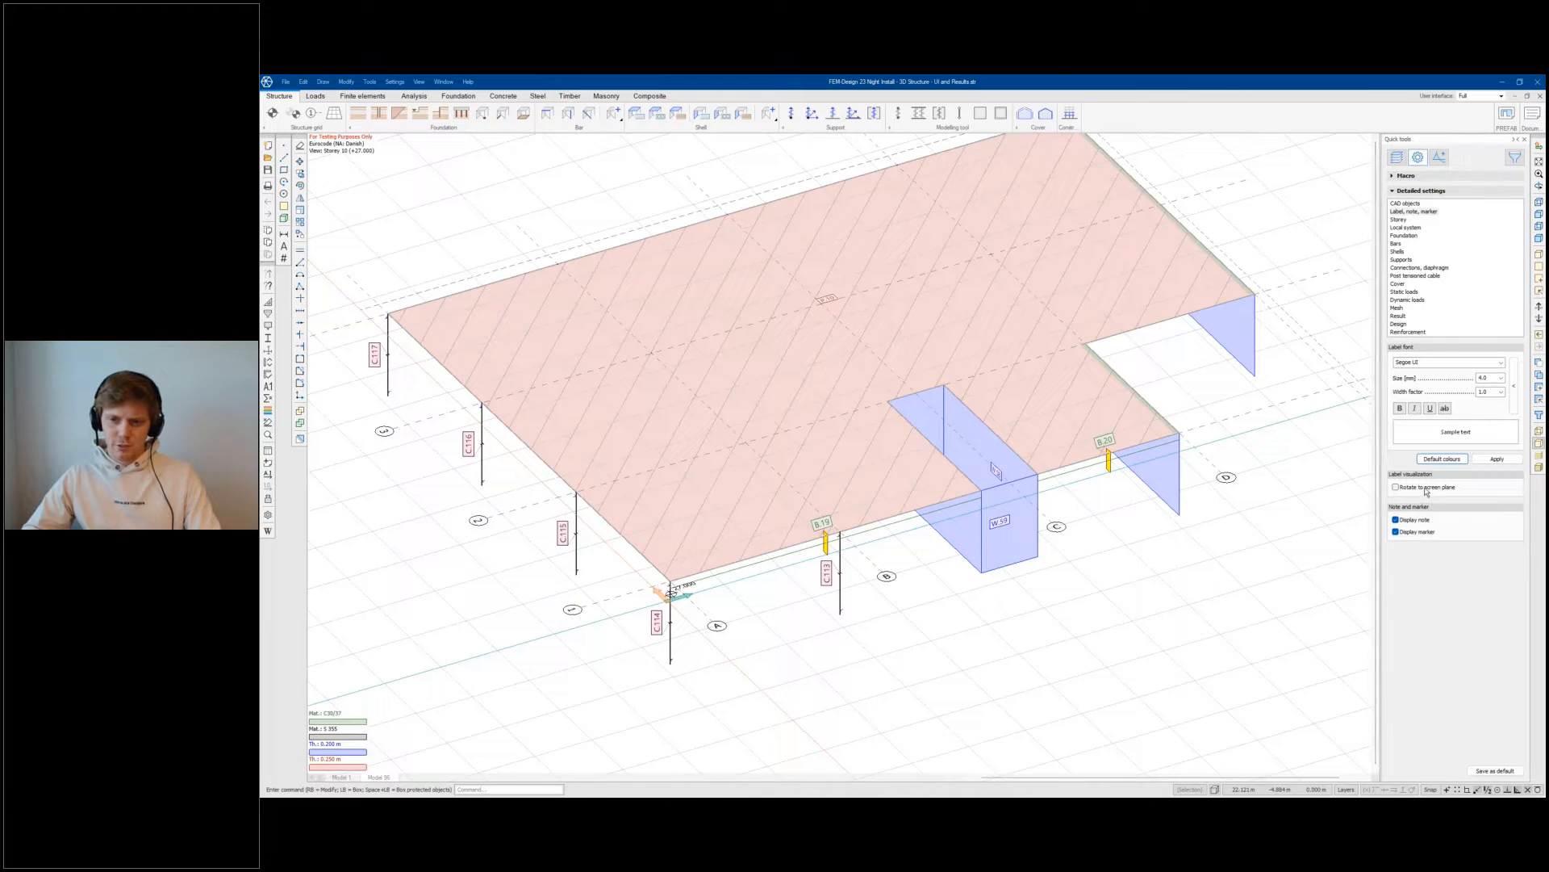
Step: Try rotating the labels to the screen plane, then restore their original orientation
left_click(1396, 488)
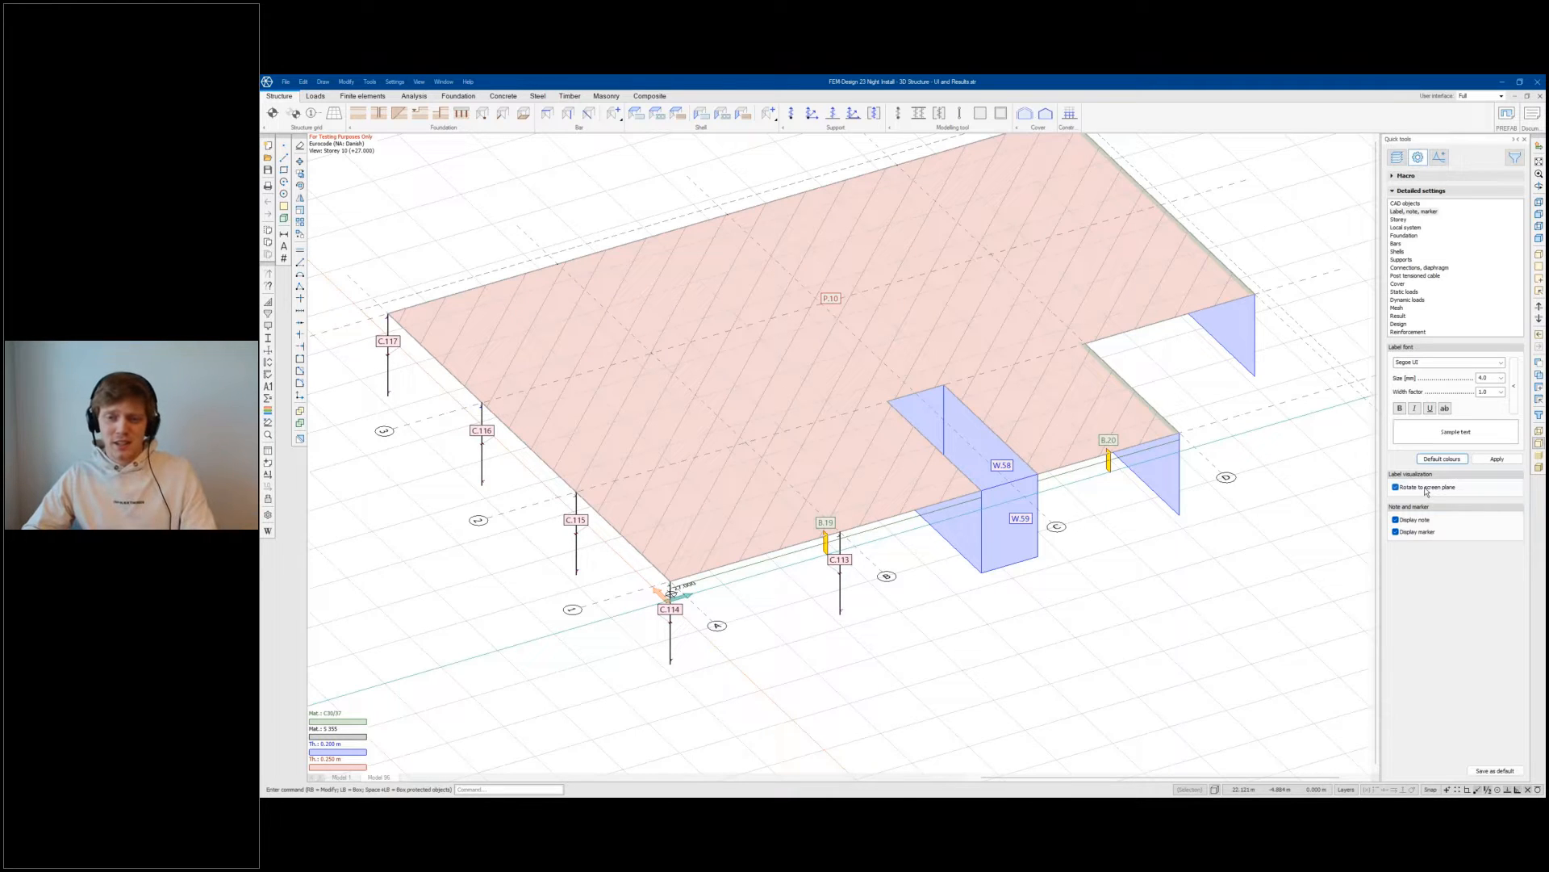
left_click(1396, 487)
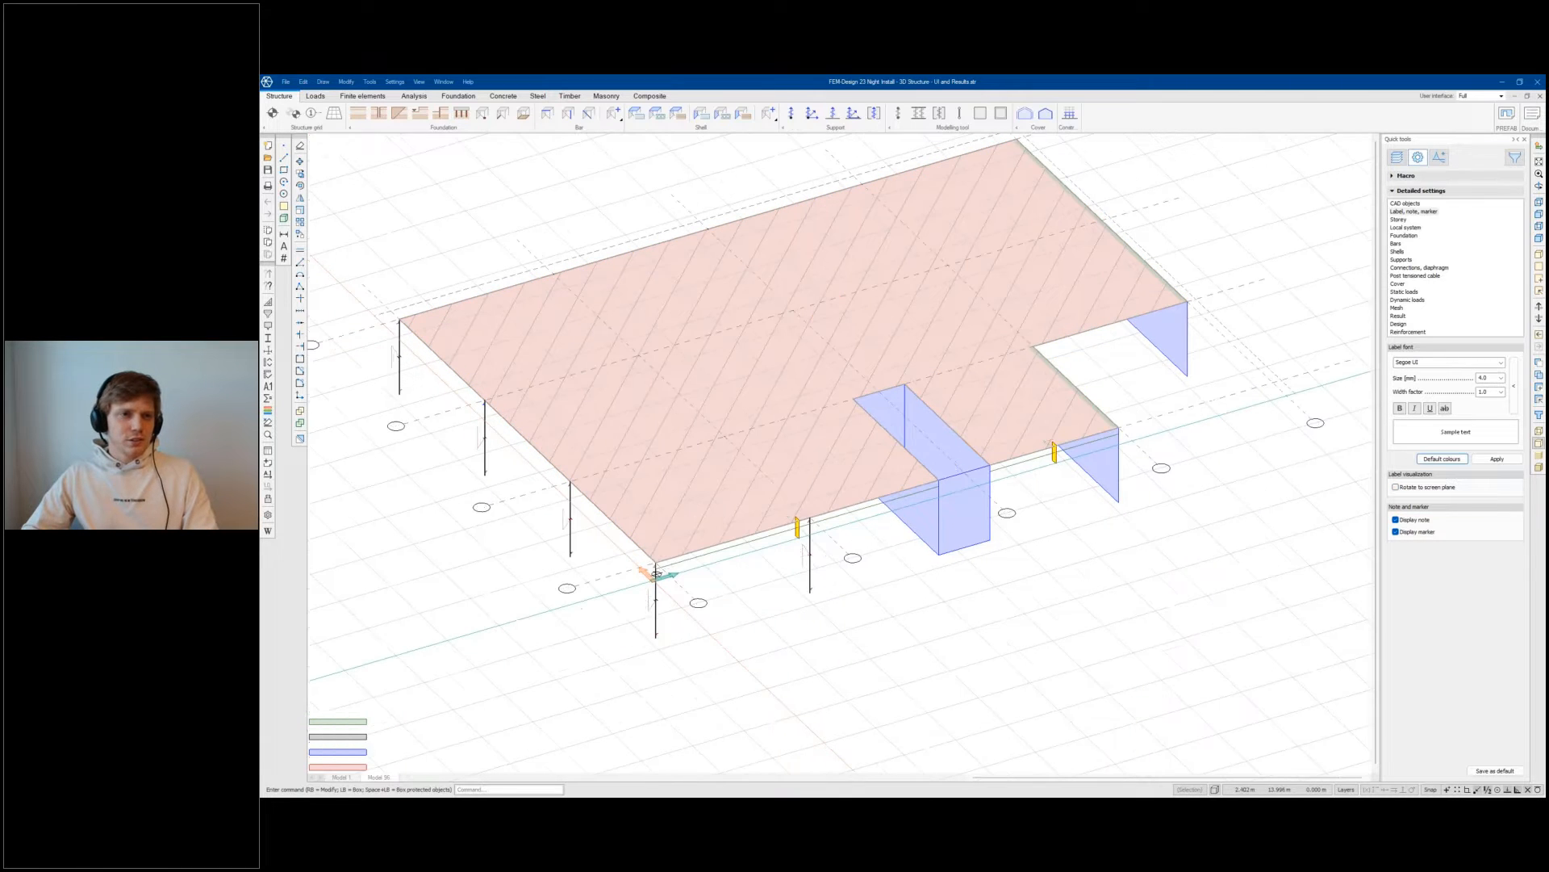
Step: Switch to the analysis stage and display the translational displacement result on the whole building
left_click(426, 98)
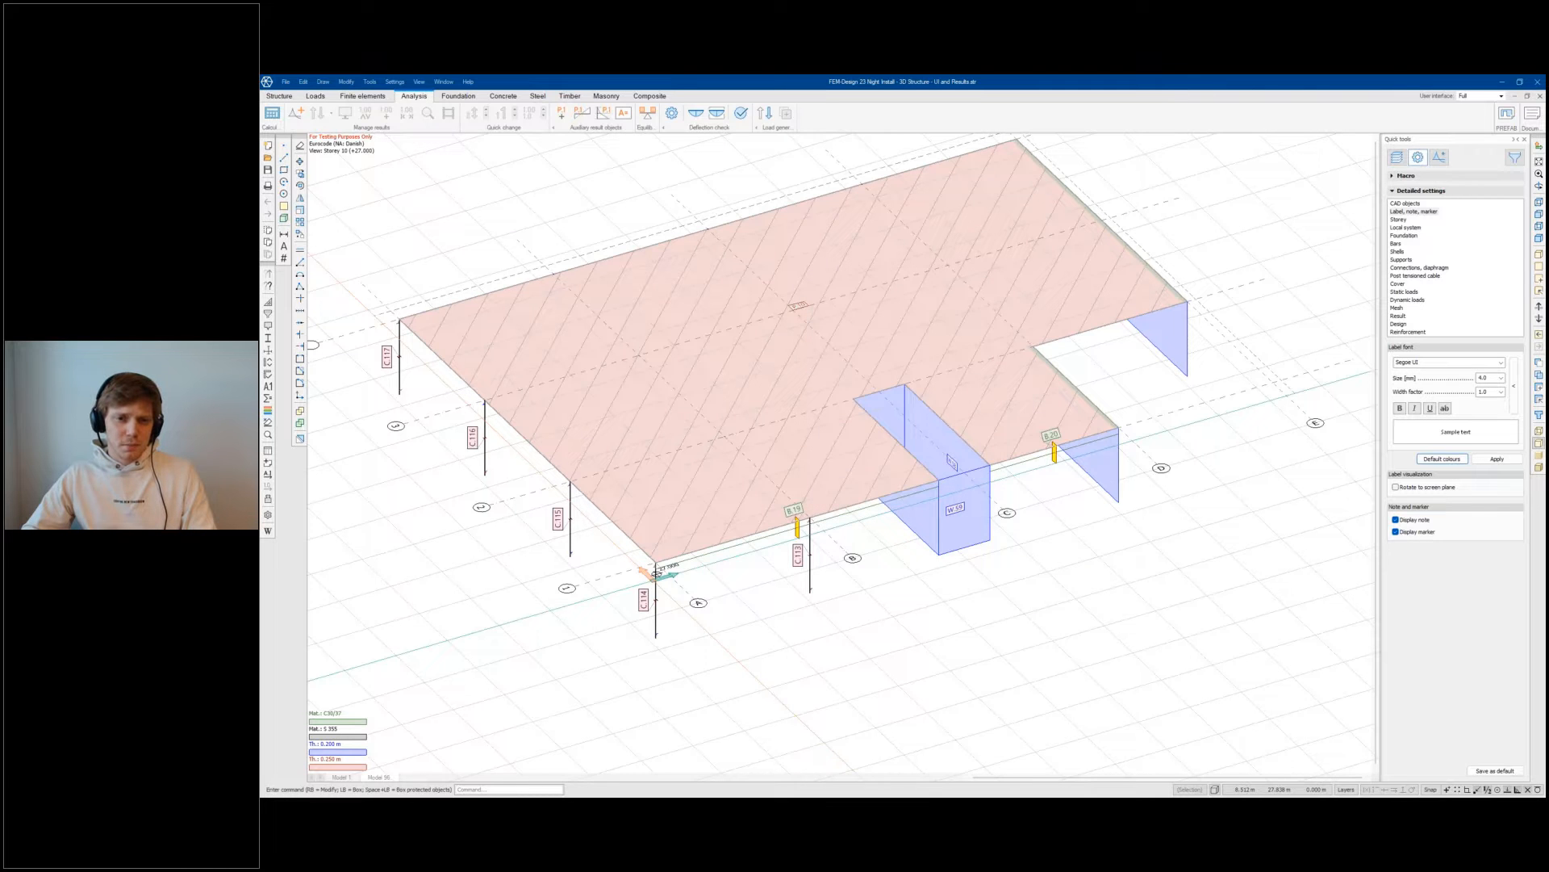
scroll(845, 349, "down", 1)
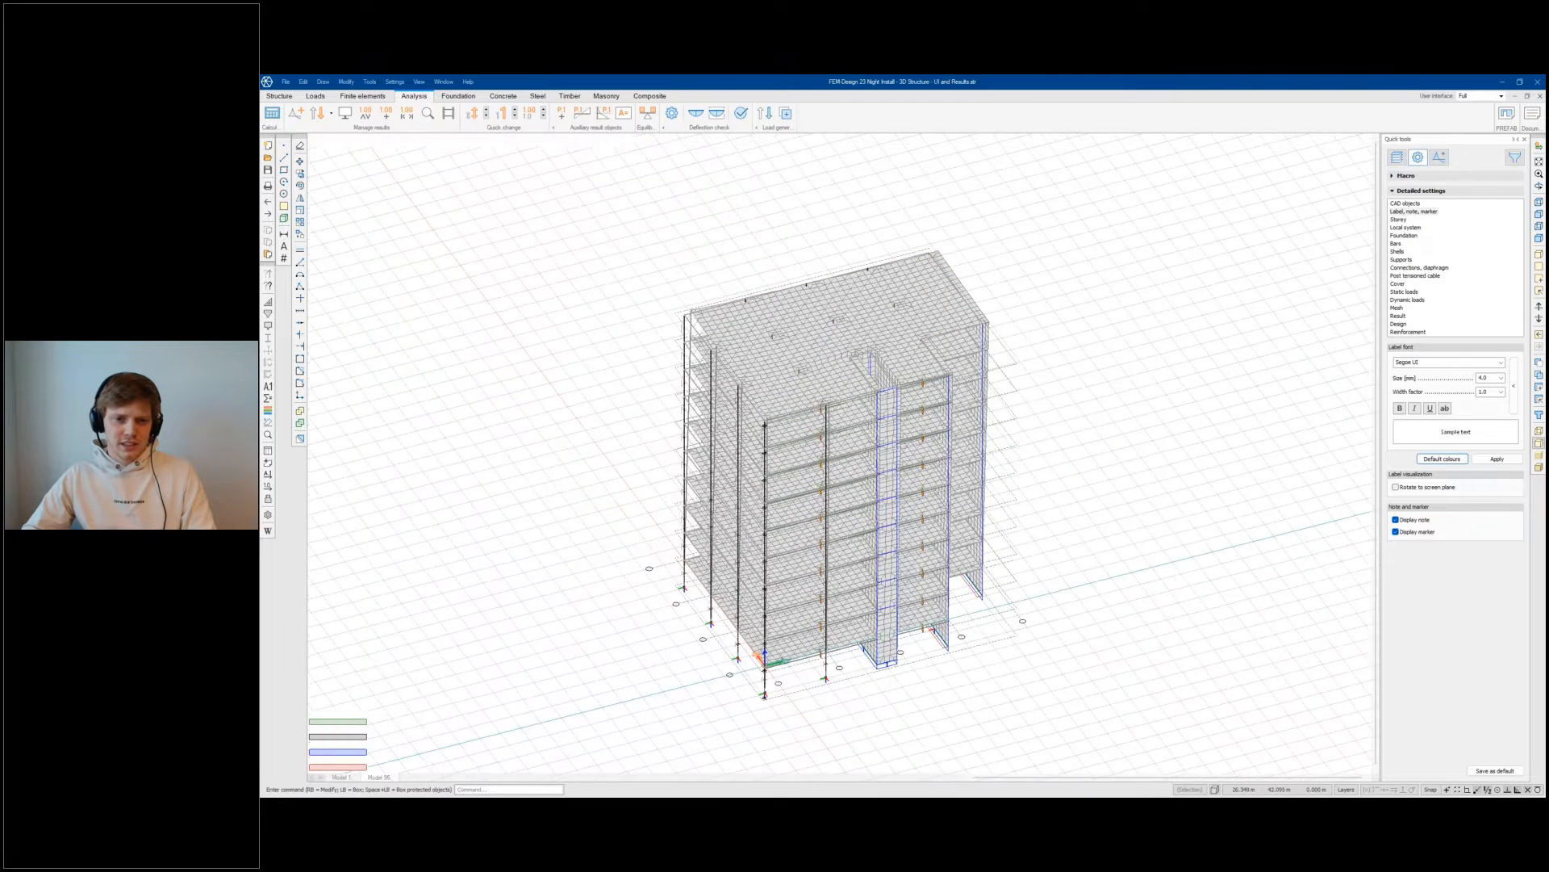
middle_click_drag(878, 349, 931, 359, "shift")
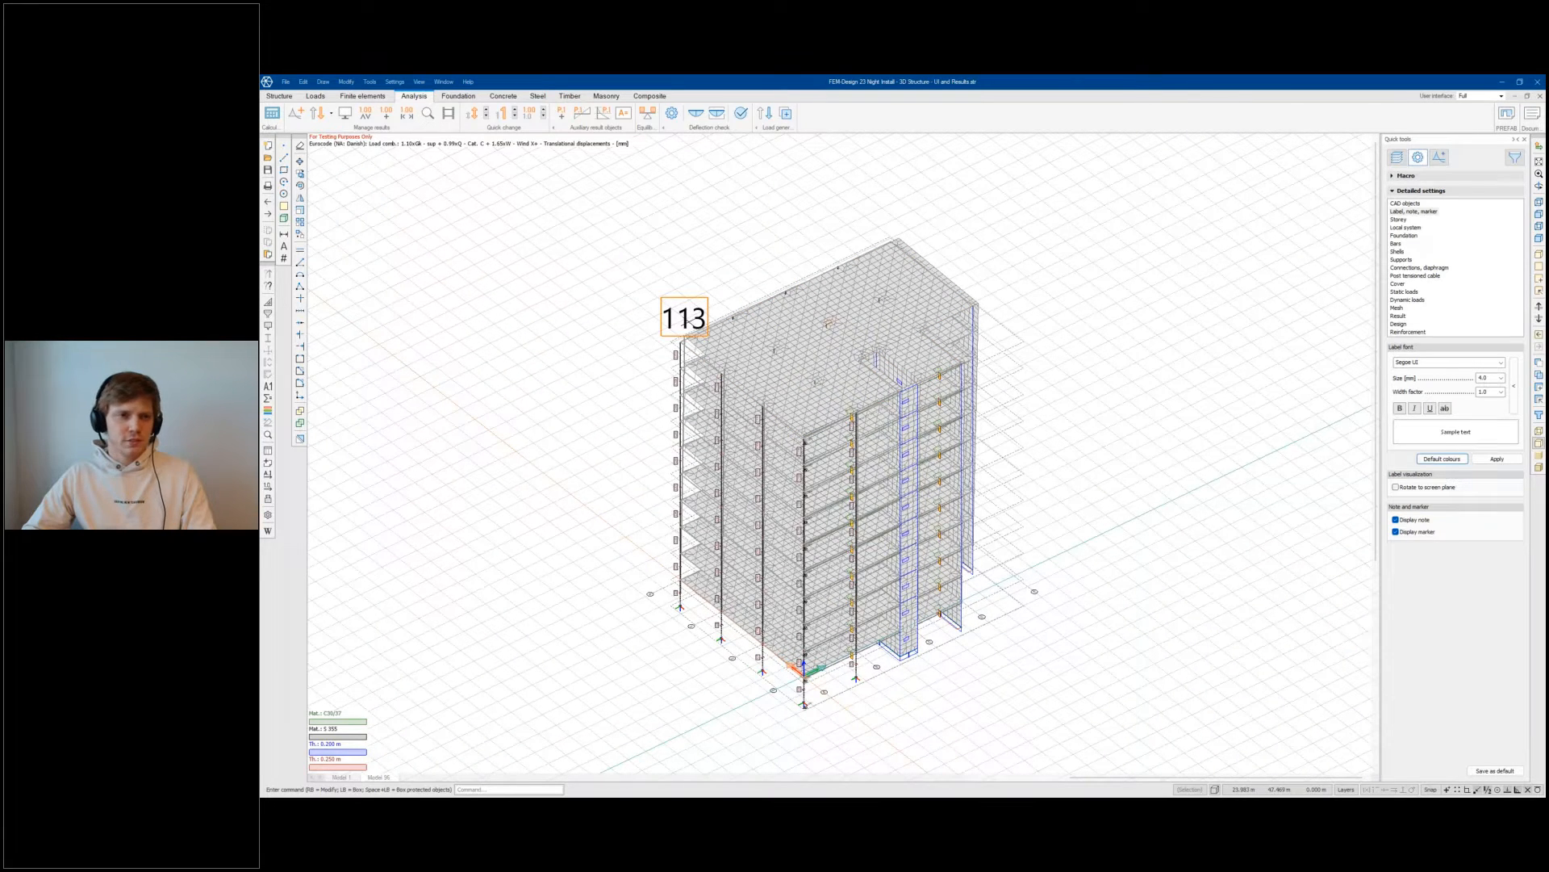
scroll(685, 319, "up", 2)
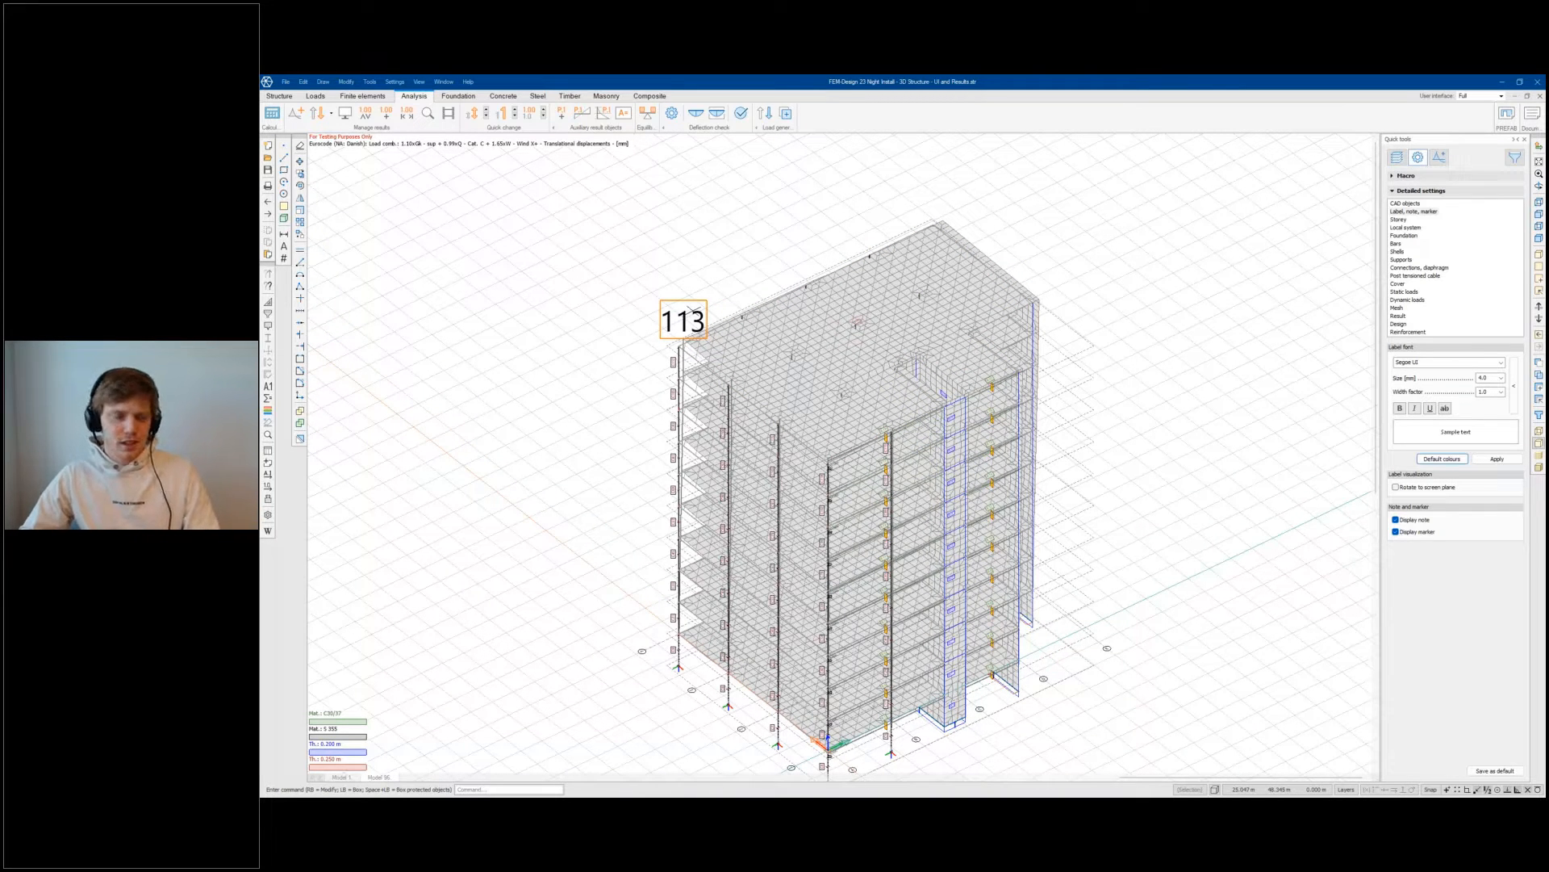
scroll(692, 306, "up", 1)
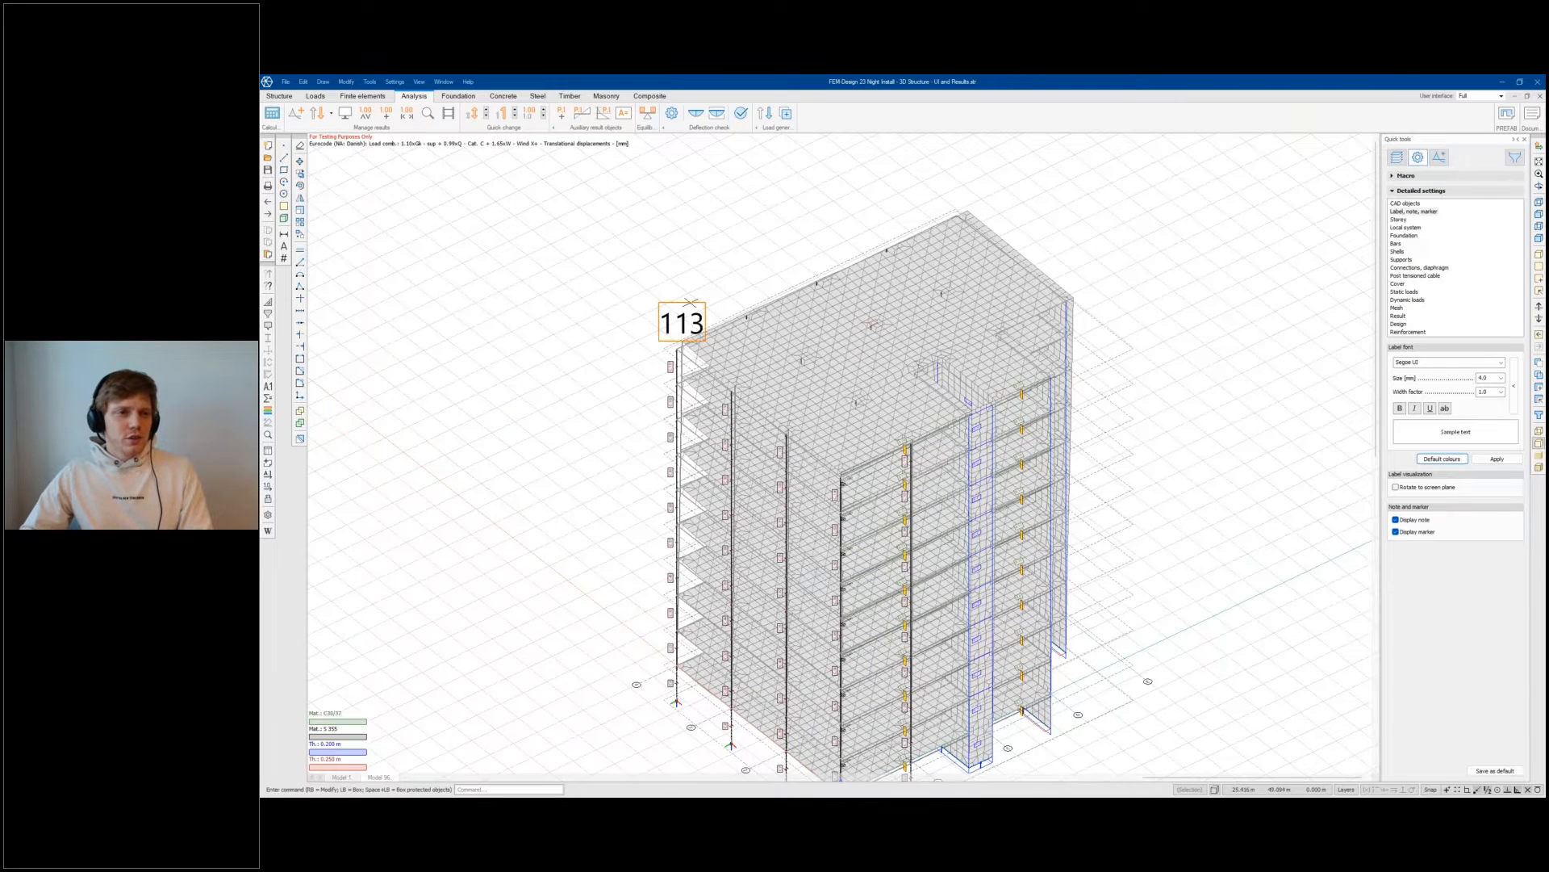
Step: Set the background mode of the automatic numeric values to Auto and apply it on the current result
left_click(371, 118)
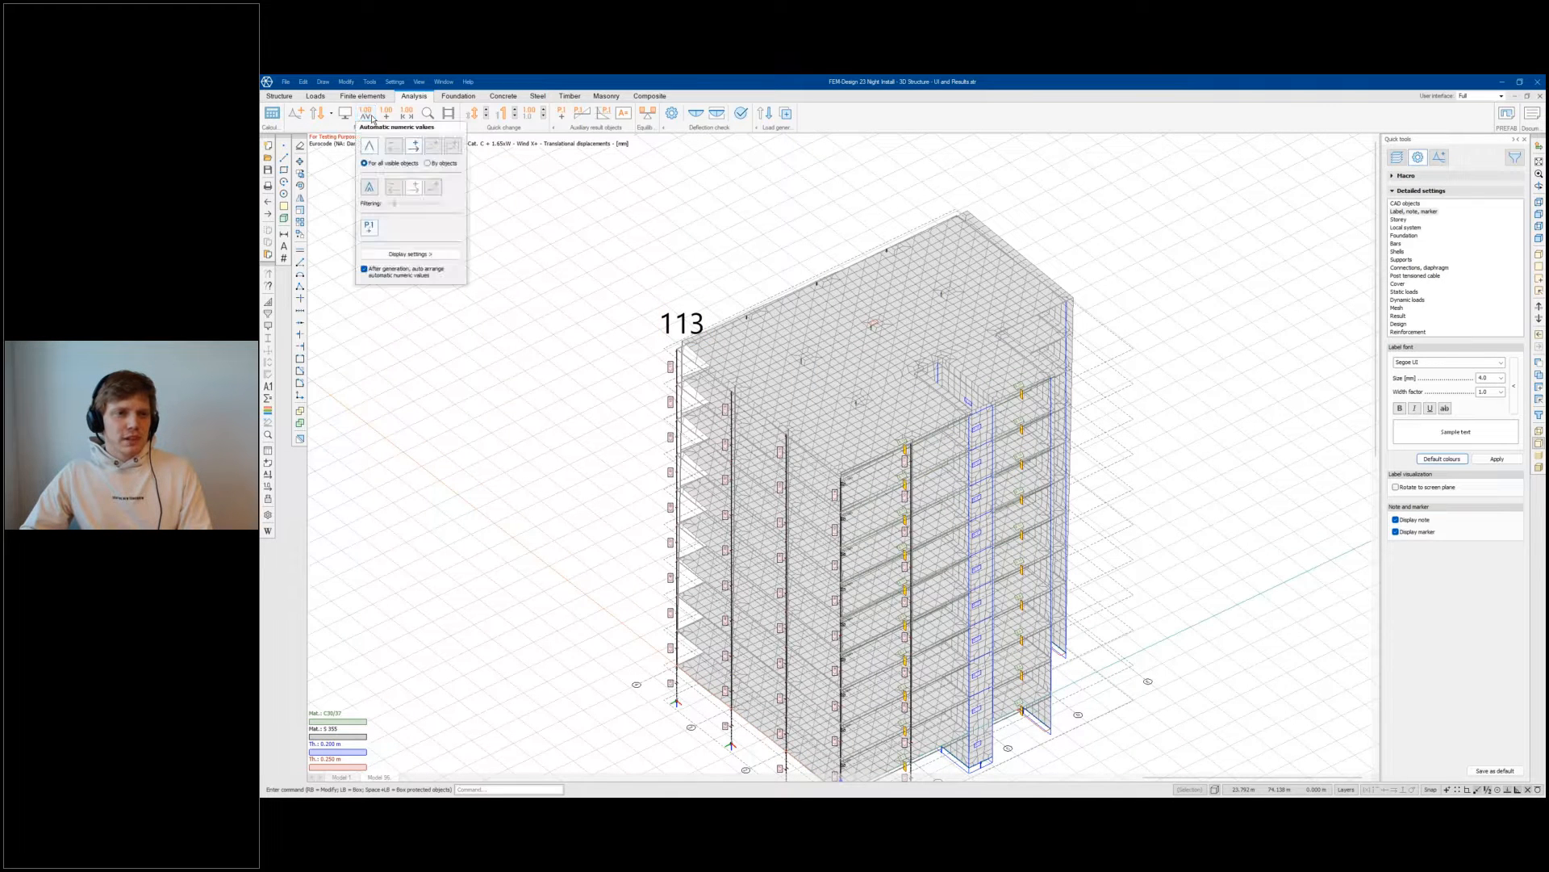
left_click(375, 155)
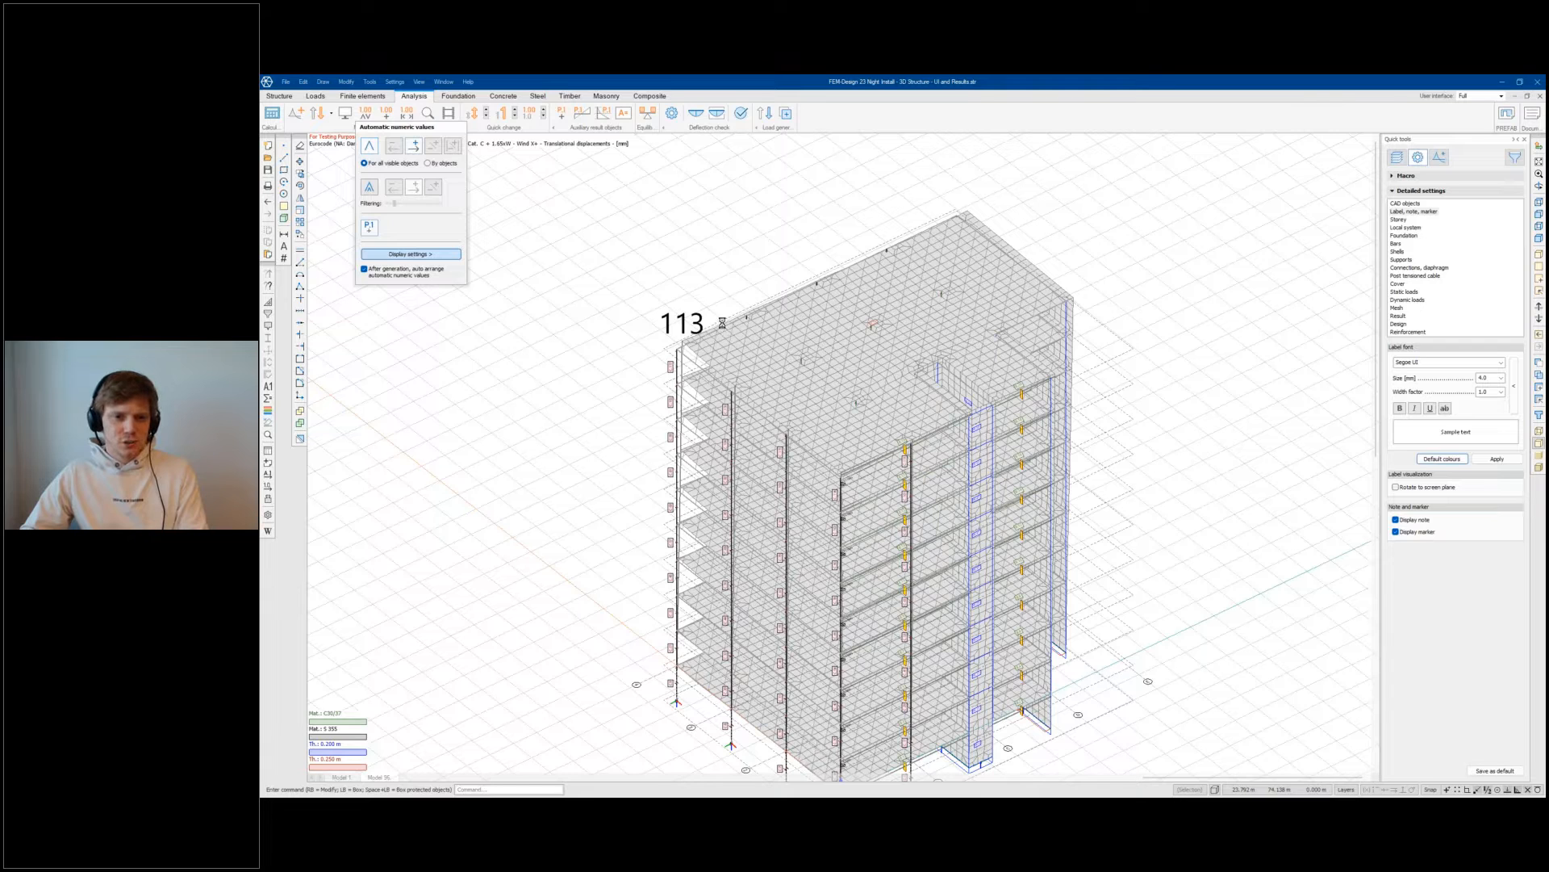
left_click(988, 368)
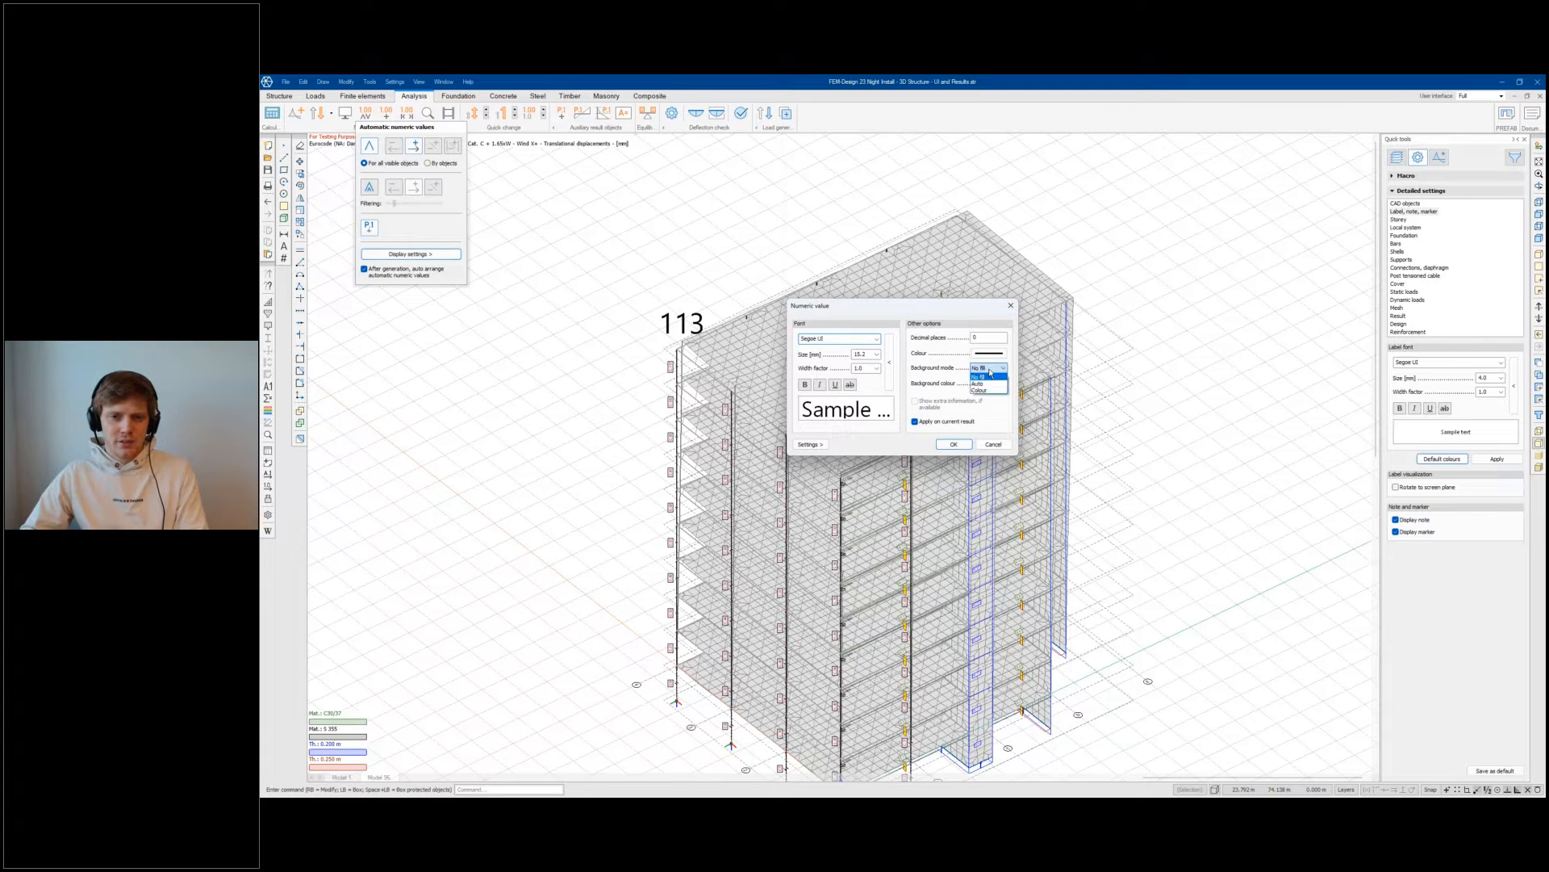
left_click(991, 384)
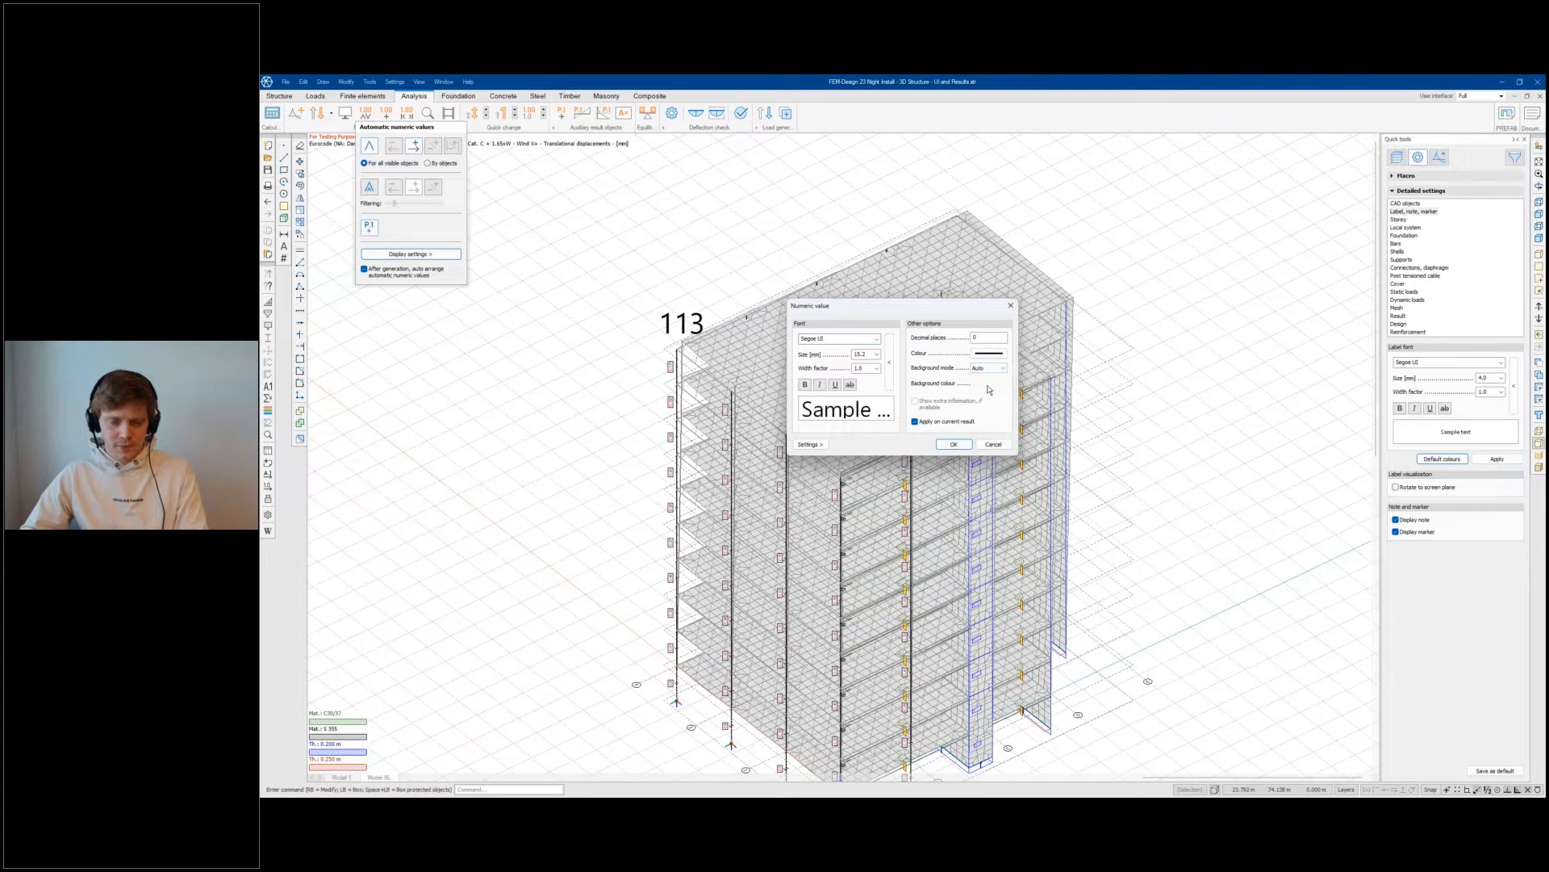
left_click(952, 445)
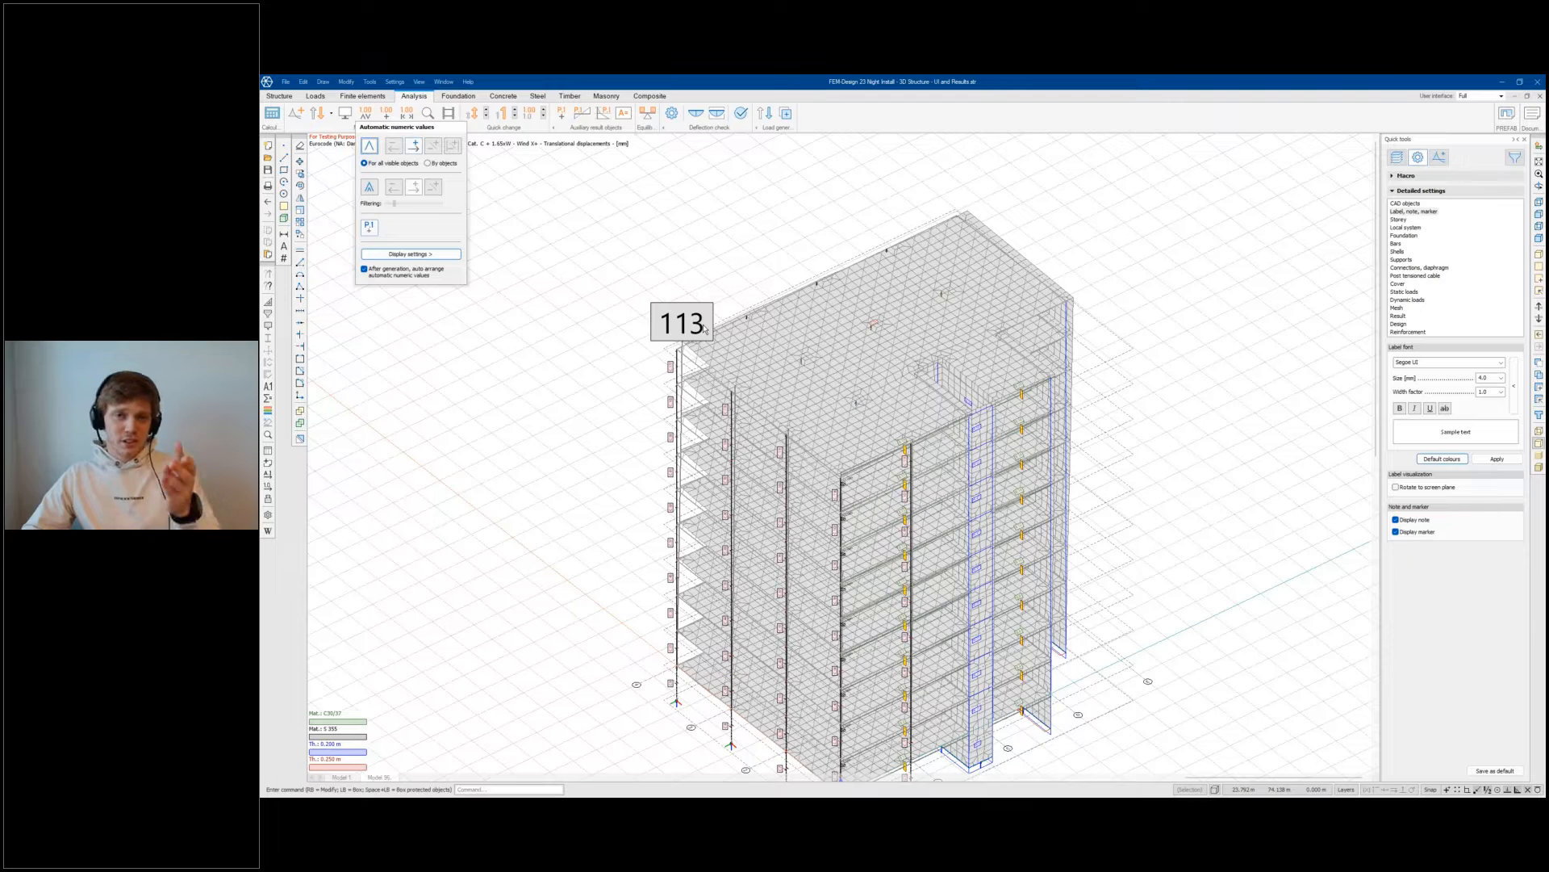
Step: Try the automatic numeric values by objects, then restore them to all visible objects
left_click(427, 163)
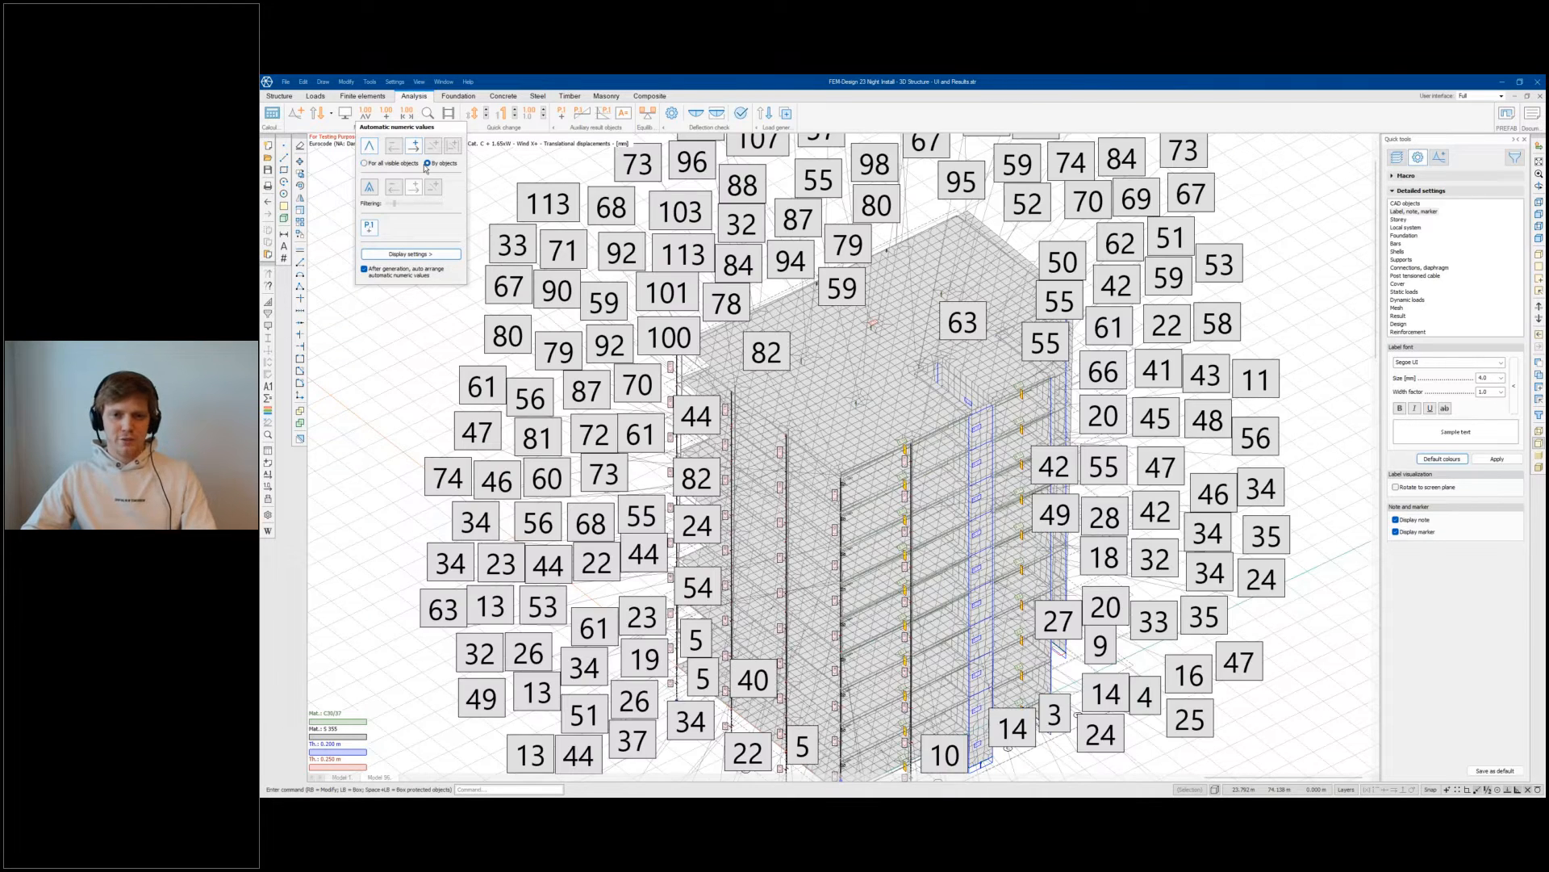
left_click(365, 163)
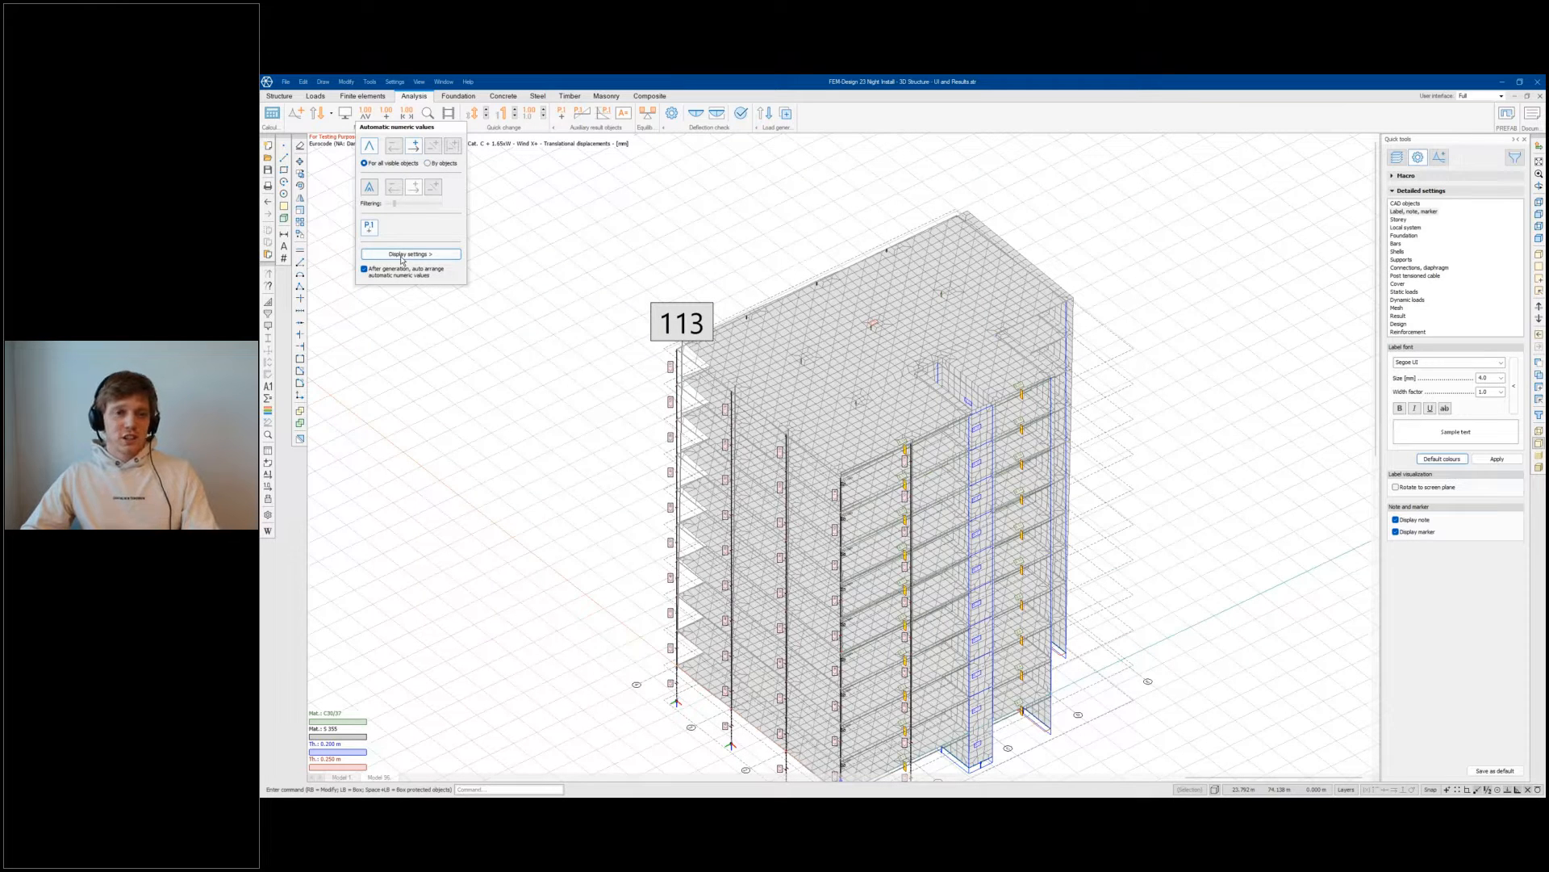
Step: Set the numeric value background mode to Colour with a pink background and apply it on the current result
left_click(401, 257)
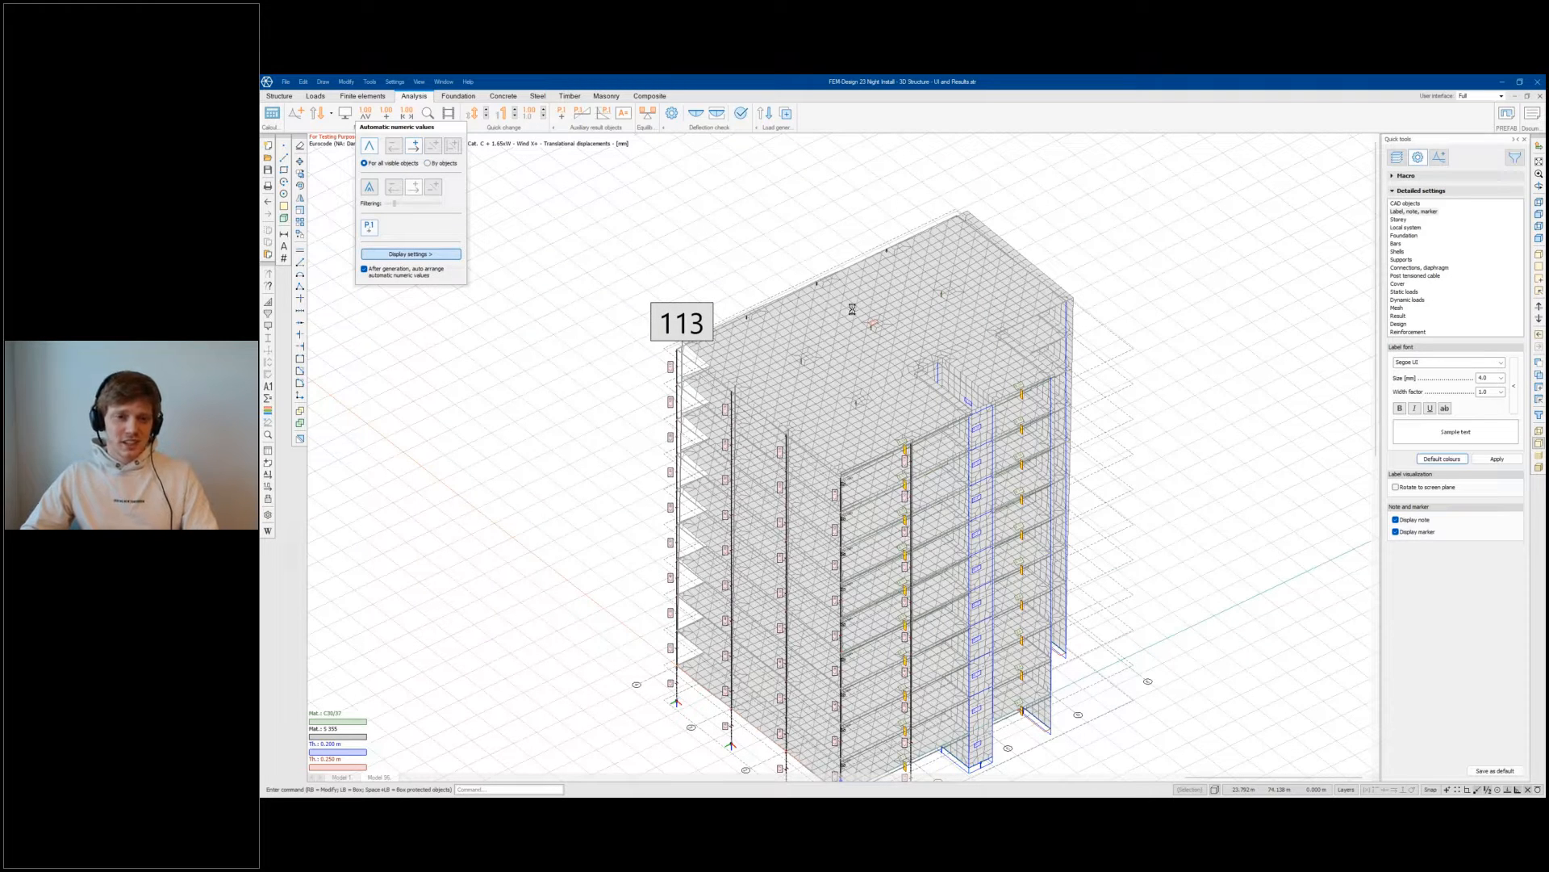
left_click(989, 368)
left_click(986, 386)
left_click(988, 384)
left_click(910, 372)
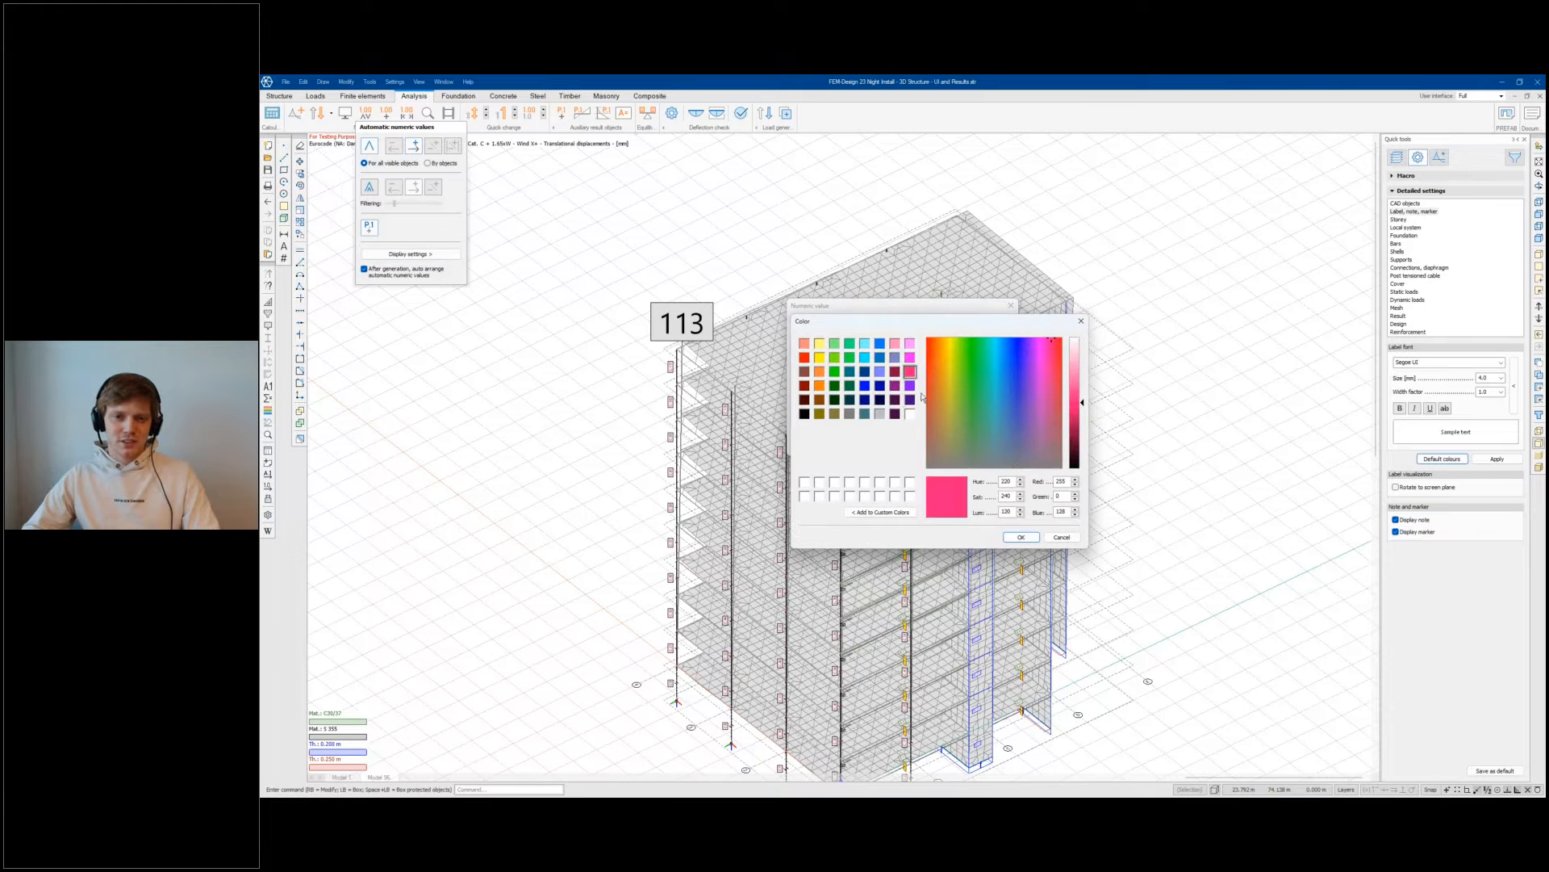
left_click(1019, 538)
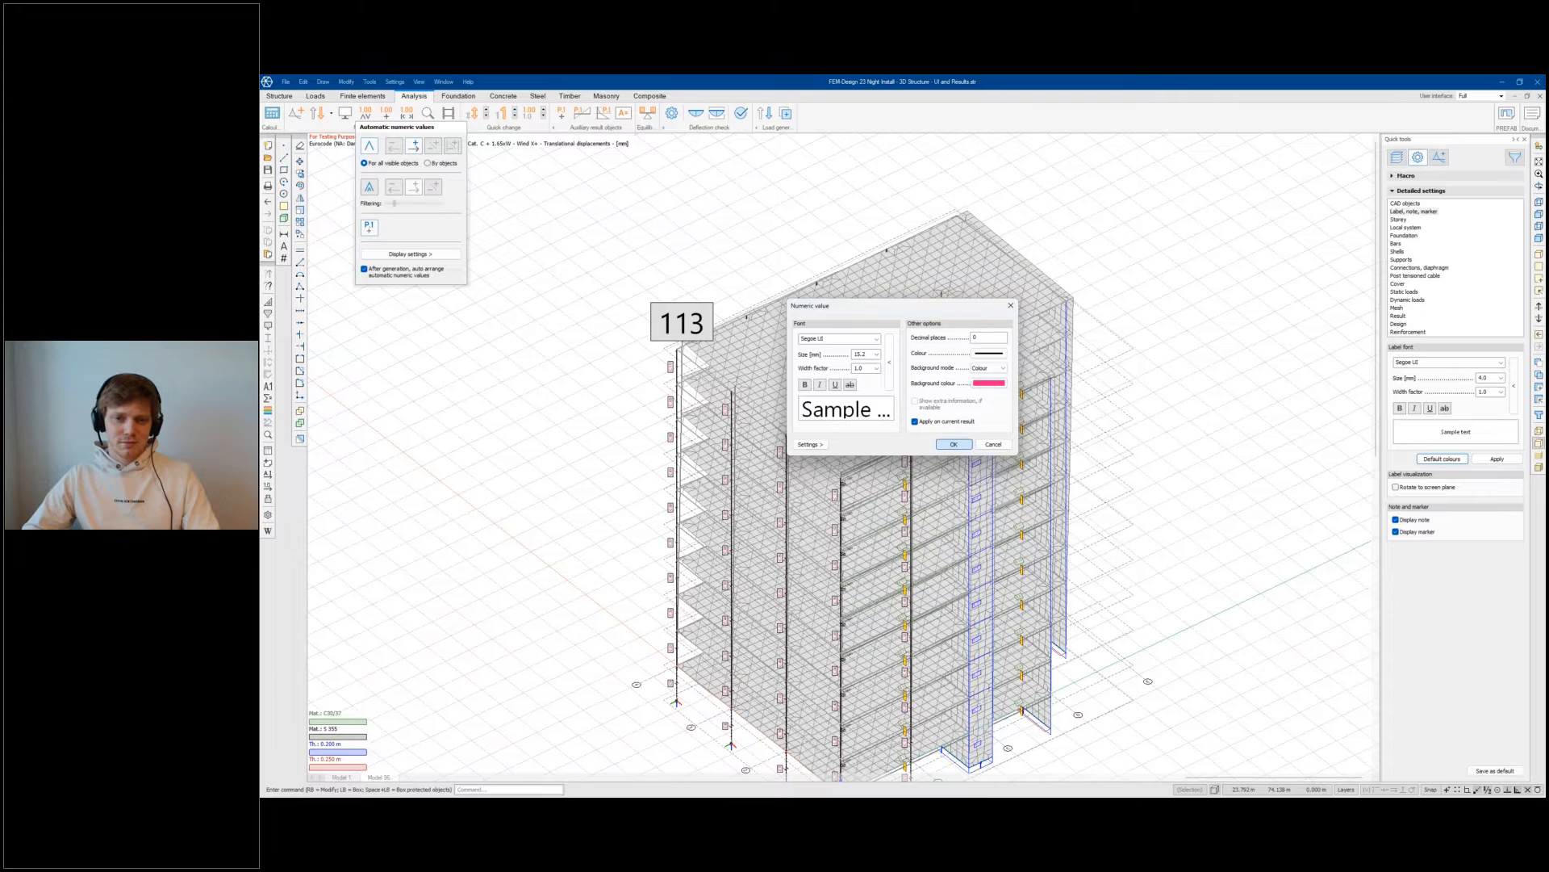
left_click(954, 443)
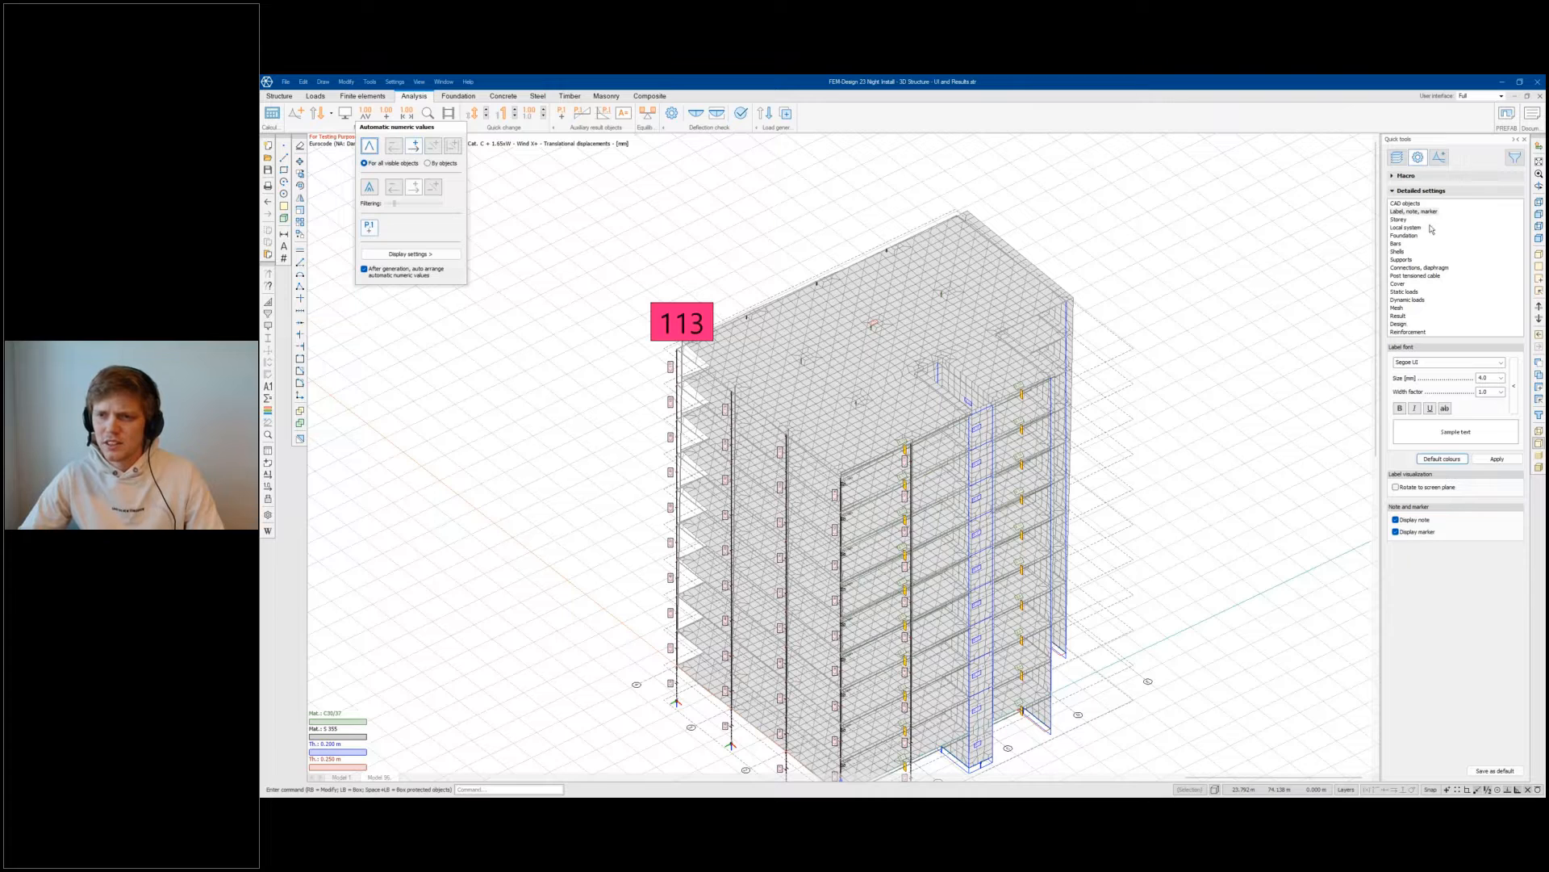
Step: Enable the unit display for the numeric values in the detailed result display settings
left_click(1401, 317)
left_click(1403, 317)
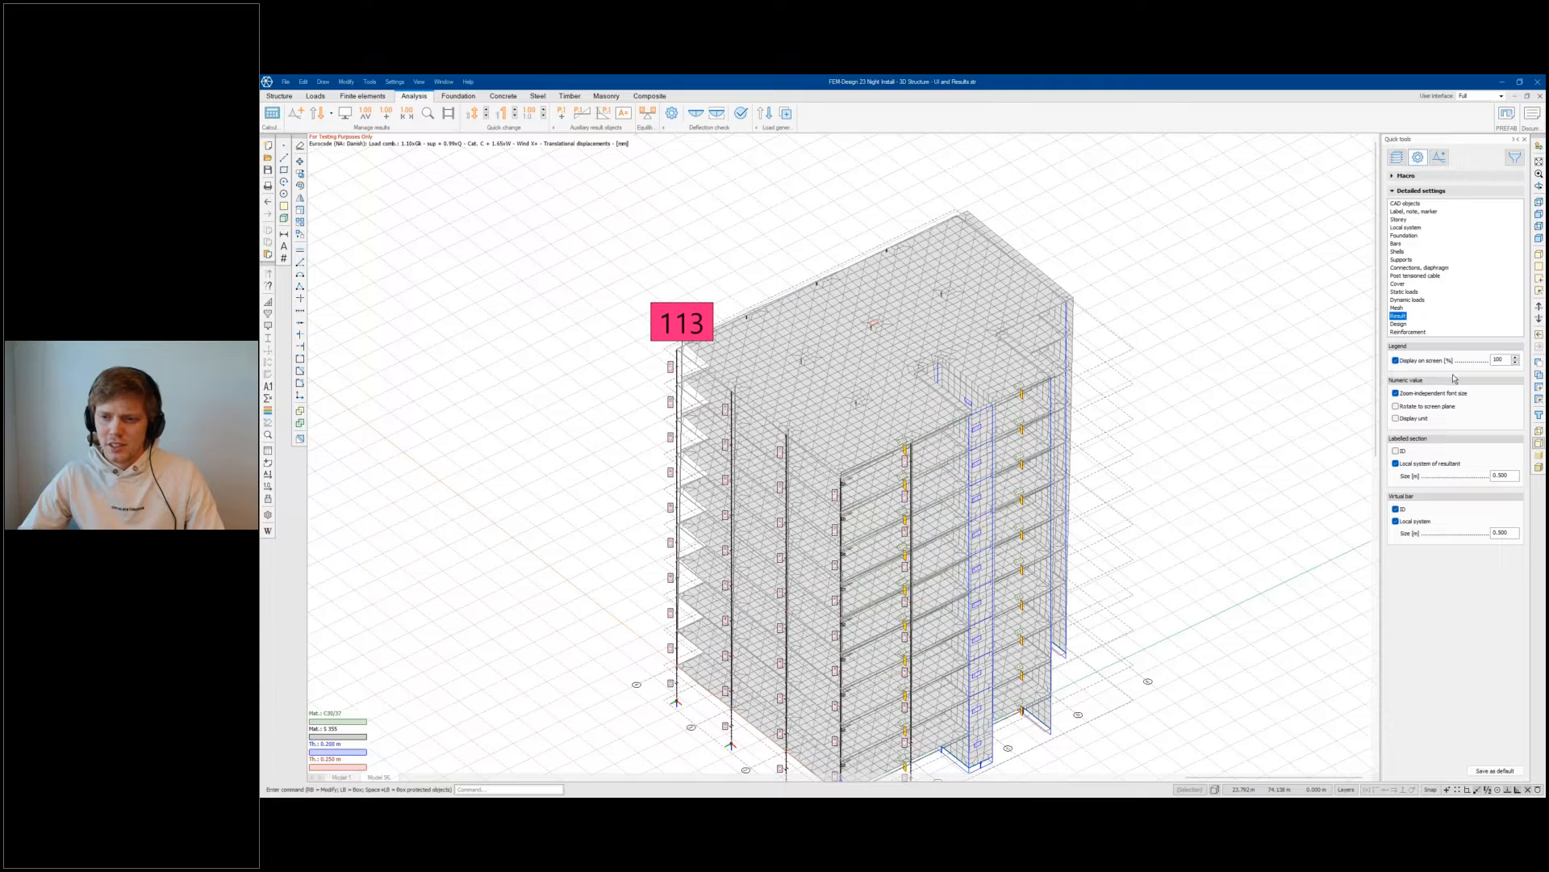
left_click(1413, 419)
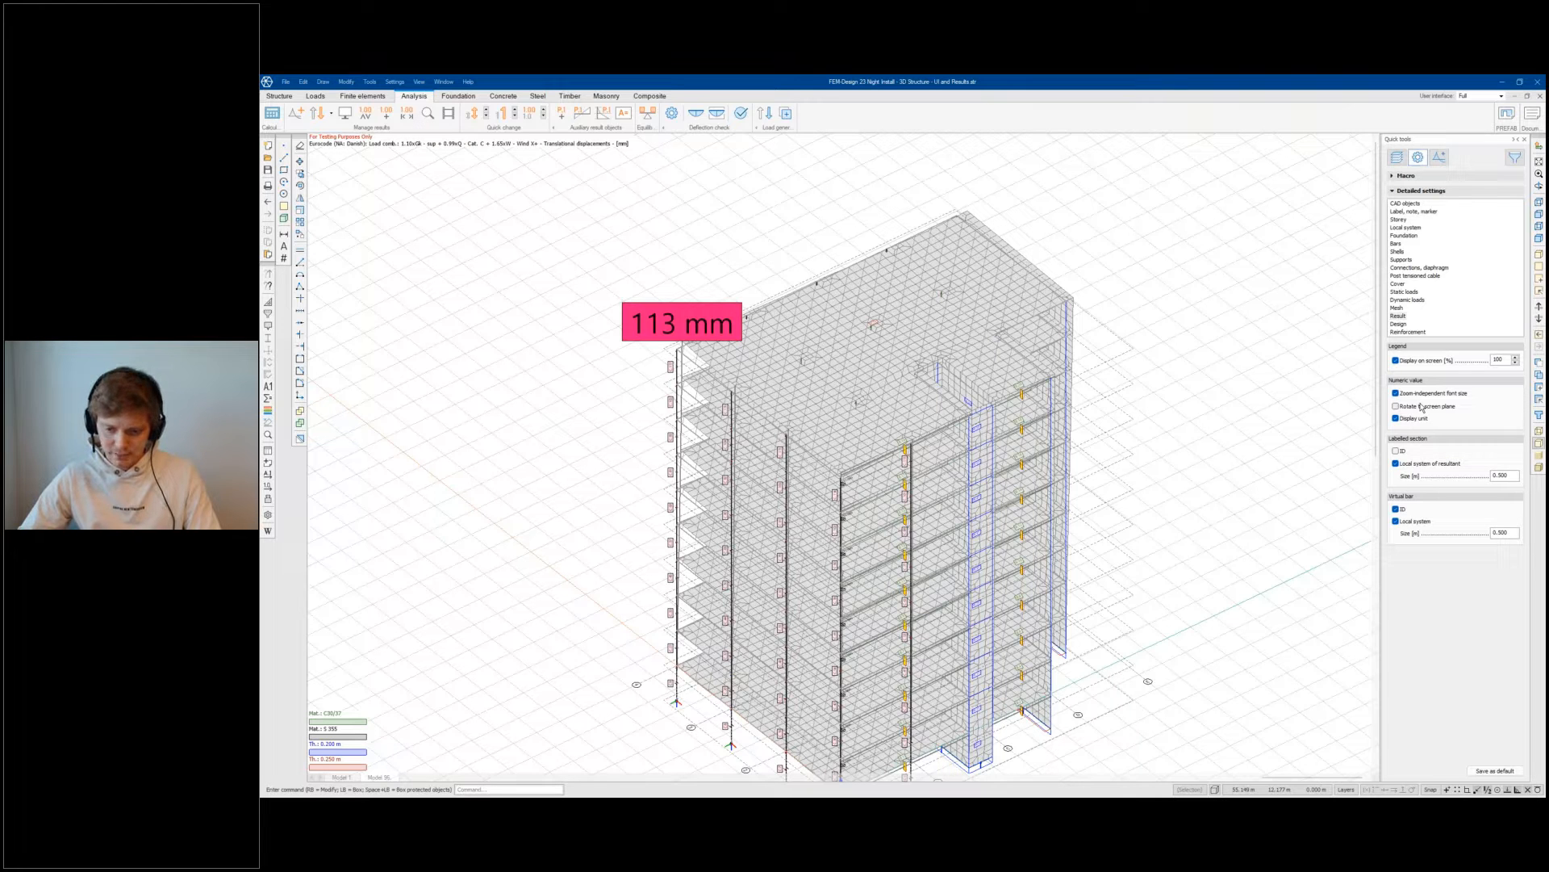
scroll(739, 363, "down", 1)
middle_click_drag(765, 351, 765, 351)
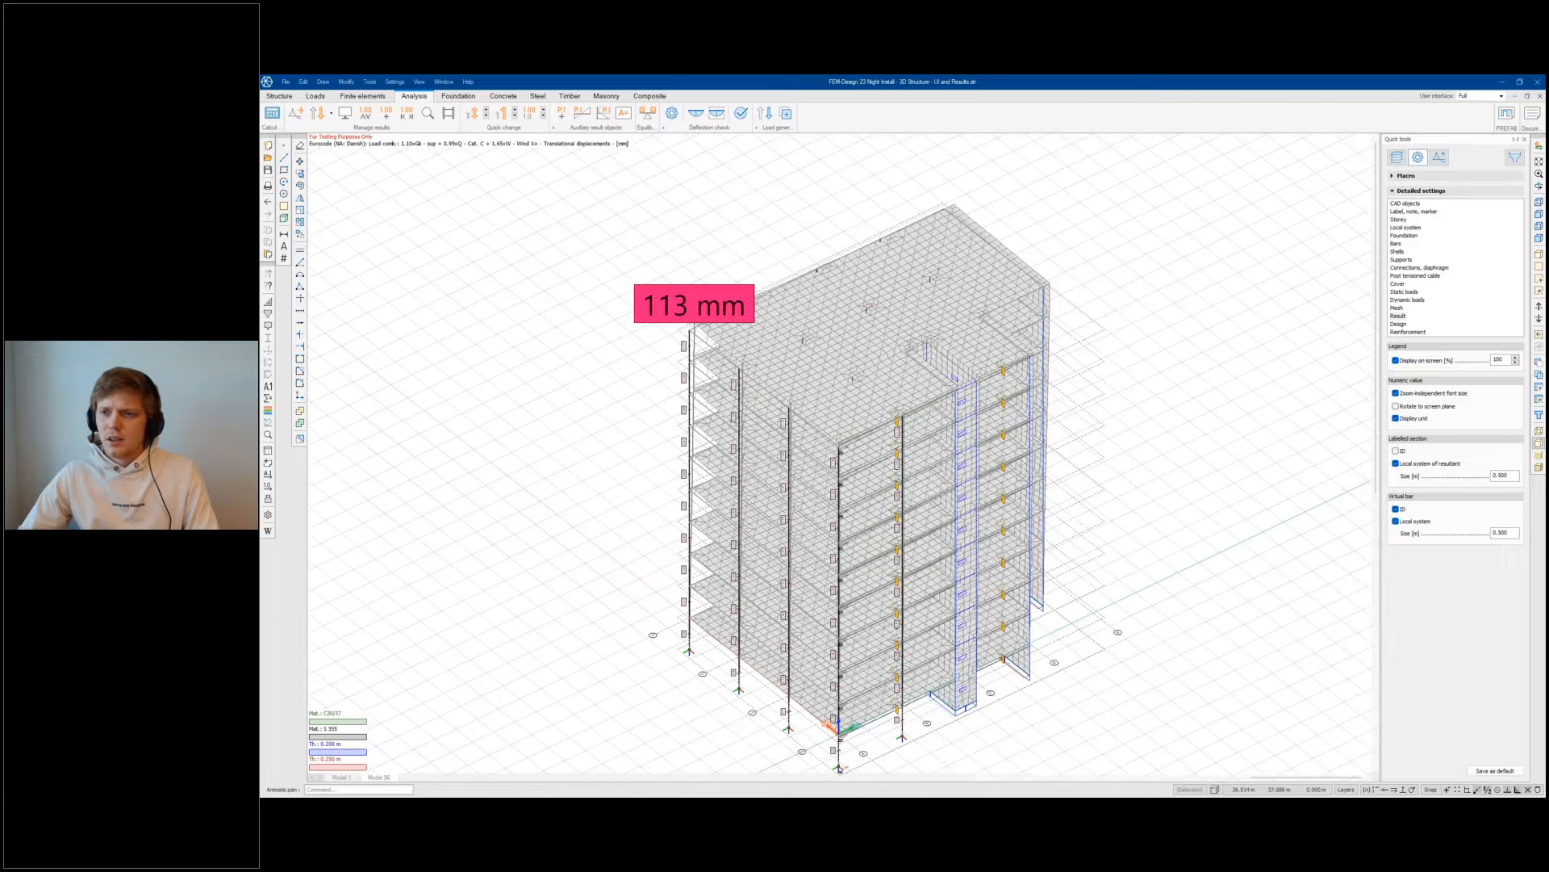
Step: Display the load combination translational displacements on the whole structure as a colour palette, using the first combination
left_click(1440, 157)
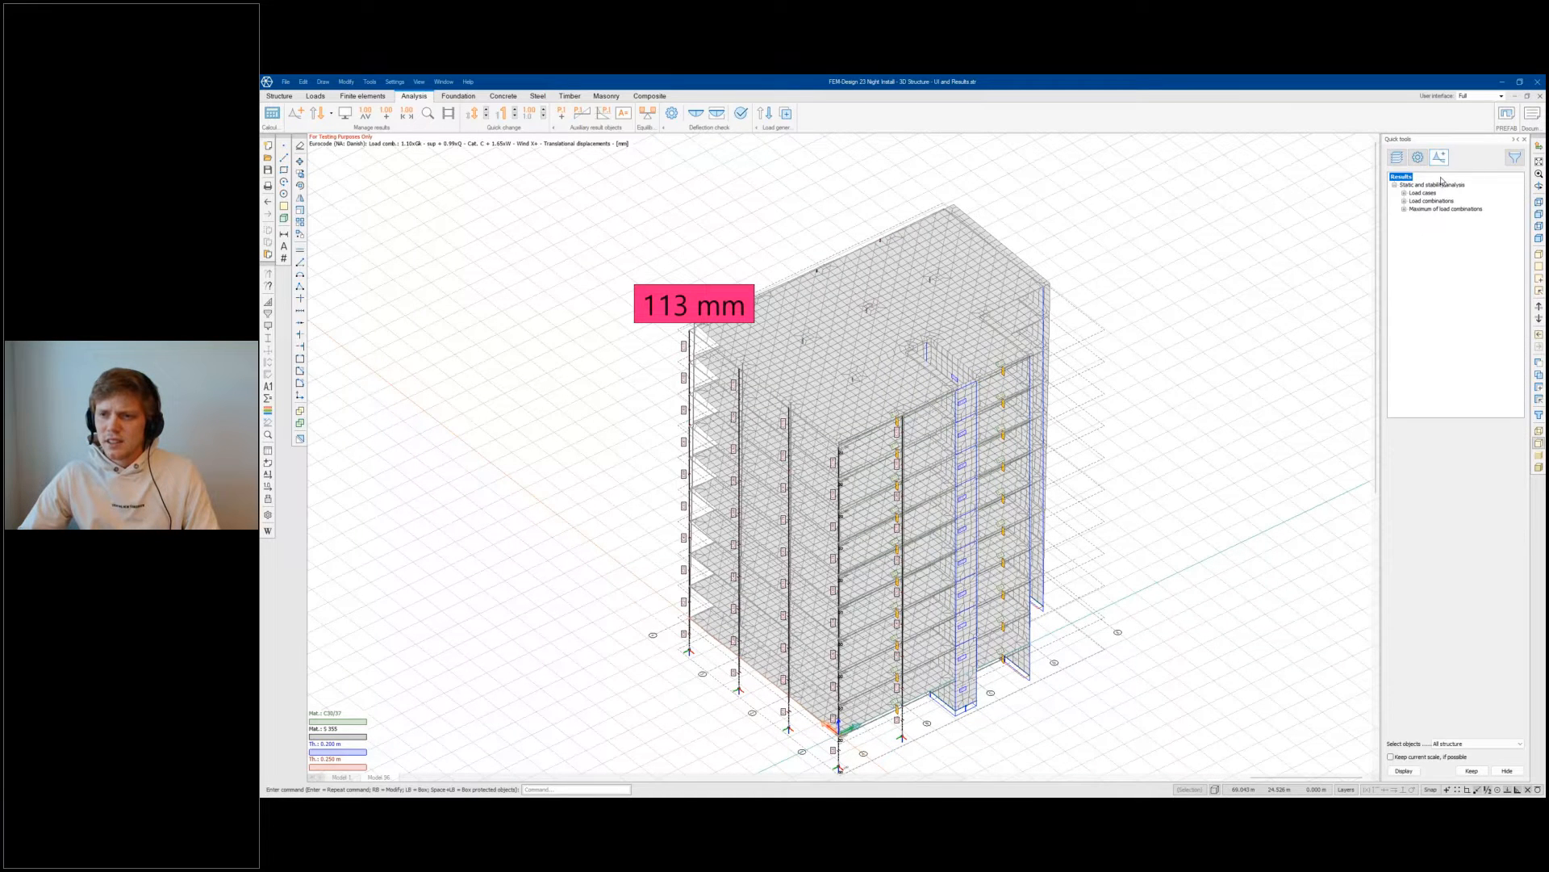
left_click(1405, 202)
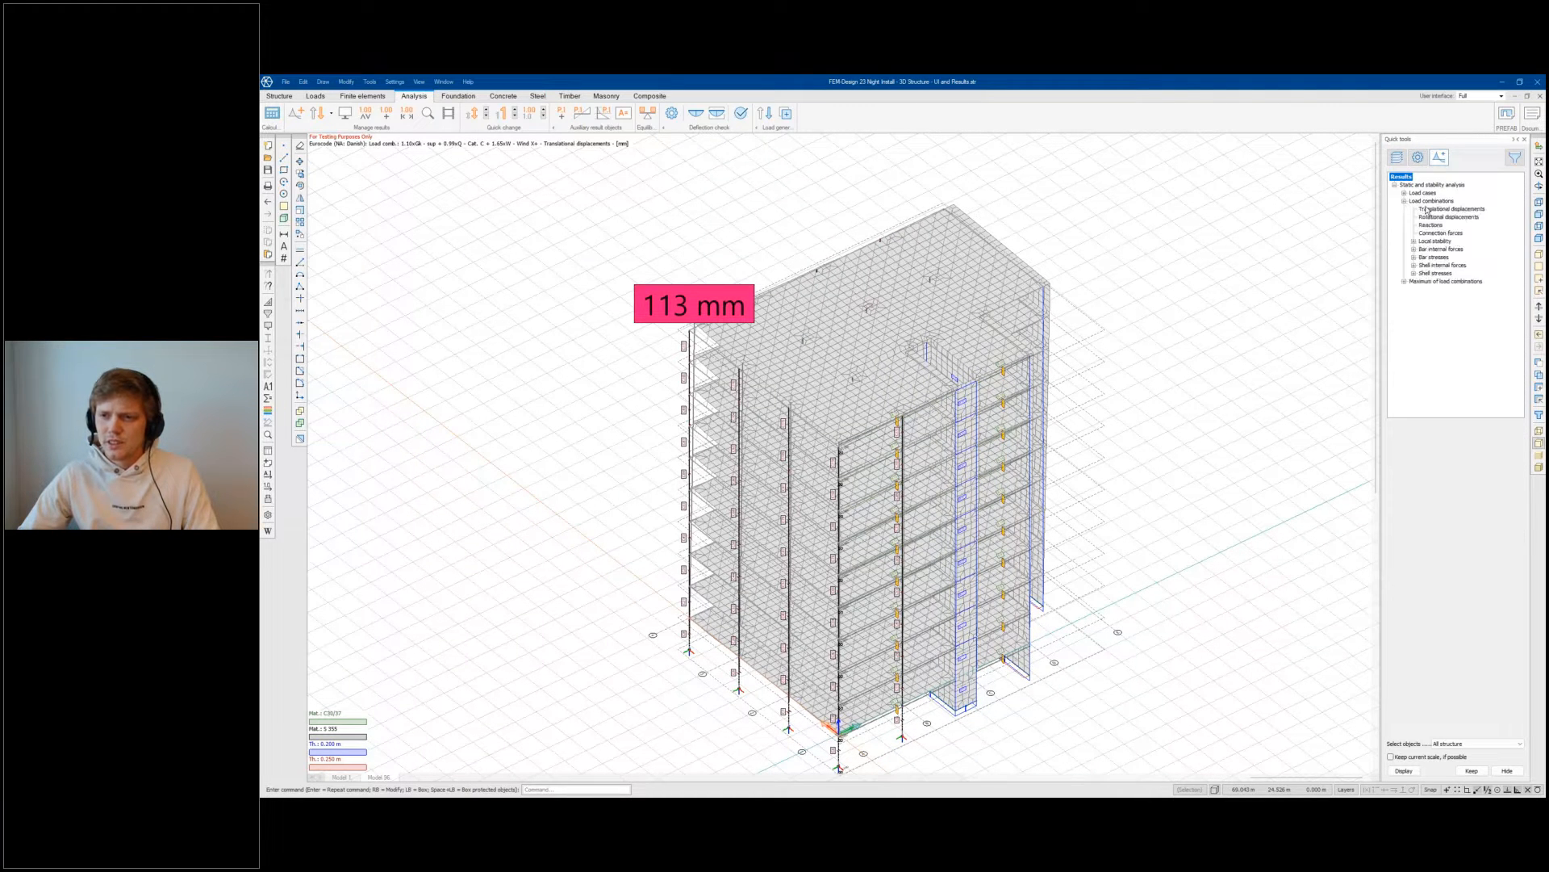
left_click(1430, 209)
left_click(1428, 724)
left_click(1403, 771)
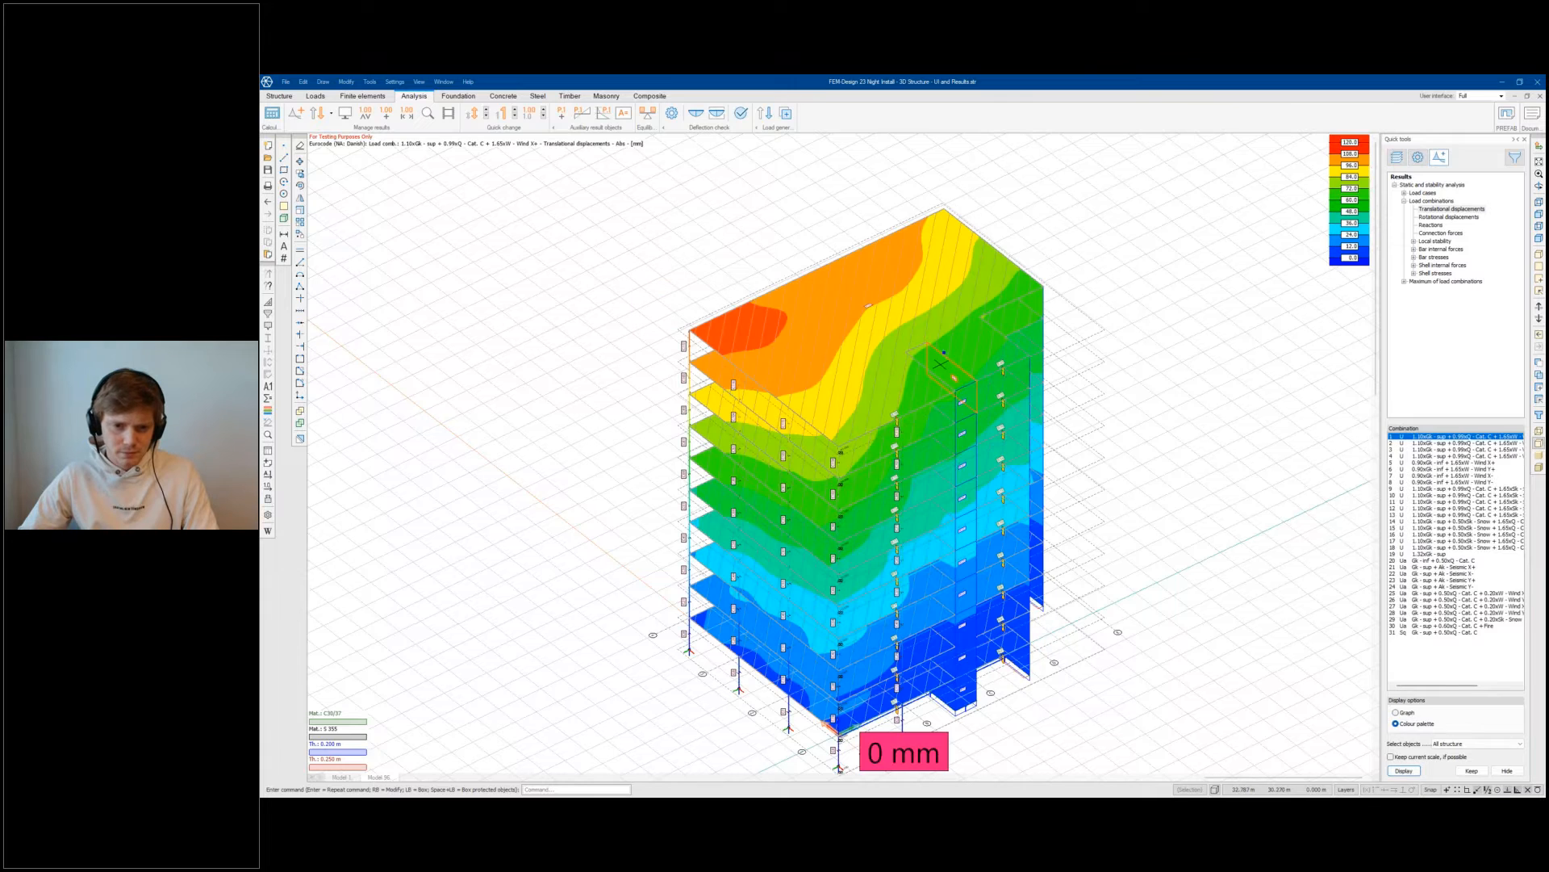
Step: Turn off the co-ordinate systems and grid display, and regenerate the automatic numeric value at the maximum displacement for all visible objects
left_click(1418, 158)
left_click(1393, 177)
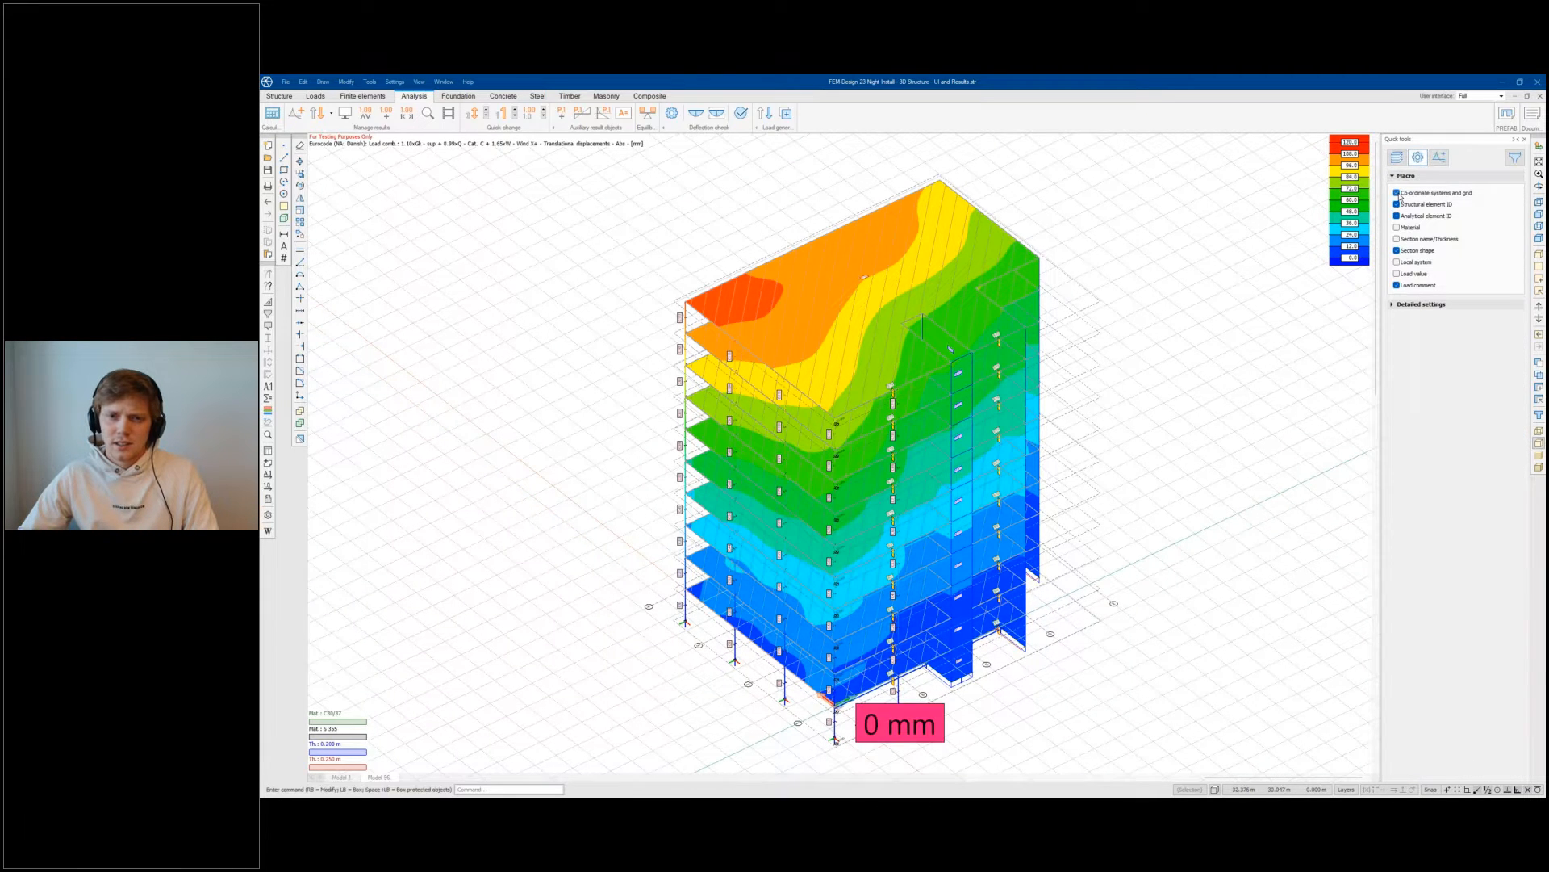
left_click(1397, 157)
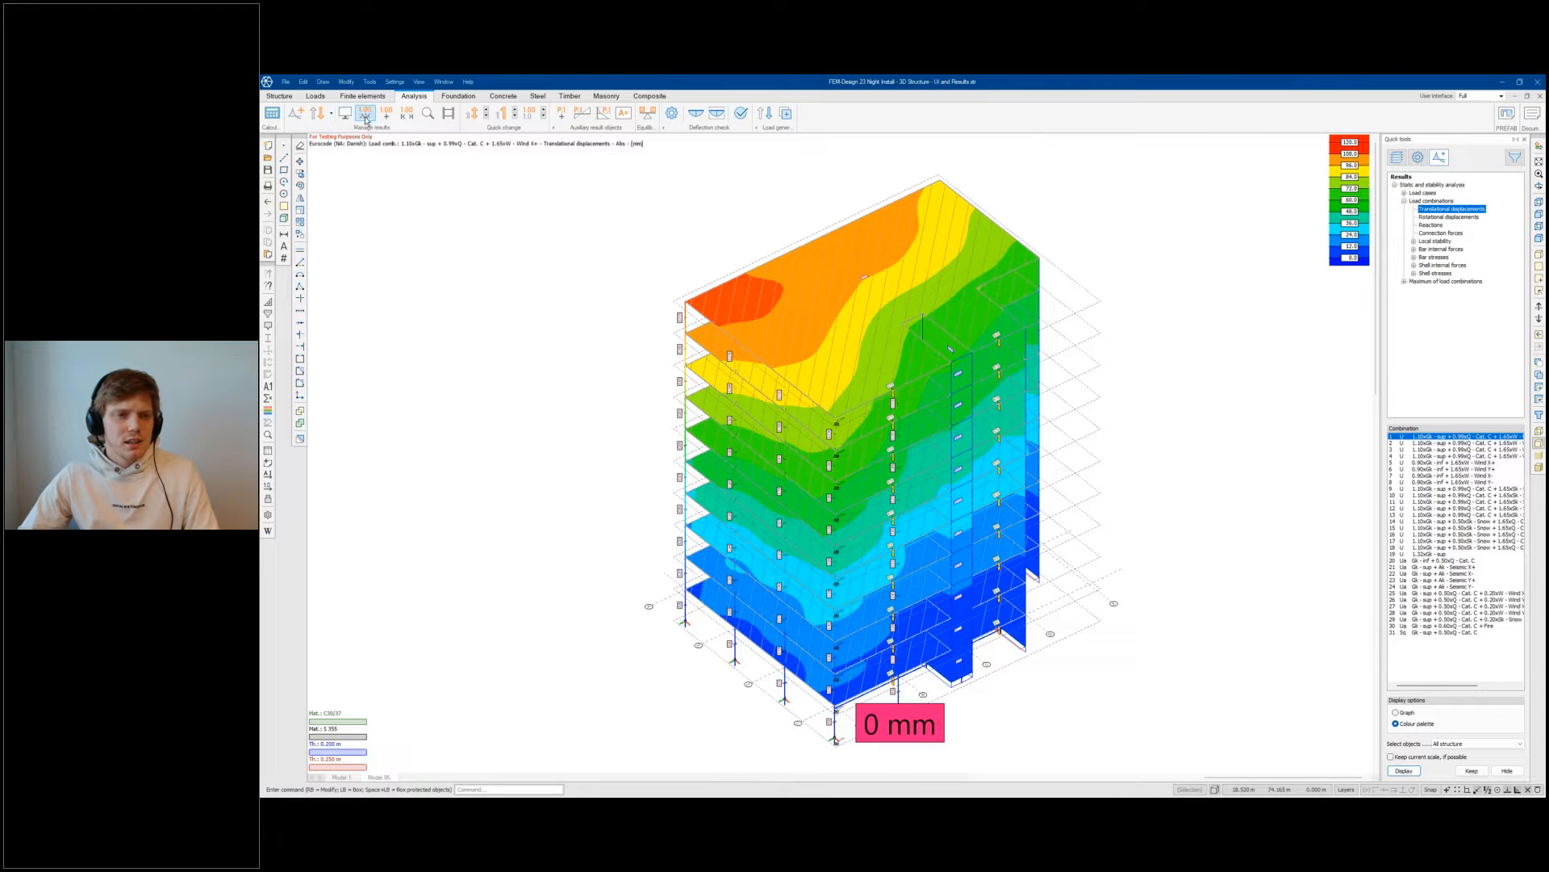
left_click(345, 113)
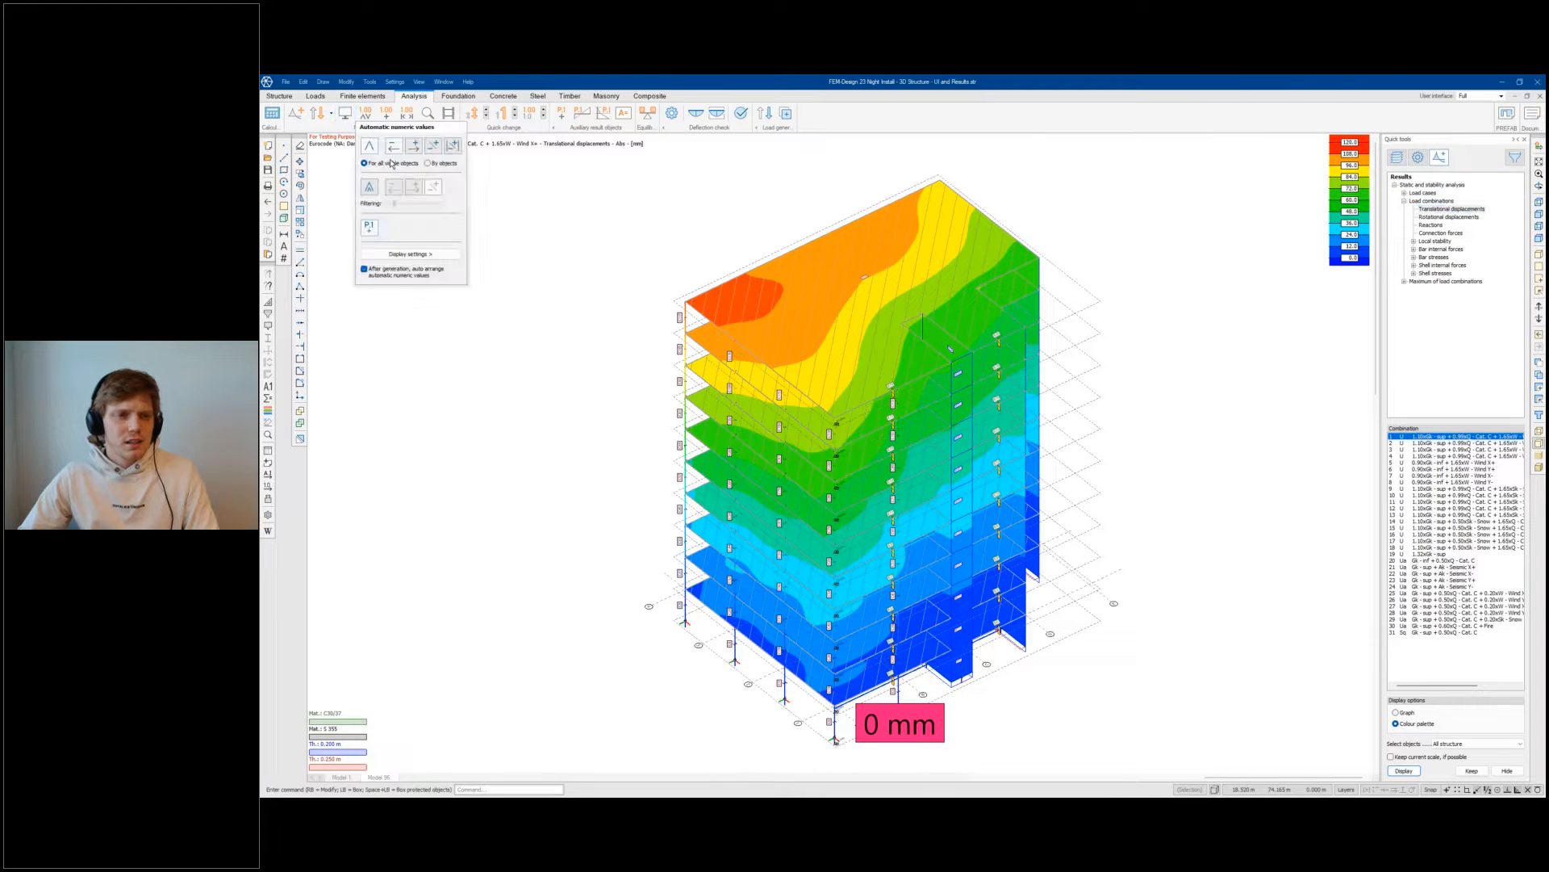
left_click(342, 122)
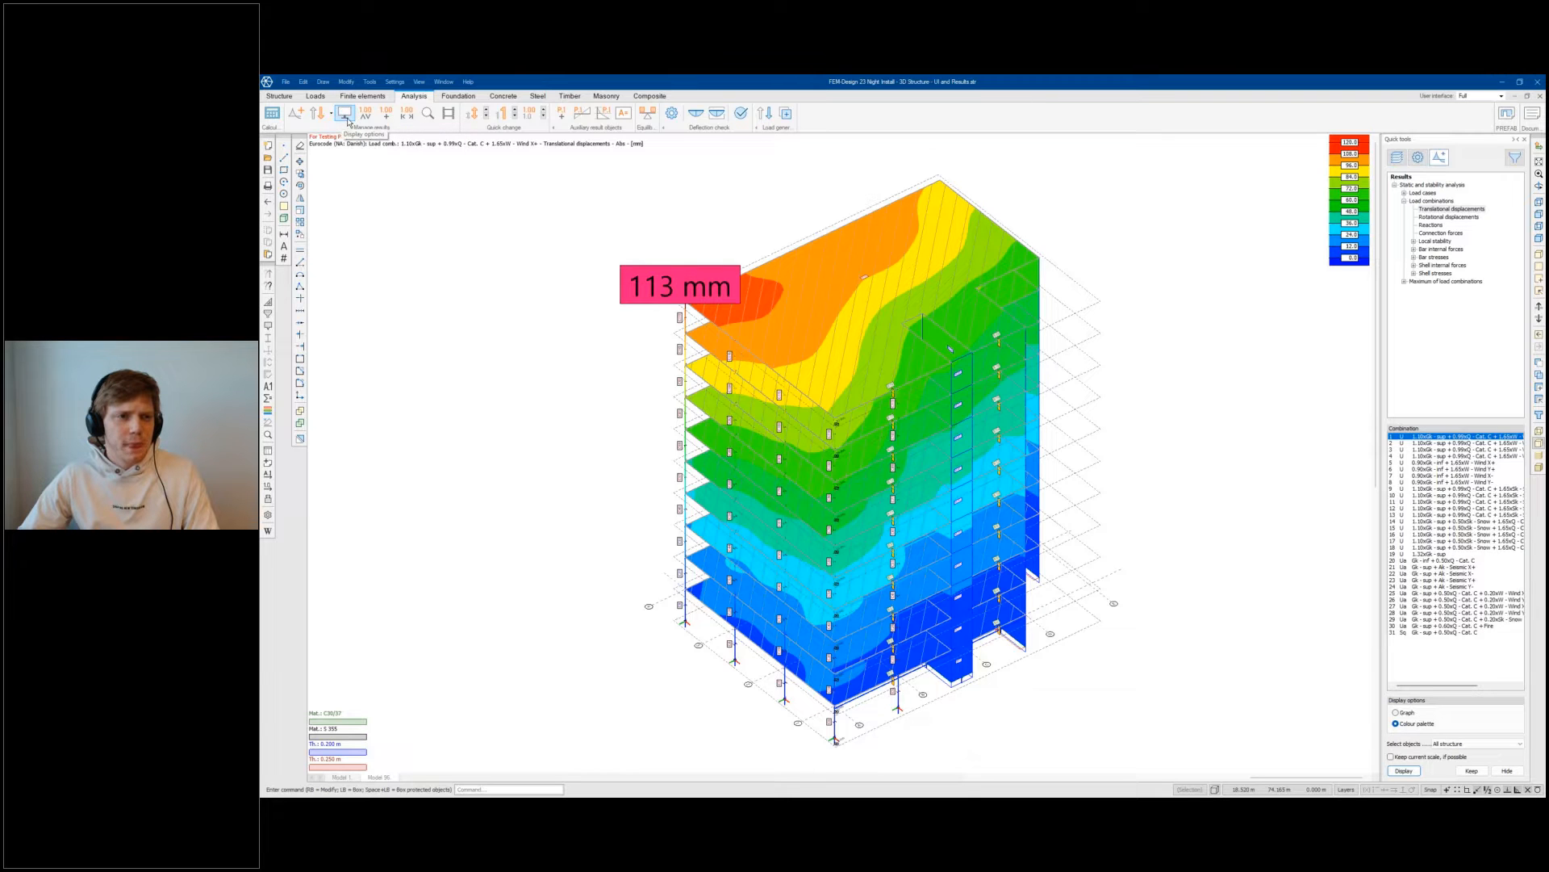
Step: Set the step number of the displacement result's colour palette to 100 in its display options
left_click(347, 120)
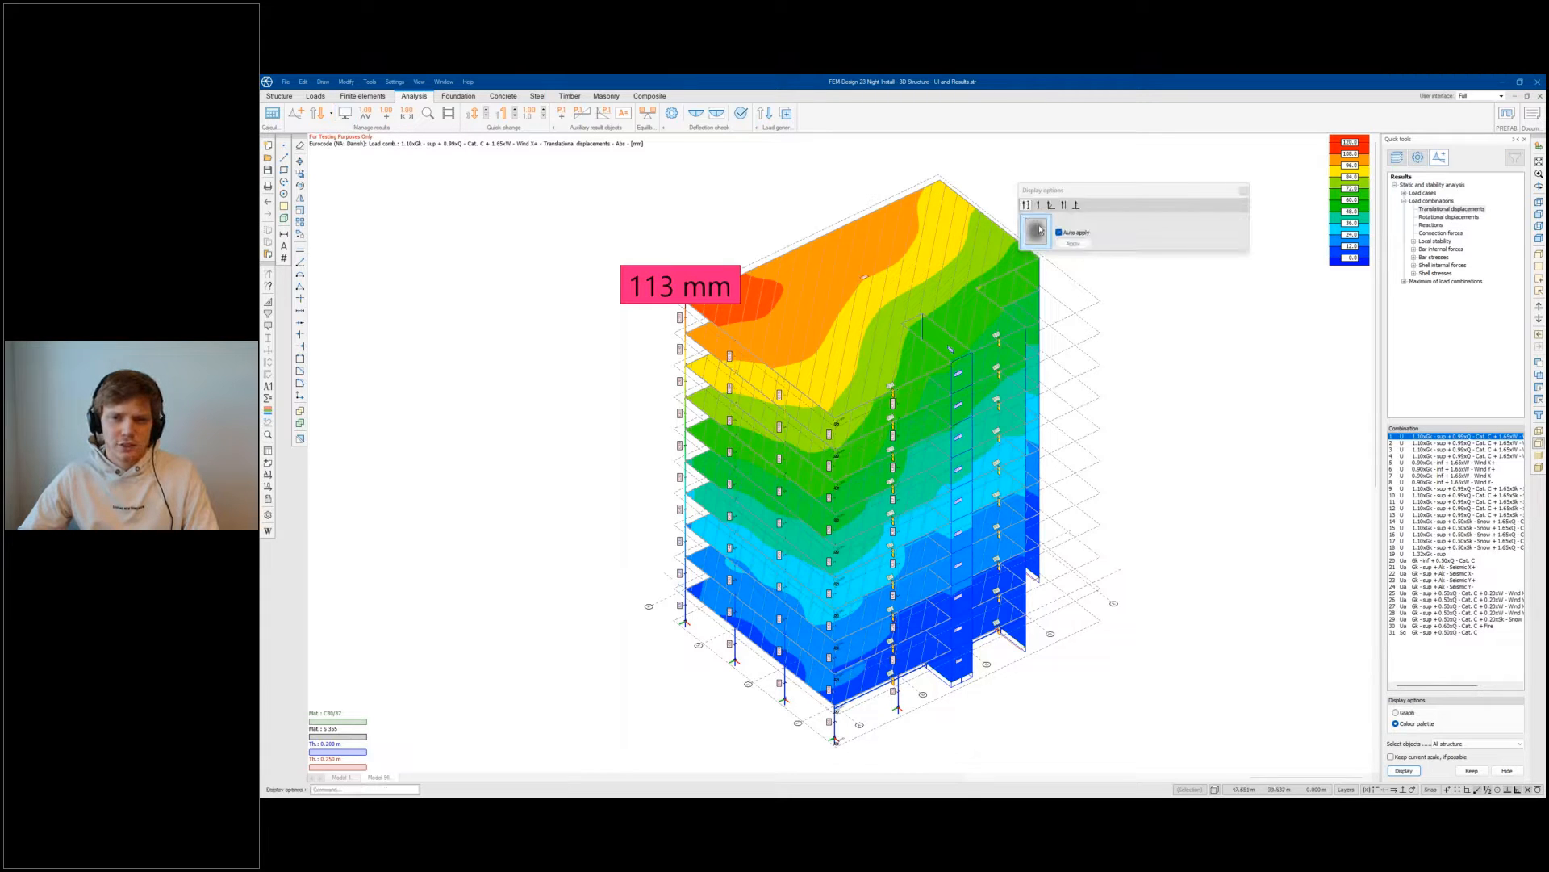
left_click(1037, 230)
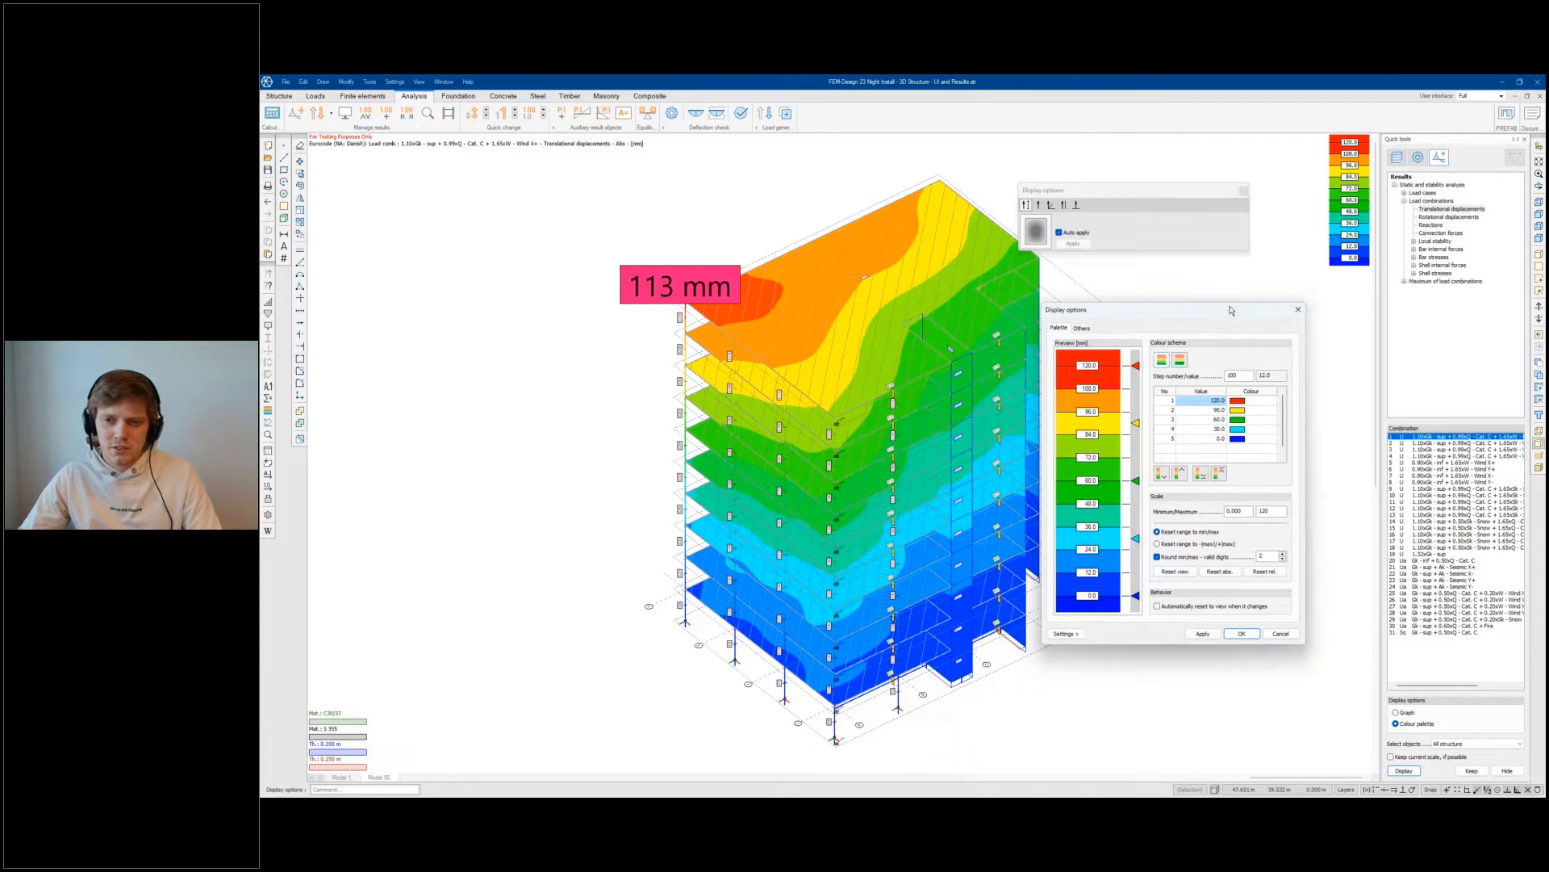
left_click_drag(1227, 310, 1271, 287)
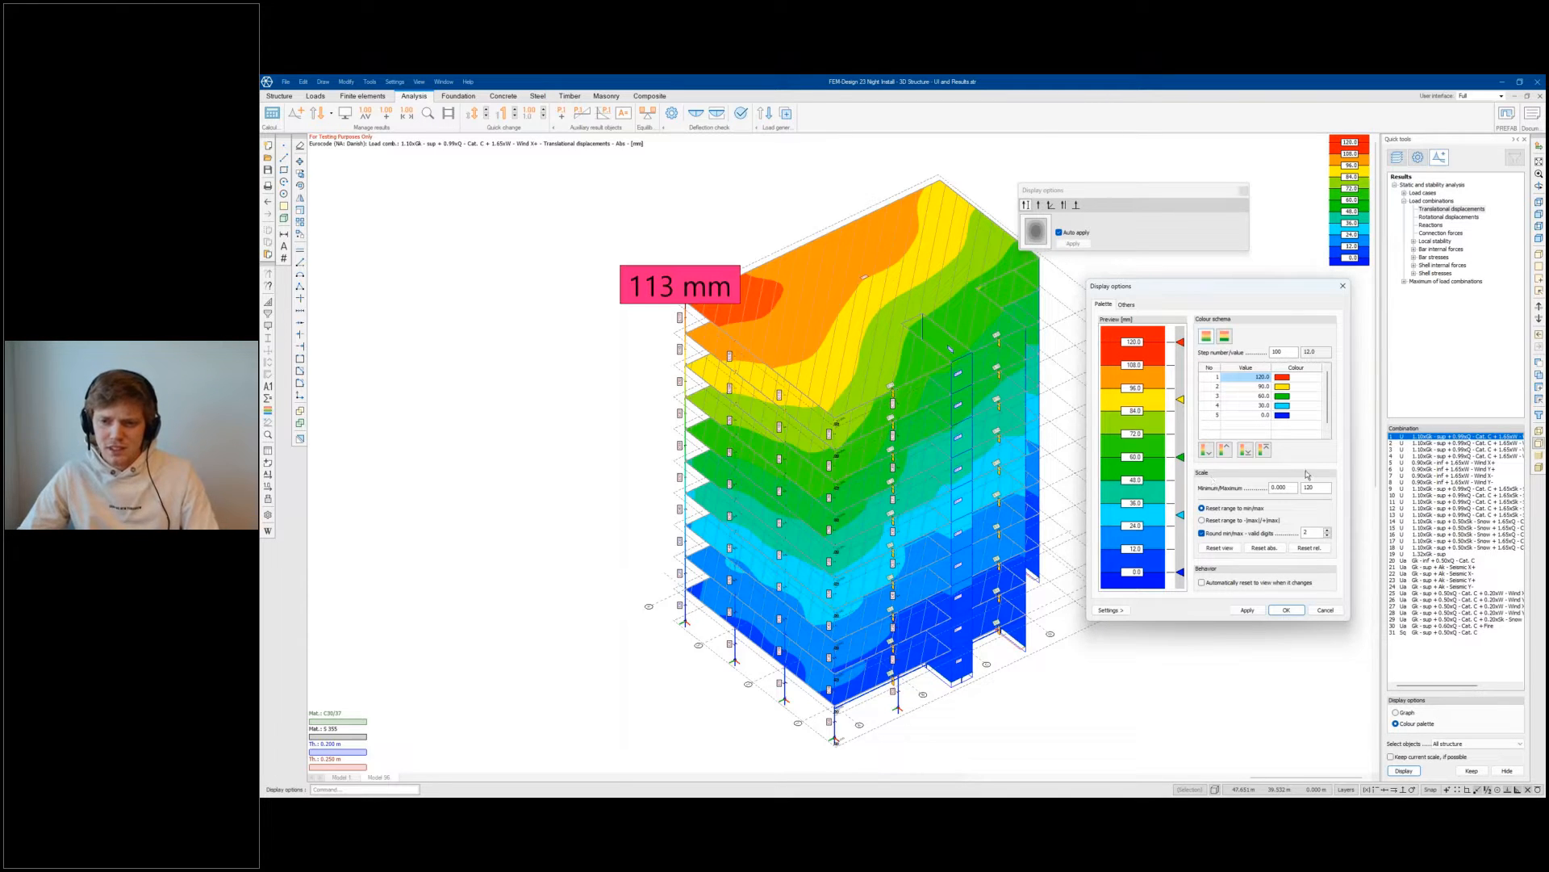
left_click(1294, 488)
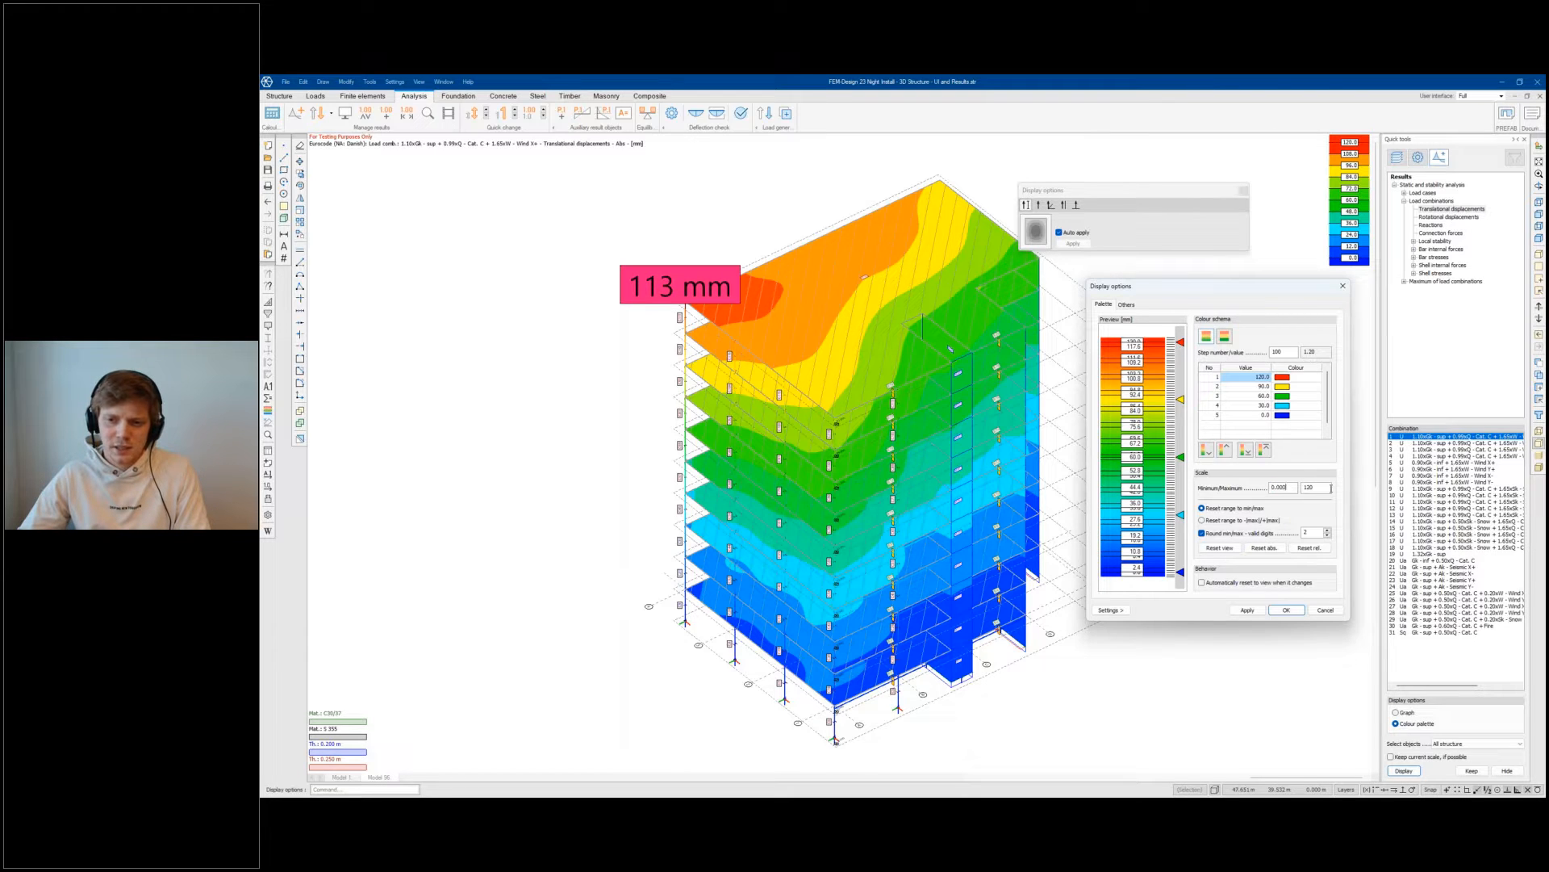
left_click(1317, 488)
left_click_drag(1317, 488, 1308, 489)
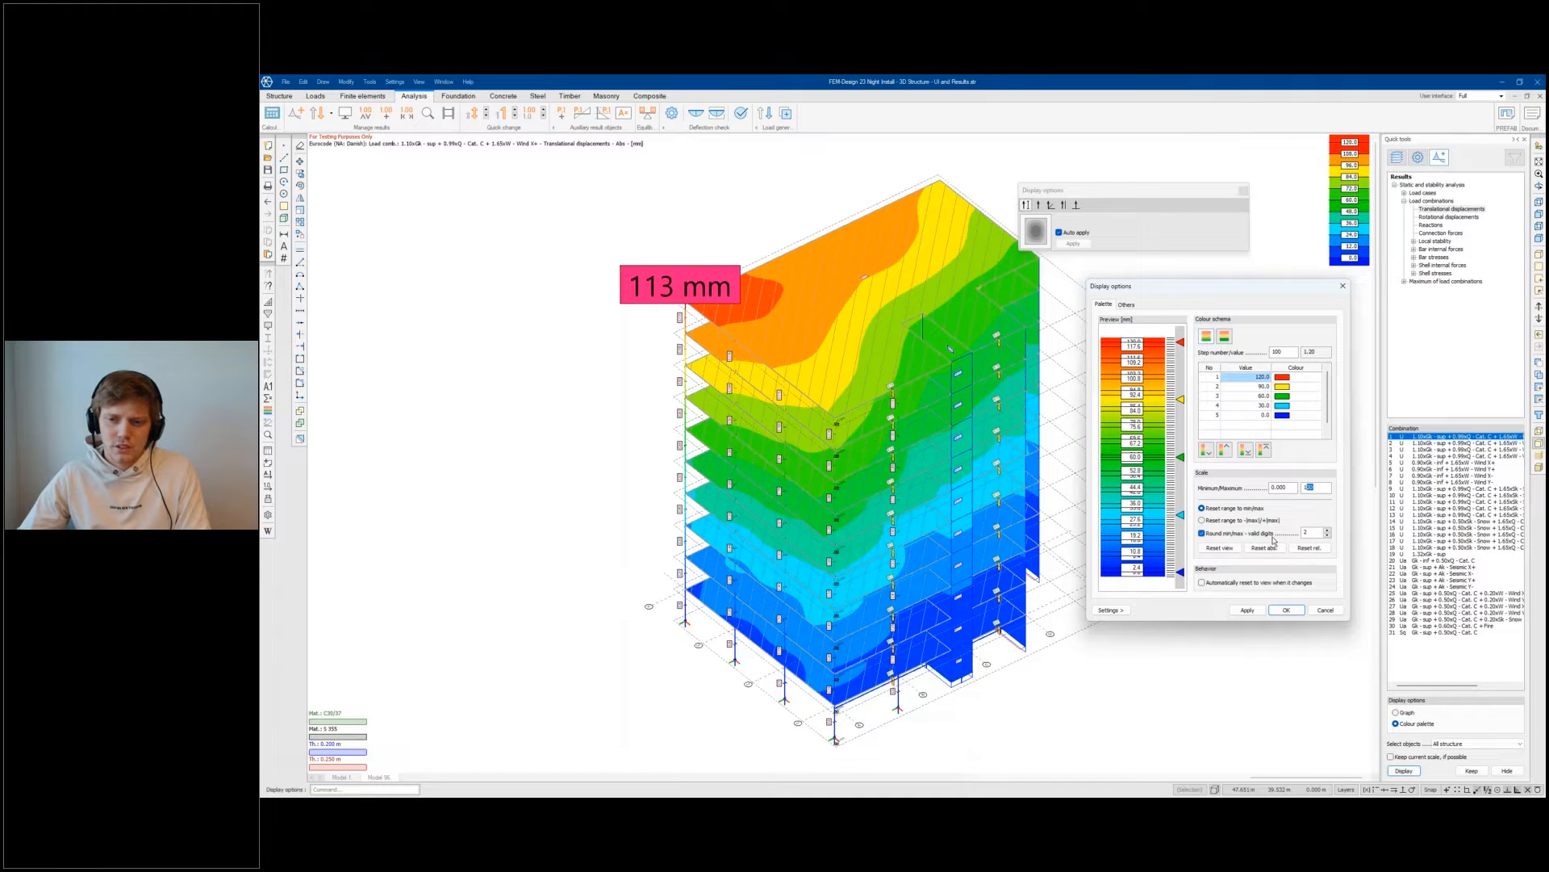
Step: Try resetting the palette scale to the view with the minimum and maximum rounded to 1 and to 5 valid digits
left_click(1328, 535)
left_click(1220, 548)
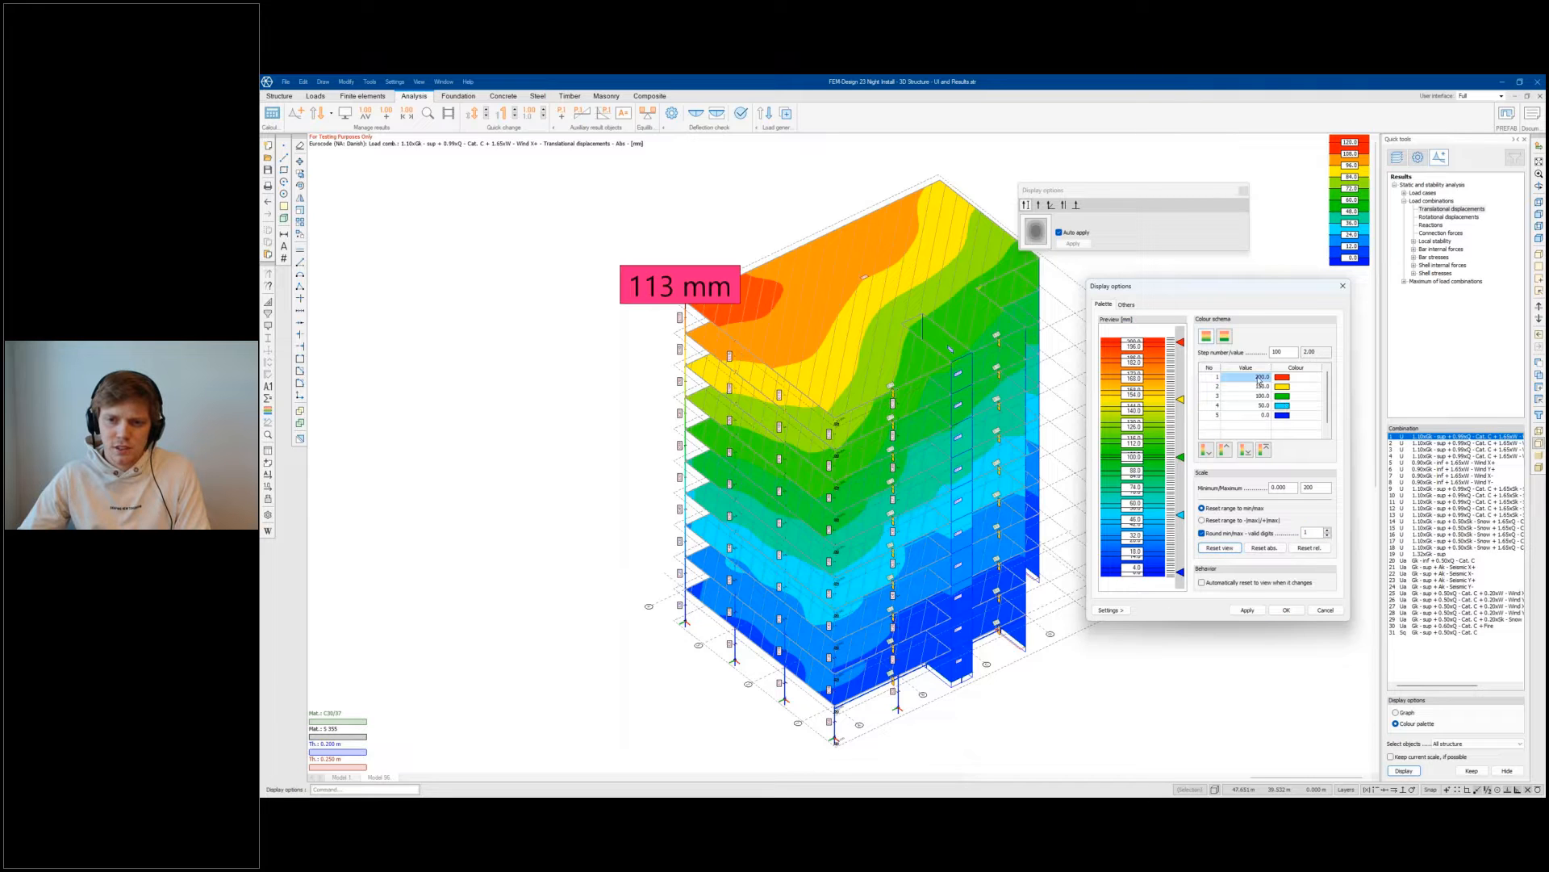
left_click(1327, 533)
type("5")
left_click(1220, 548)
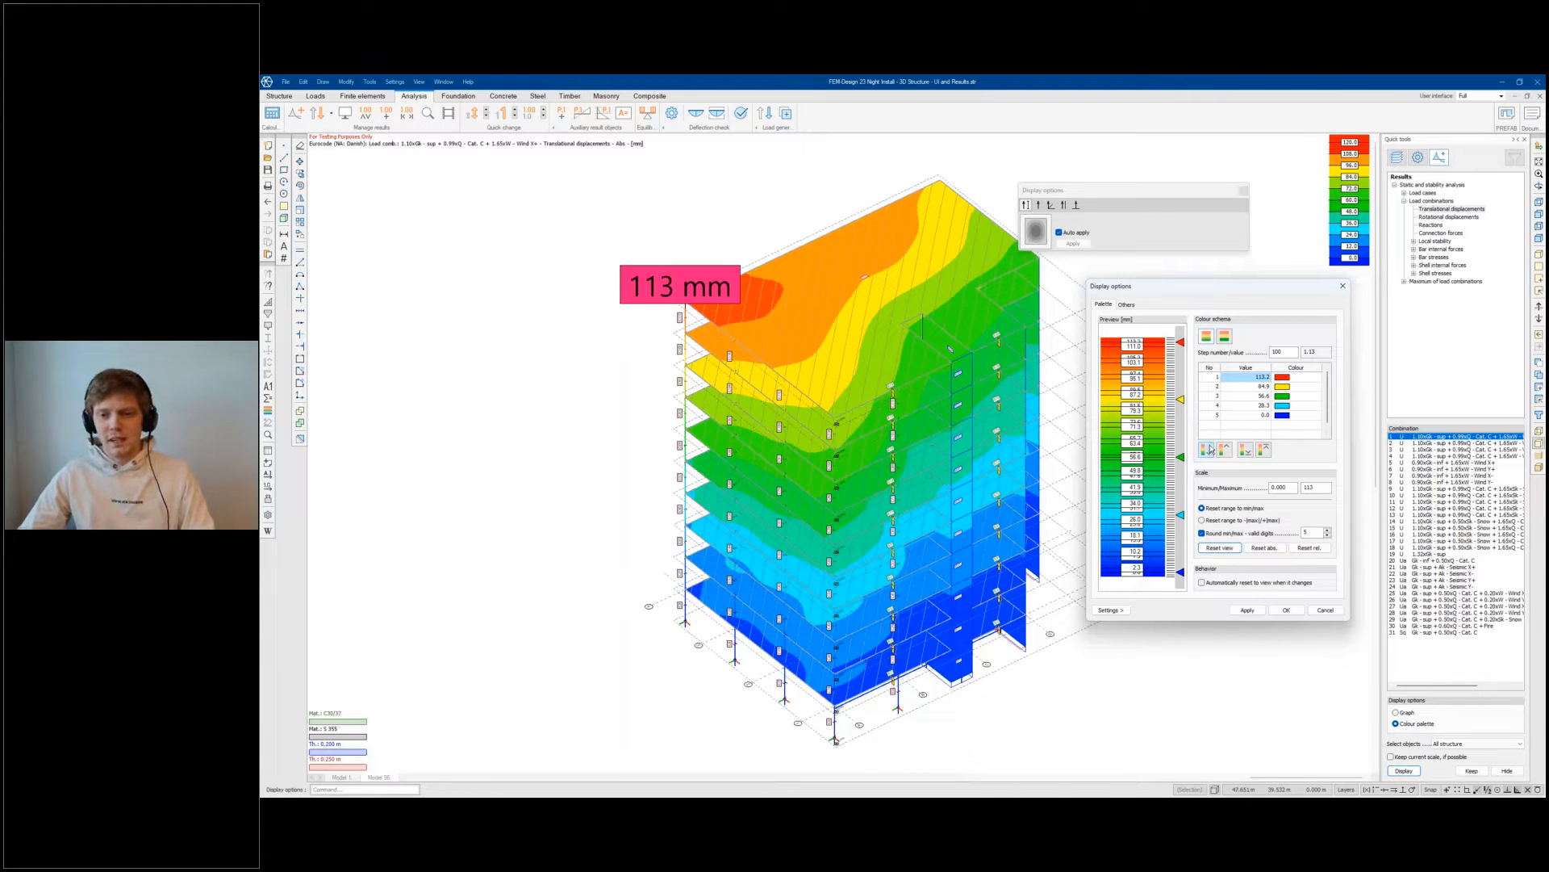
Step: Round the palette's minimum and maximum to 3 valid digits, reset the scale to the view and apply the palette to the result
left_click(1329, 535)
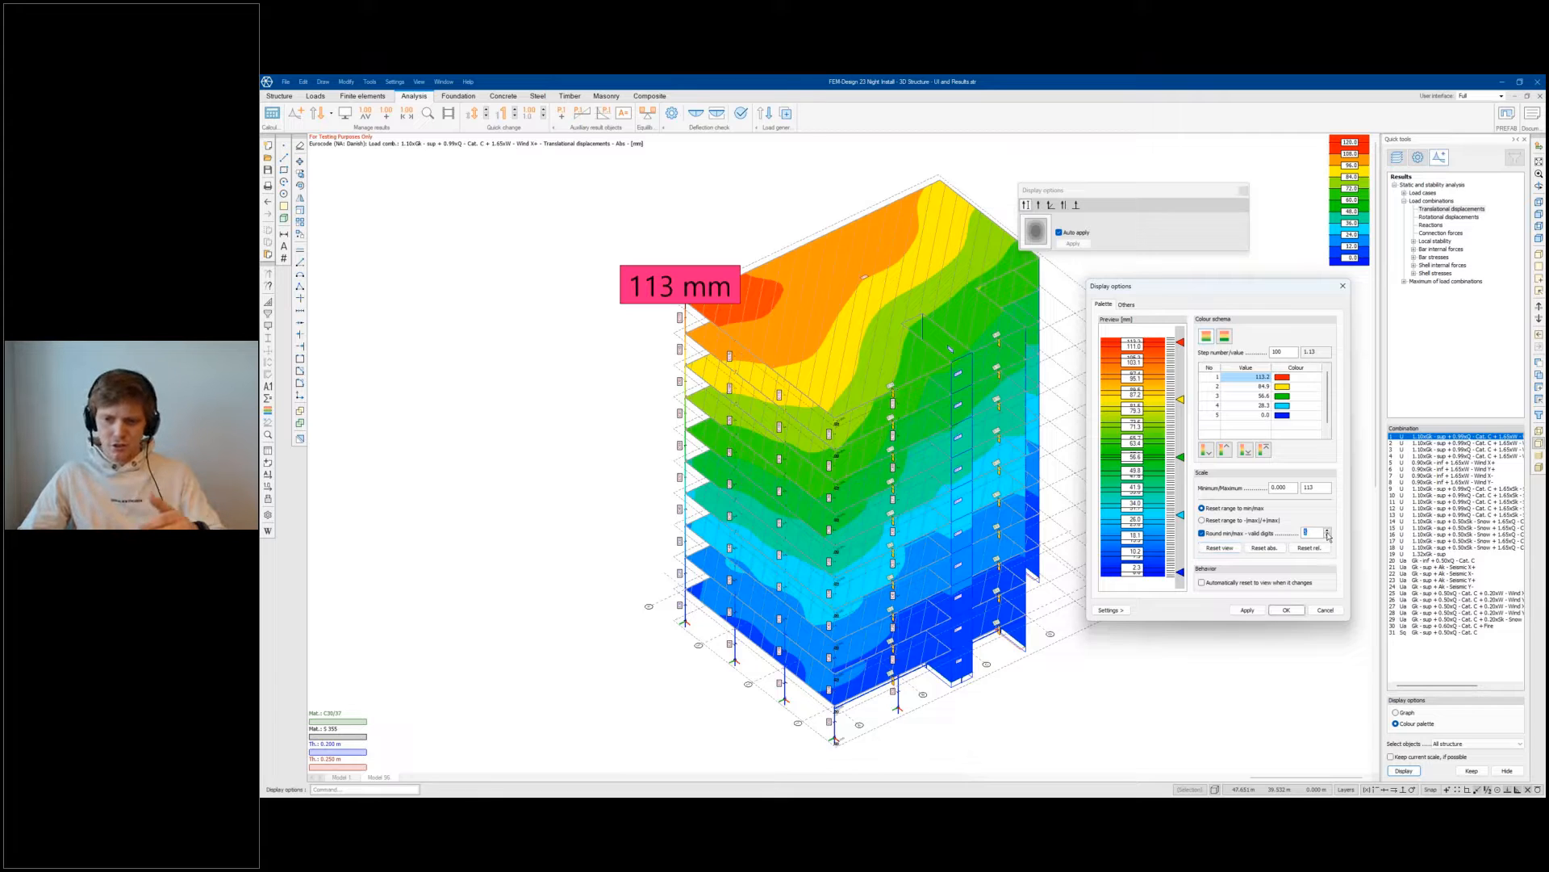
type("3")
left_click(1230, 551)
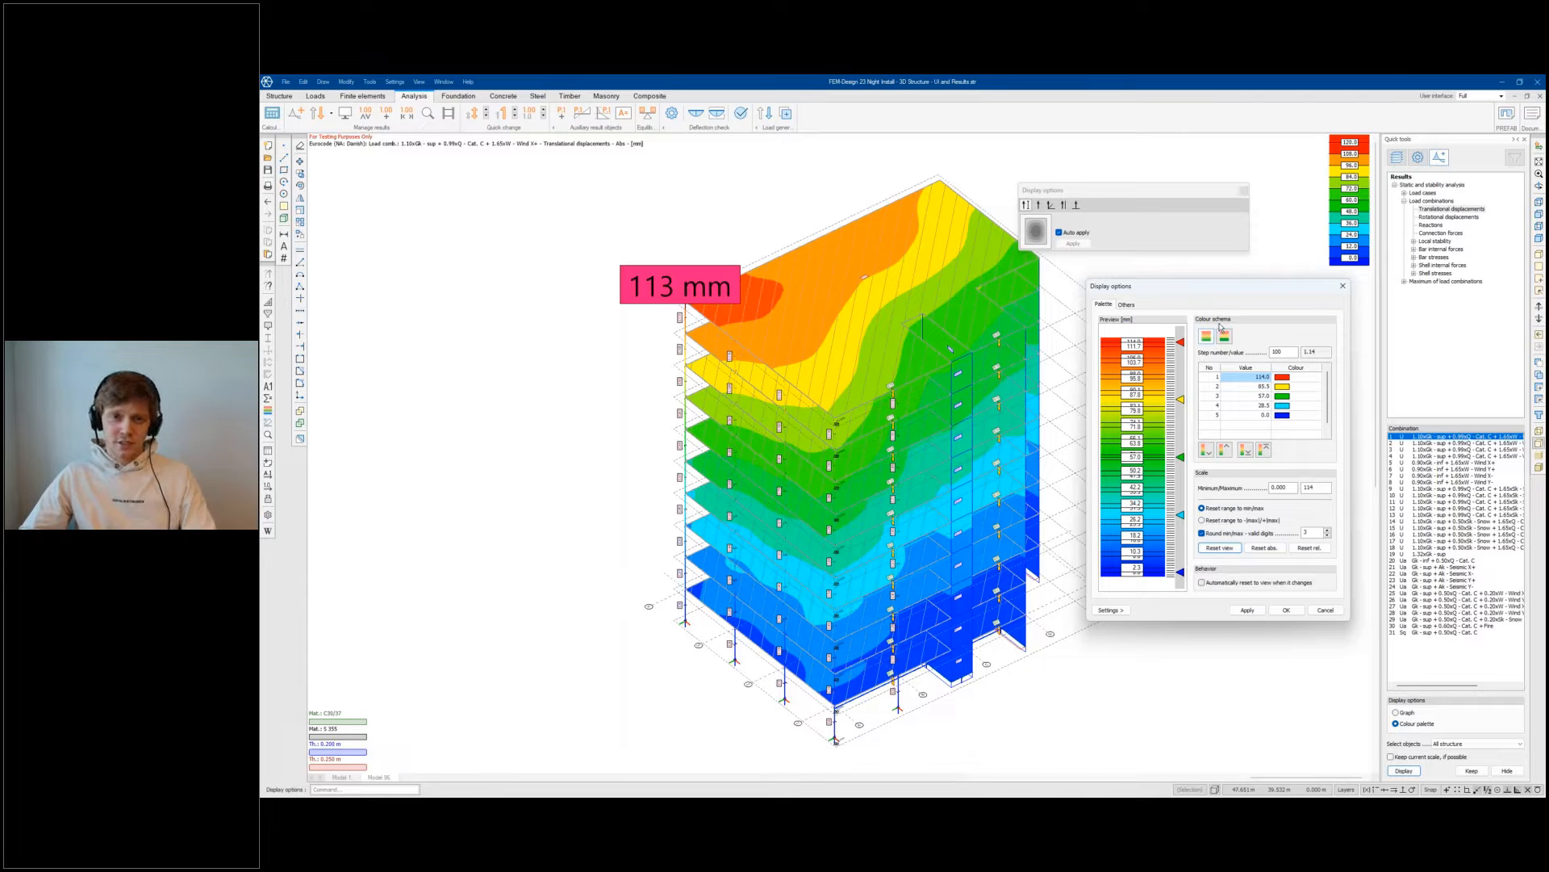
left_click_drag(1225, 294, 1172, 271)
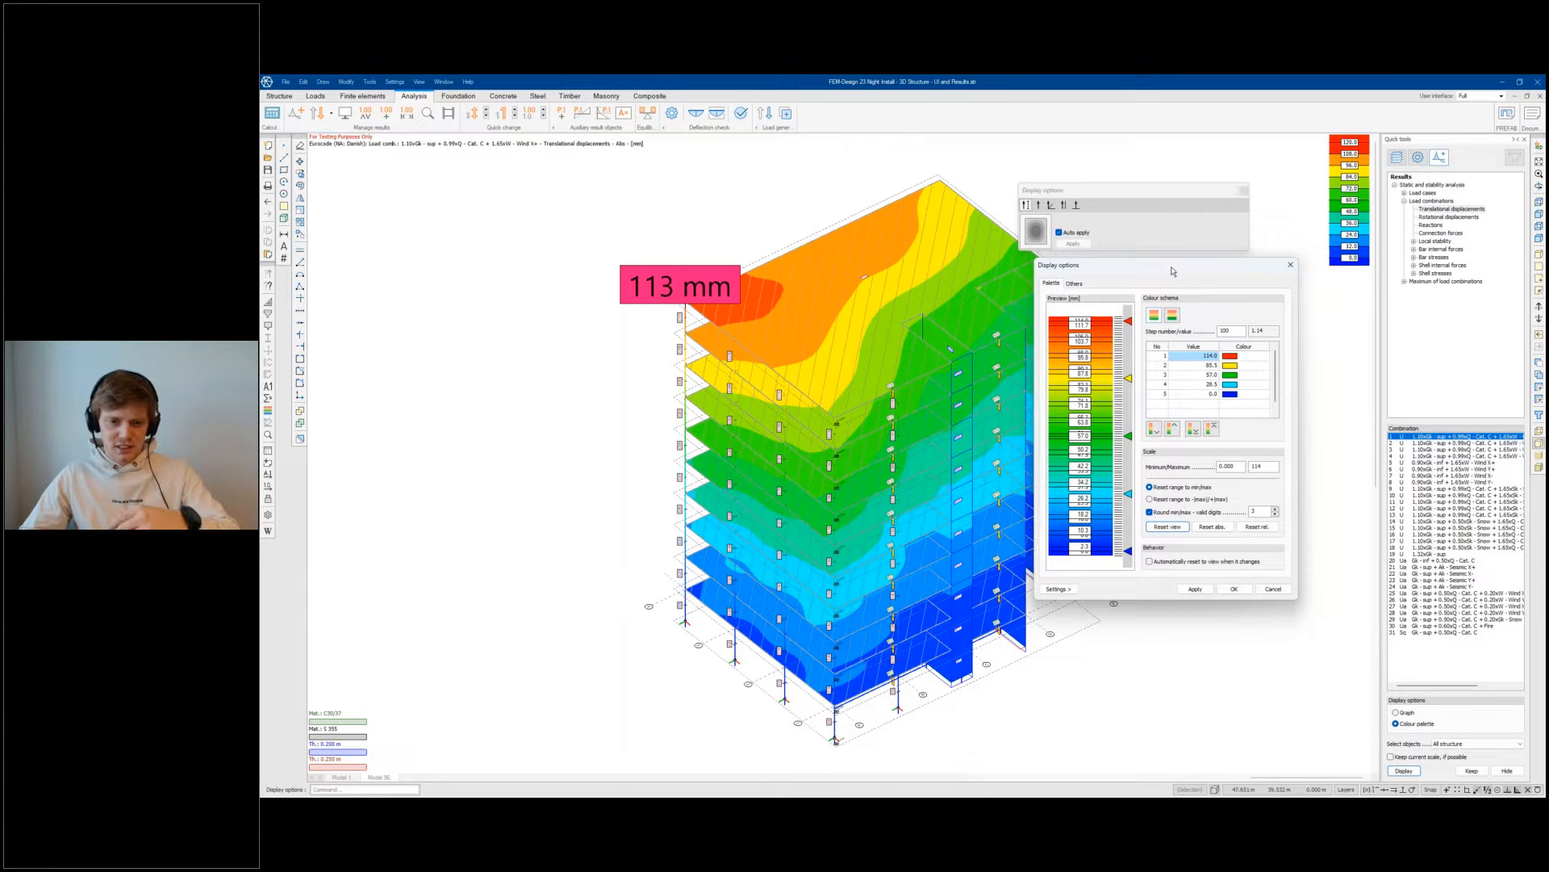
left_click(1184, 589)
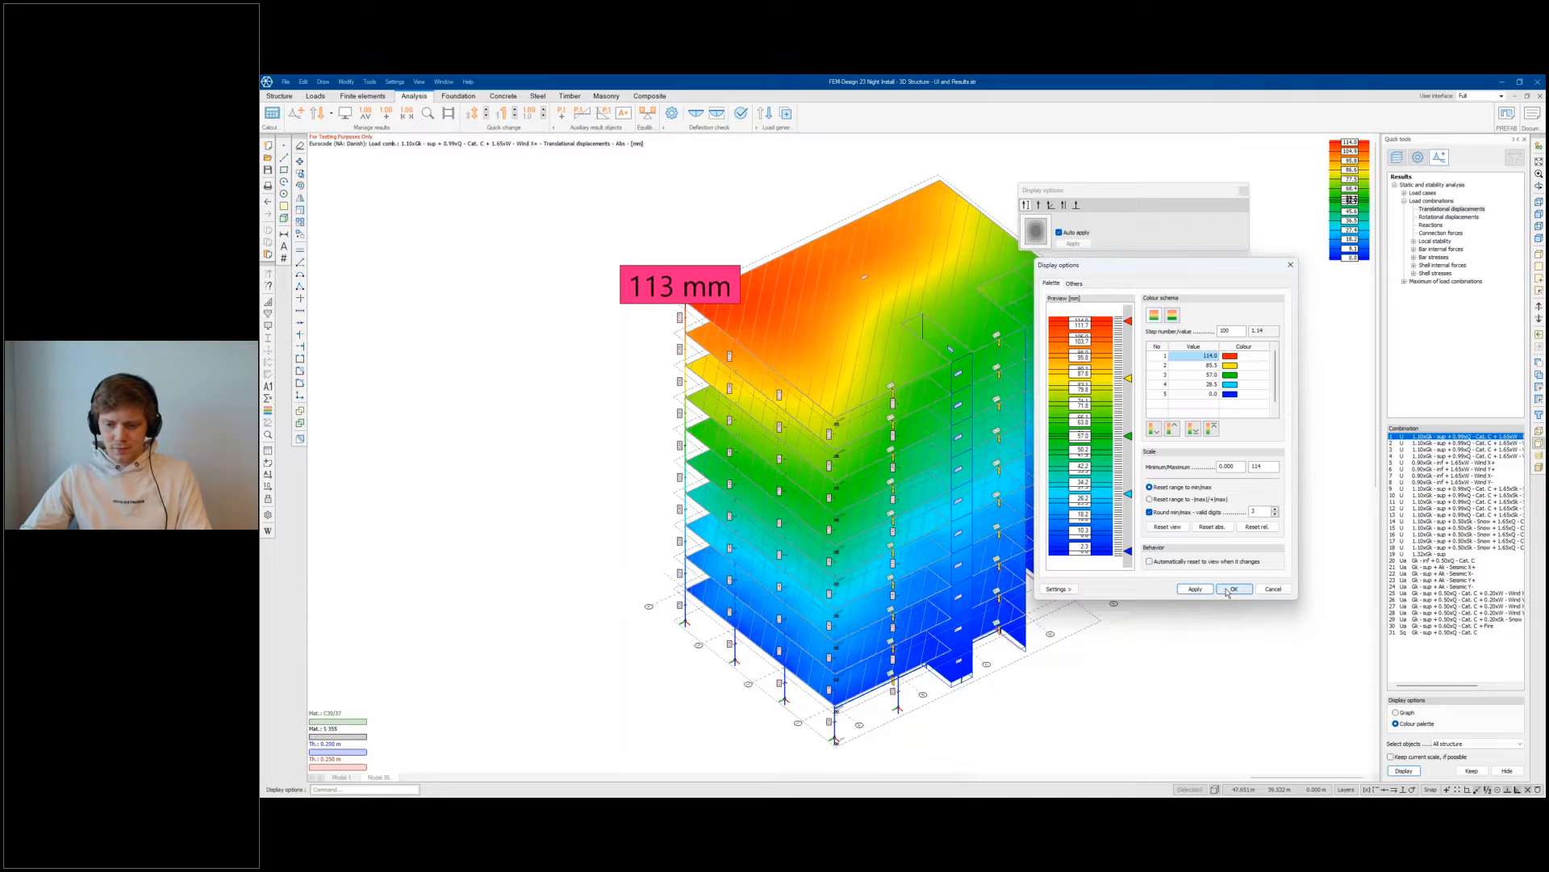
left_click(1227, 591)
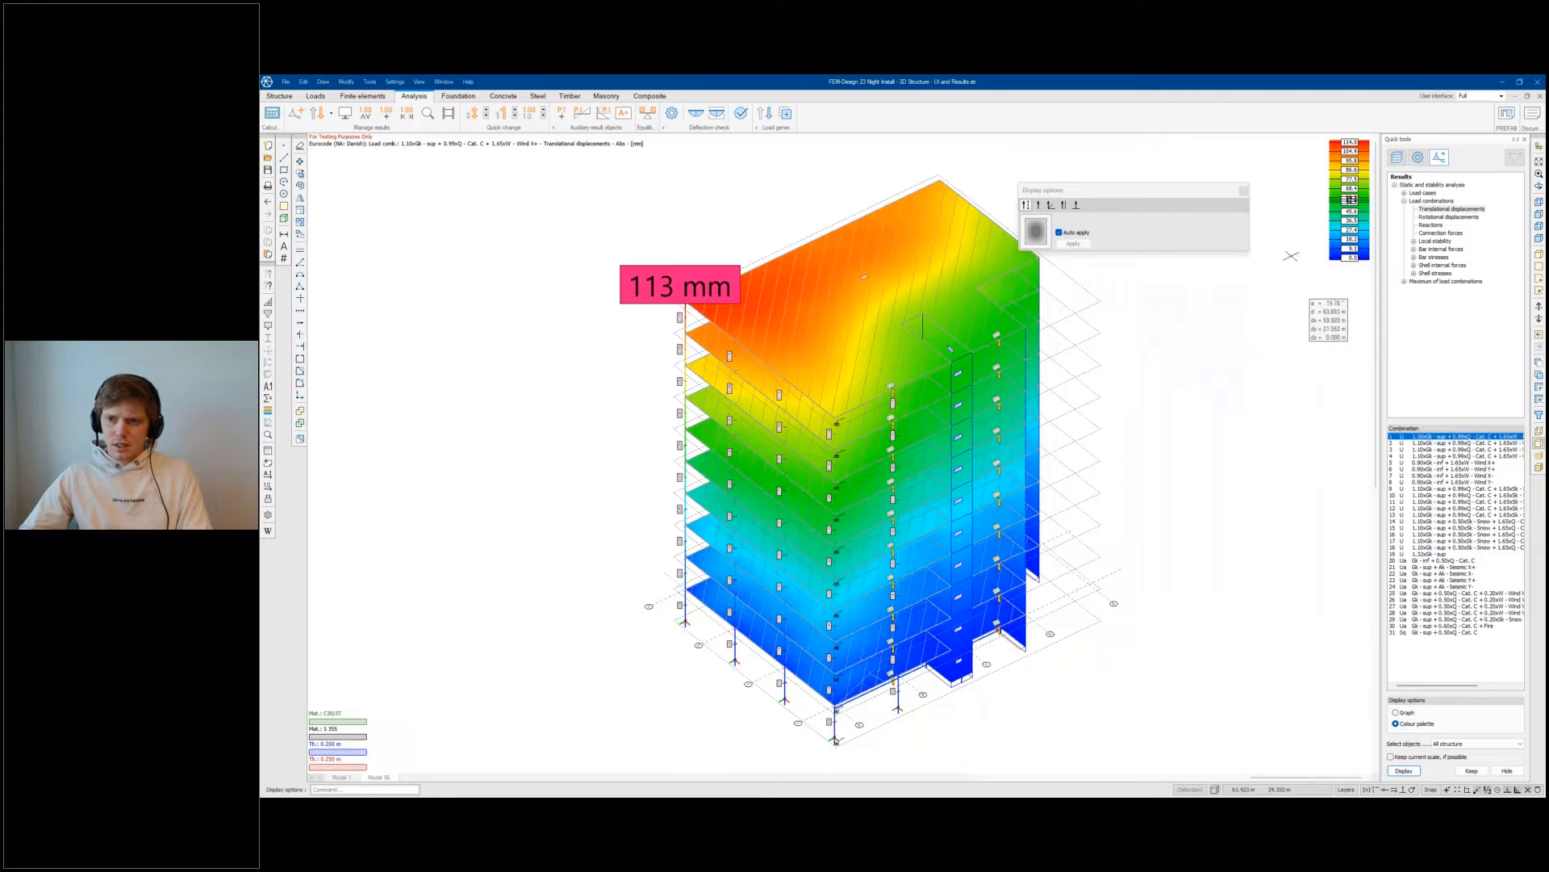
left_click(1243, 191)
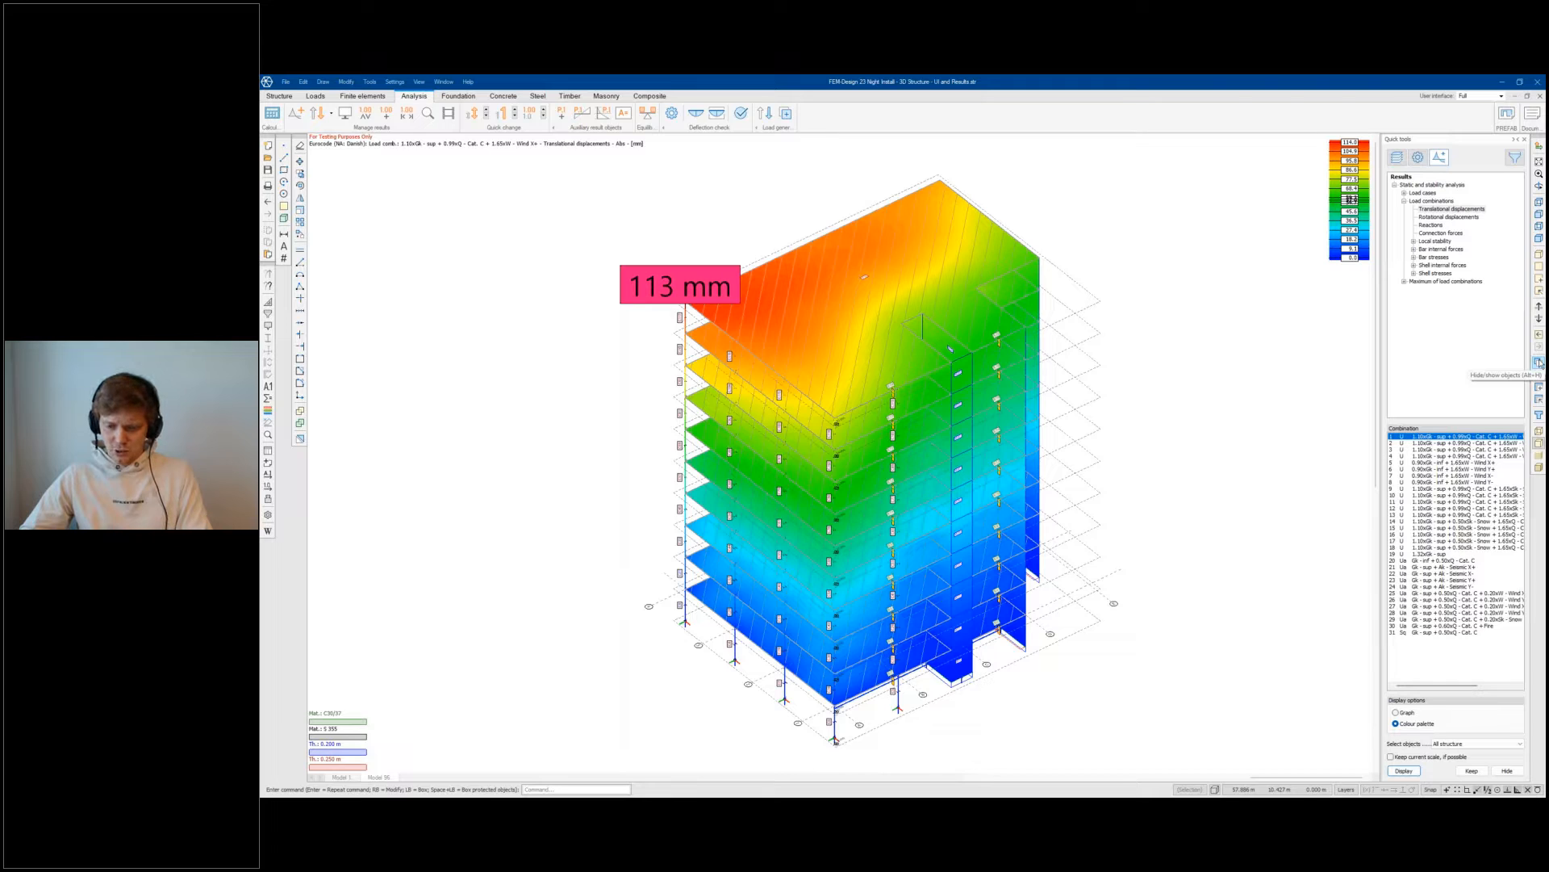
Step: Save the current model view under the name 3D - V1
left_click(1540, 280)
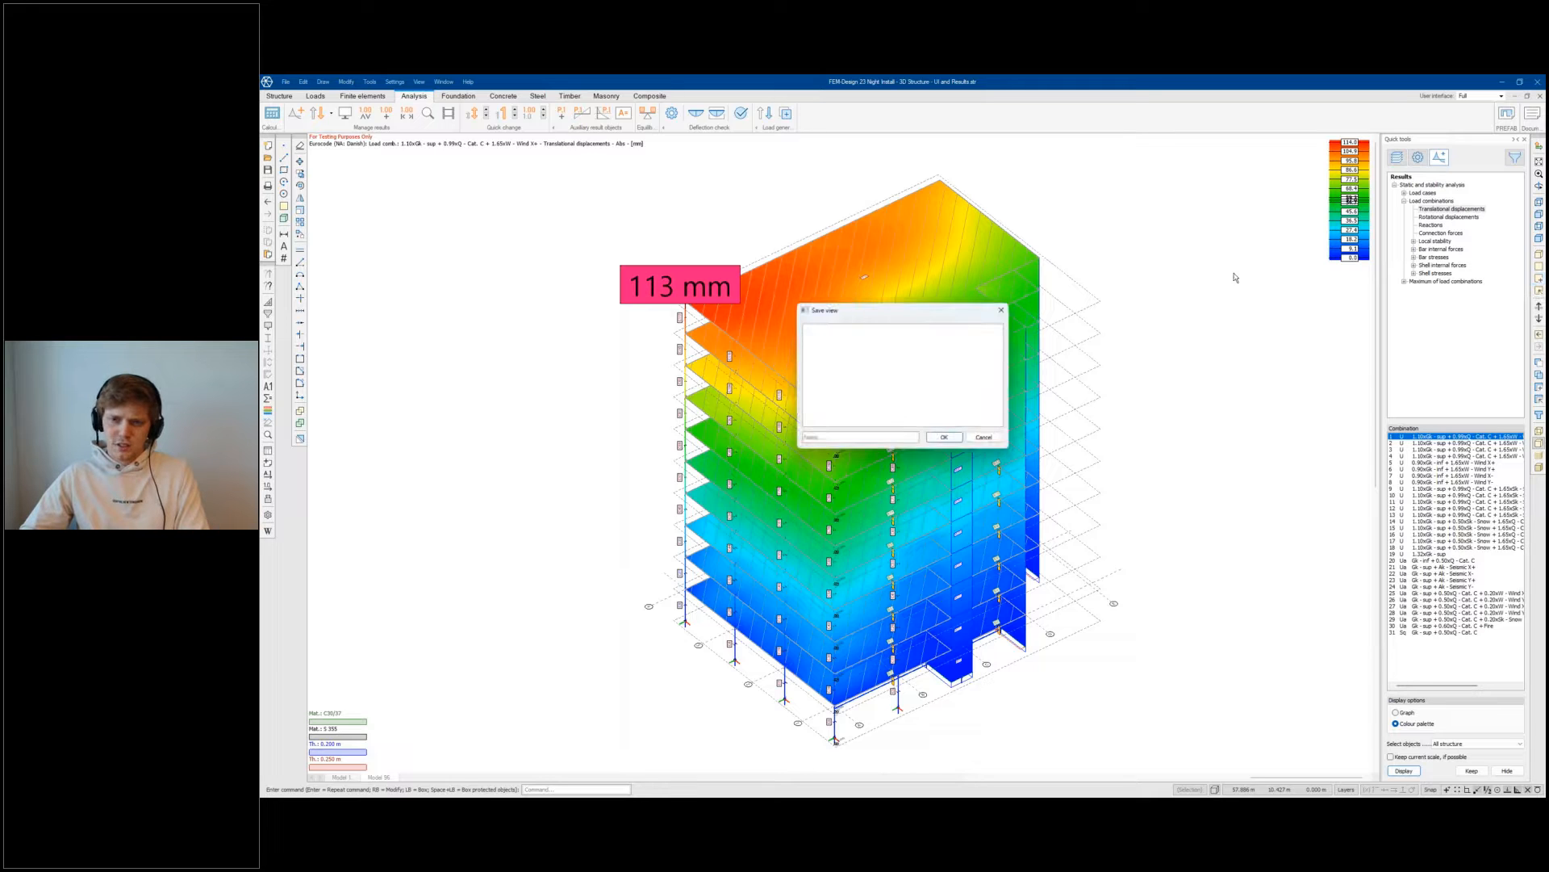
left_click_drag(936, 316, 988, 307)
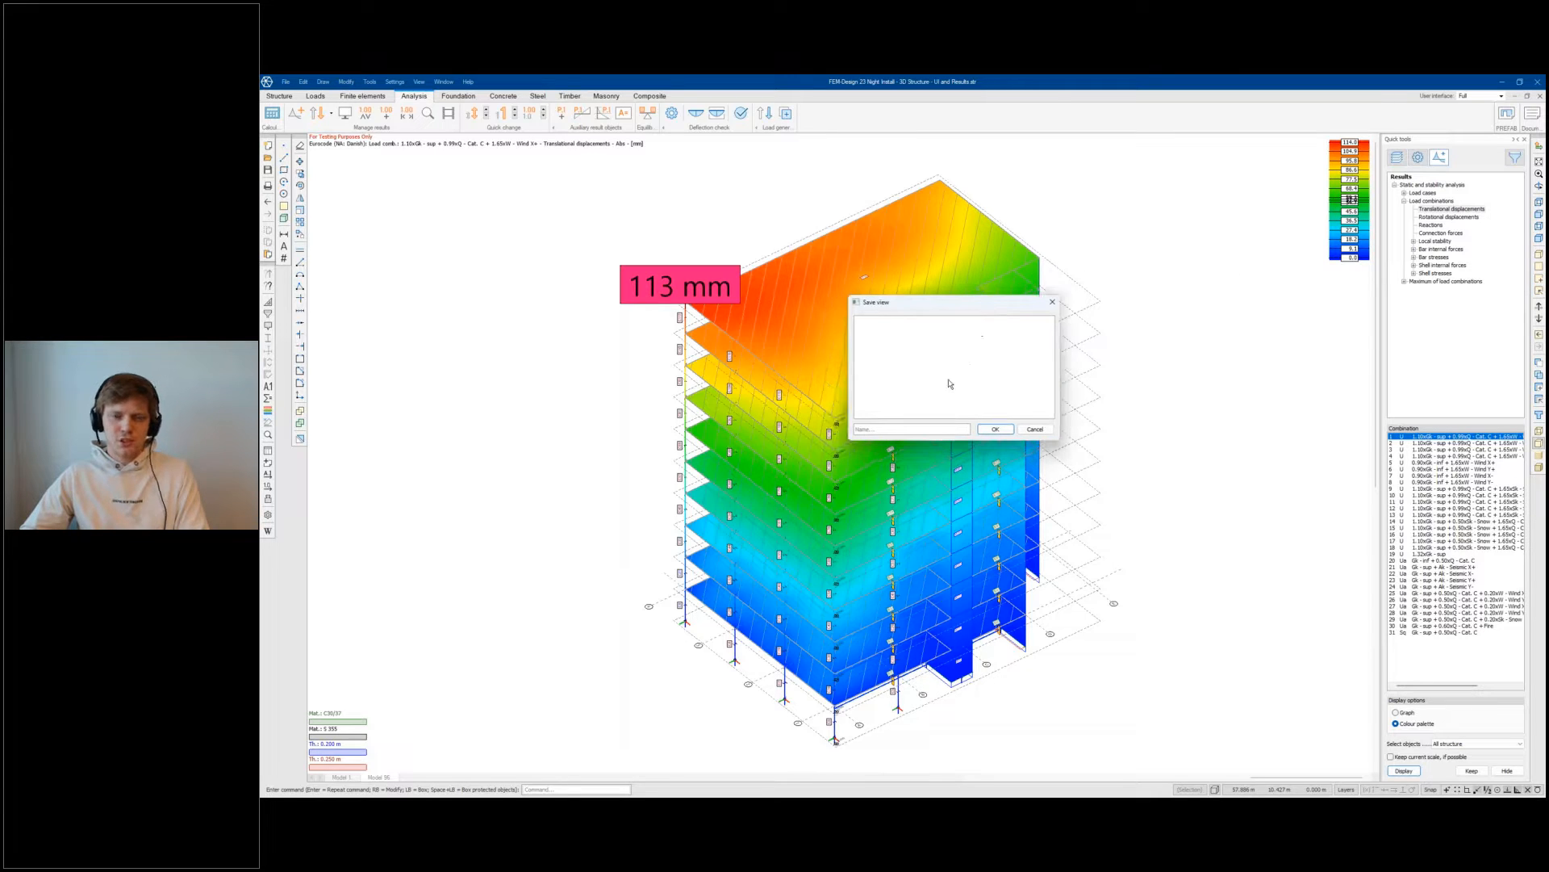
left_click(911, 427)
type("3d")
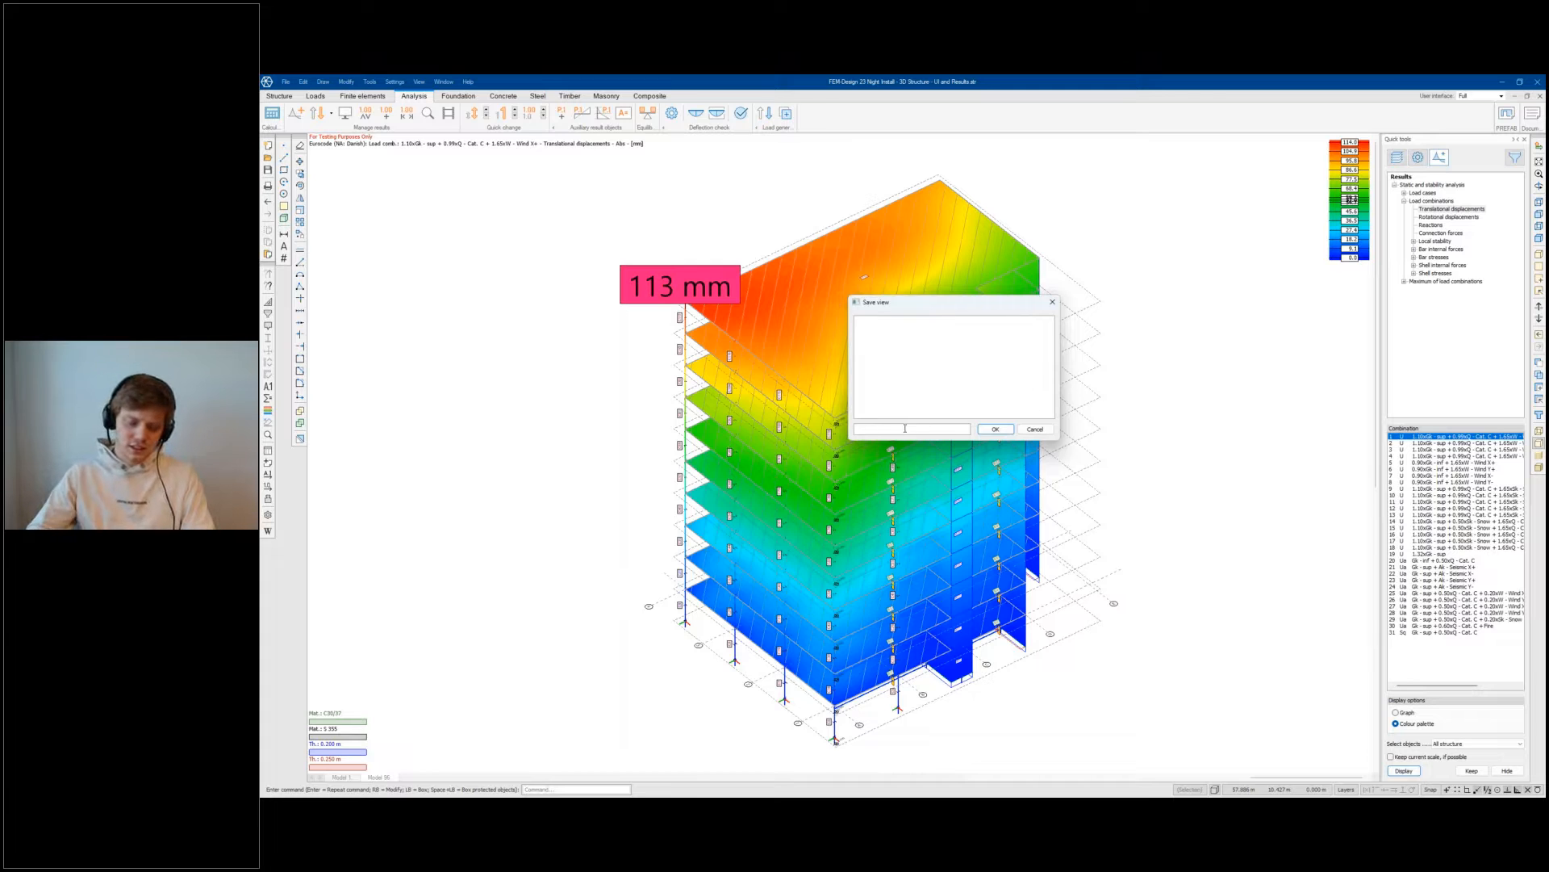
key("BackSpace")
type("D - V1")
key("Return")
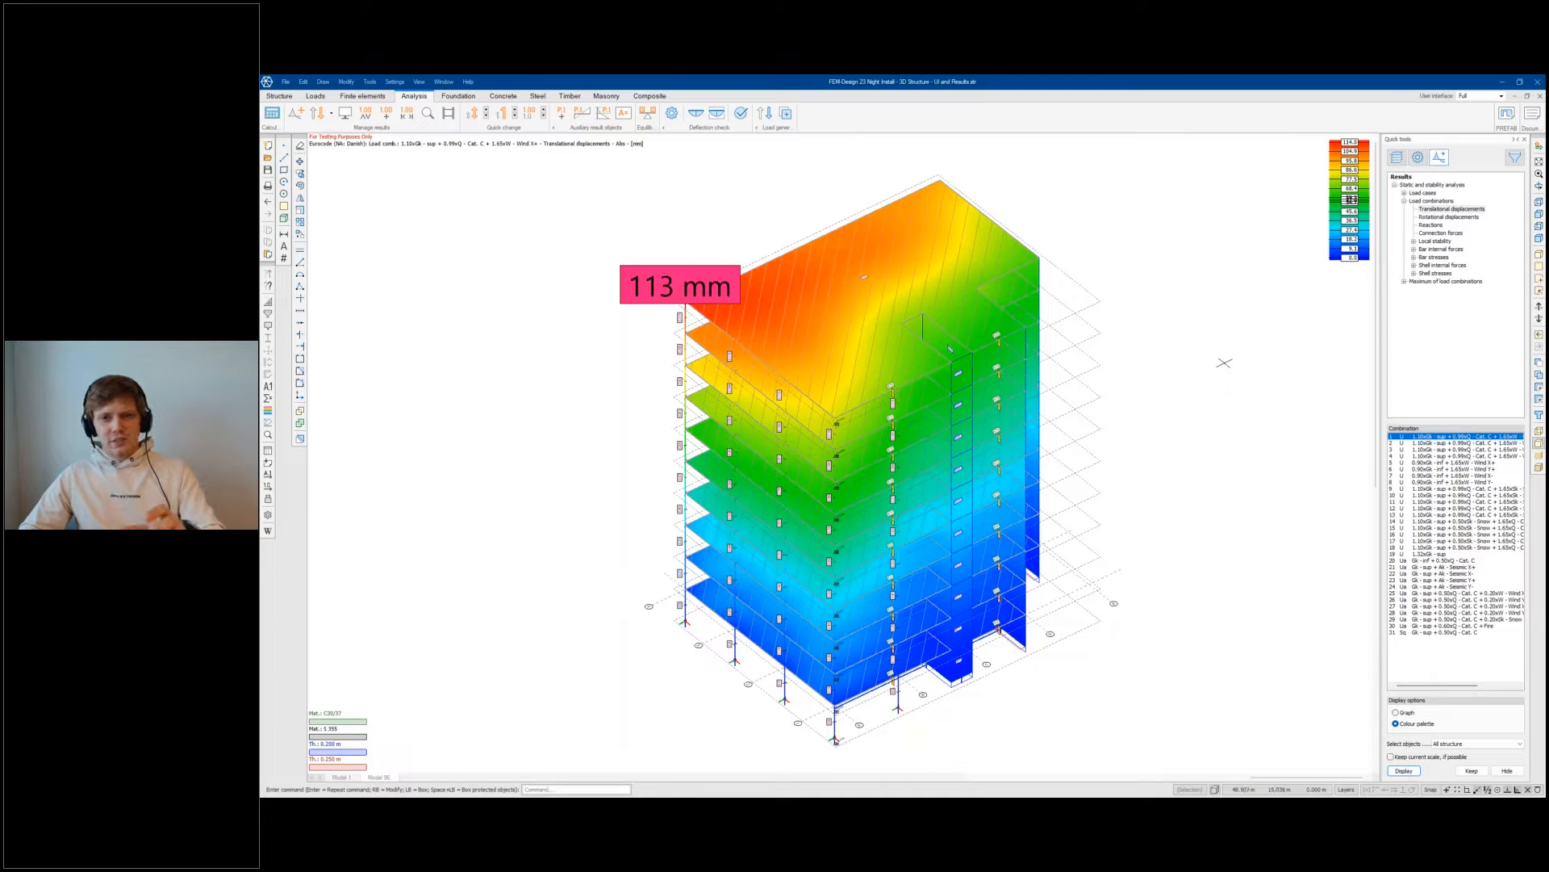
Step: Rotate the model to view the other side of the building, then restore the saved view 3D - V1
middle_click_drag(1256, 320, 1012, 322, "shift")
left_click_drag(1012, 323, 956, 327)
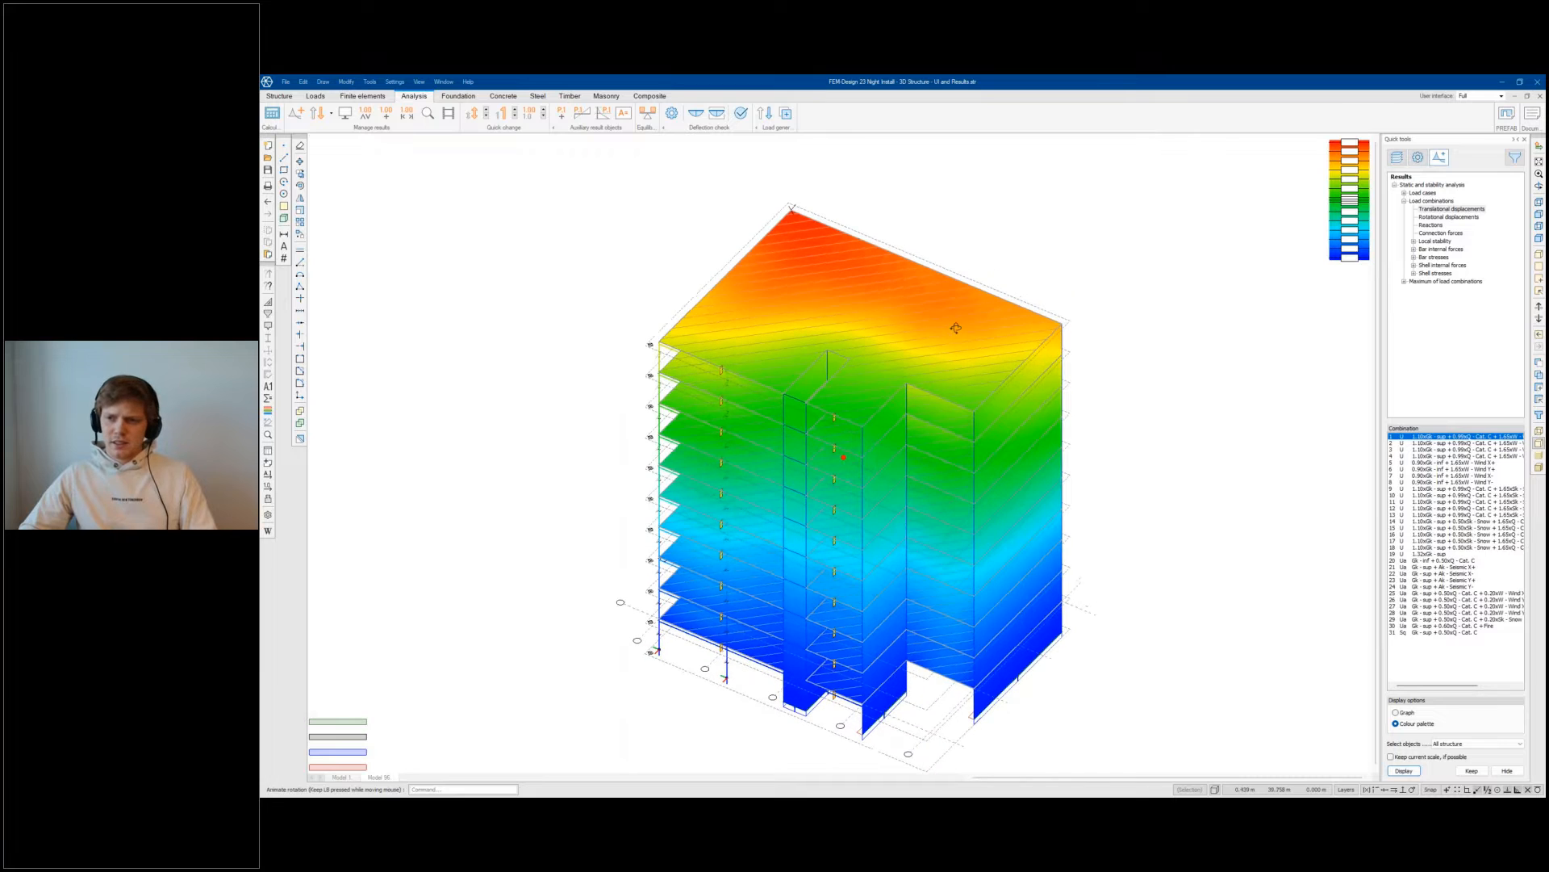
key("Escape")
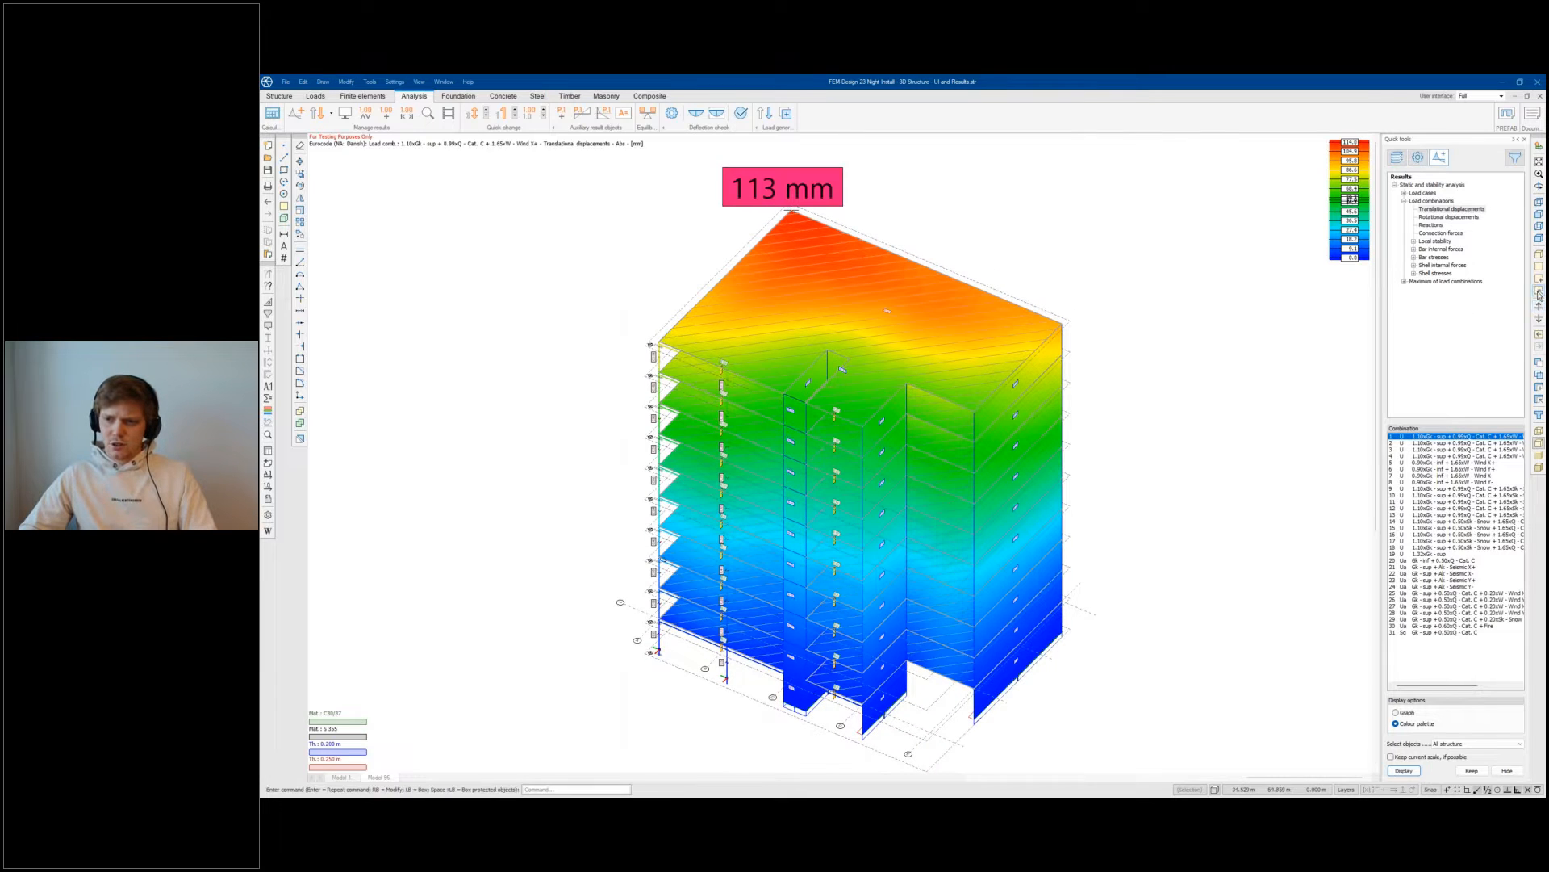
left_click(1539, 296)
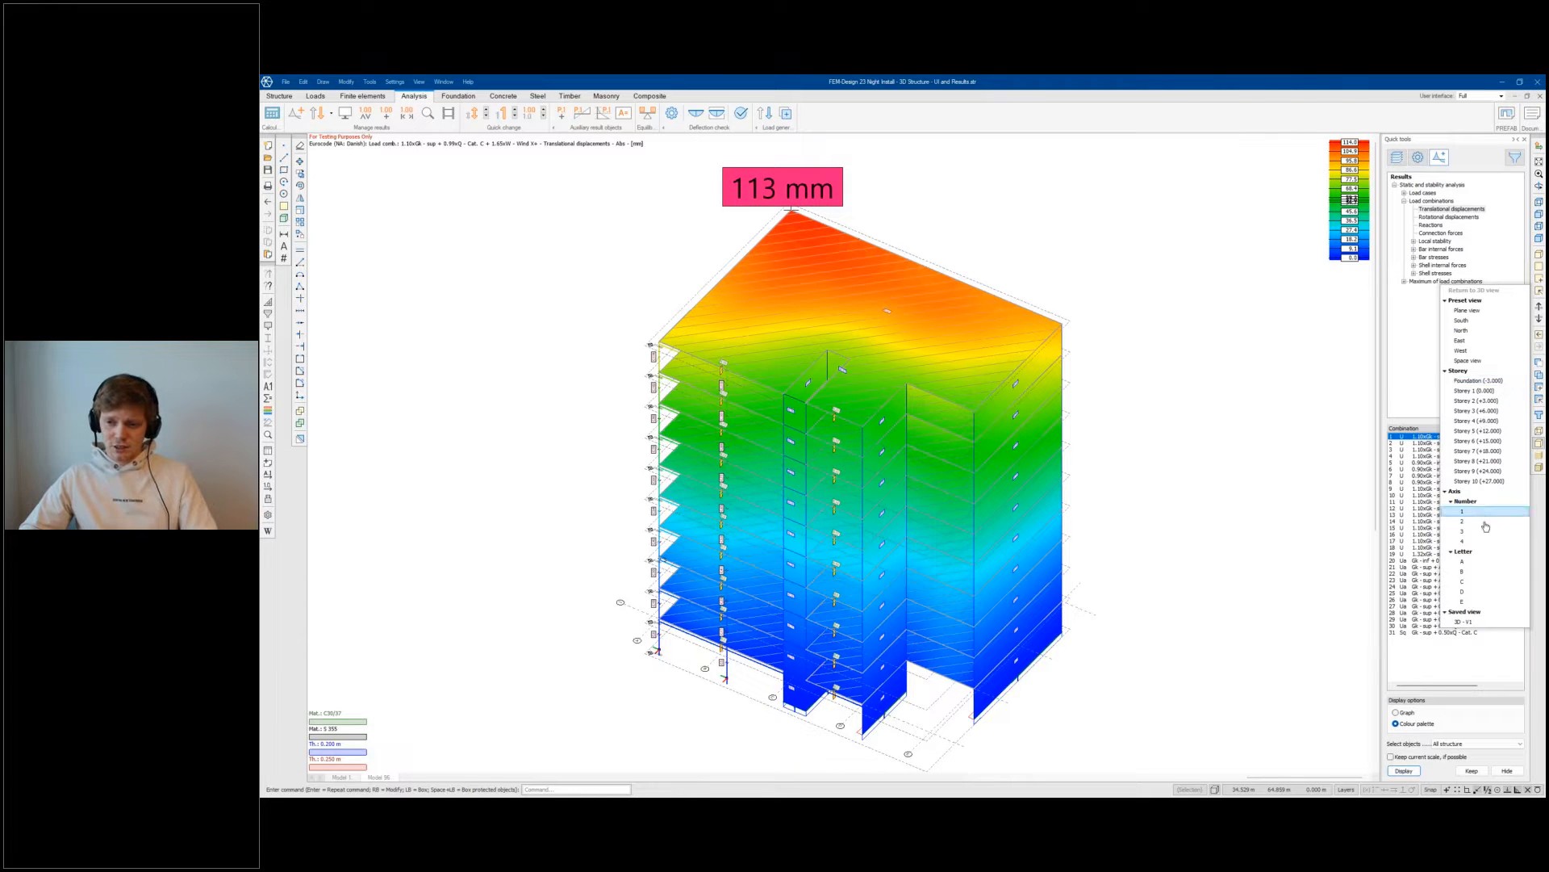
left_click(1469, 622)
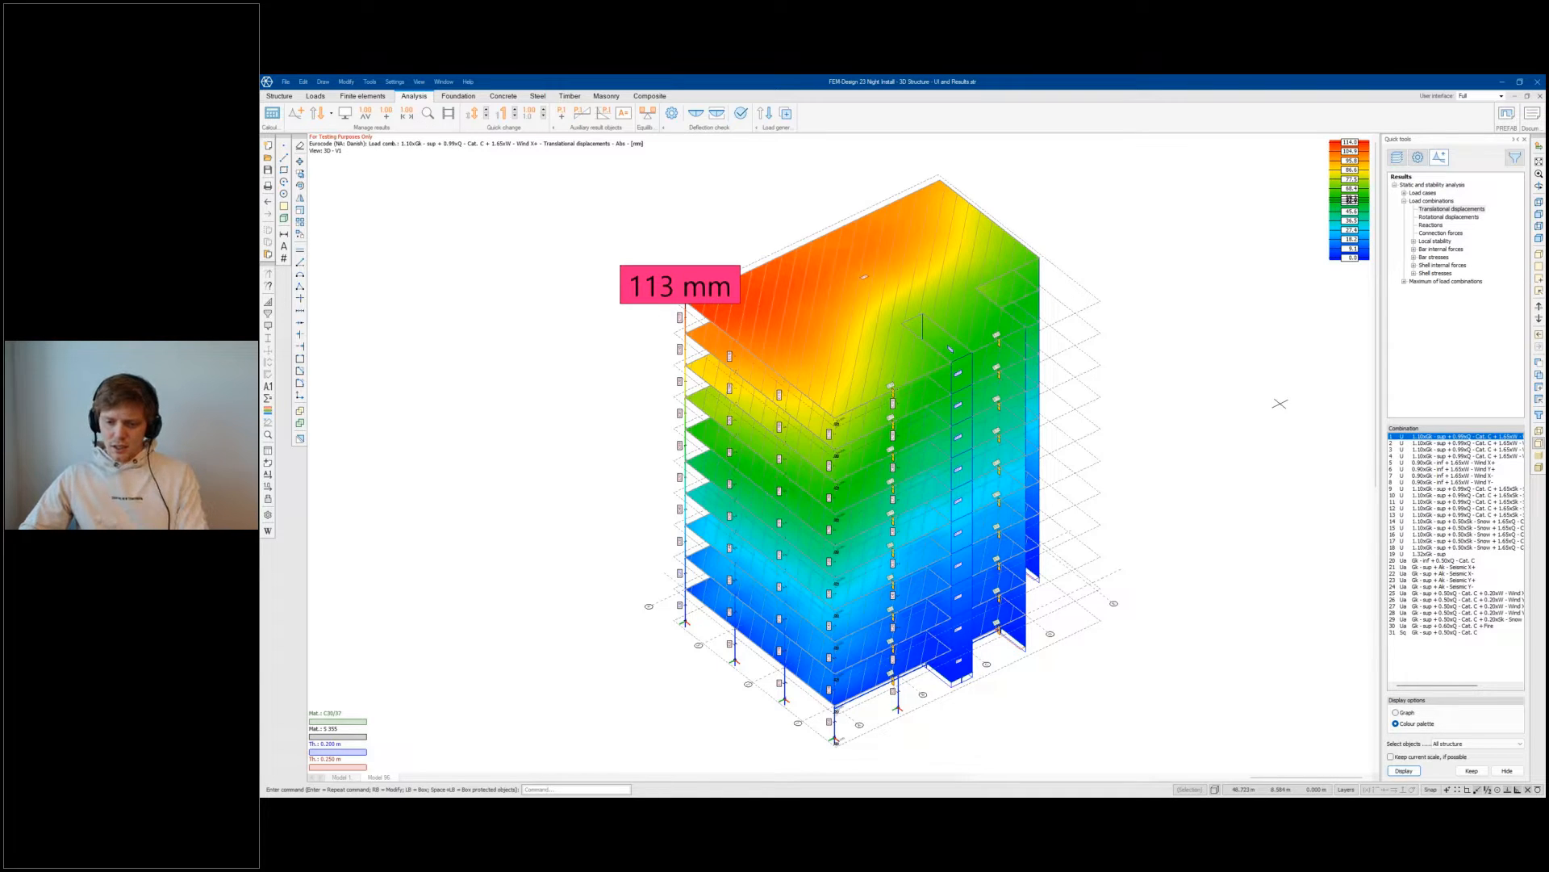
Step: Isolate Storey 10 (+27.000) in the 3D view to show its displacement result alone
scroll(1222, 367, "down", 1)
mouse_move(1252, 376)
middle_mouse_down("shift")
mouse_move(1235, 384)
mouse_move(1255, 367)
middle_mouse_up("shift")
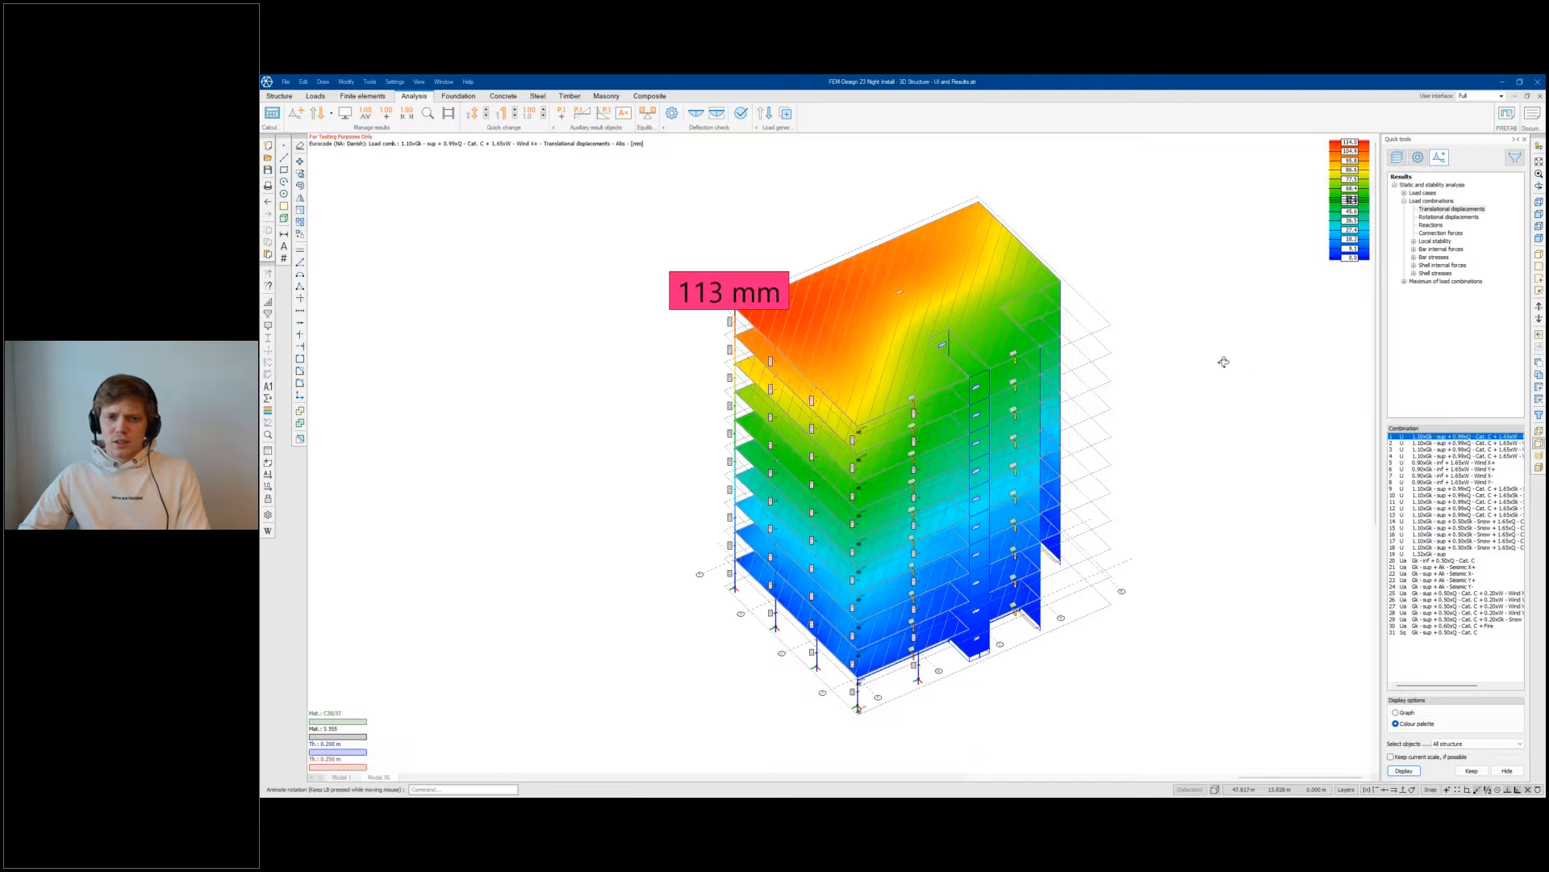
left_click(1536, 320)
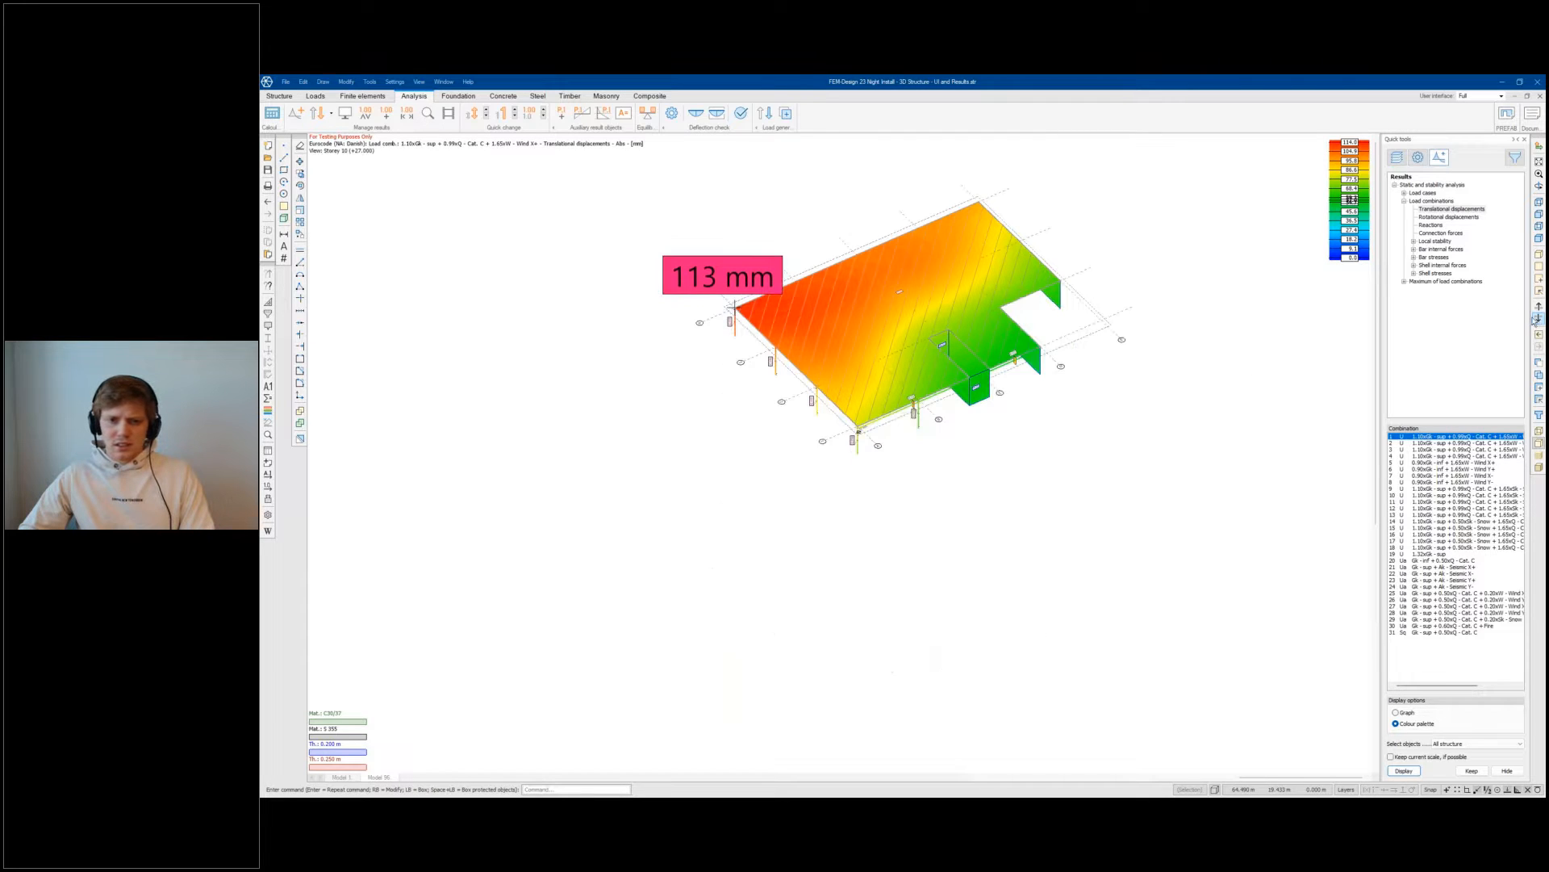
scroll(912, 187, "up", 2)
scroll(1070, 339, "up", 2)
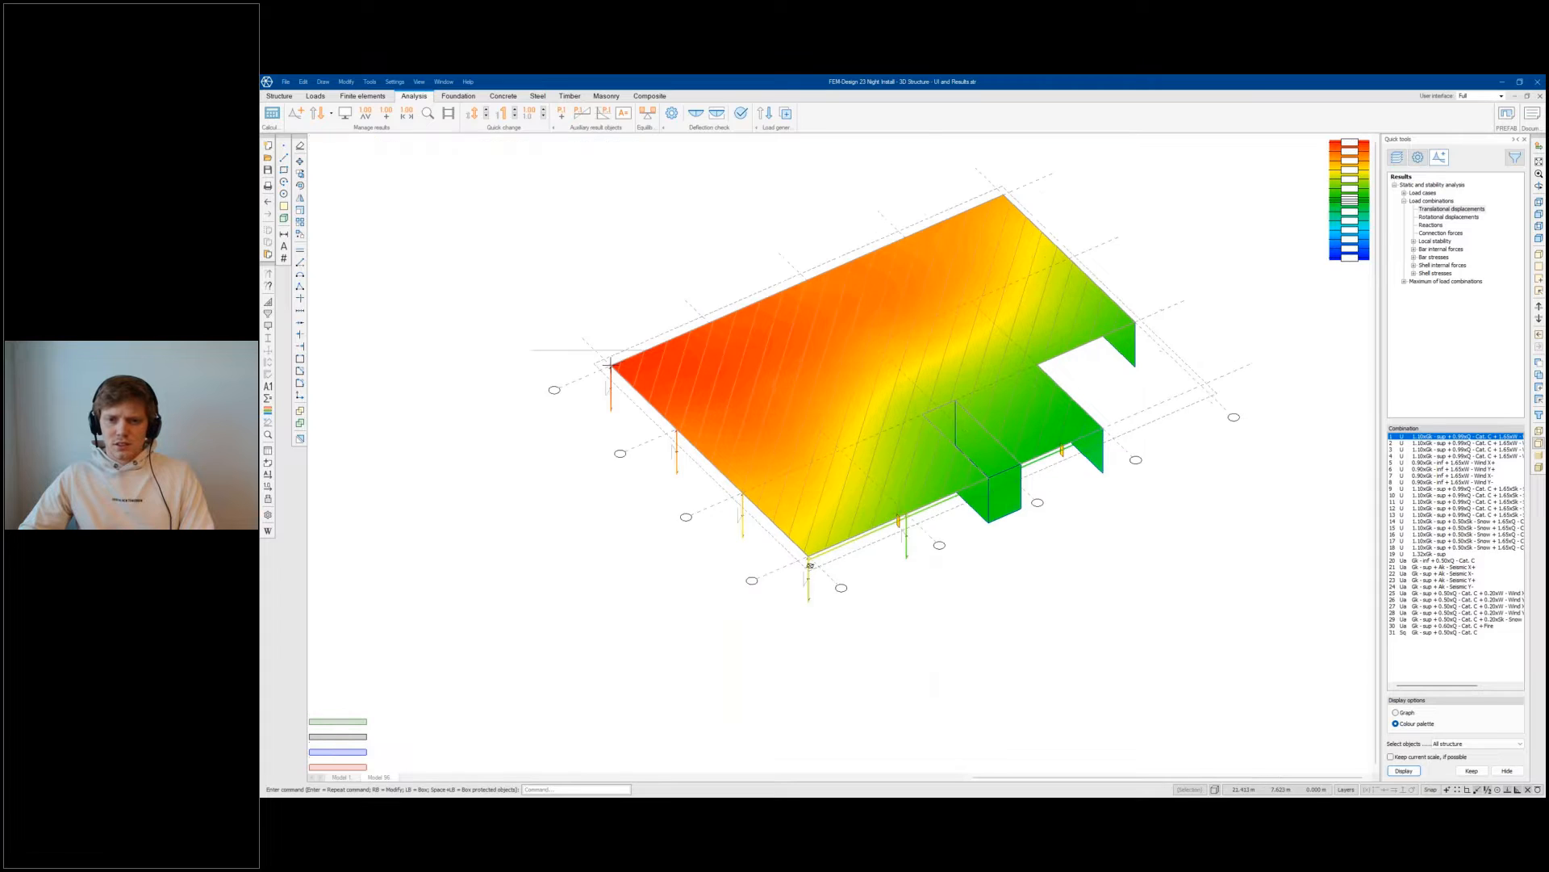
middle_click_drag(1073, 375, 1302, 332)
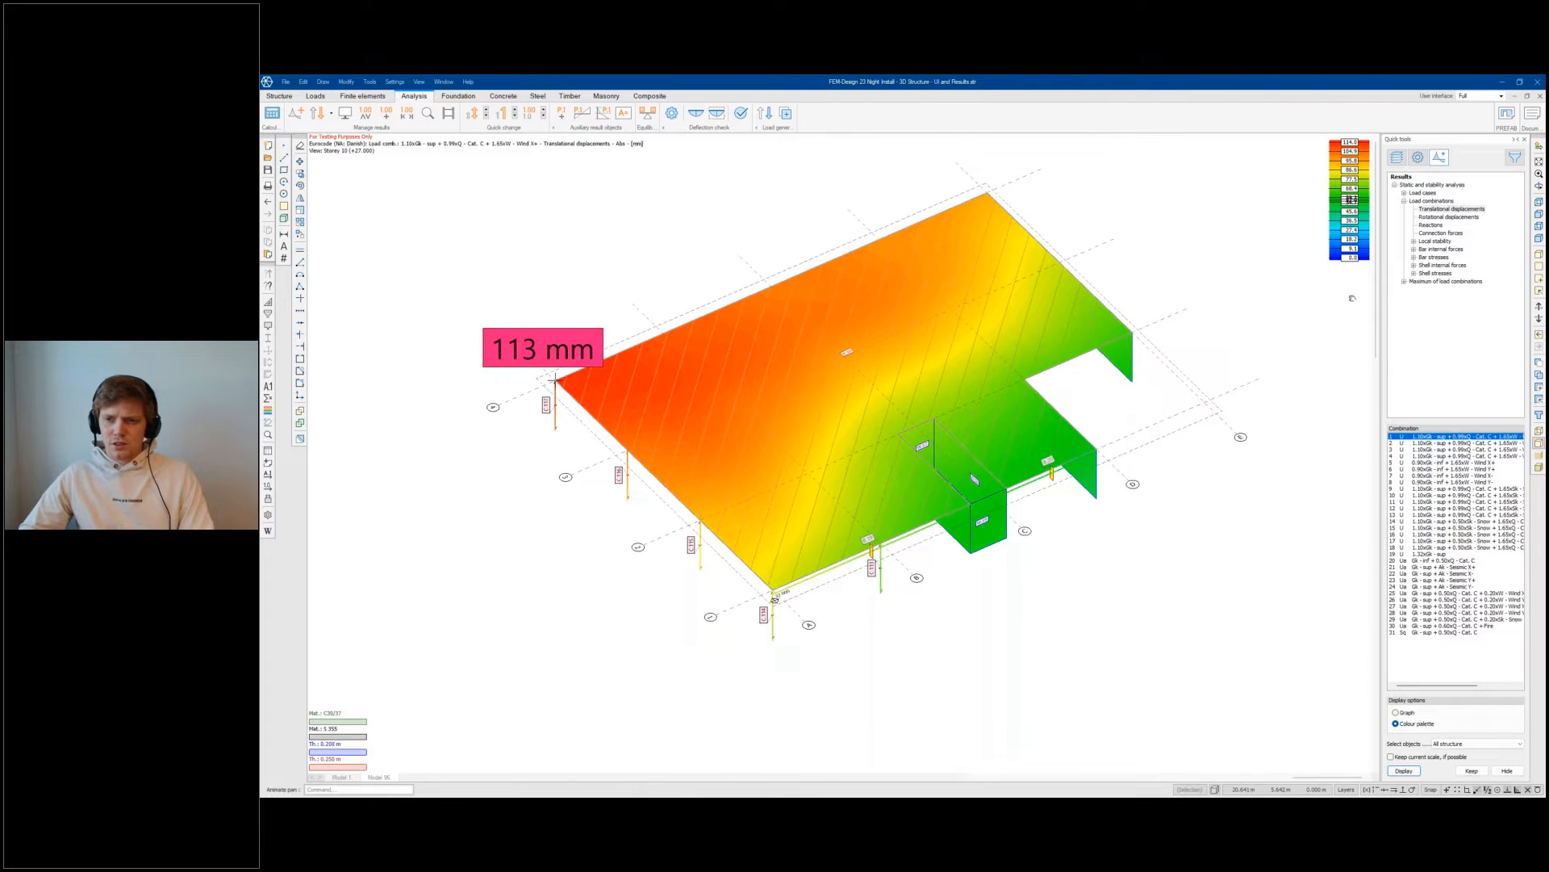
Step: Display the bar internal force My' as a graph on Storey 10 for the first load combination and switch to a top view
left_click(1414, 250)
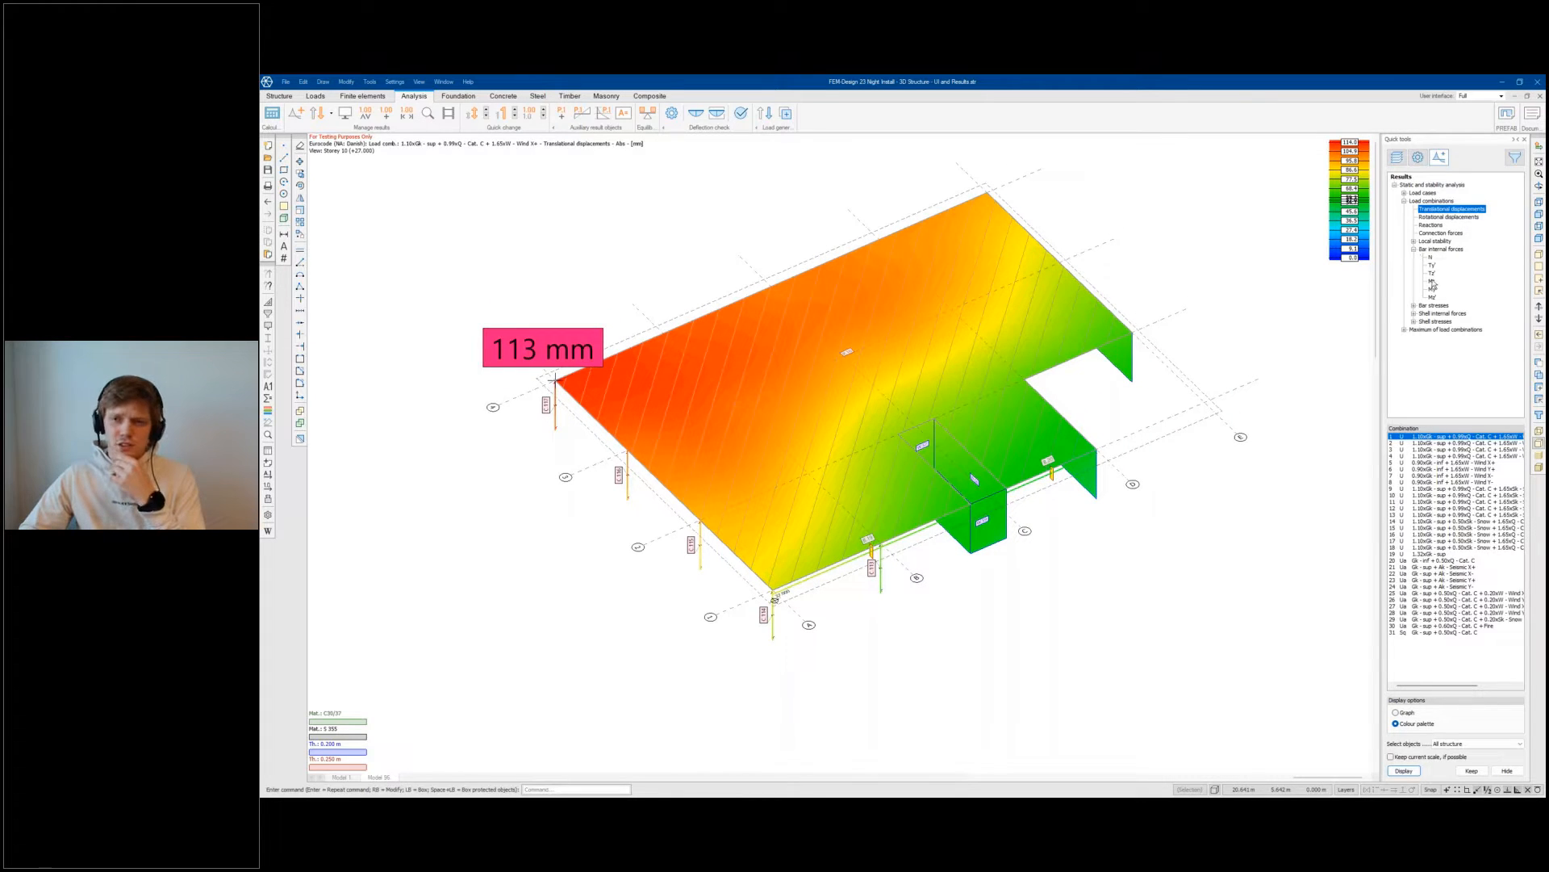
left_click(1433, 289)
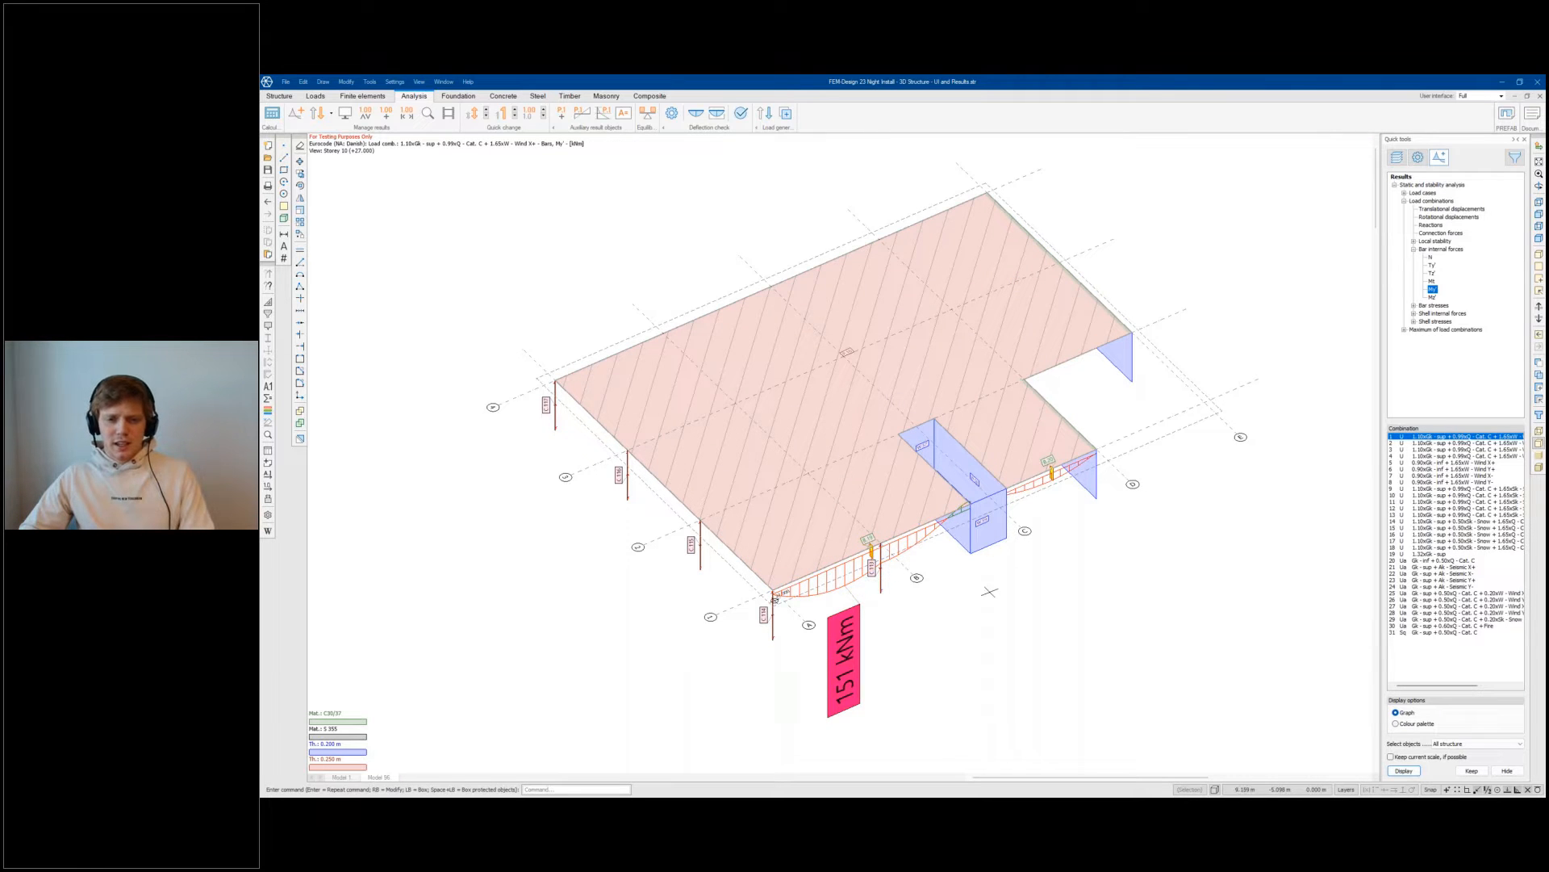
middle_click_drag(1240, 474, 1150, 537, "alt")
left_click(1539, 203)
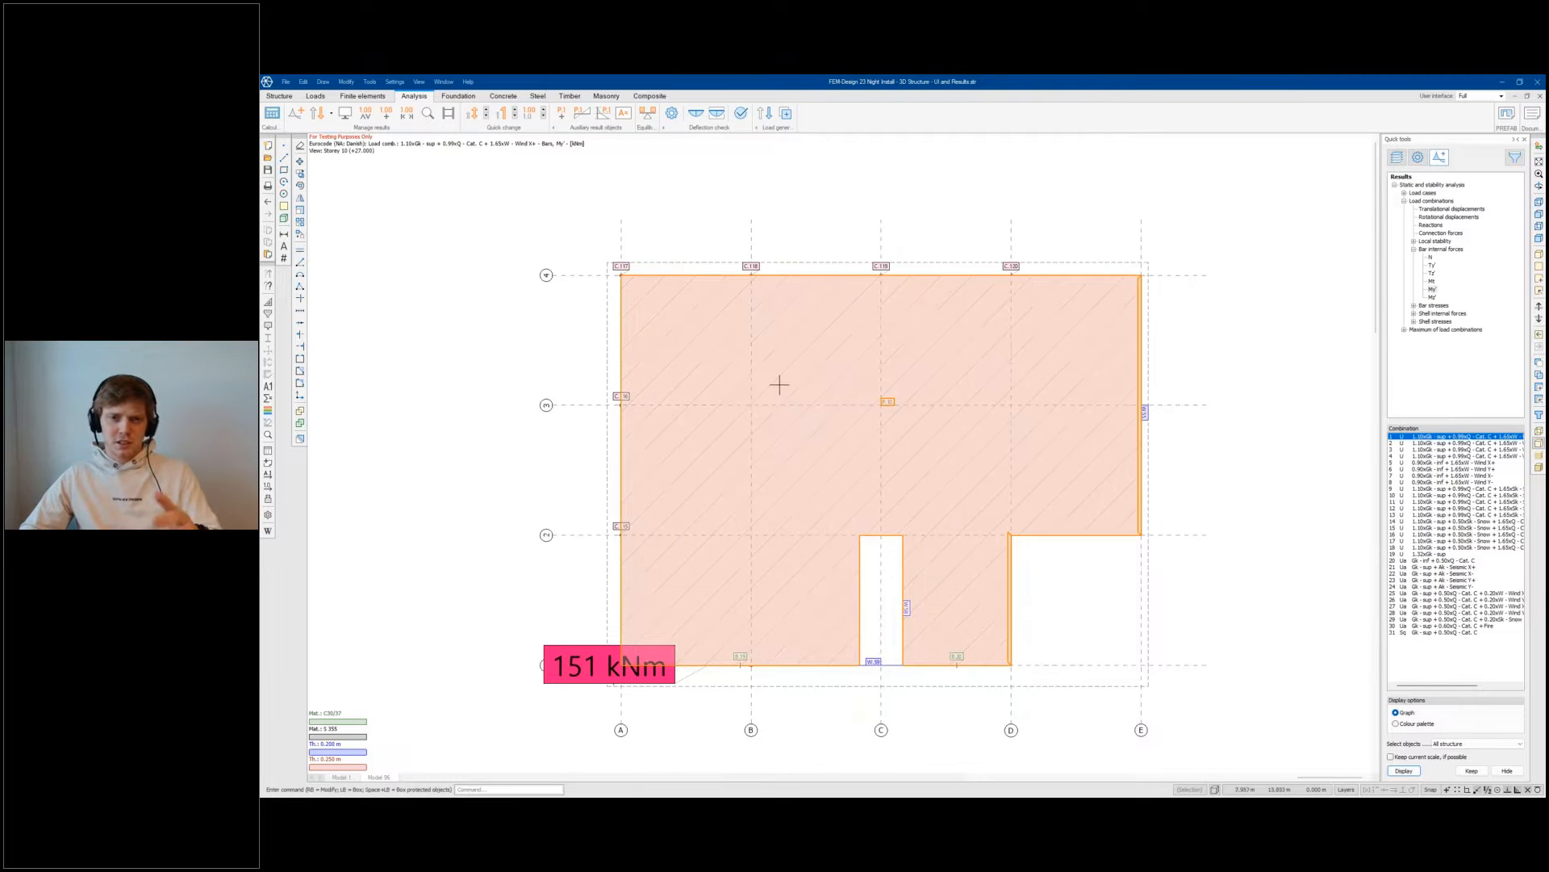
scroll(870, 395, "down", 1)
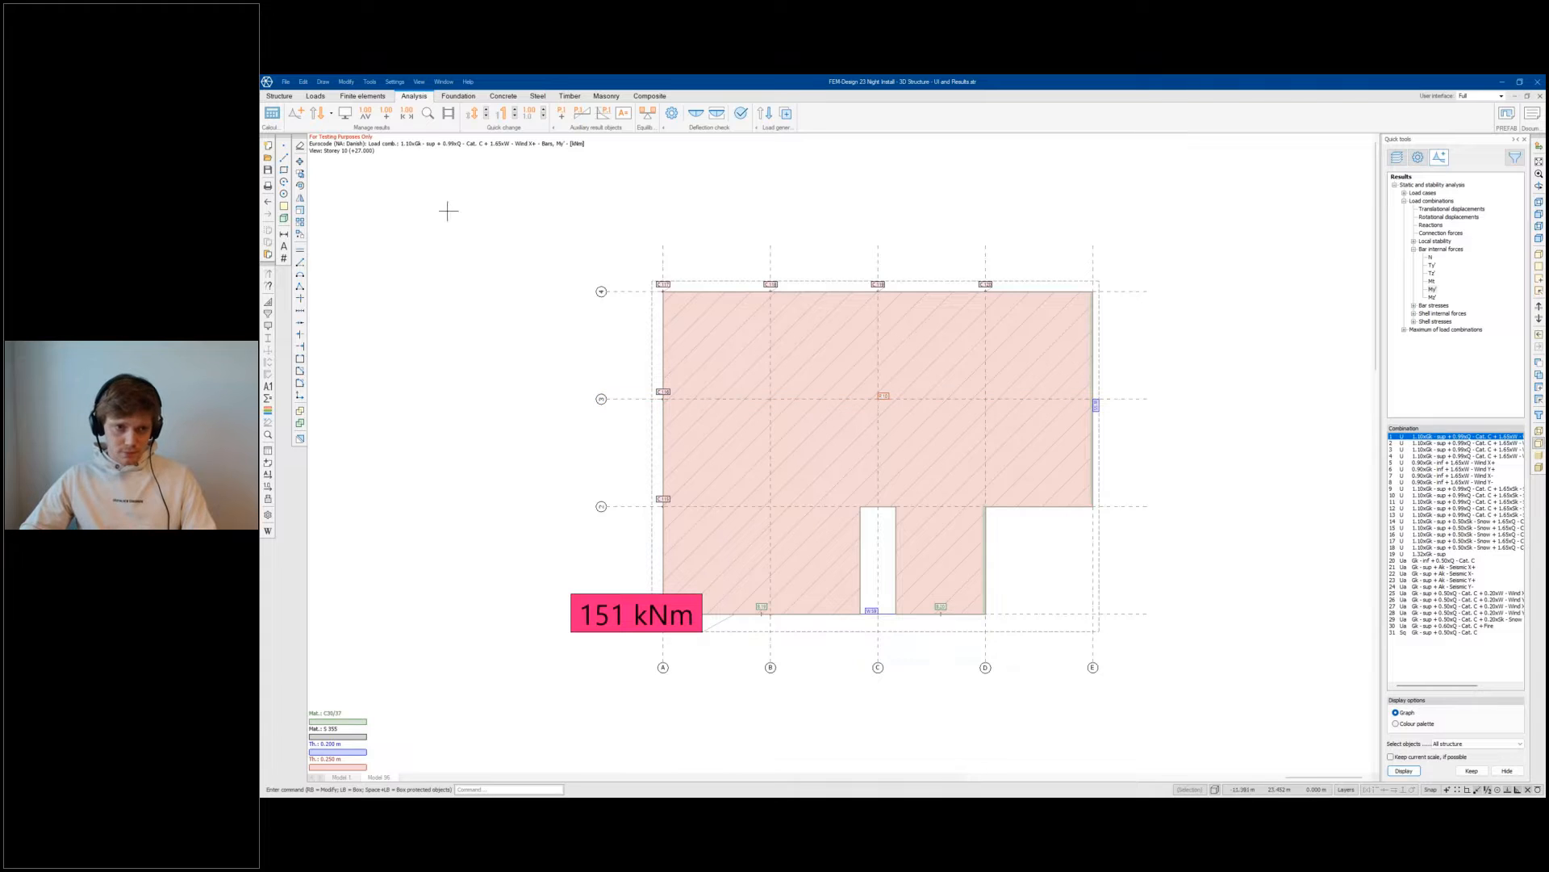
Step: Enable displaying the graph in the screen plane when it is perpendicular to the graph's original plane, and apply the display options
left_click(345, 114)
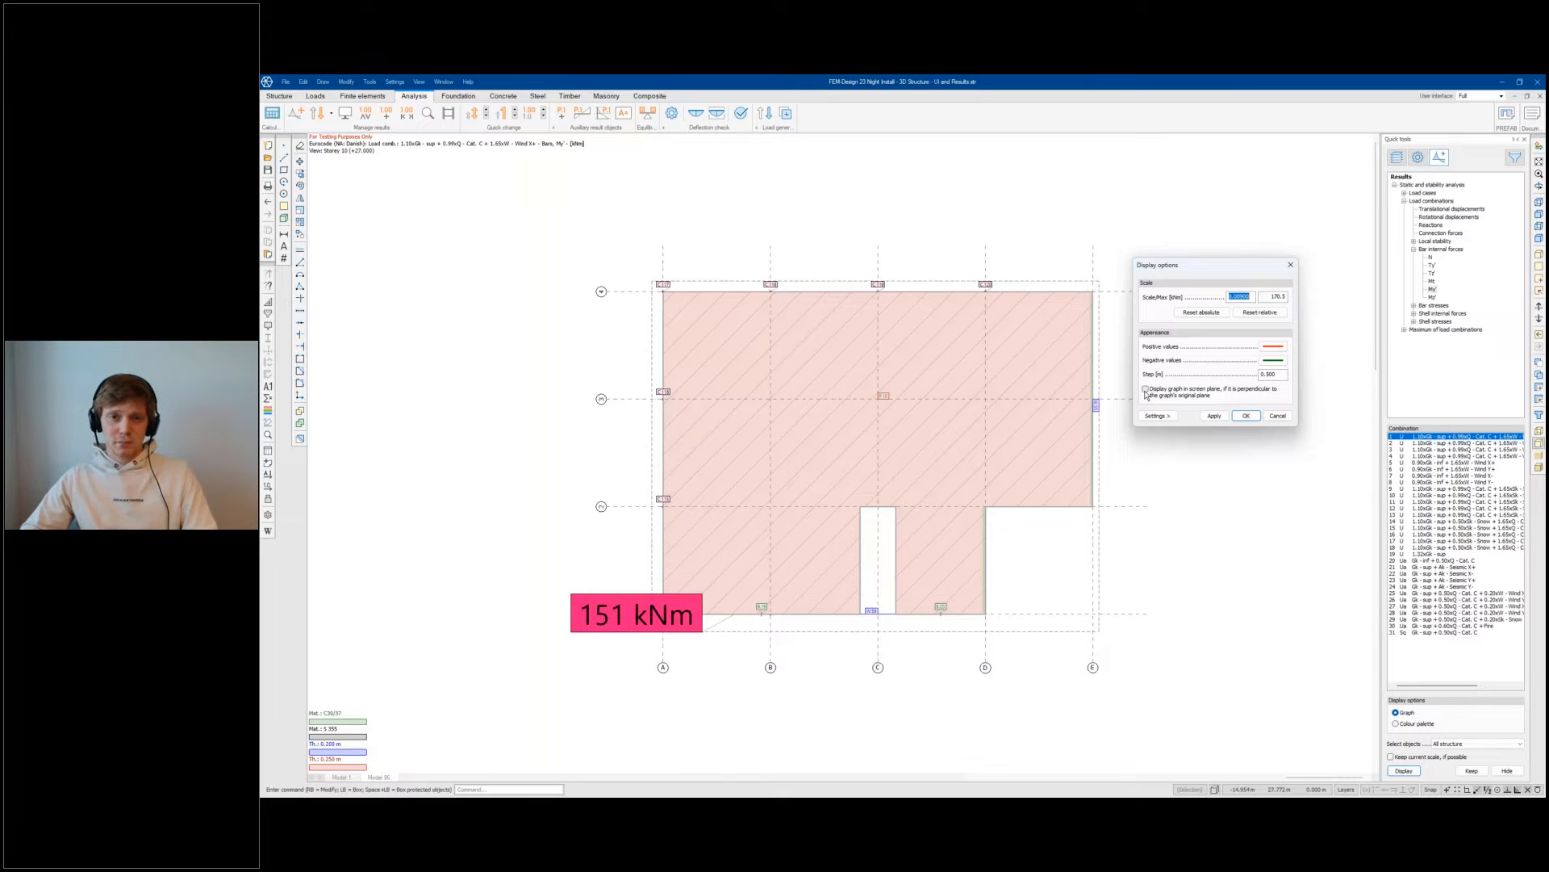
left_click(1145, 388)
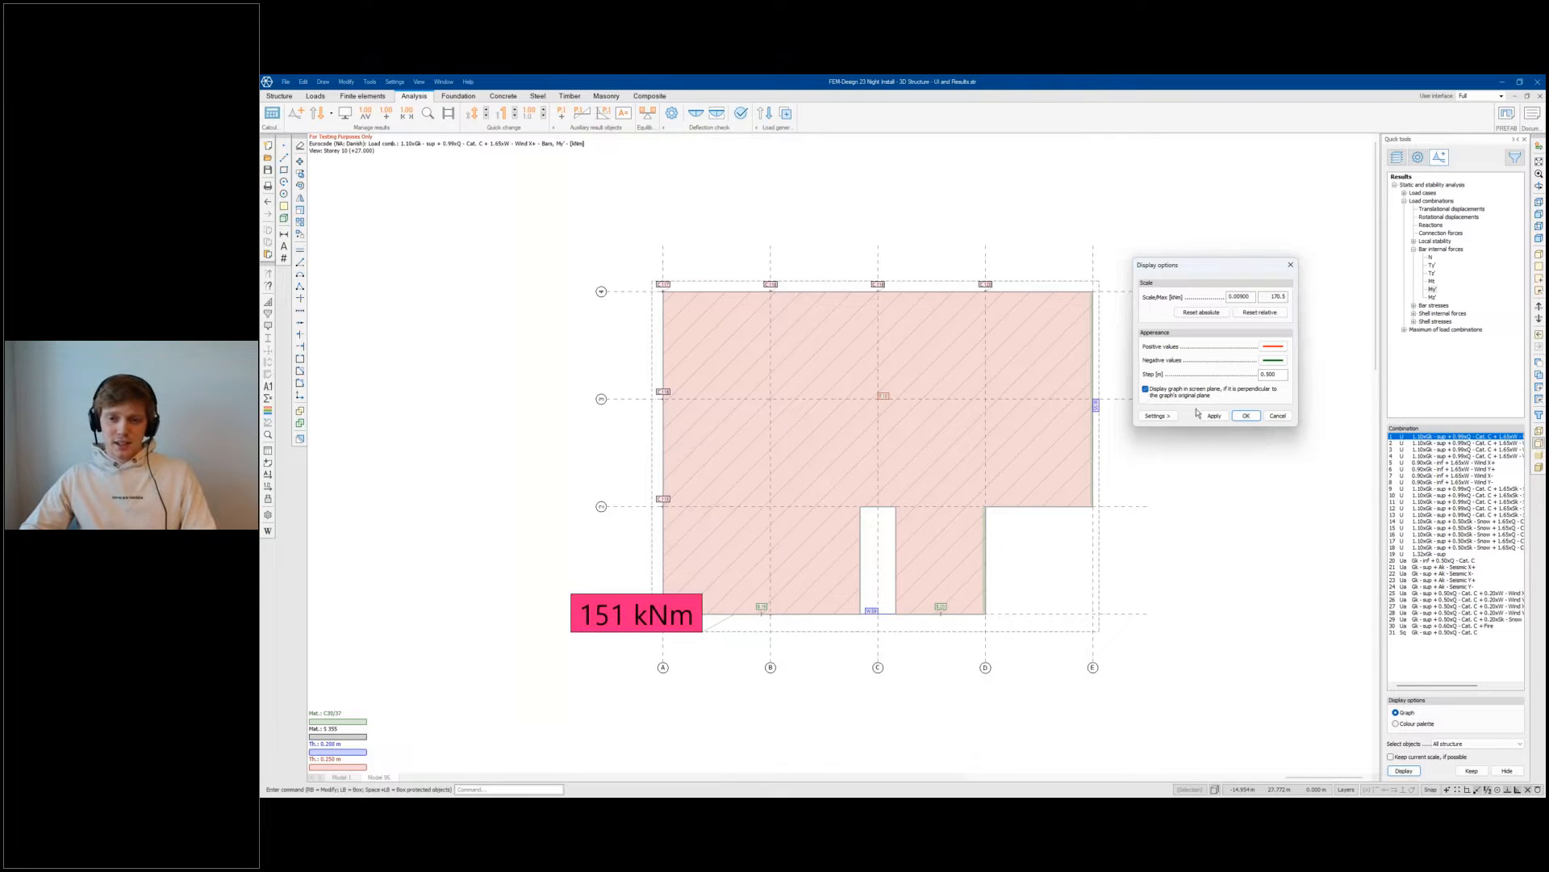
left_click(1214, 416)
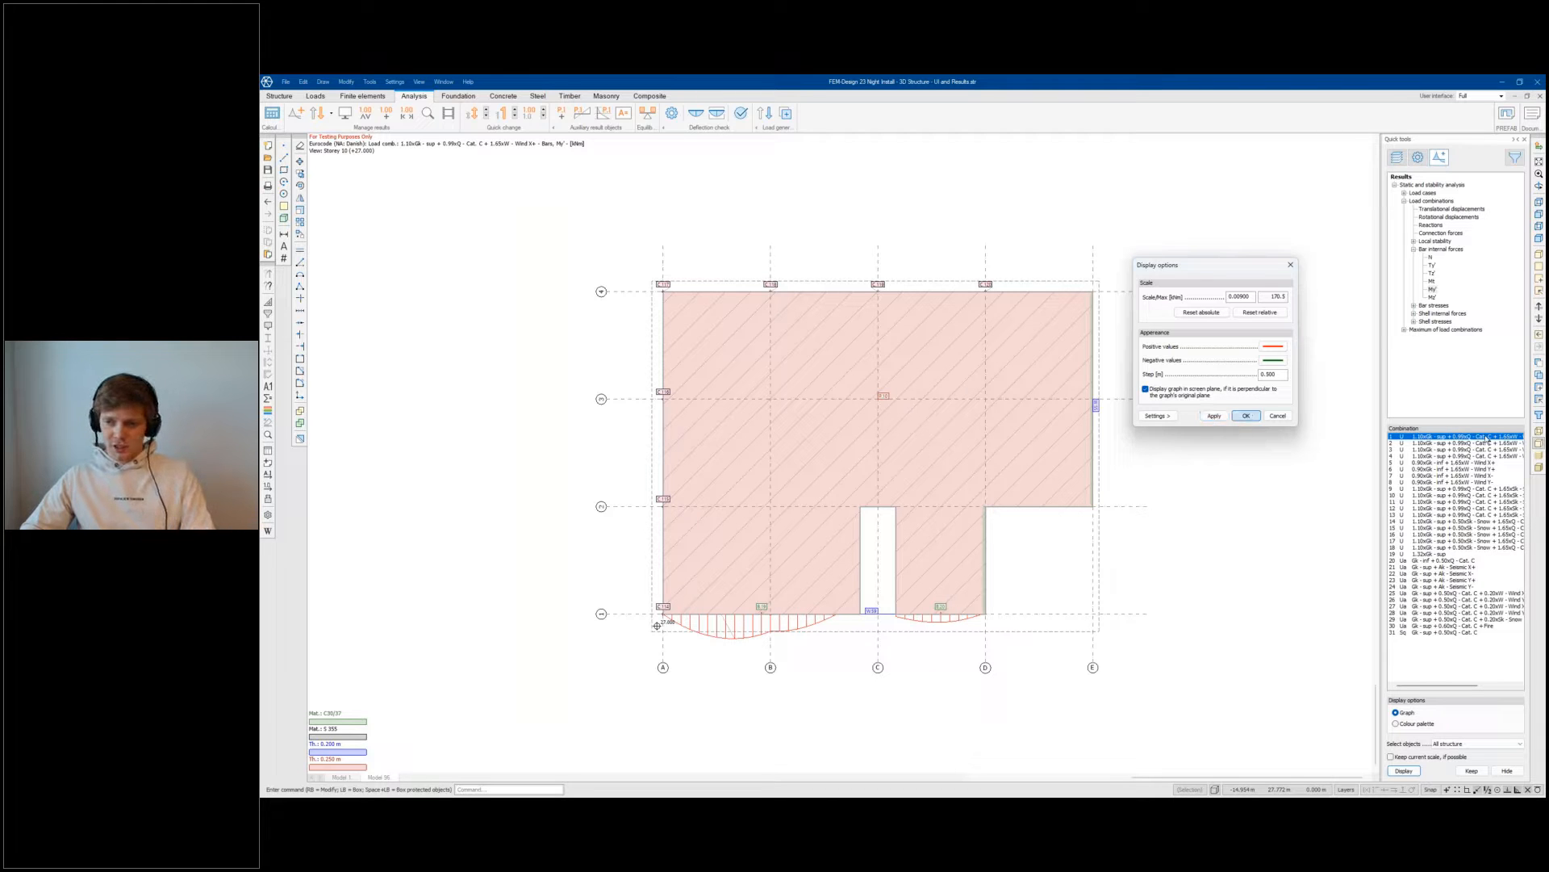
left_click(1244, 415)
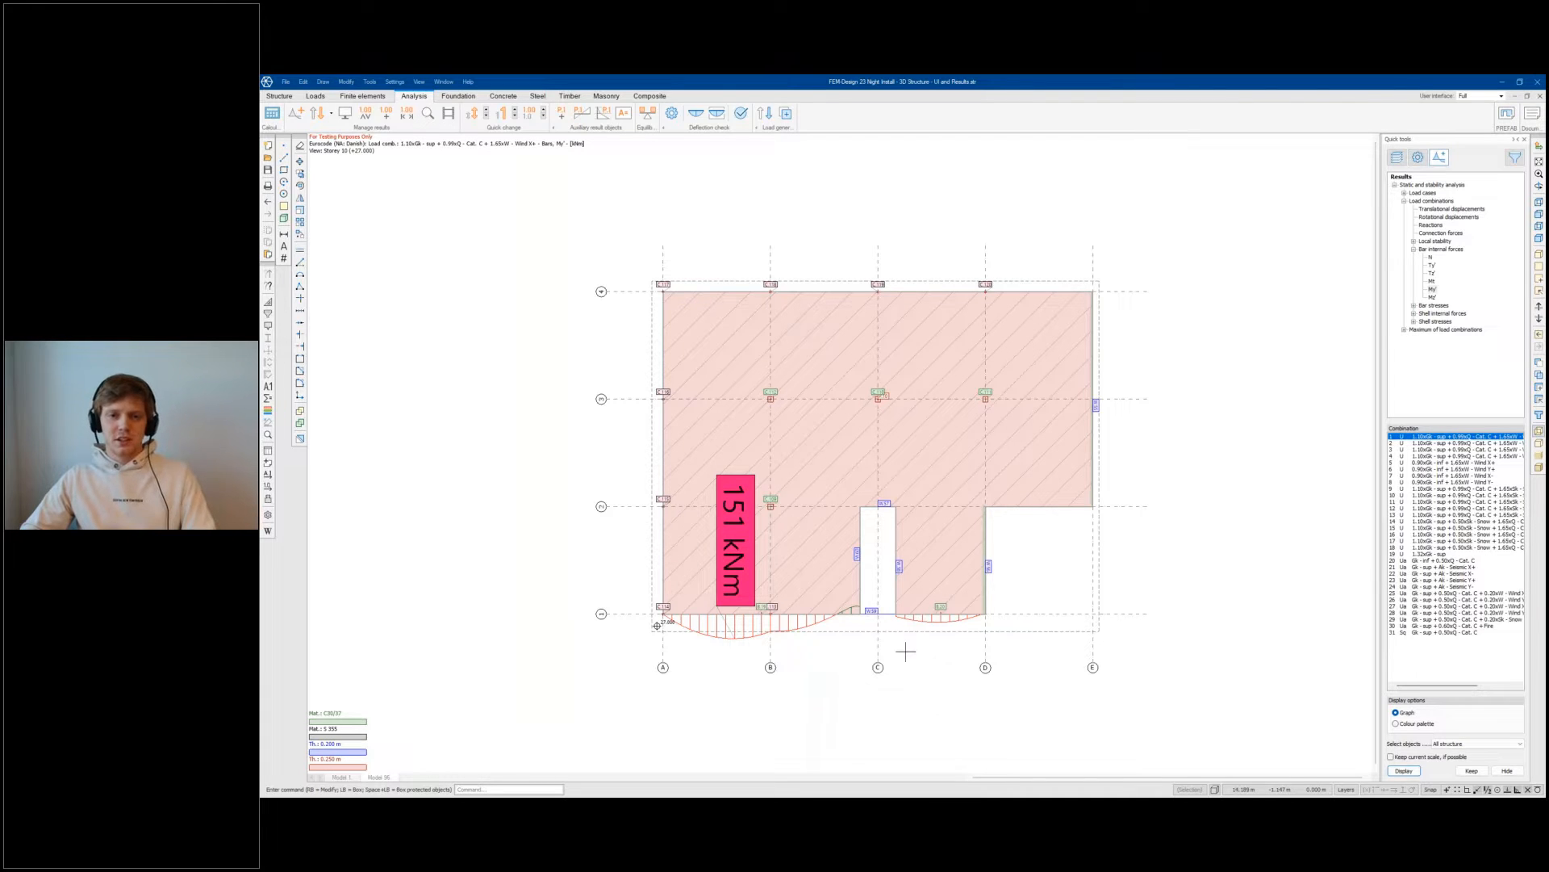
Step: Examine the moment graph along the edge beams of Storey 10 from several 3D angles
middle_click_drag(1055, 501, 1194, 233, "shift")
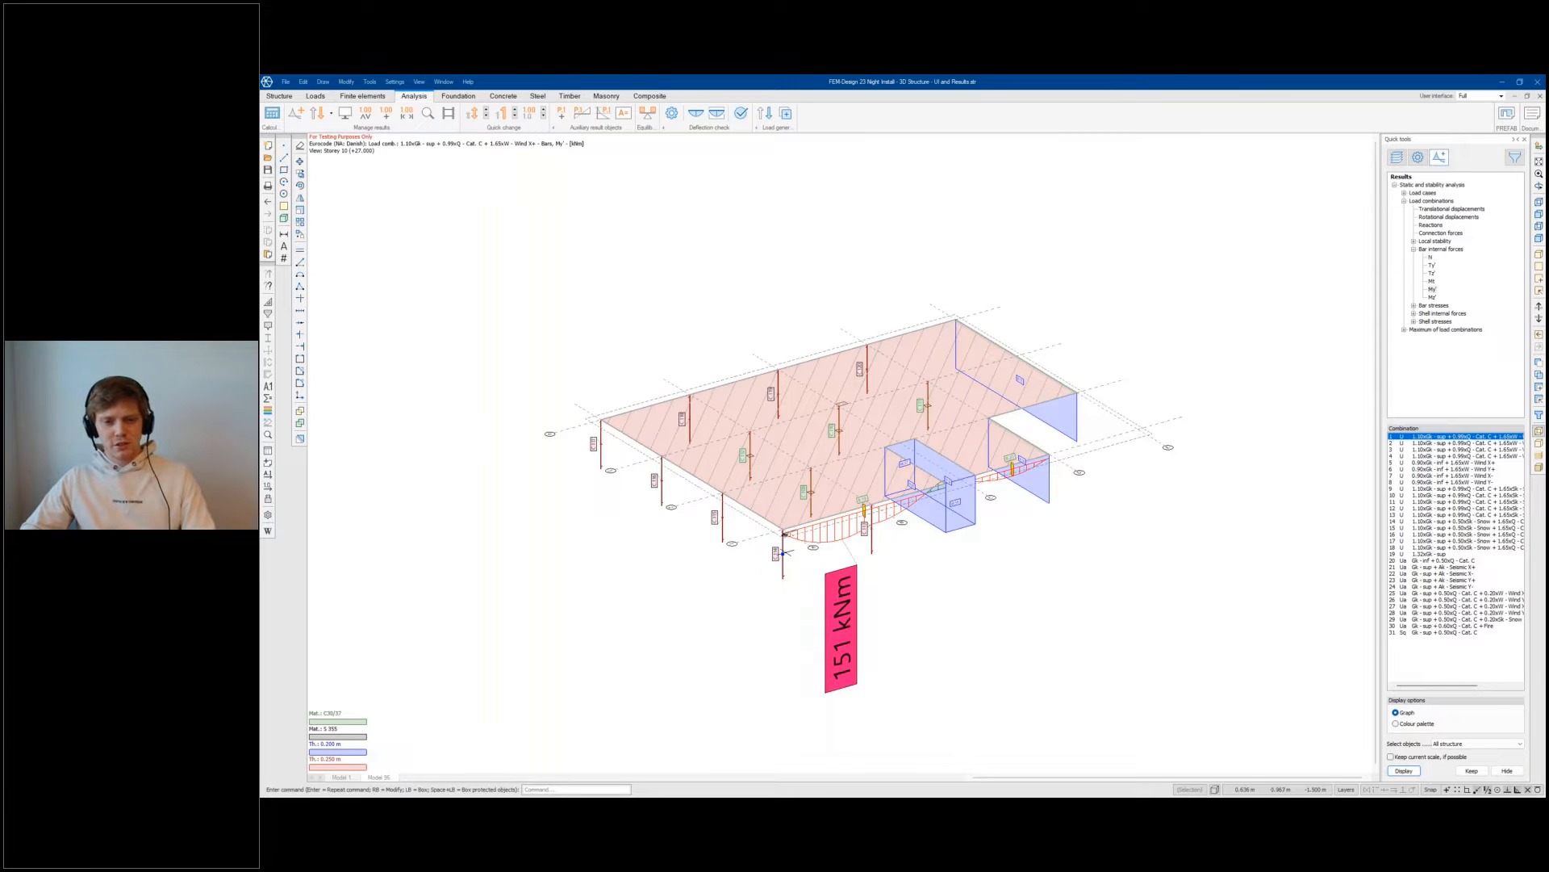
middle_click_drag(1194, 533, 1121, 493, "shift")
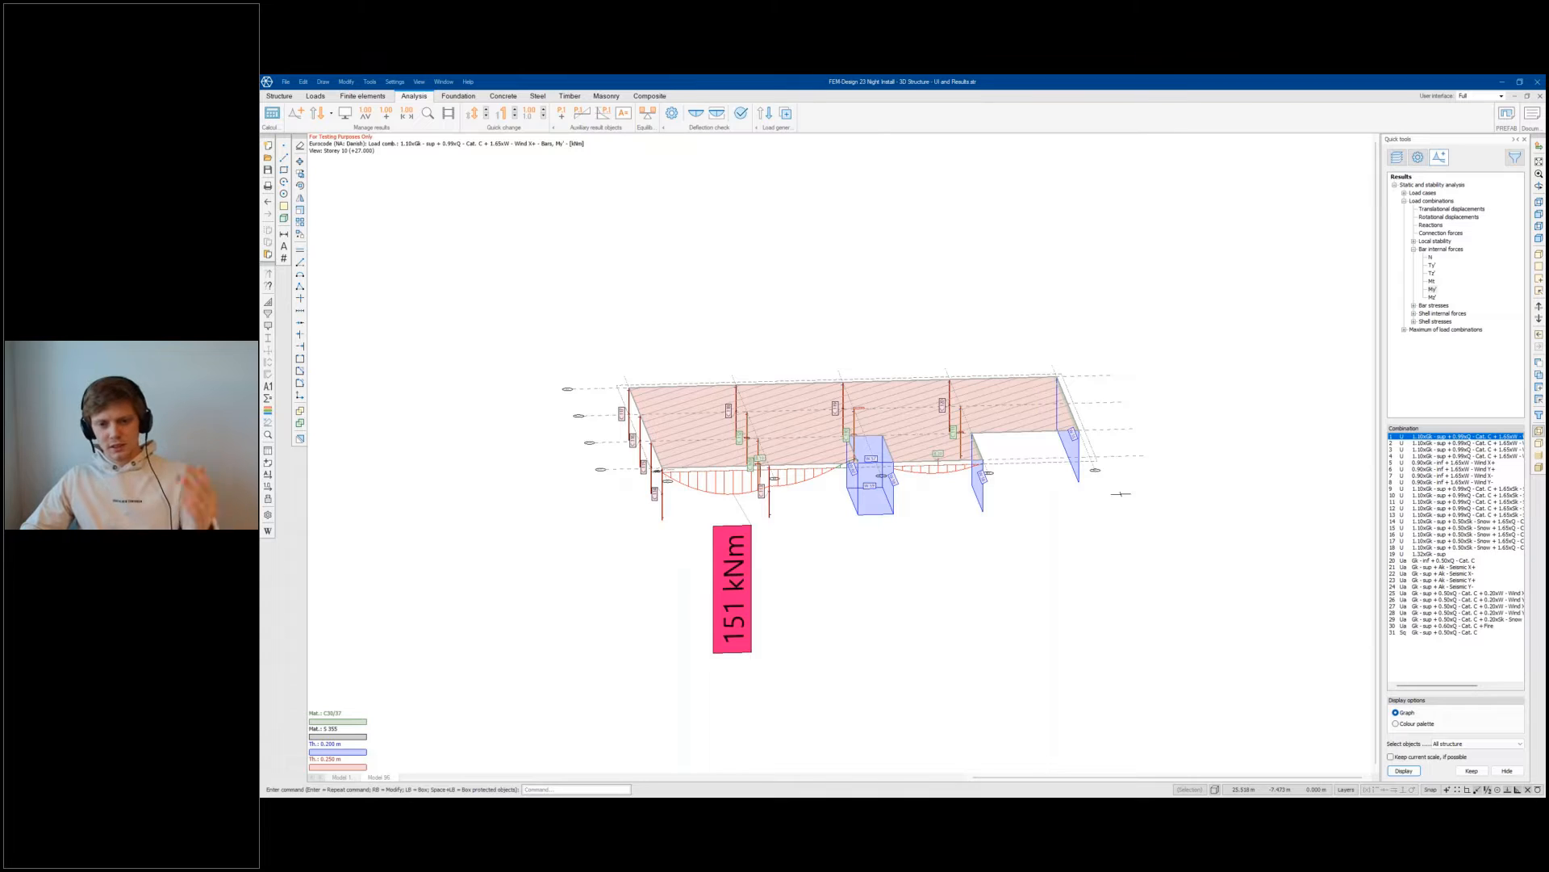
middle_click_drag(975, 463, 1019, 545, "shift")
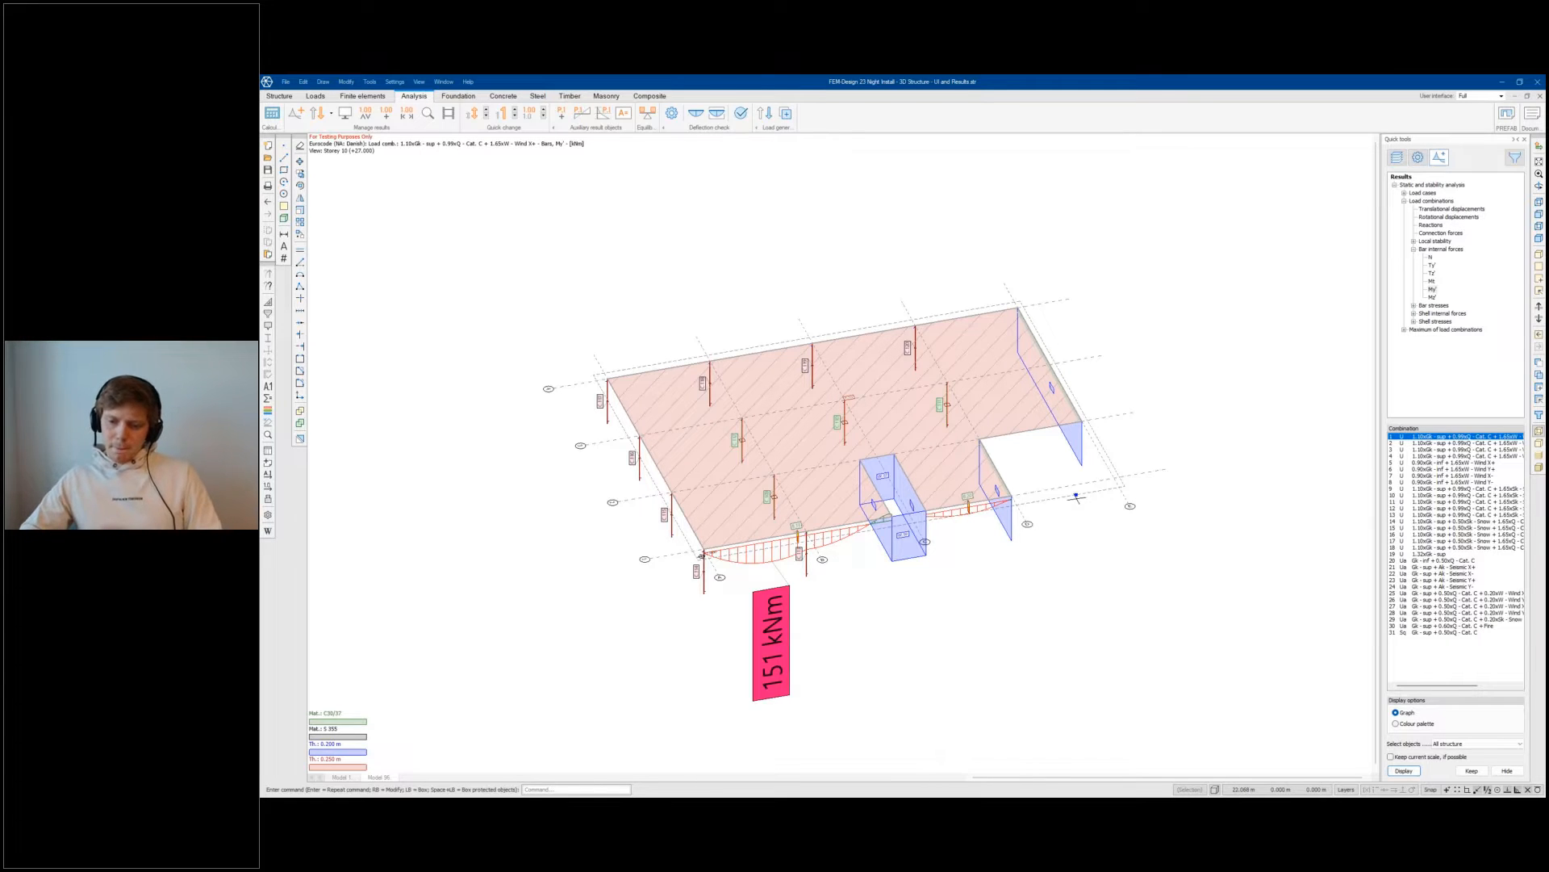
middle_click_drag(1115, 393, 1121, 389)
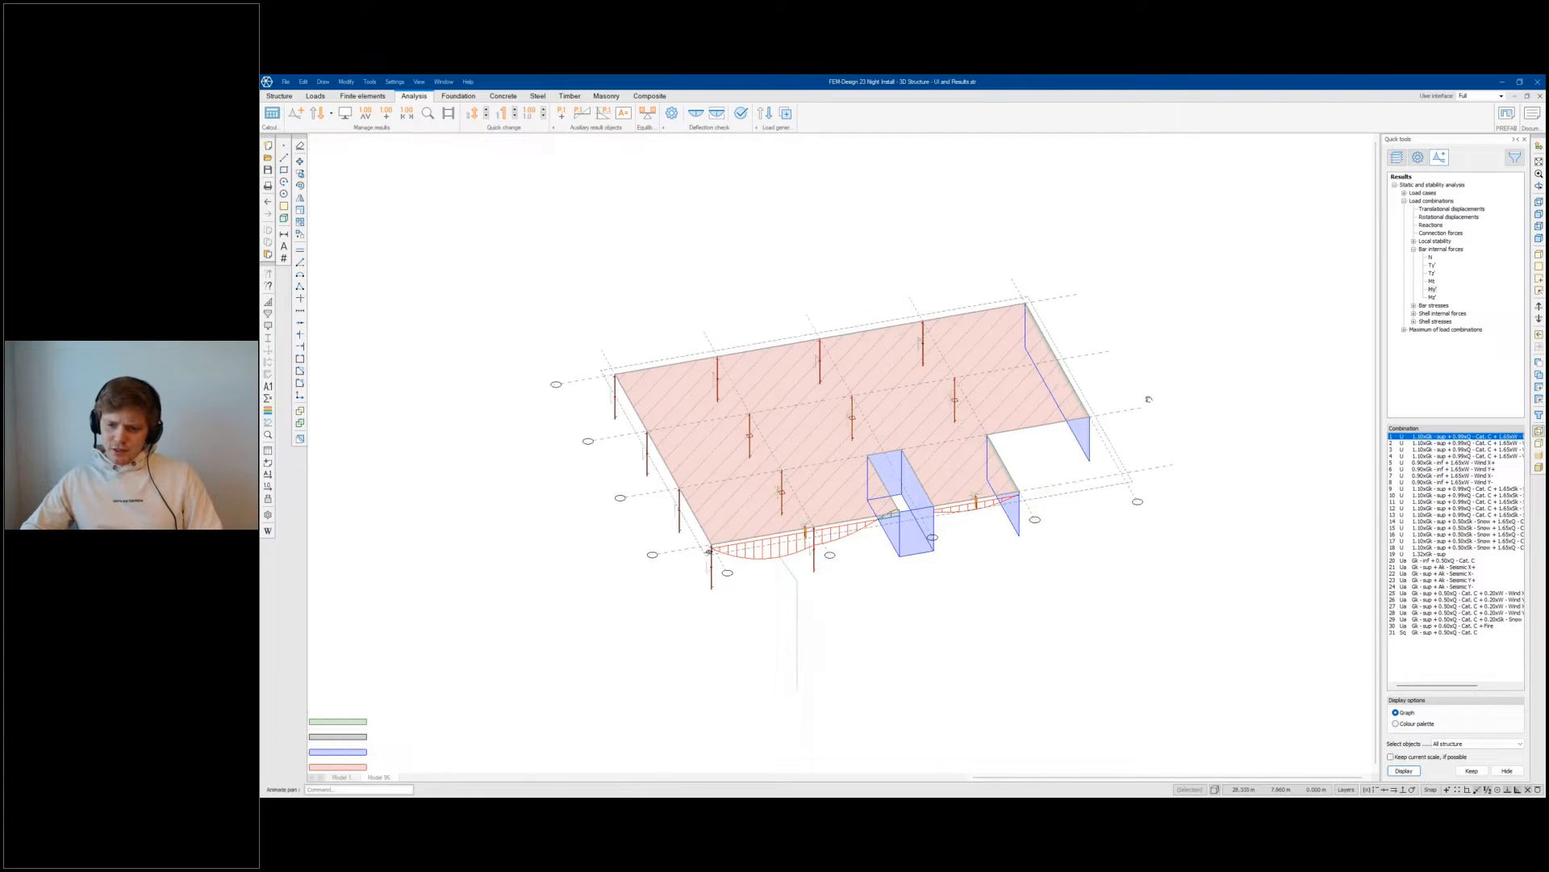
scroll(1077, 375, "up", 1)
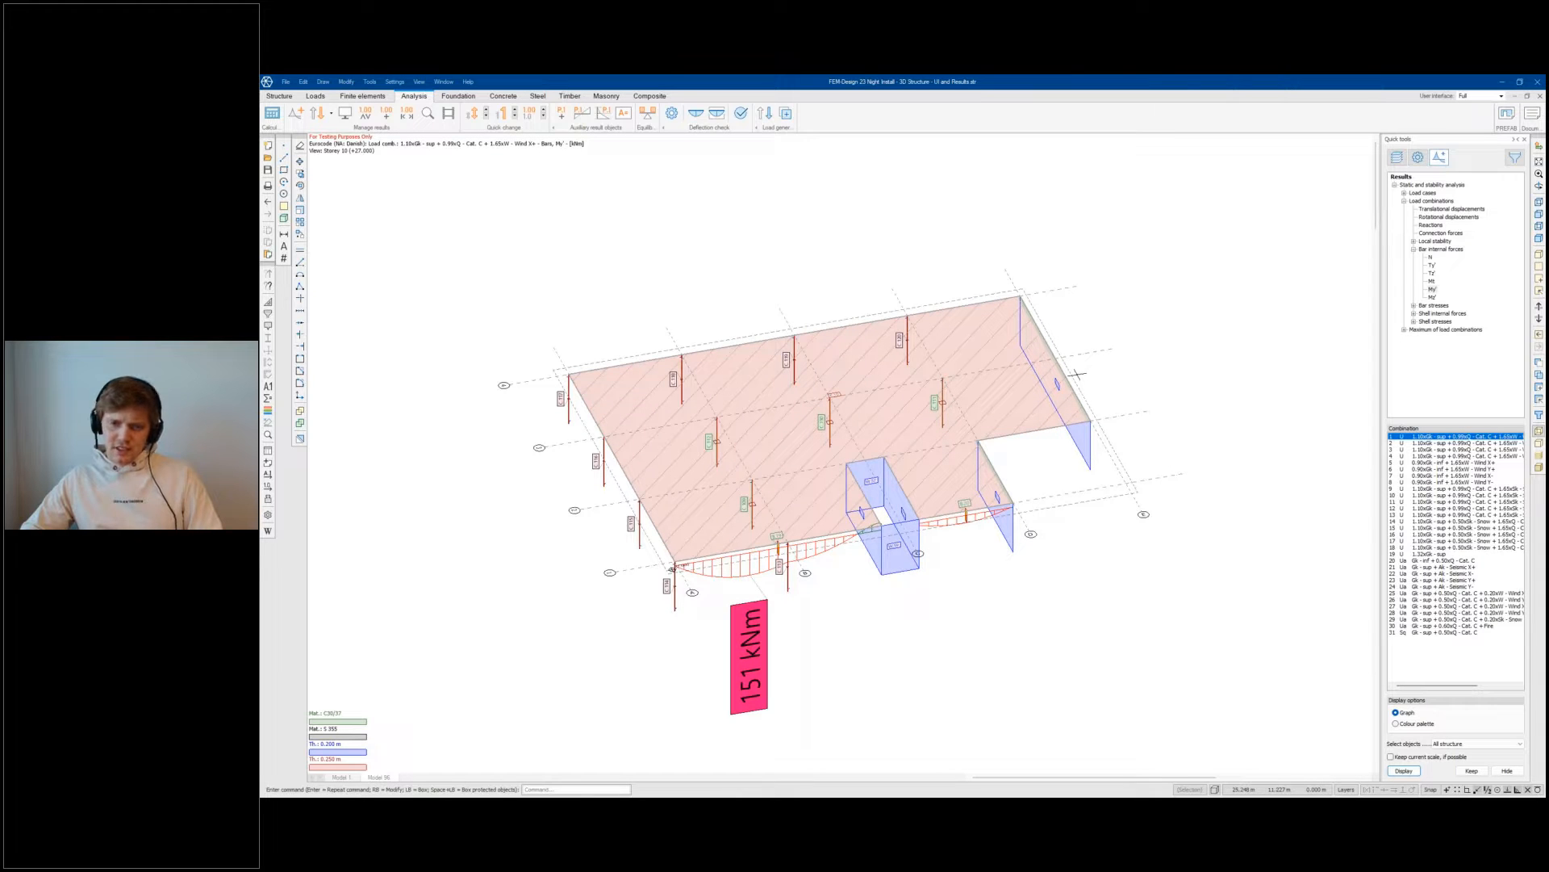
middle_click_drag(938, 413, 952, 401)
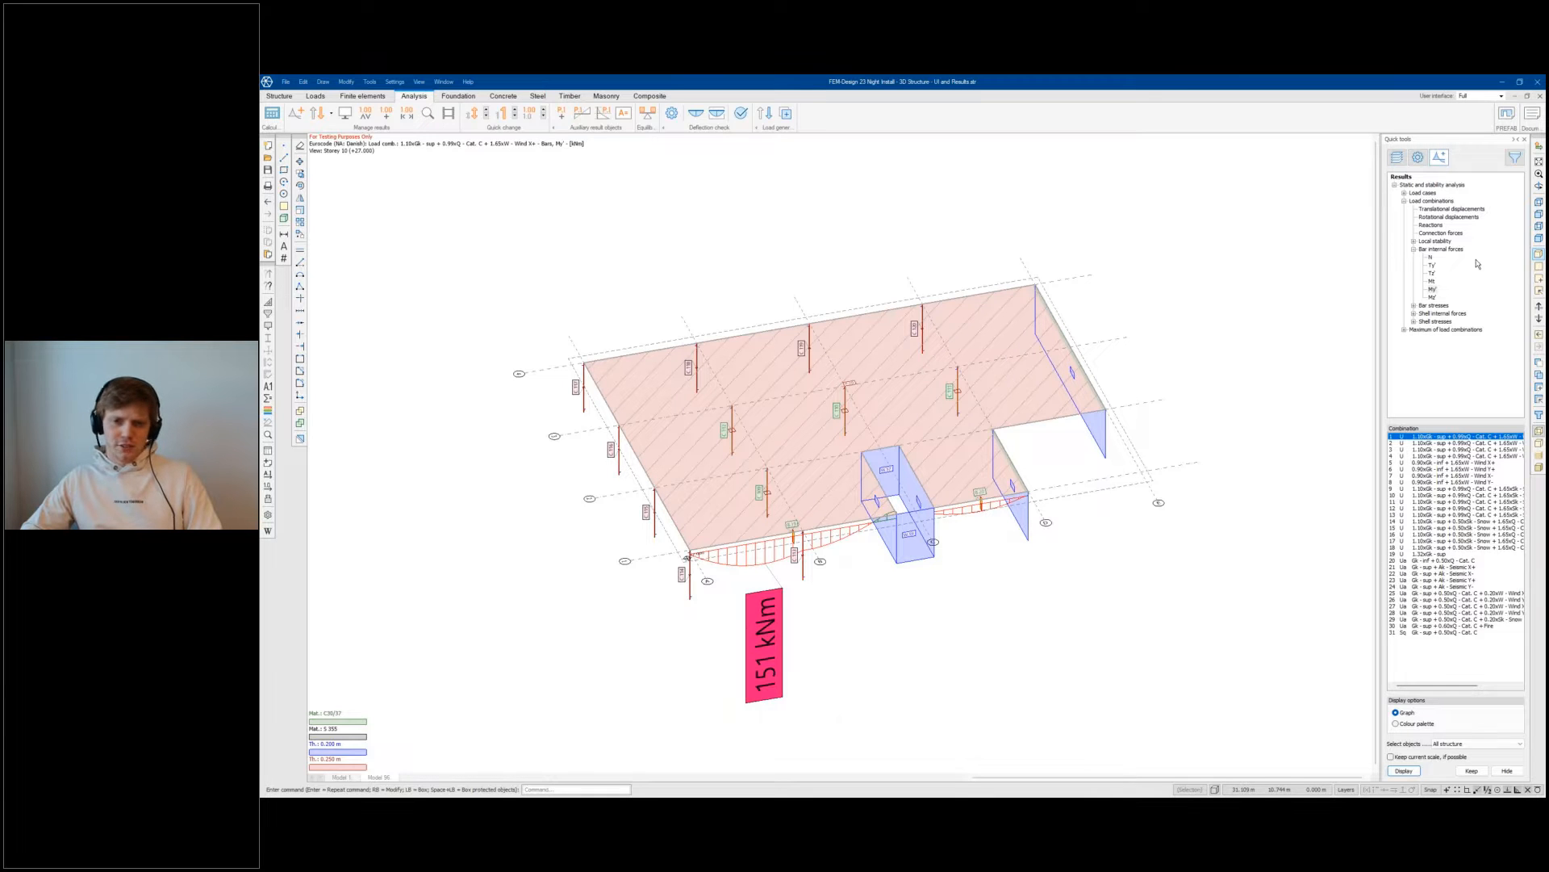
Step: Leave the isolated storey view and show the My' graphs on the whole building in 3D
left_click(1539, 254)
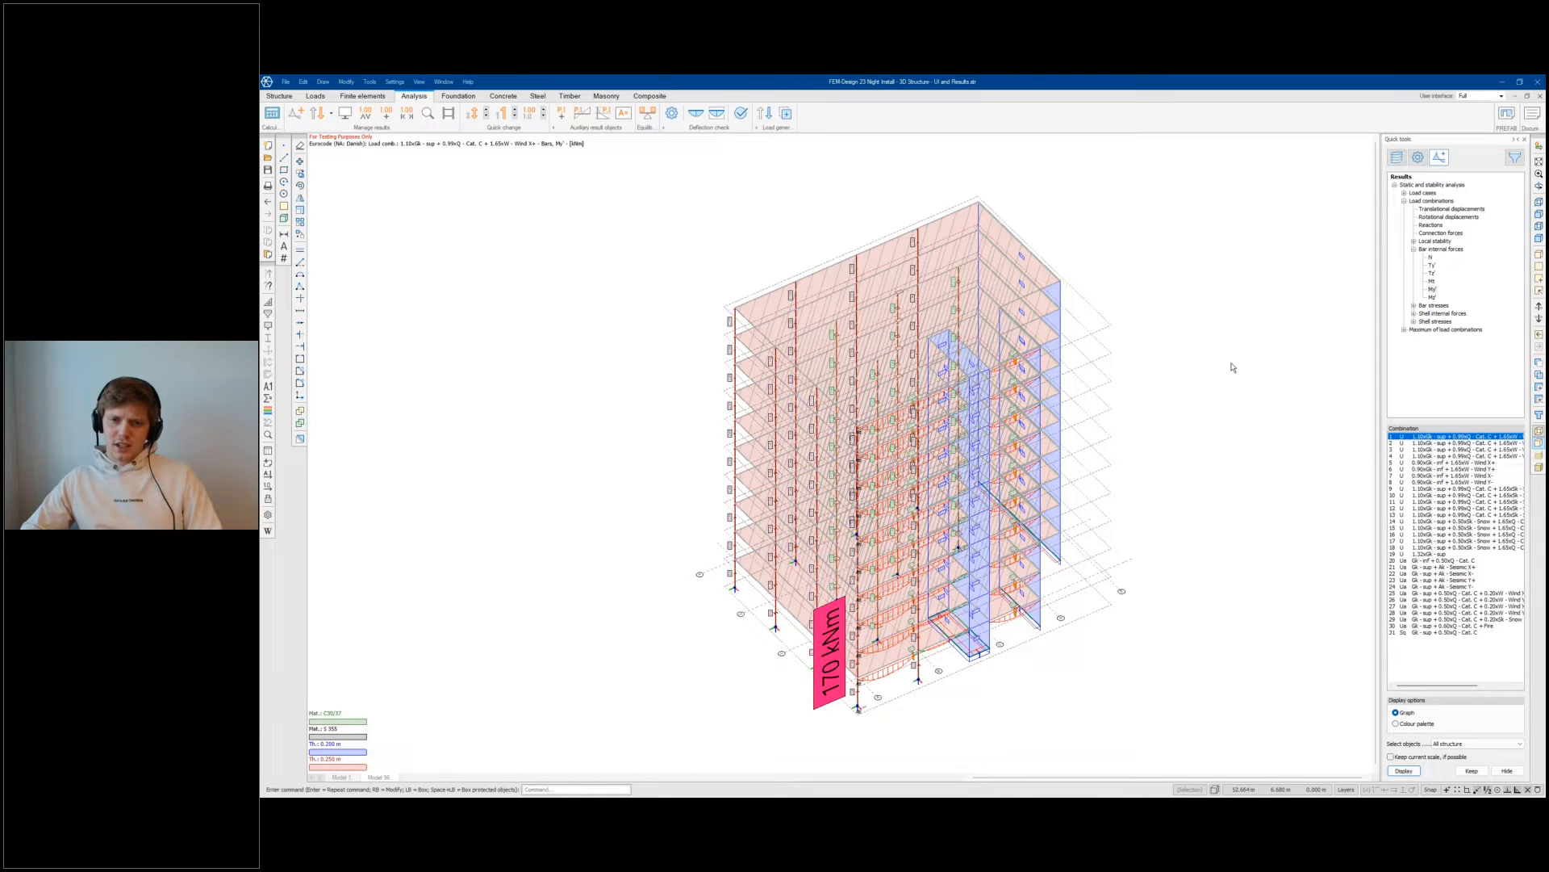
middle_click_drag(1242, 358, 1203, 352, "shift")
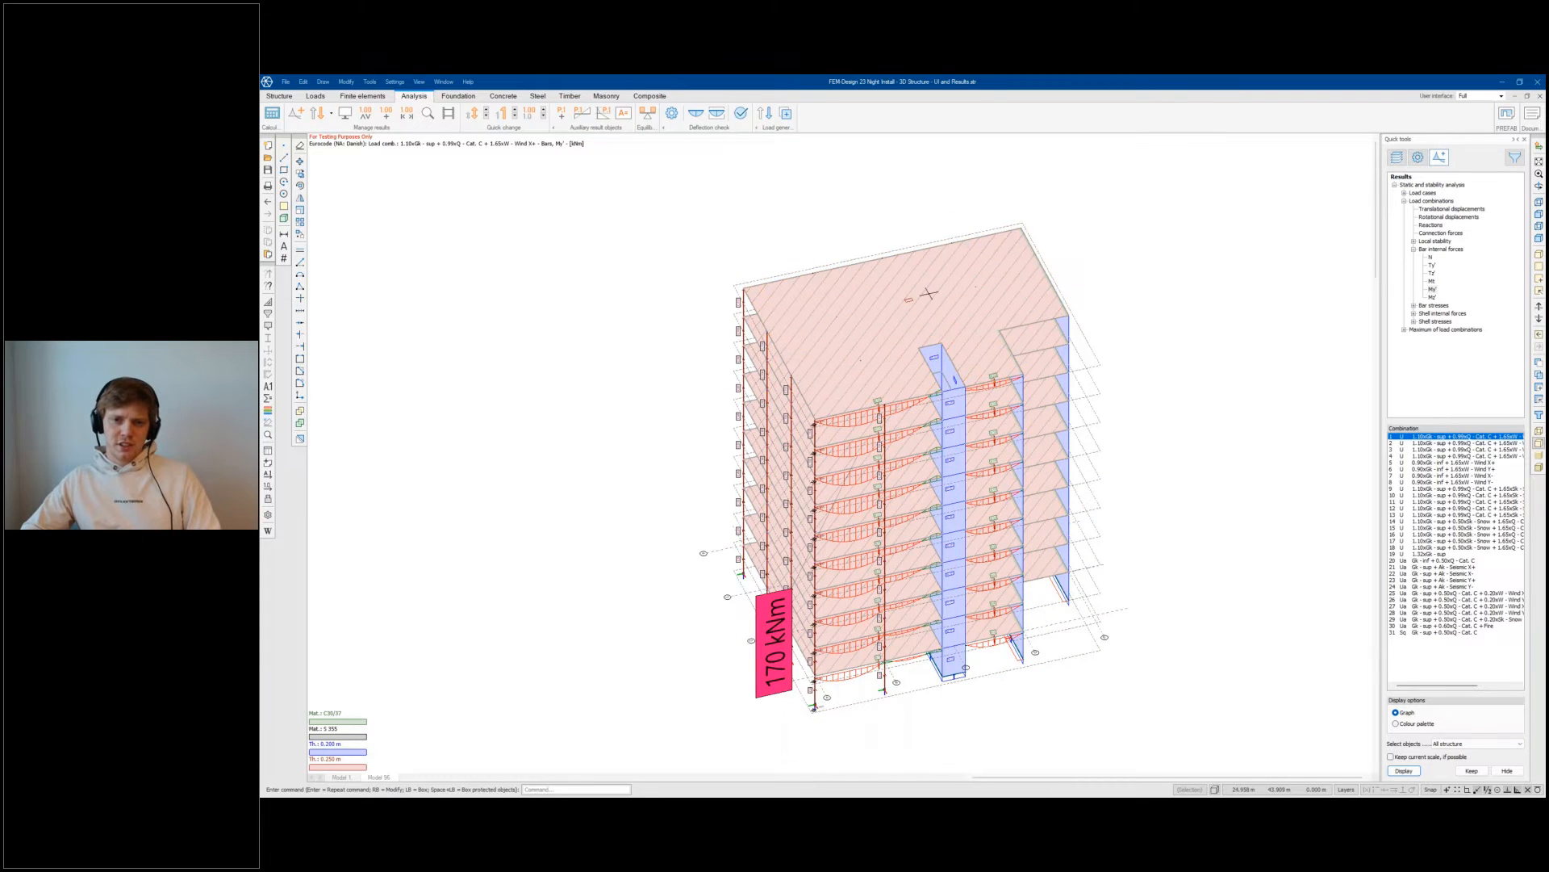
scroll(930, 293, "up", 2)
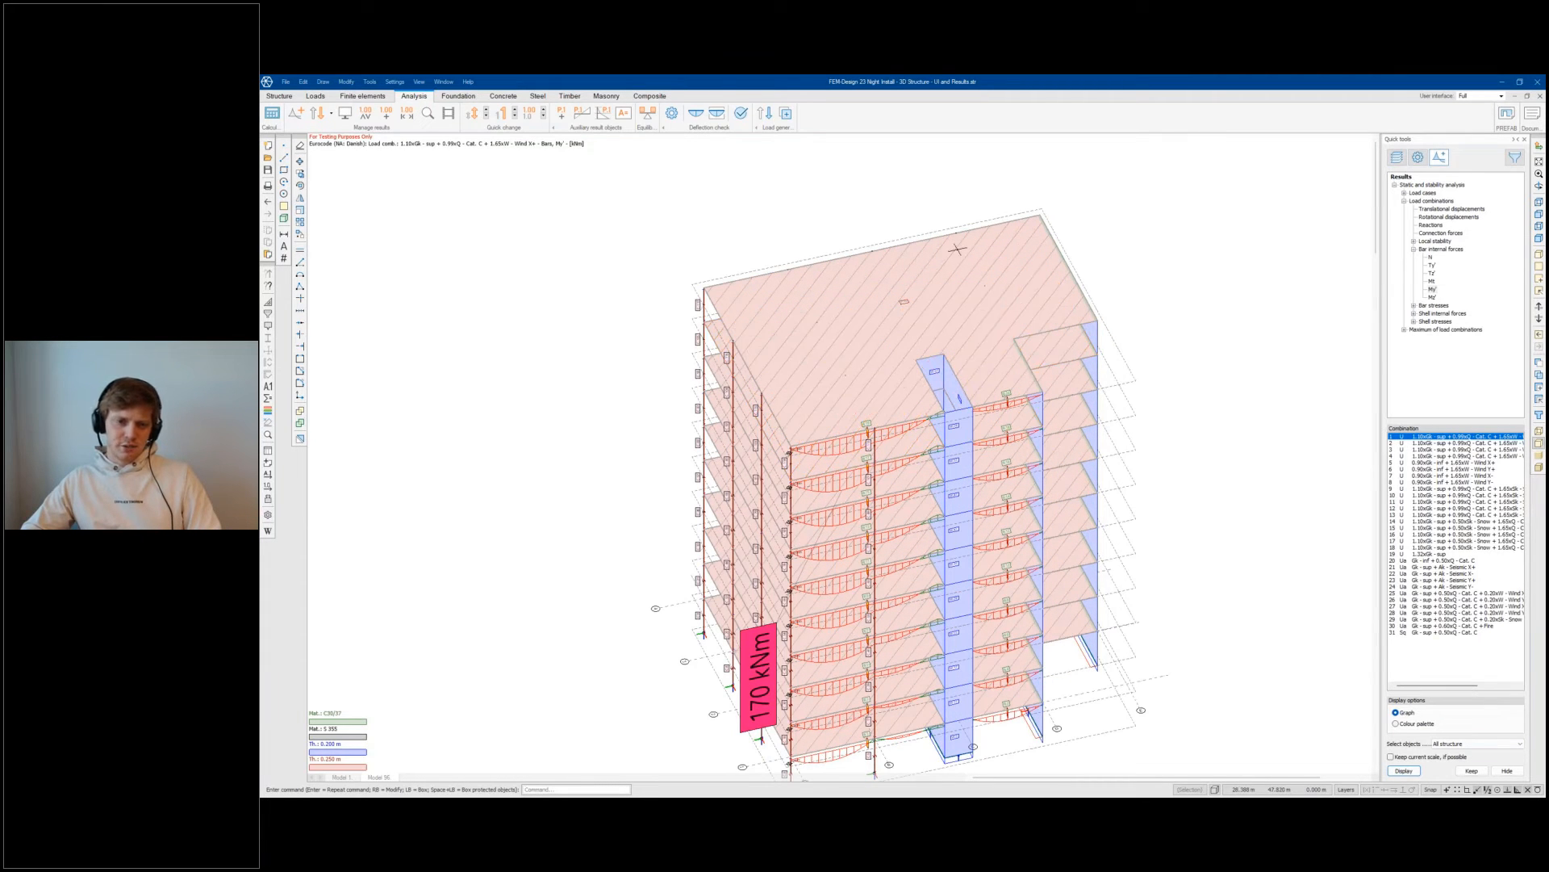
scroll(870, 350, "down", 1)
scroll(867, 344, "down", 1)
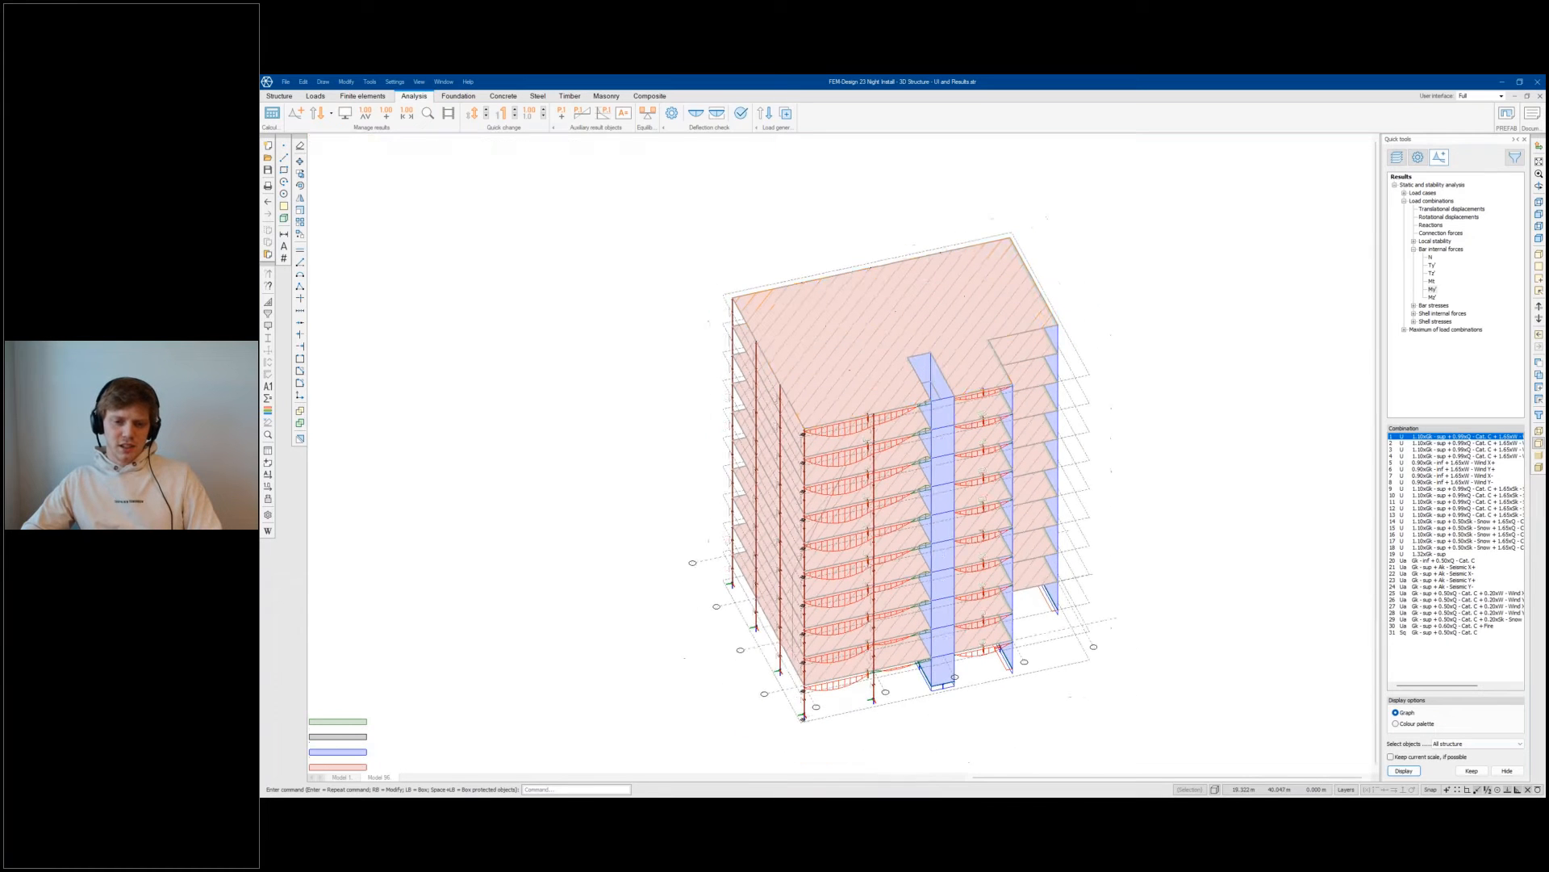
middle_click_drag(882, 340, 885, 335)
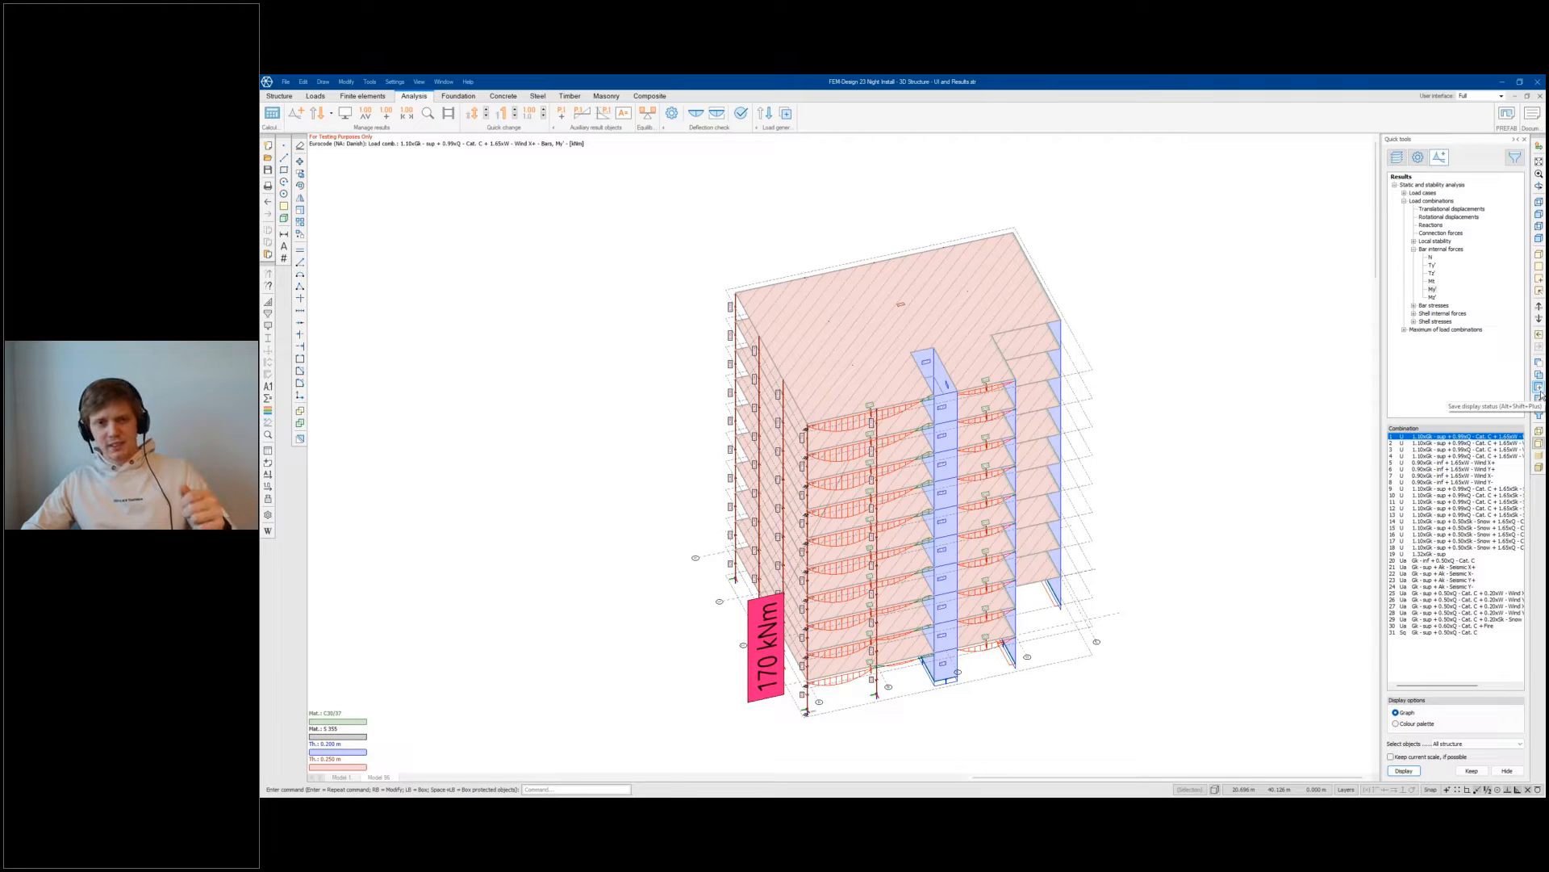
left_click(1539, 387)
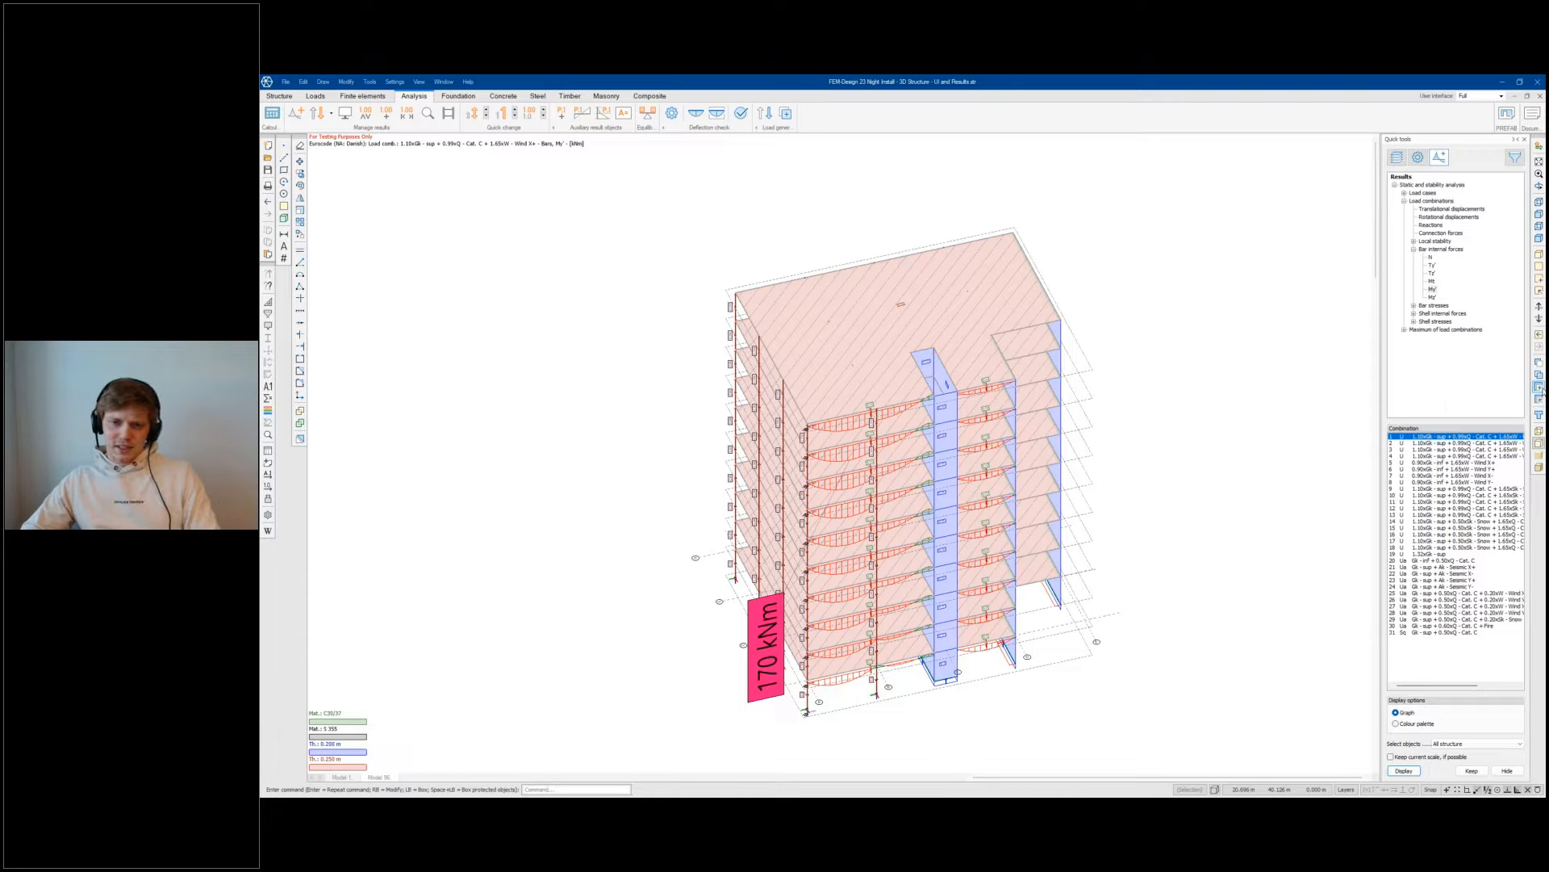
left_click_drag(1001, 306, 1220, 289)
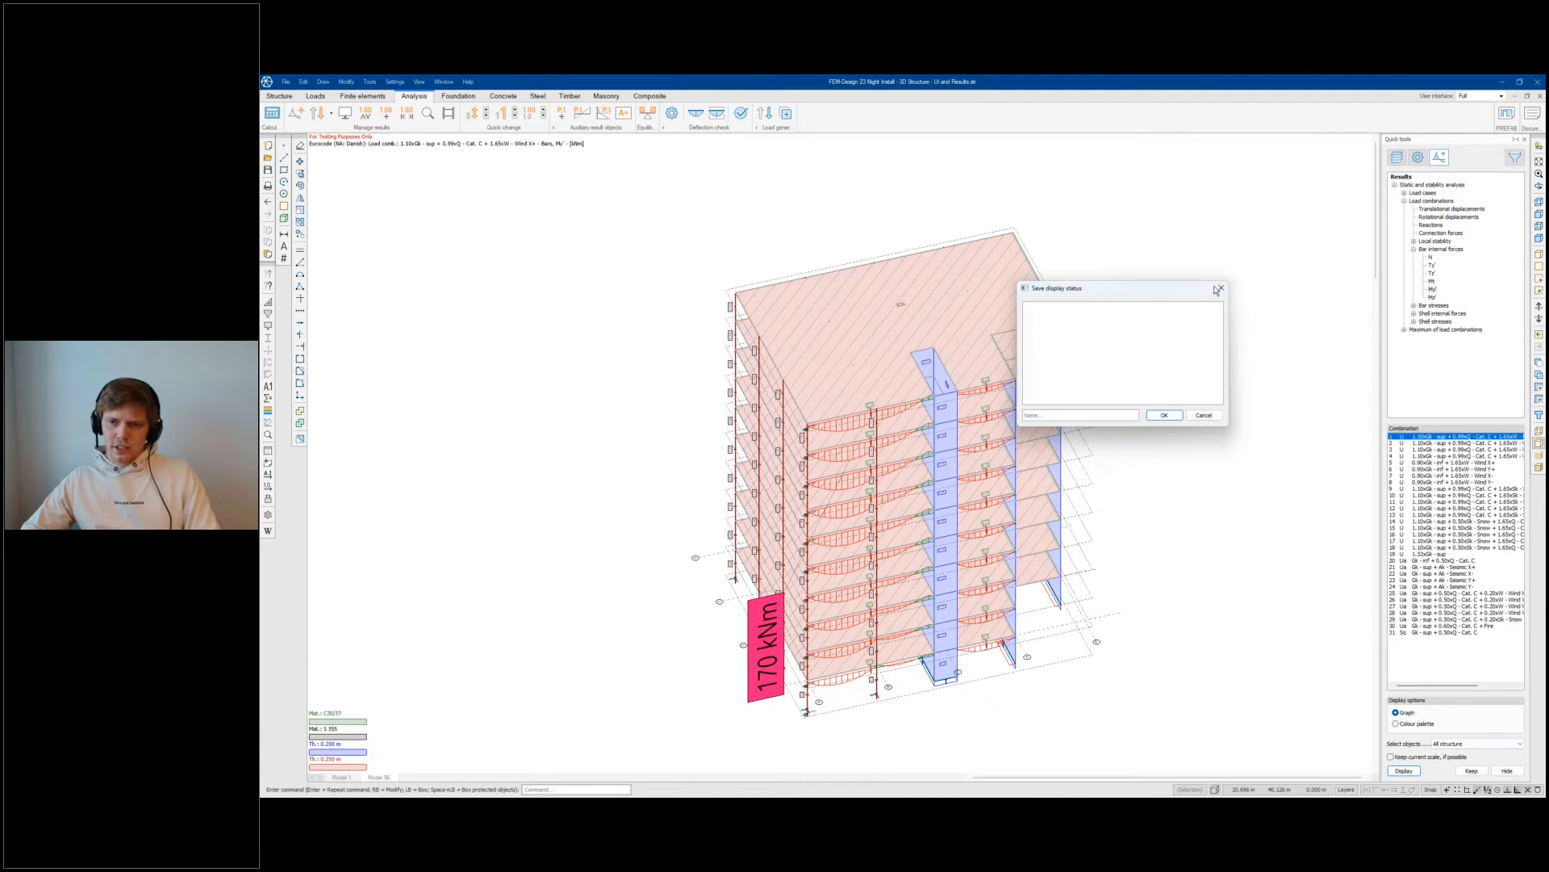
left_click(1221, 288)
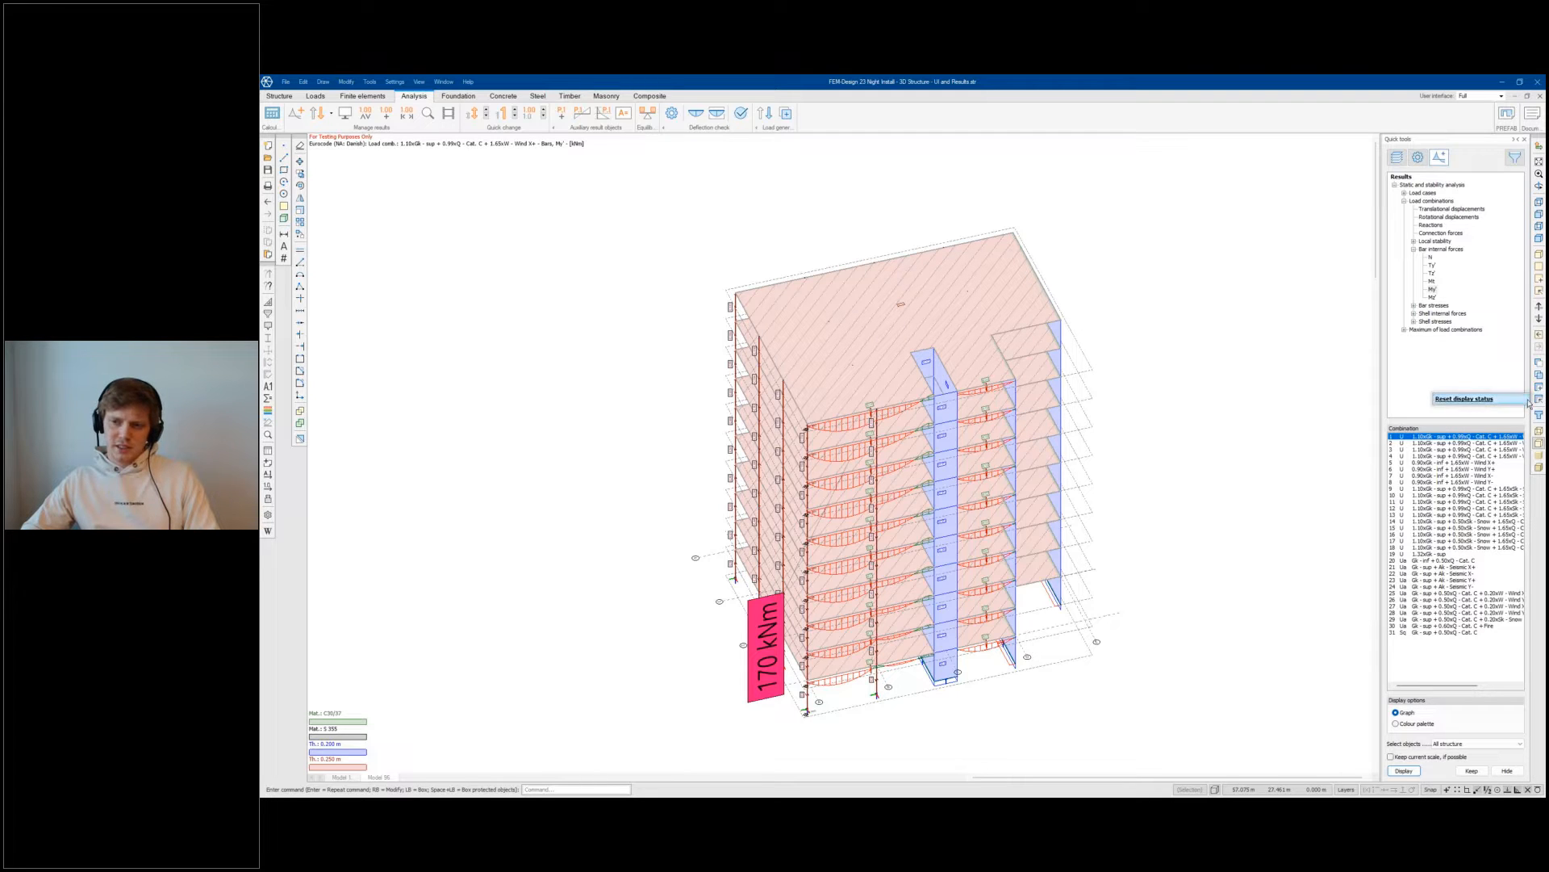
Step: Reset the display status of the building model
left_click(1485, 400)
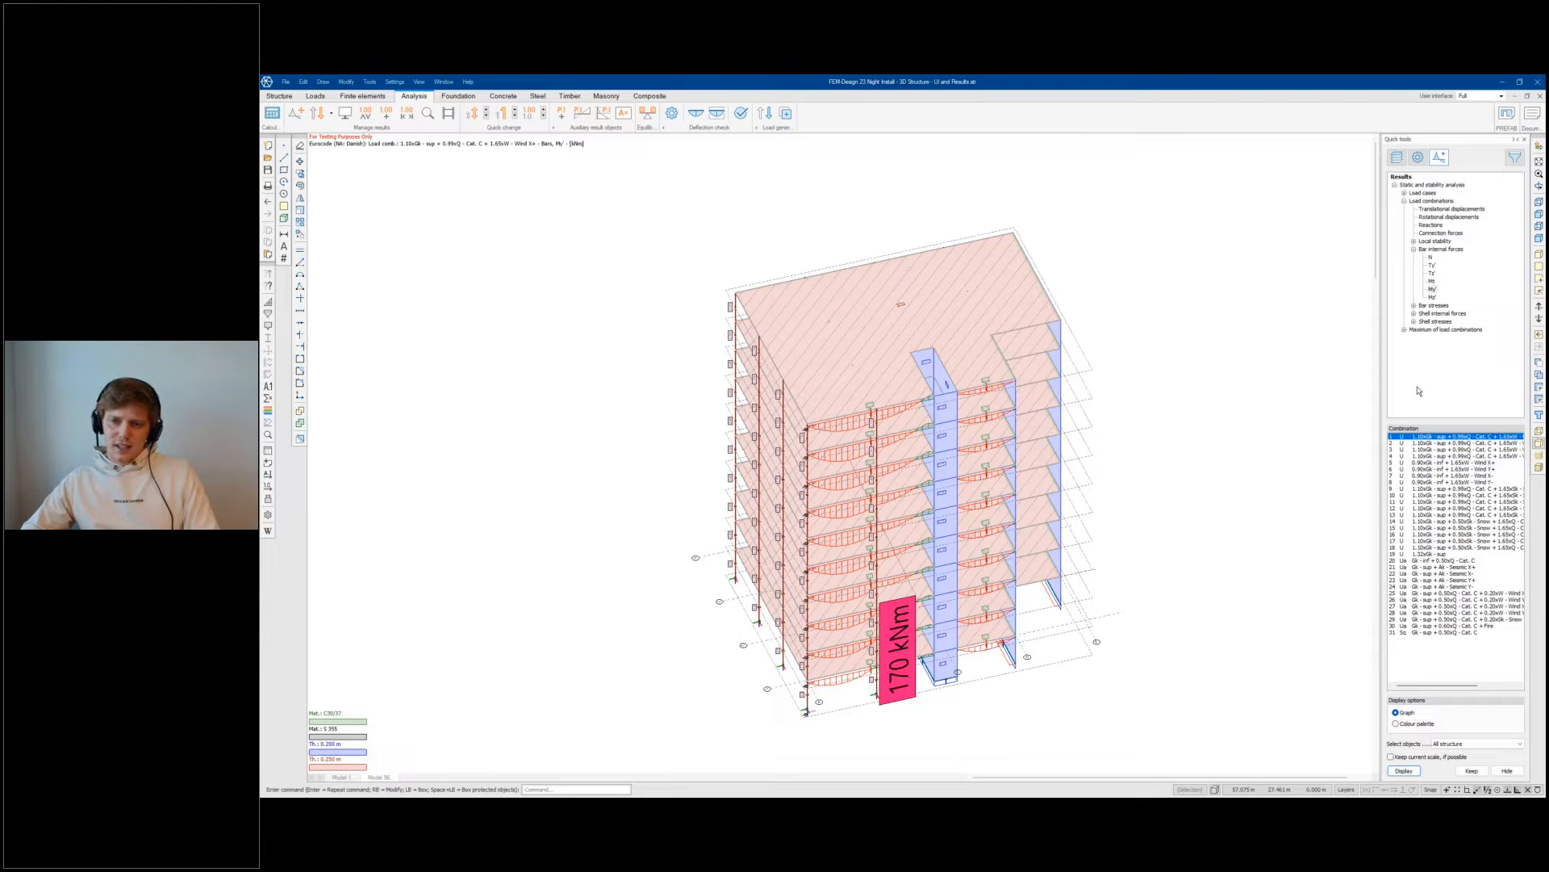
middle_click_drag(1193, 306, 1198, 285)
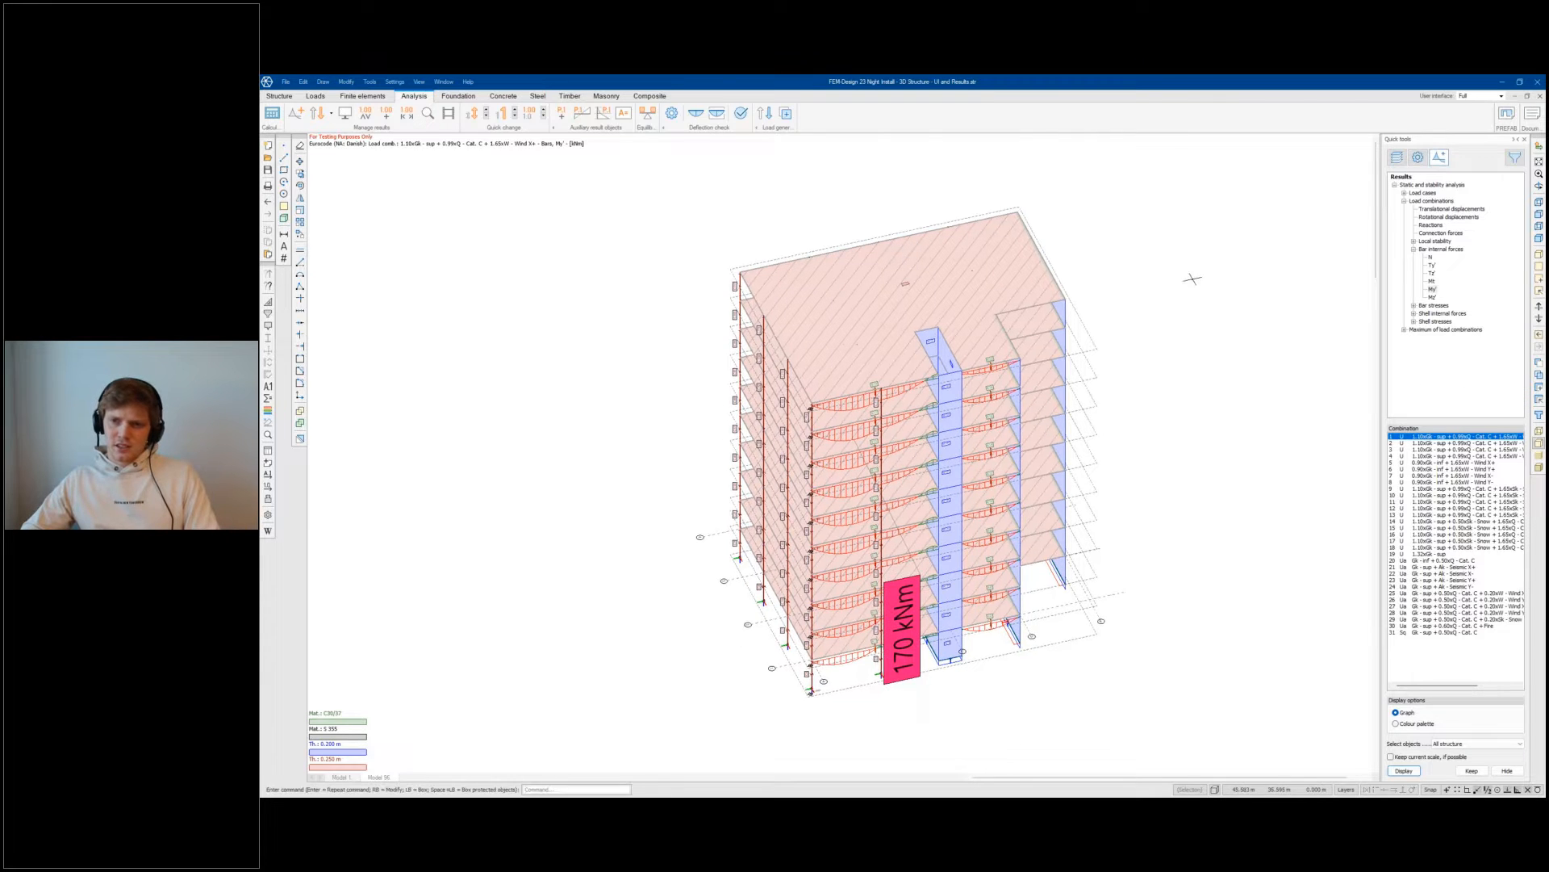
Step: Return to the structure model, select all walls with the structural element filter and fade all other objects
left_click(279, 96)
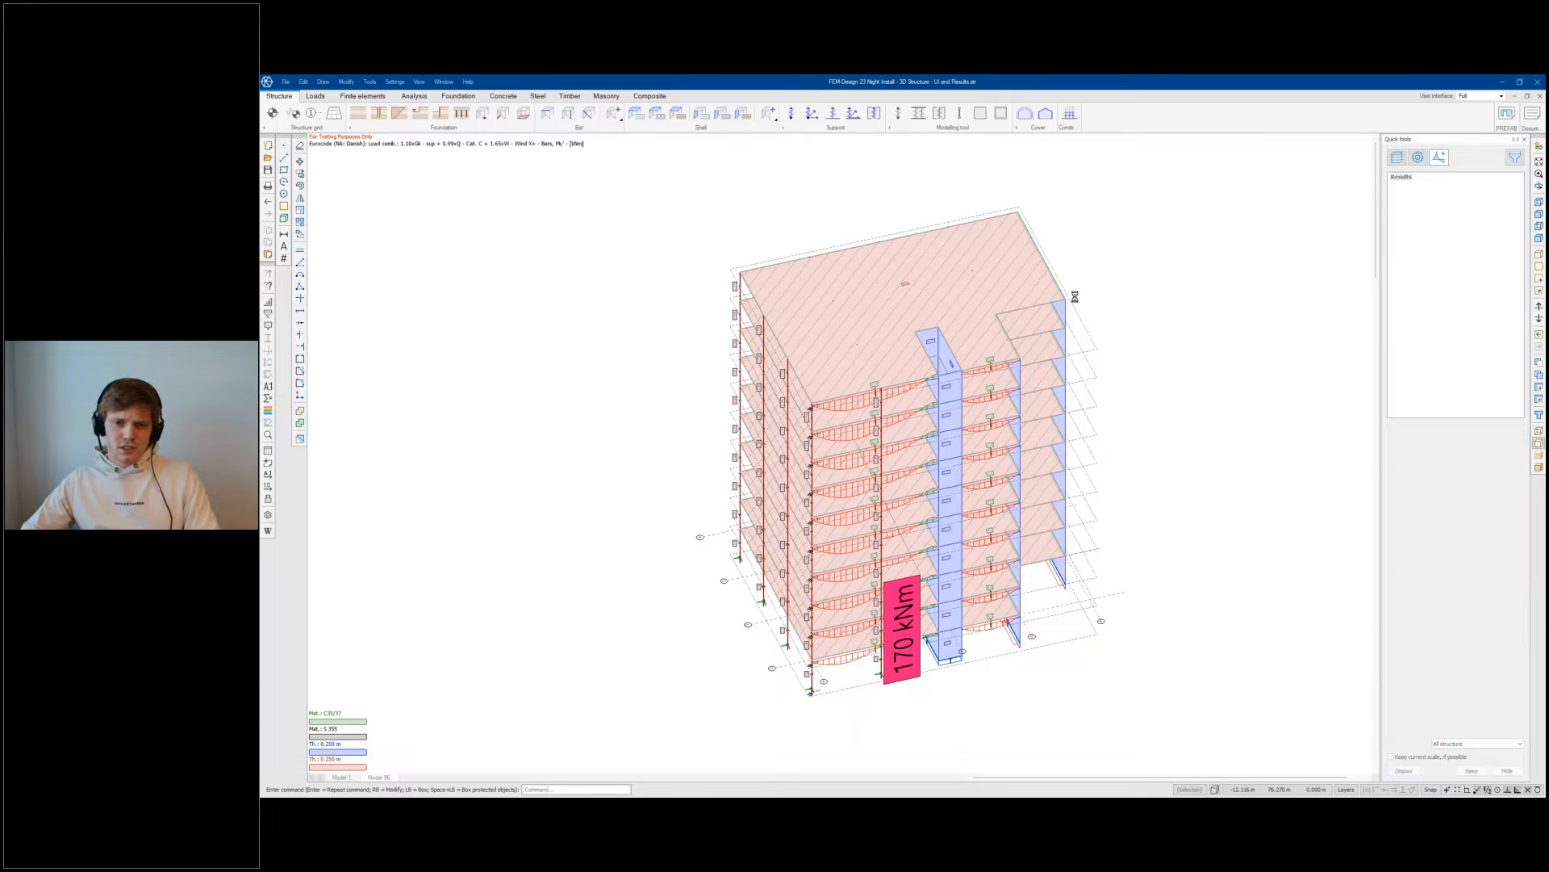
left_click(1515, 159)
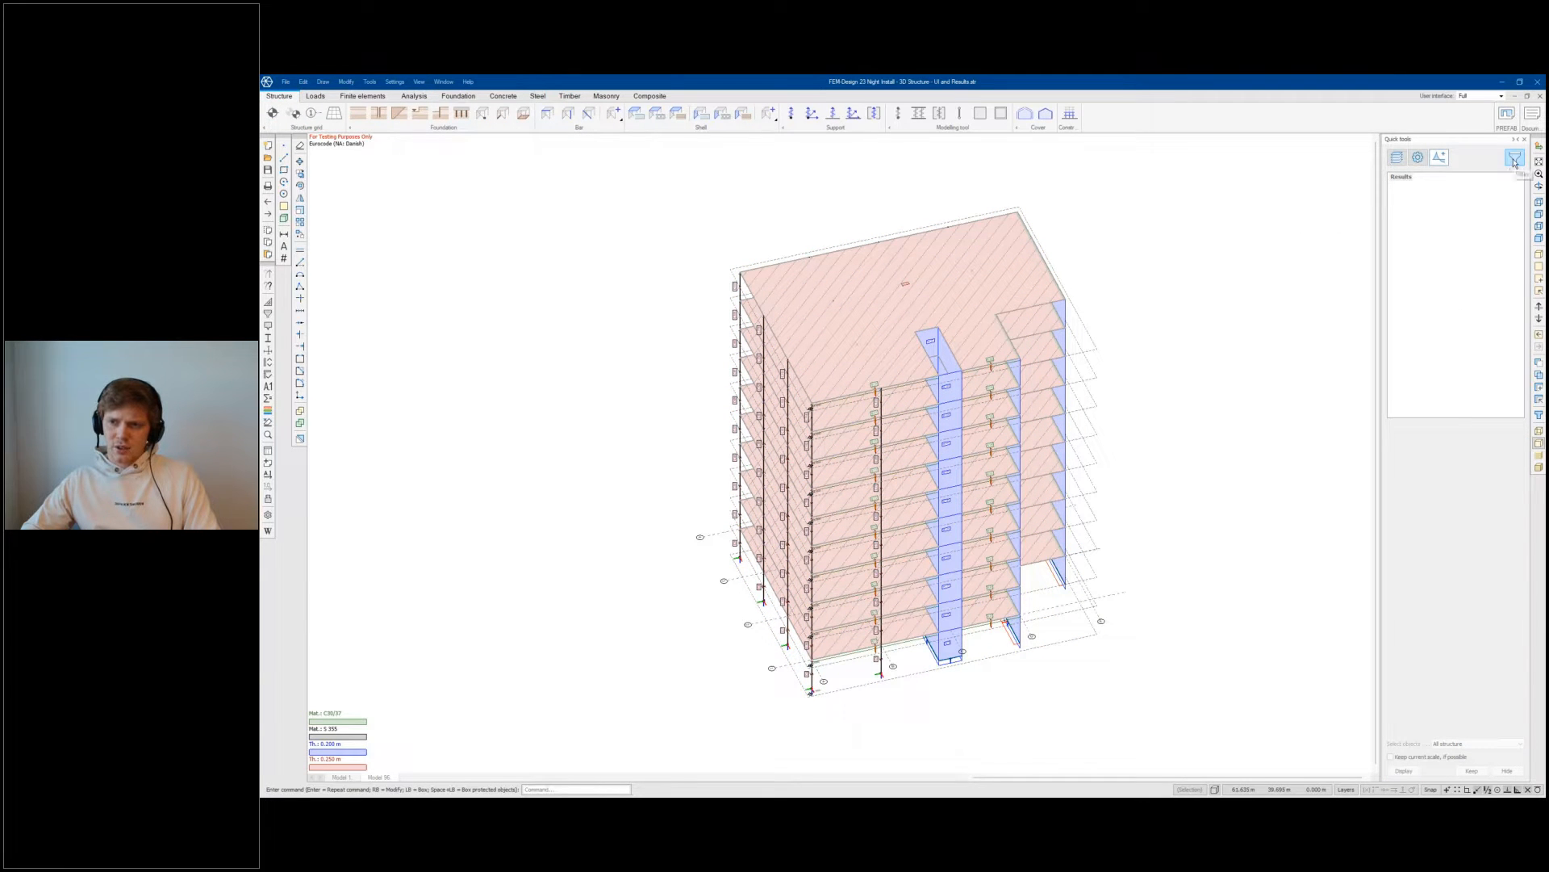
mouse_move(1418, 387)
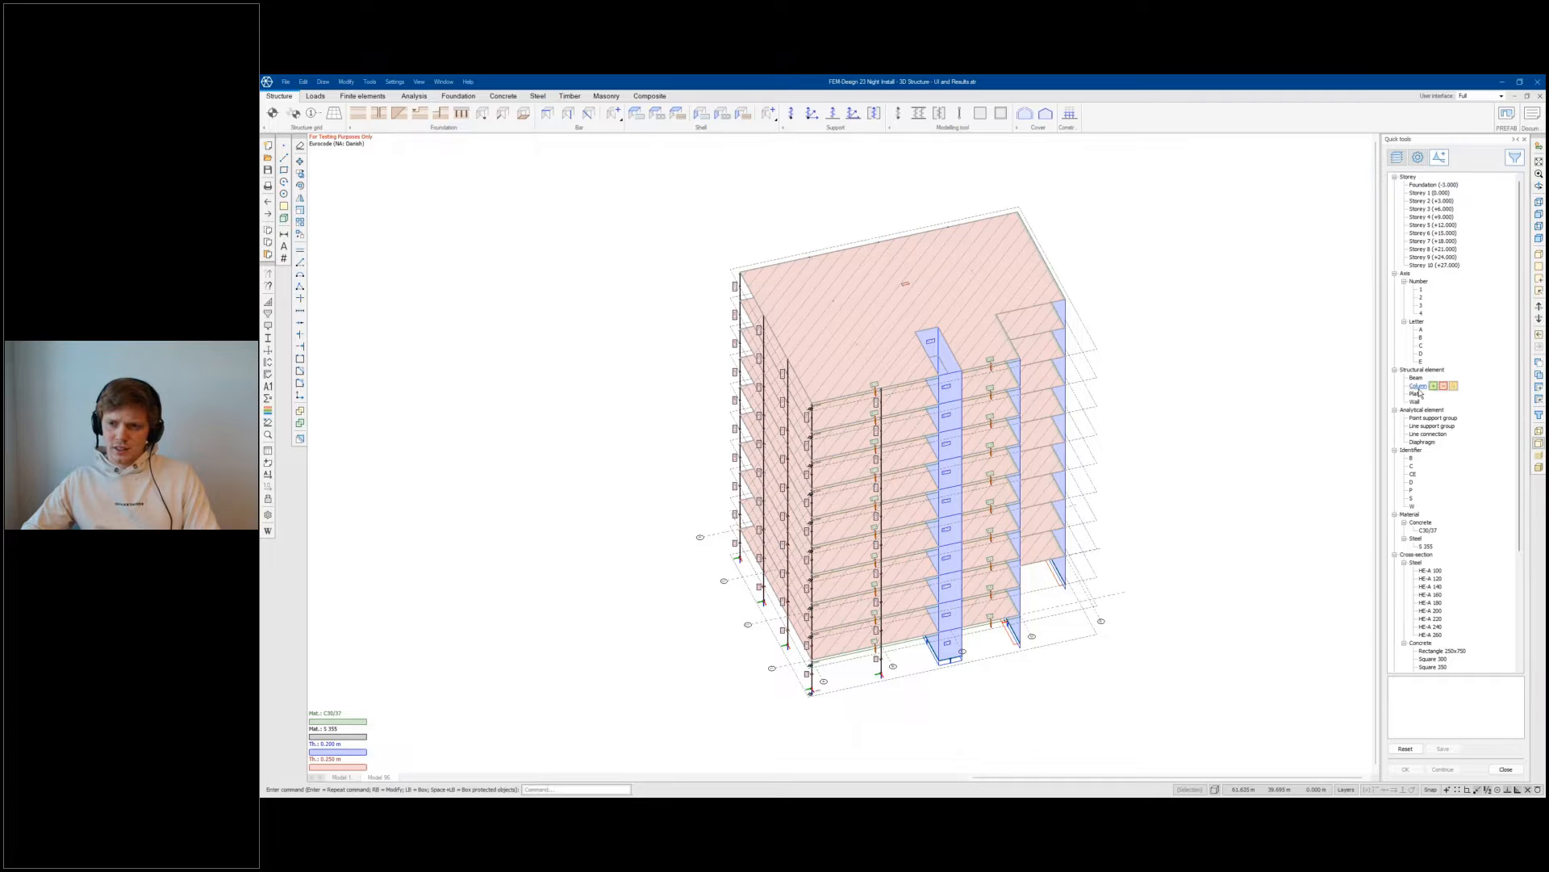
mouse_move(1423, 502)
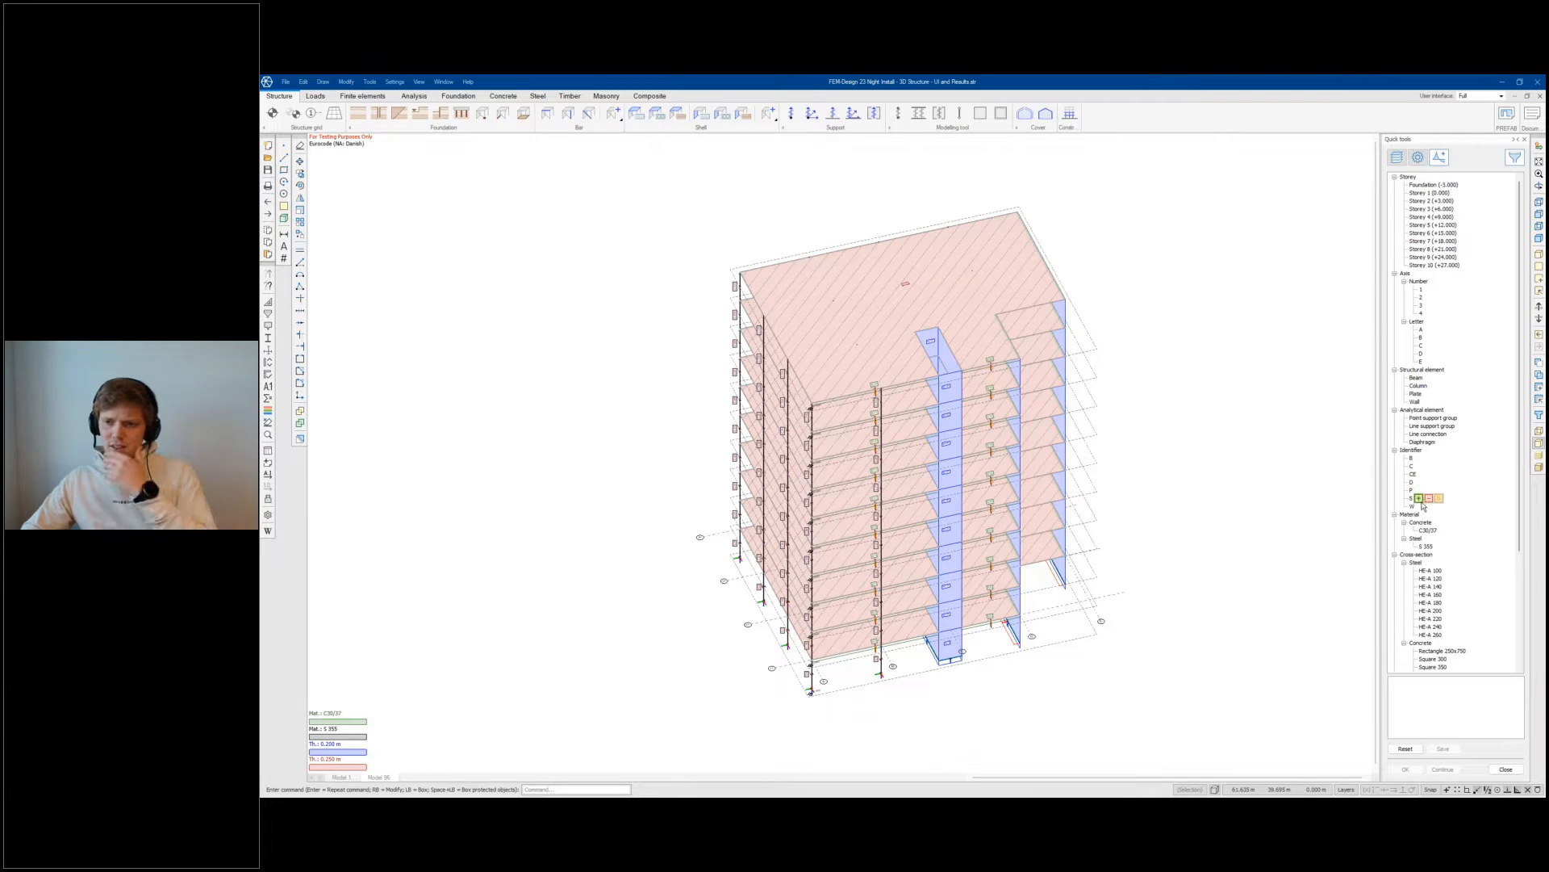
left_click(1427, 402)
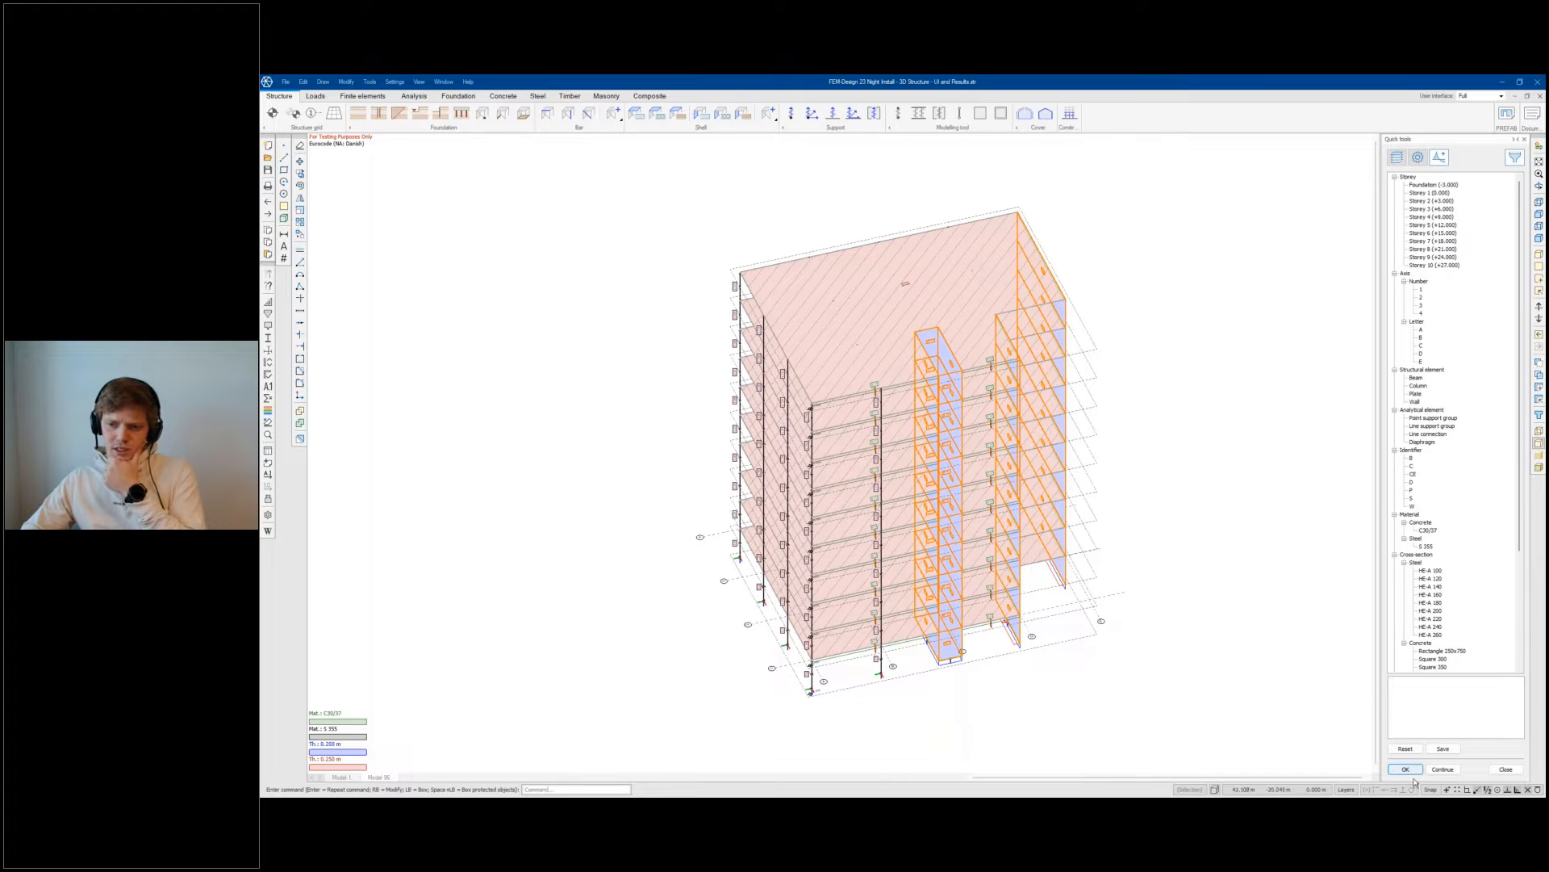
left_click(1405, 768)
right_click(1241, 596)
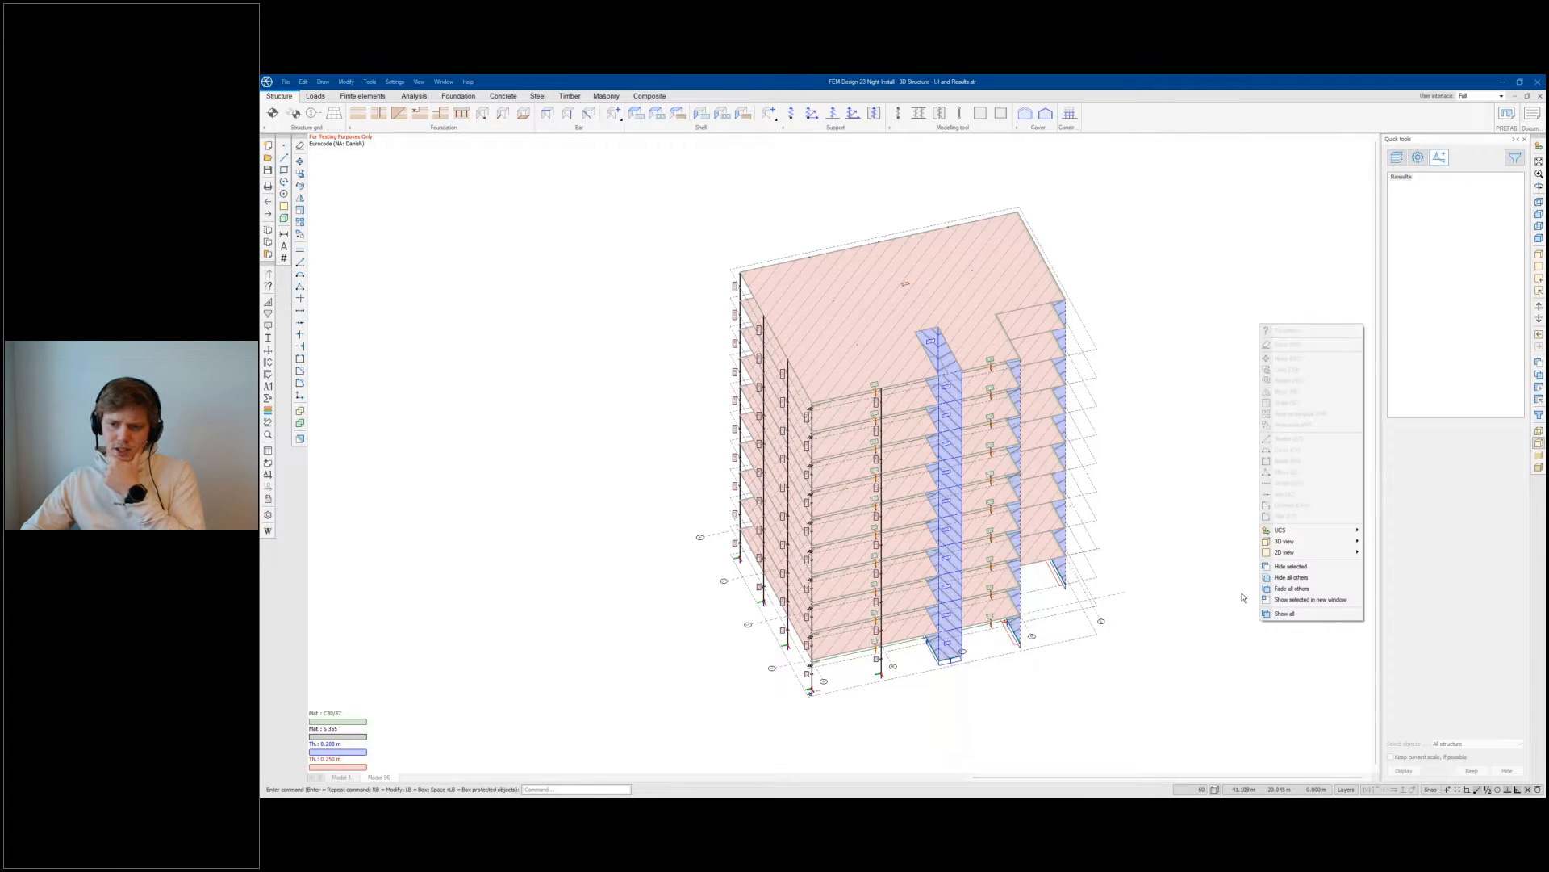
left_click(1308, 592)
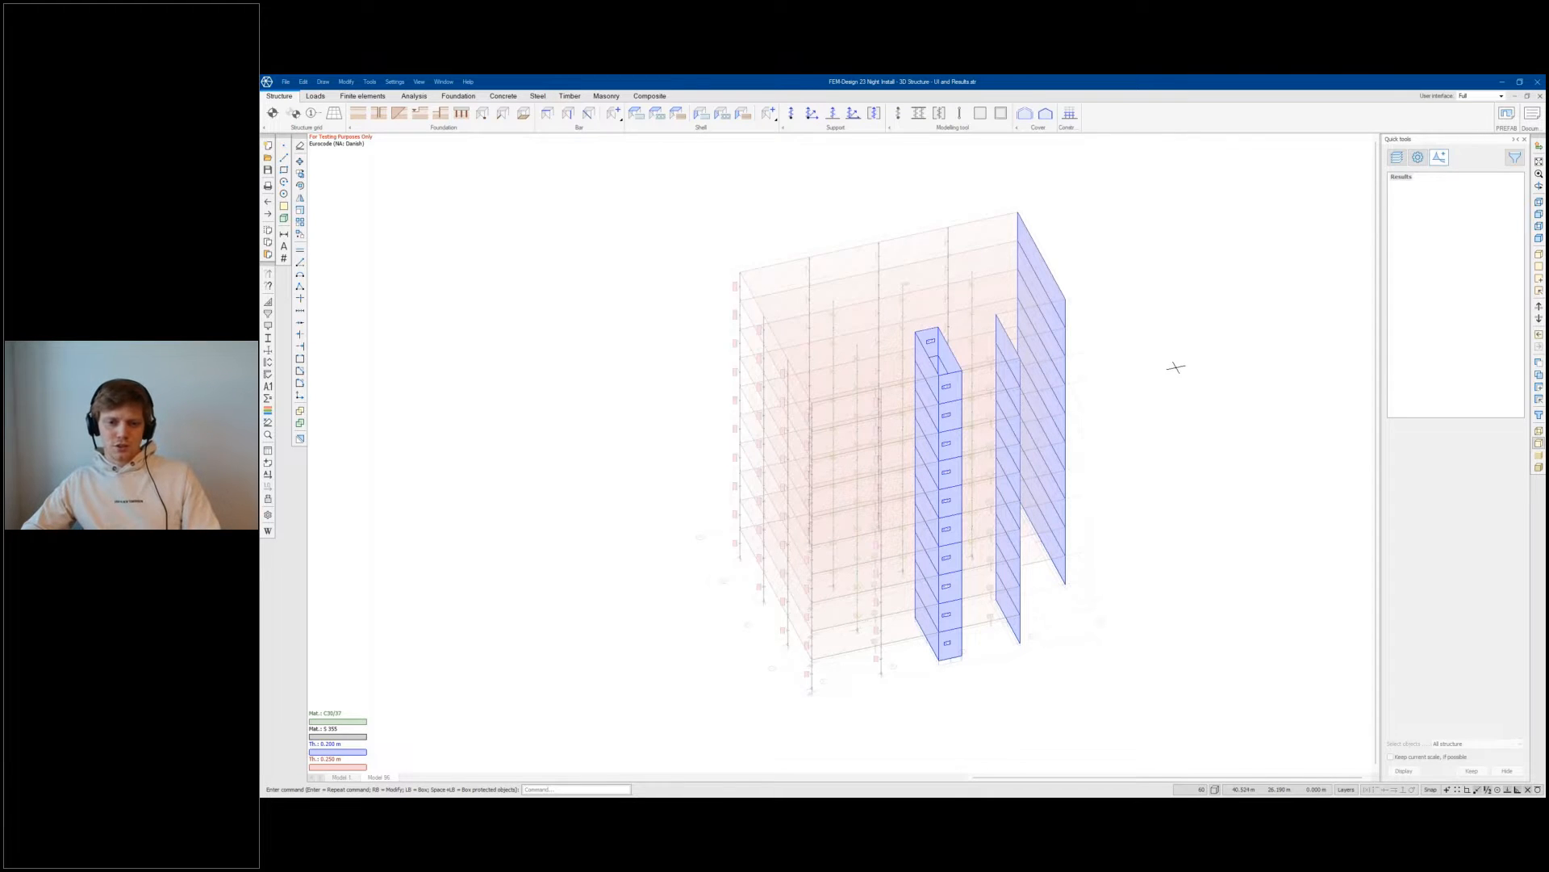
mouse_move(1194, 339)
left_mouse_down()
mouse_move(1249, 294)
mouse_move(1183, 356)
left_mouse_up()
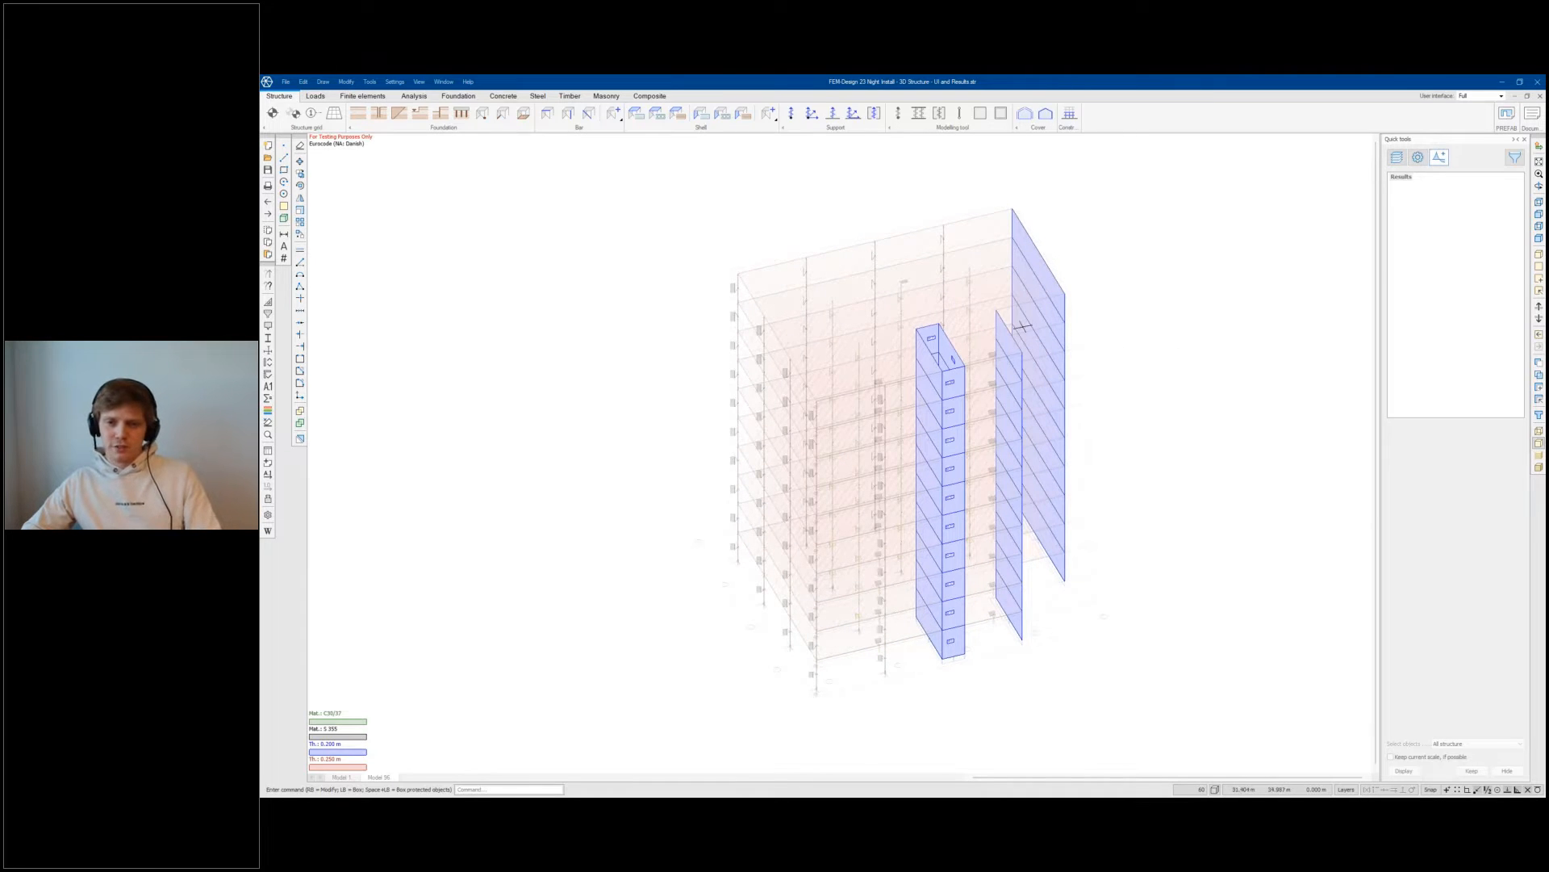
scroll(1003, 319, "up", 1)
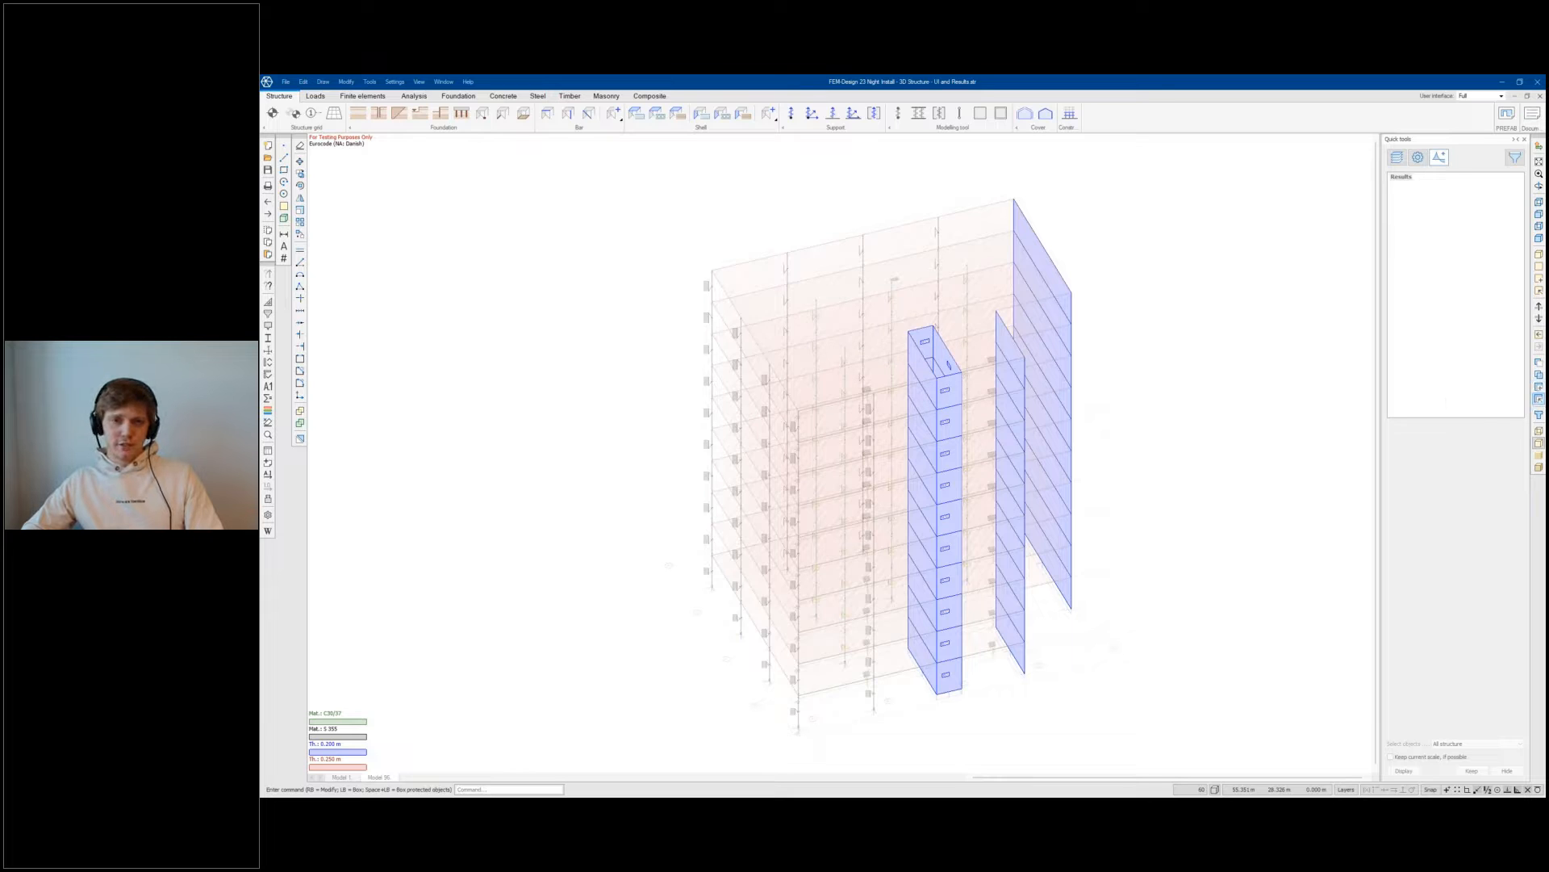
Step: Reset the display status so the faded objects are shown in full alongside the walls again
left_click(1538, 399)
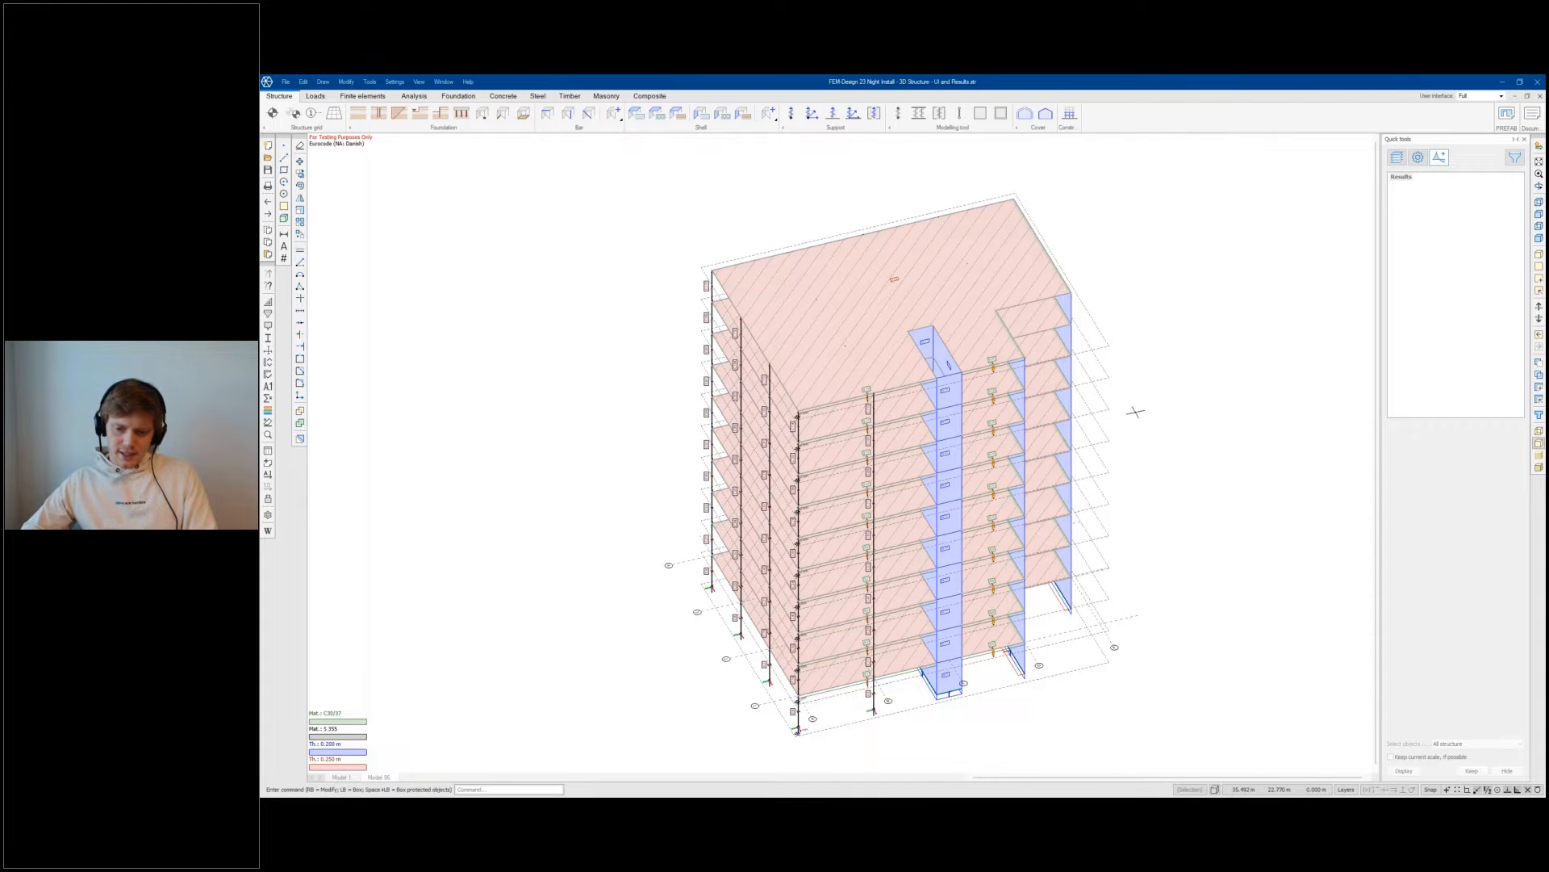
middle_click_drag(1154, 394, 1154, 339)
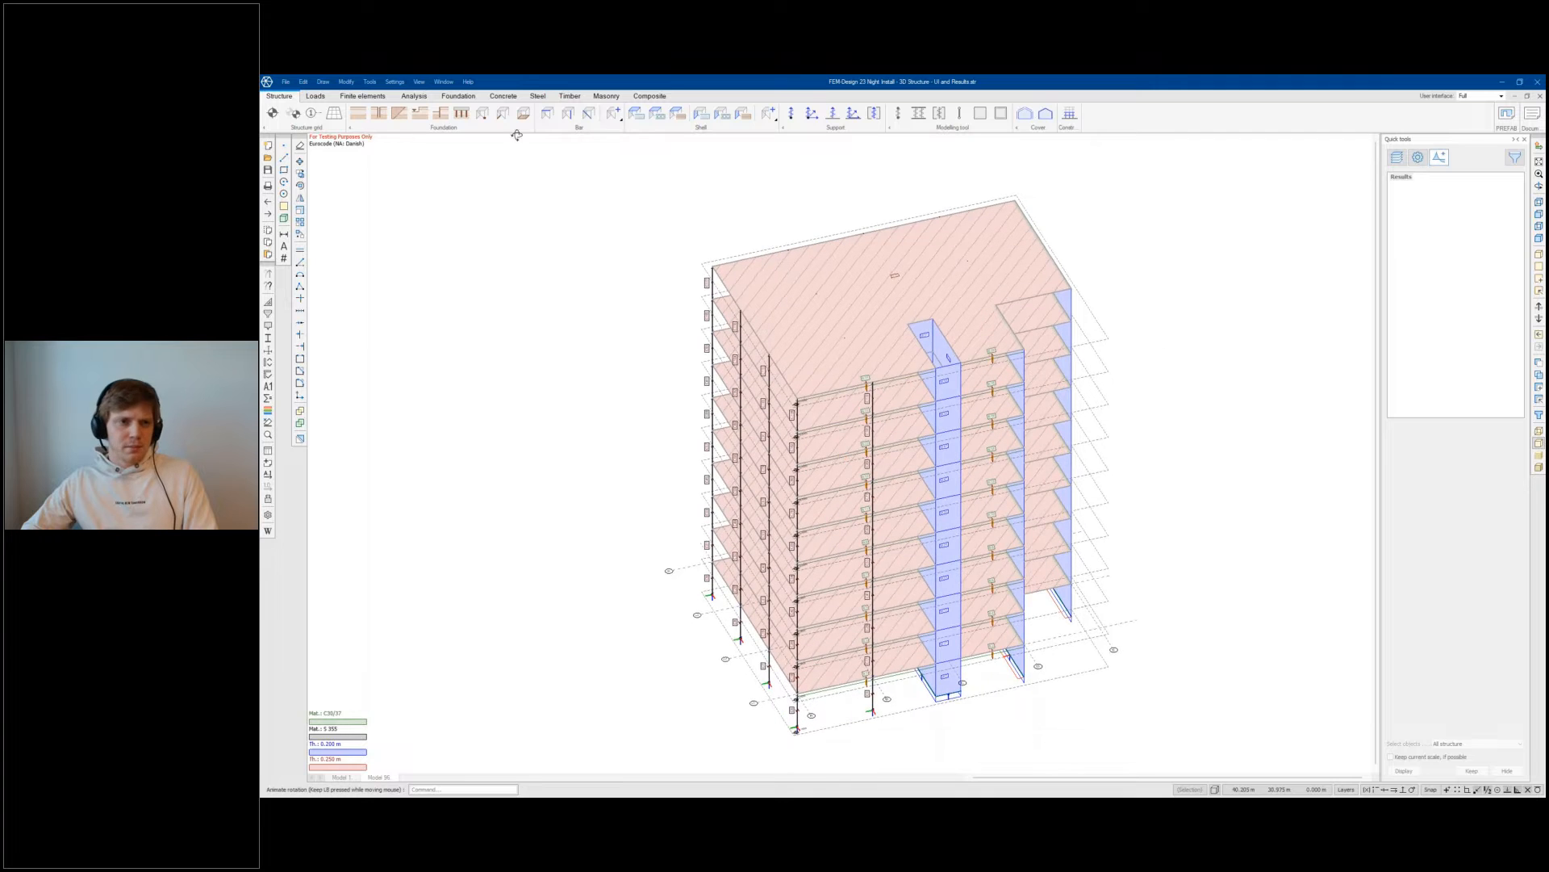
Step: Open the translational and rotational displacement results of the first load combination as colour palettes, each in a new window
left_click(414, 96)
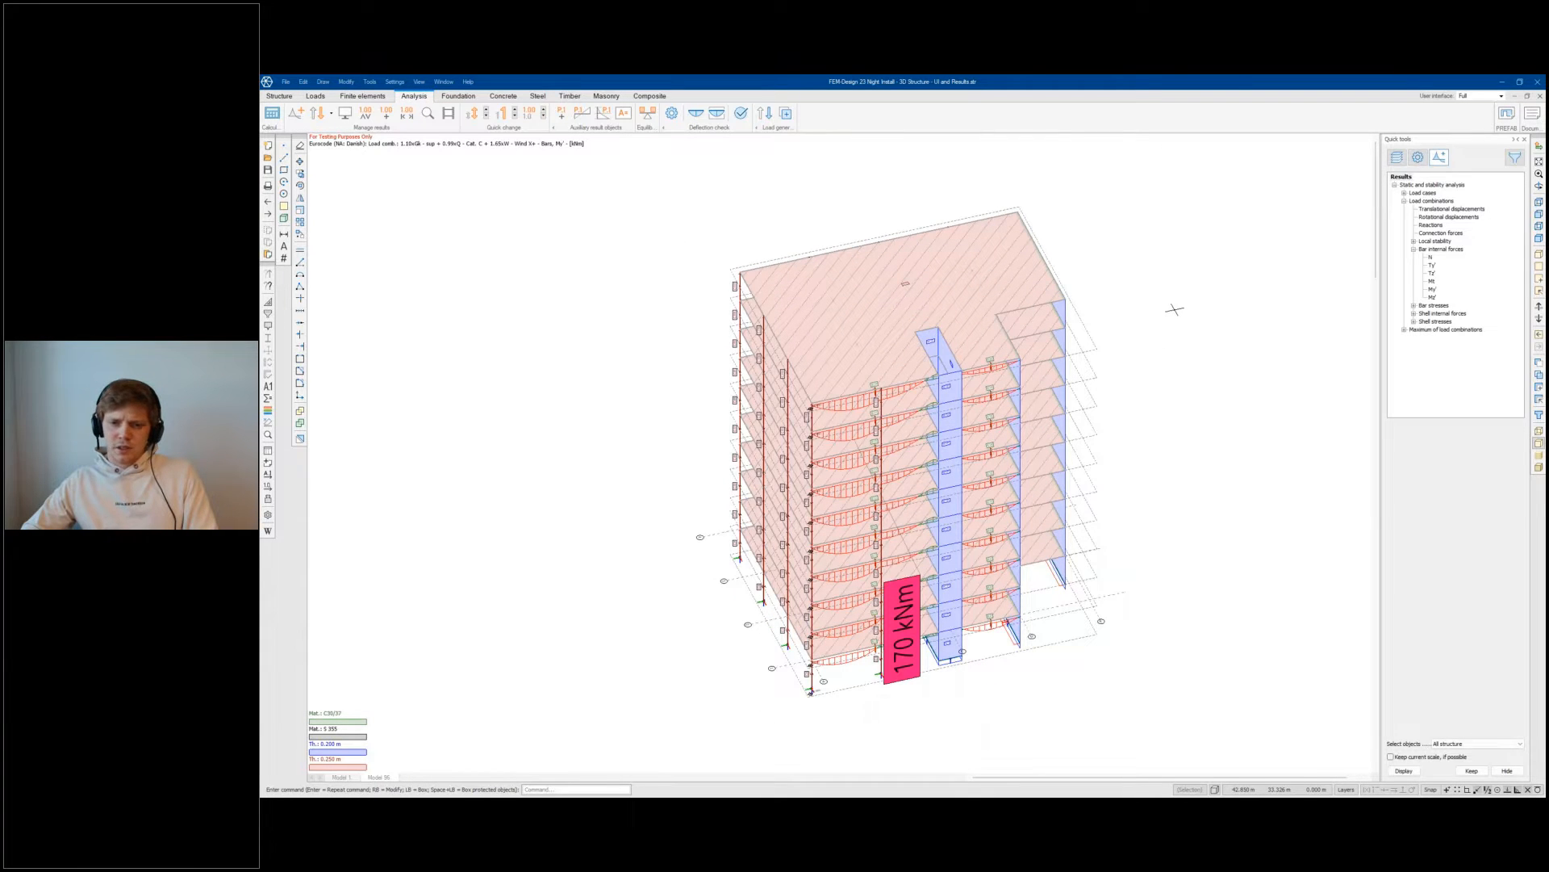
middle_click_drag(1158, 365, 1043, 383)
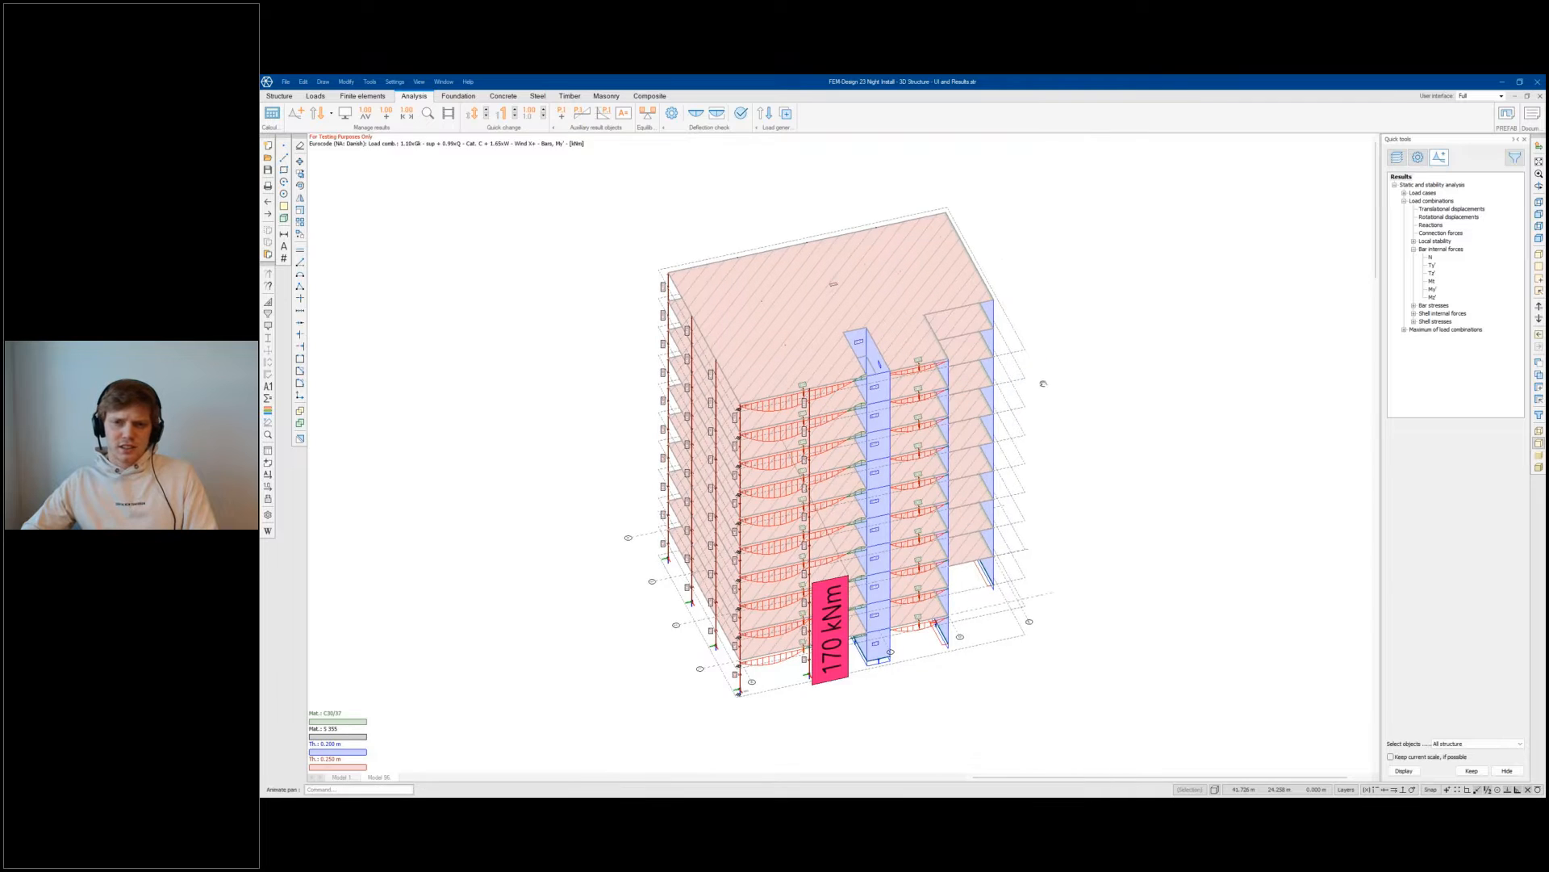
left_click(1429, 211)
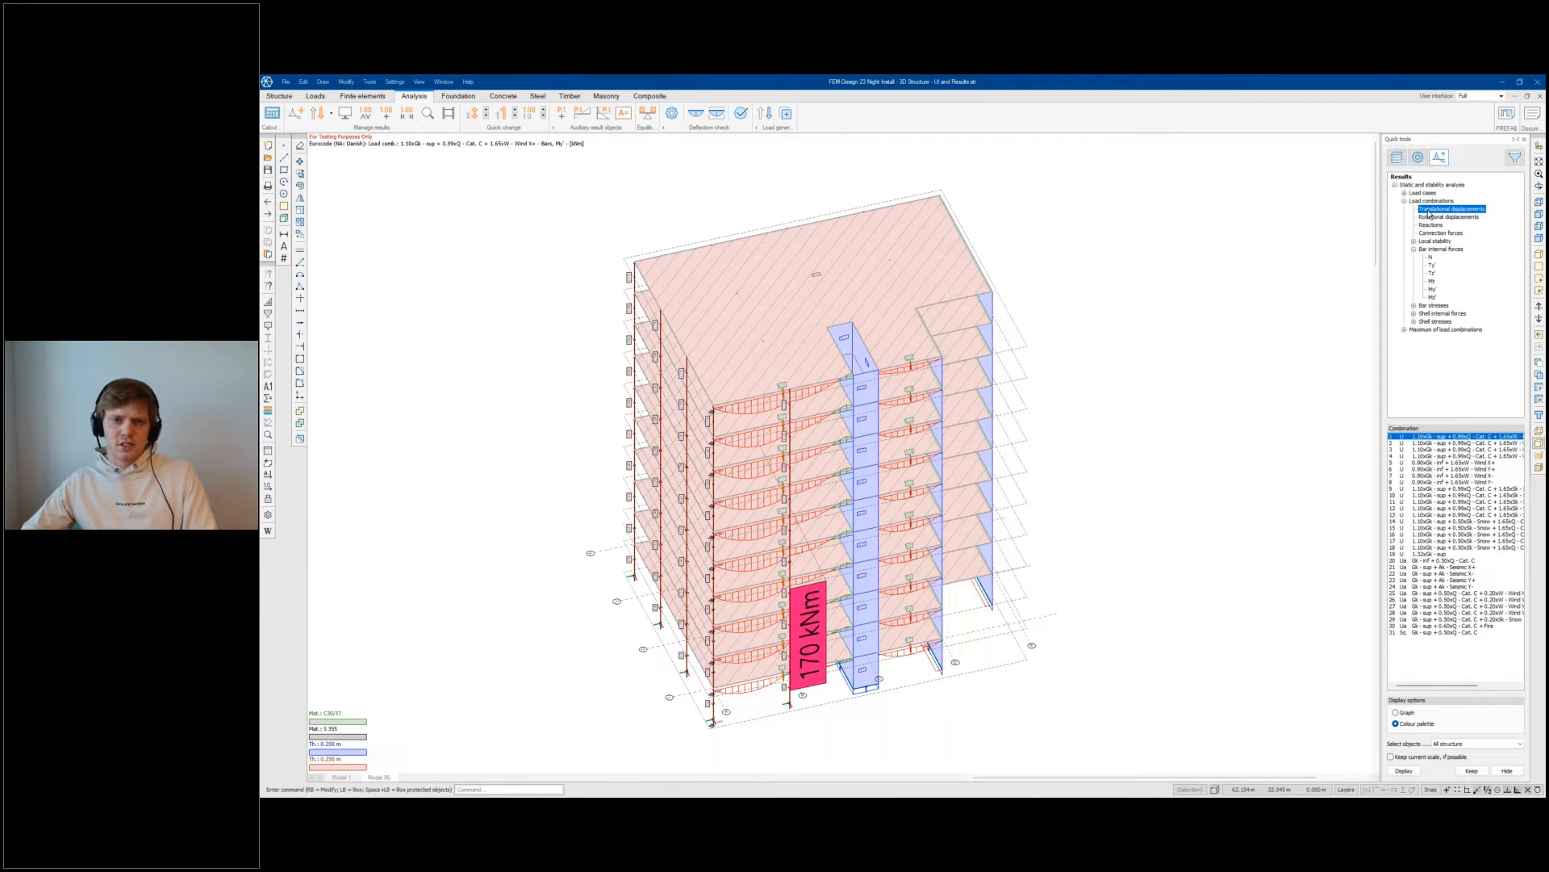
right_click(1428, 213)
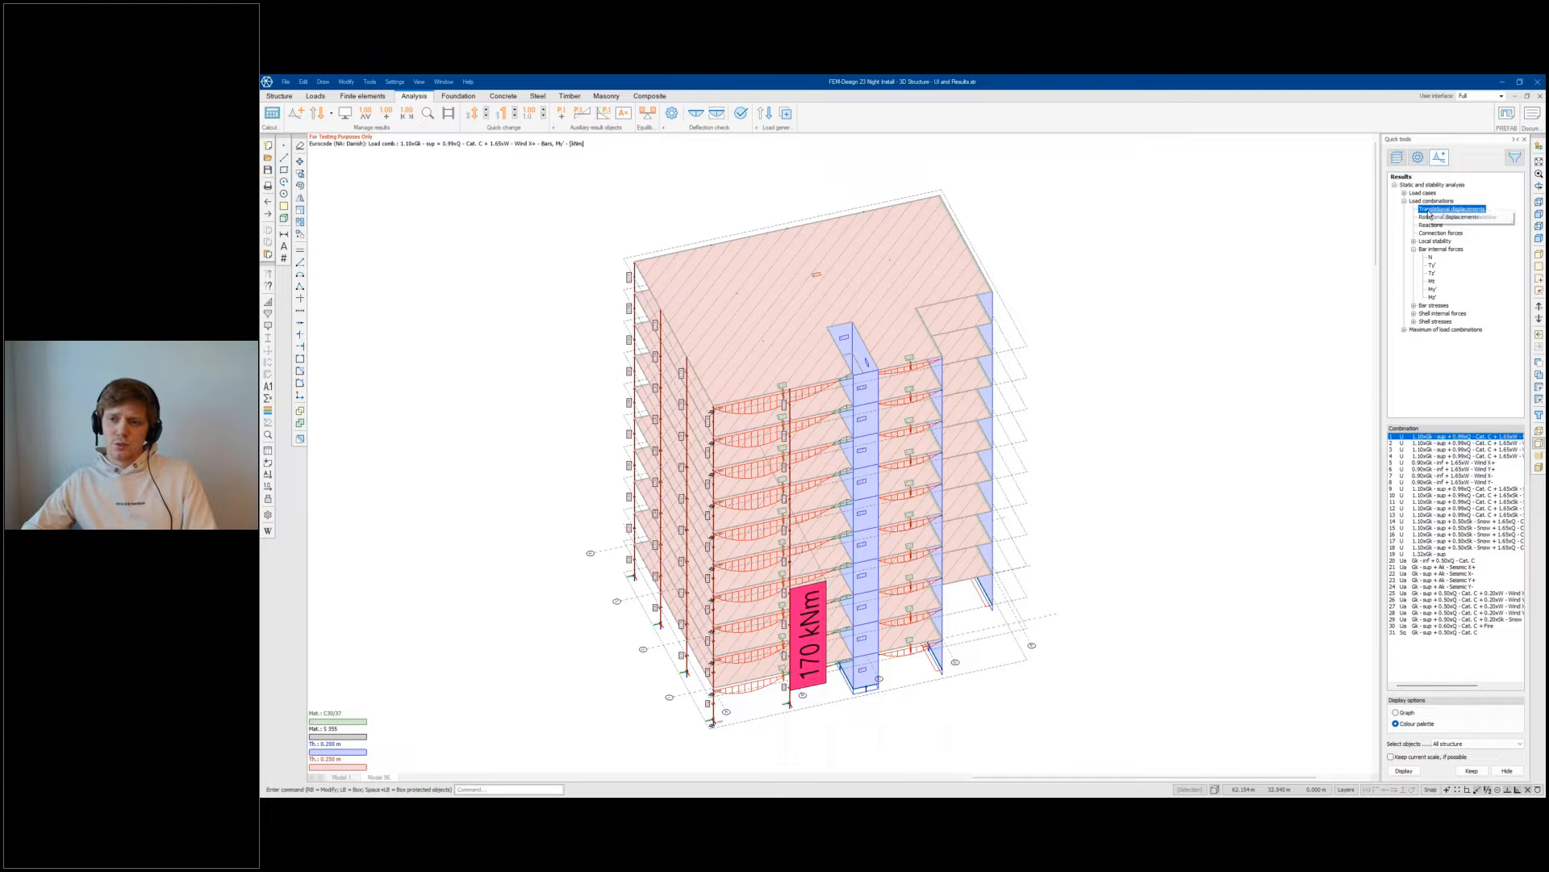
left_click(1453, 218)
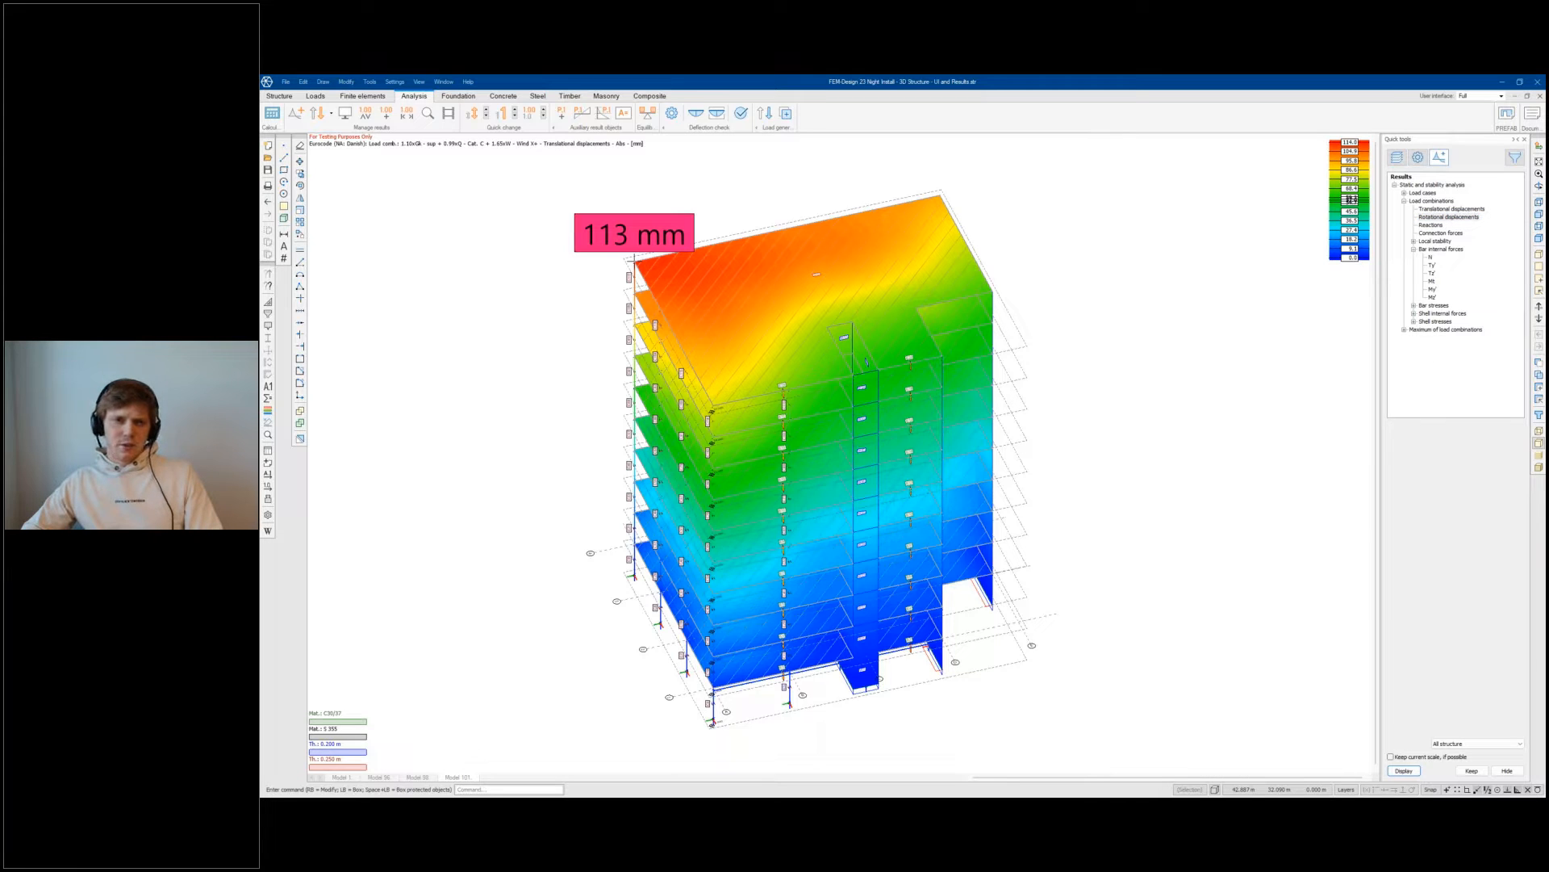
Step: Arrange the four open model windows as a two-by-two grid
left_click(444, 81)
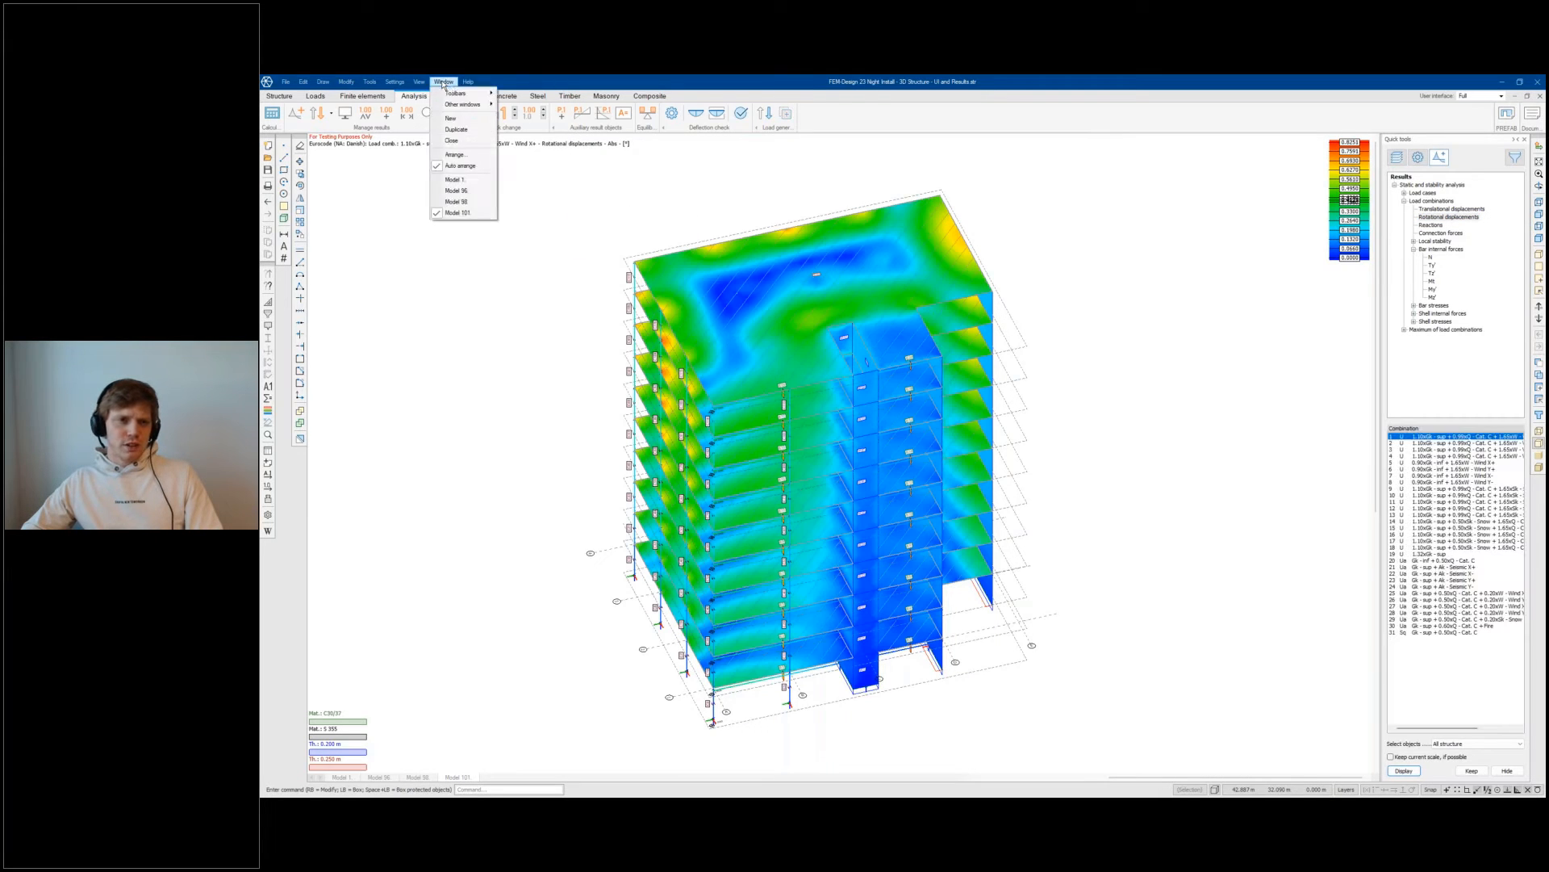
left_click(454, 155)
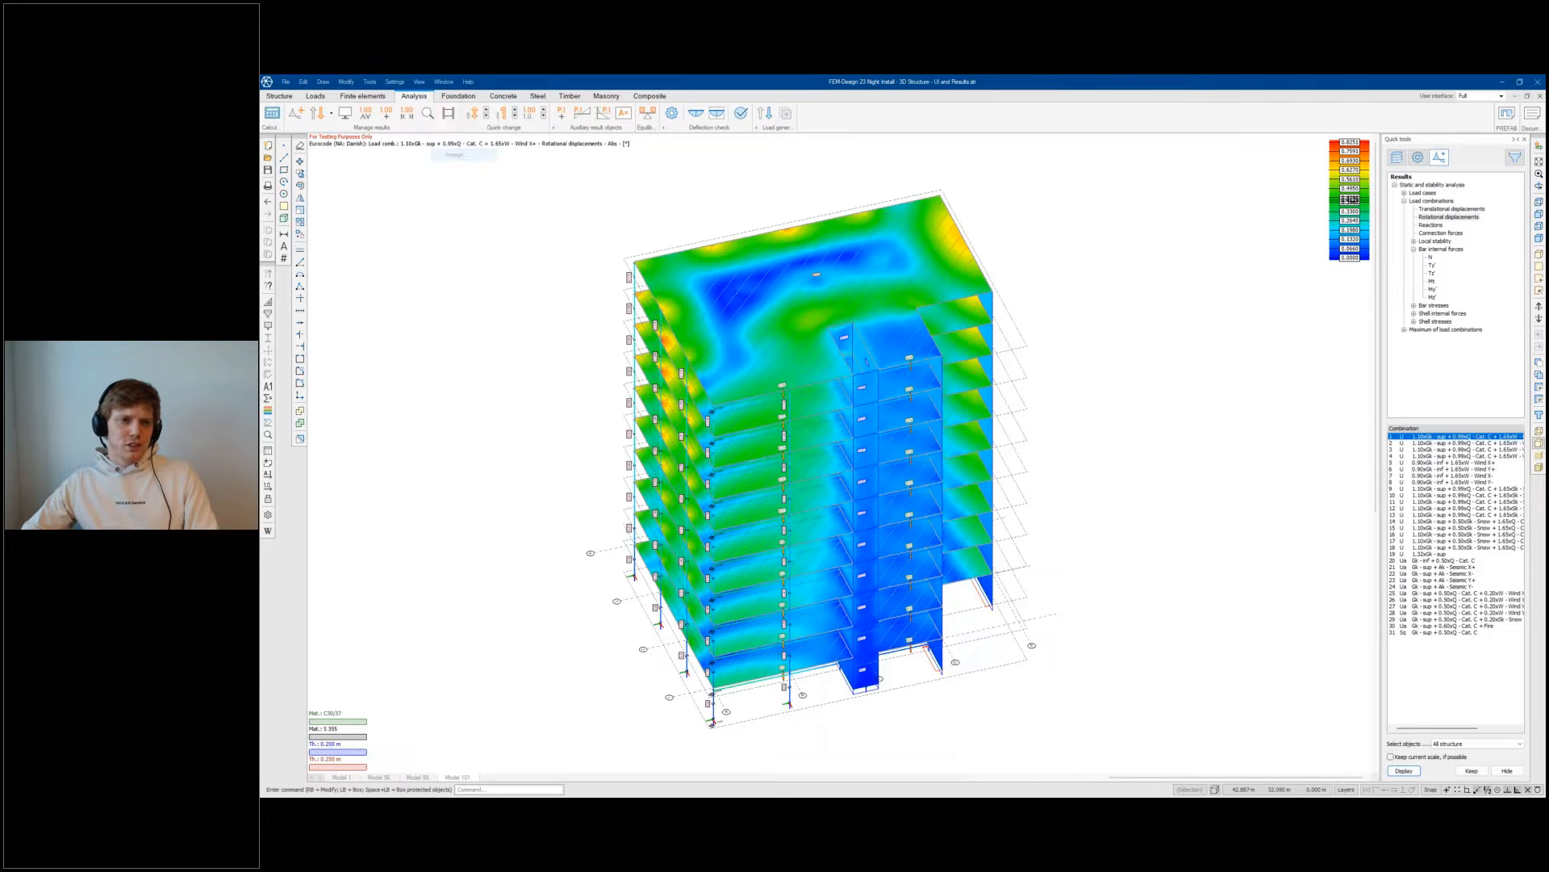
left_click(916, 350)
left_click(967, 338)
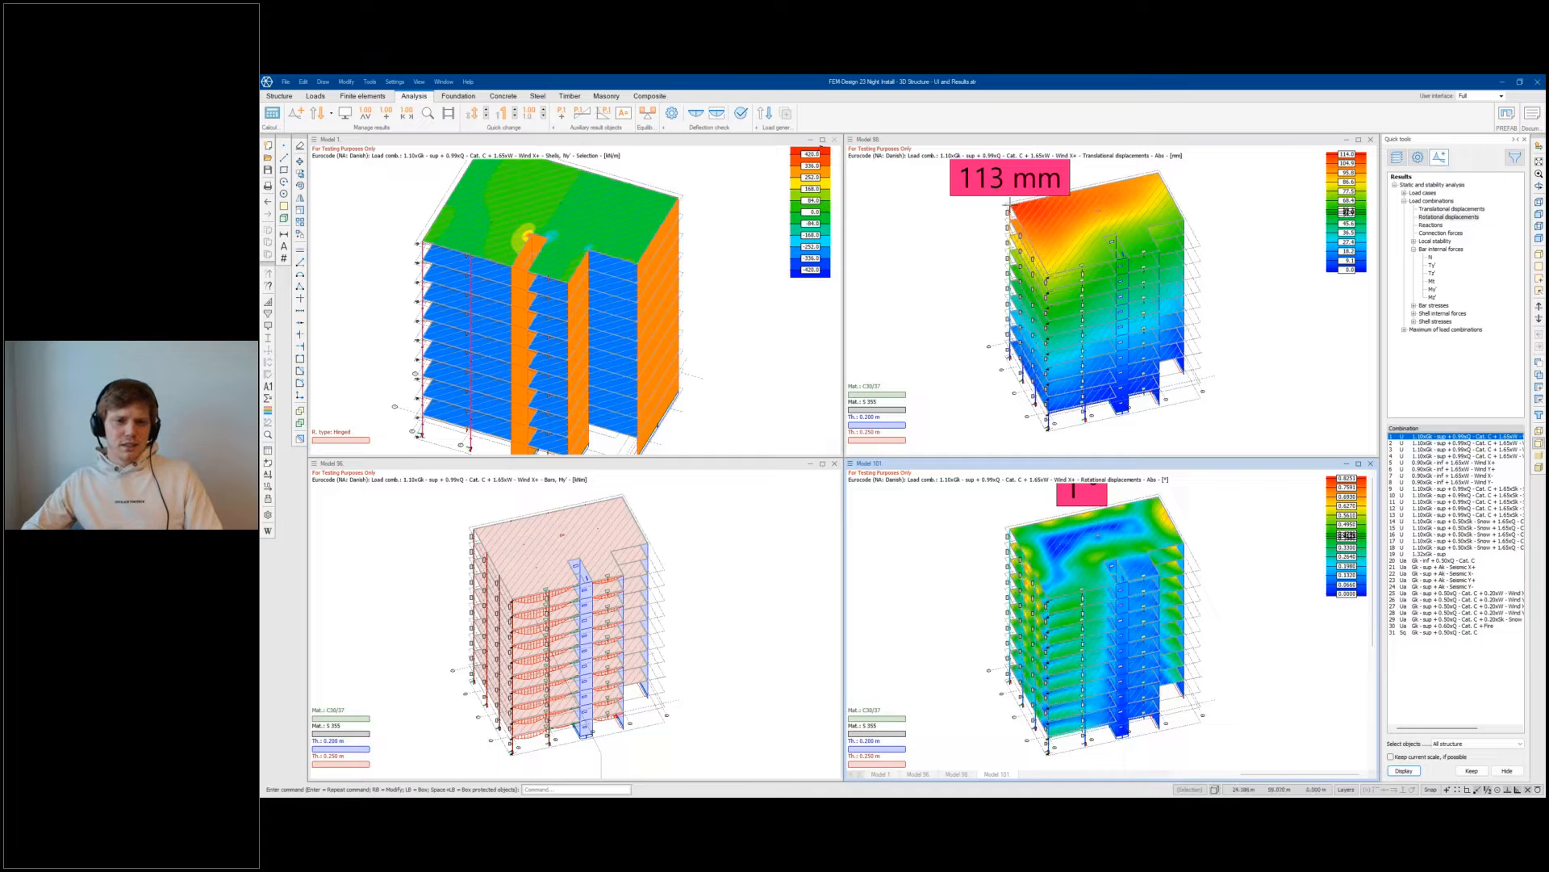
Step: Maximize the window showing the My' bar moment graphs
mouse_move(824, 465)
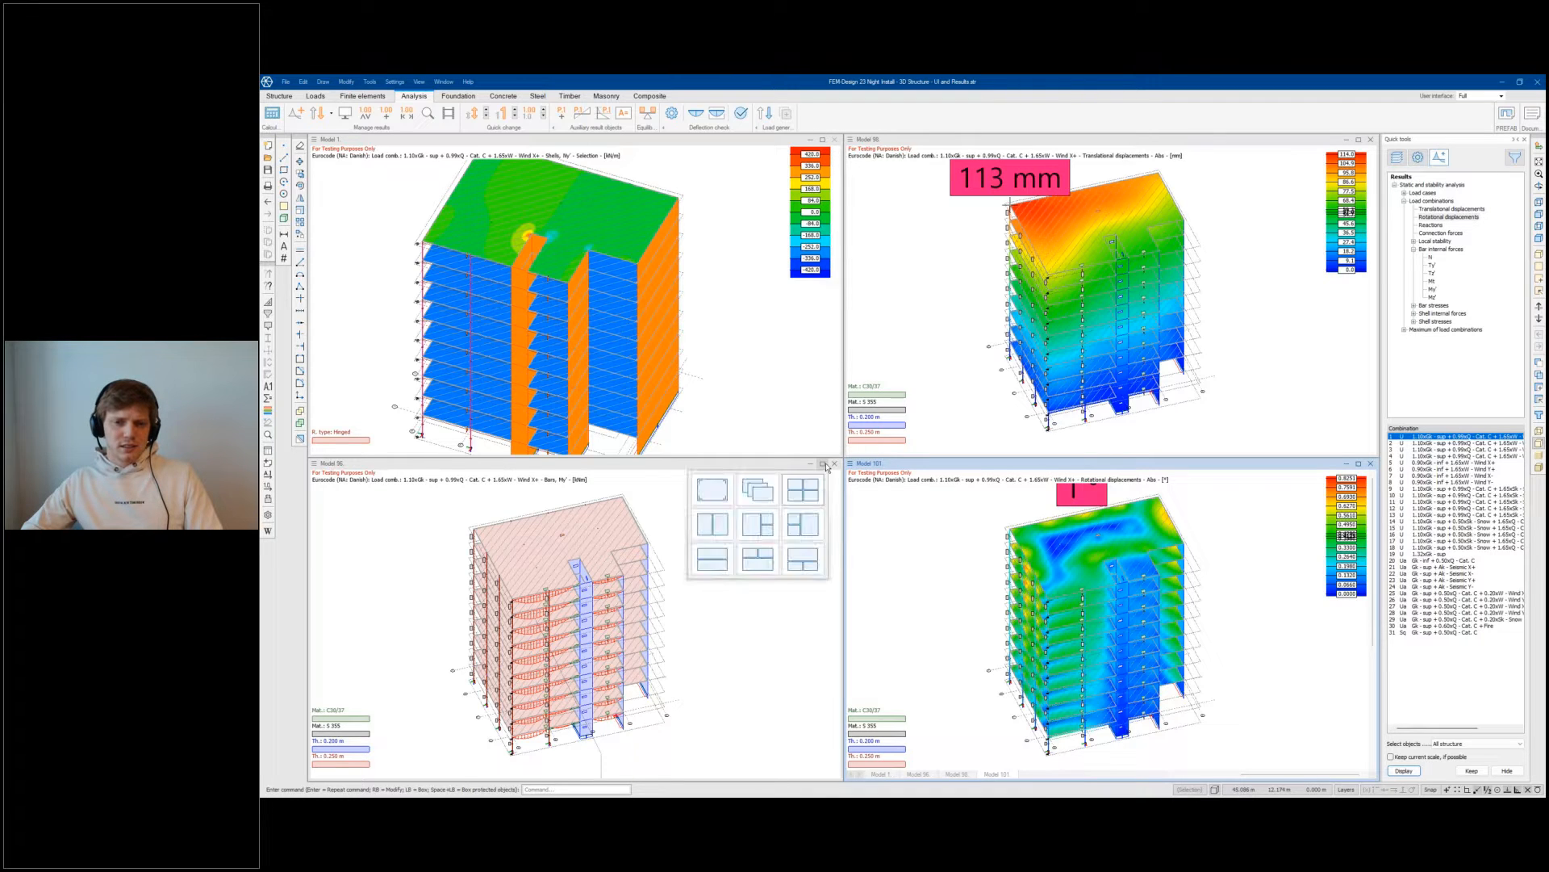
left_click(824, 466)
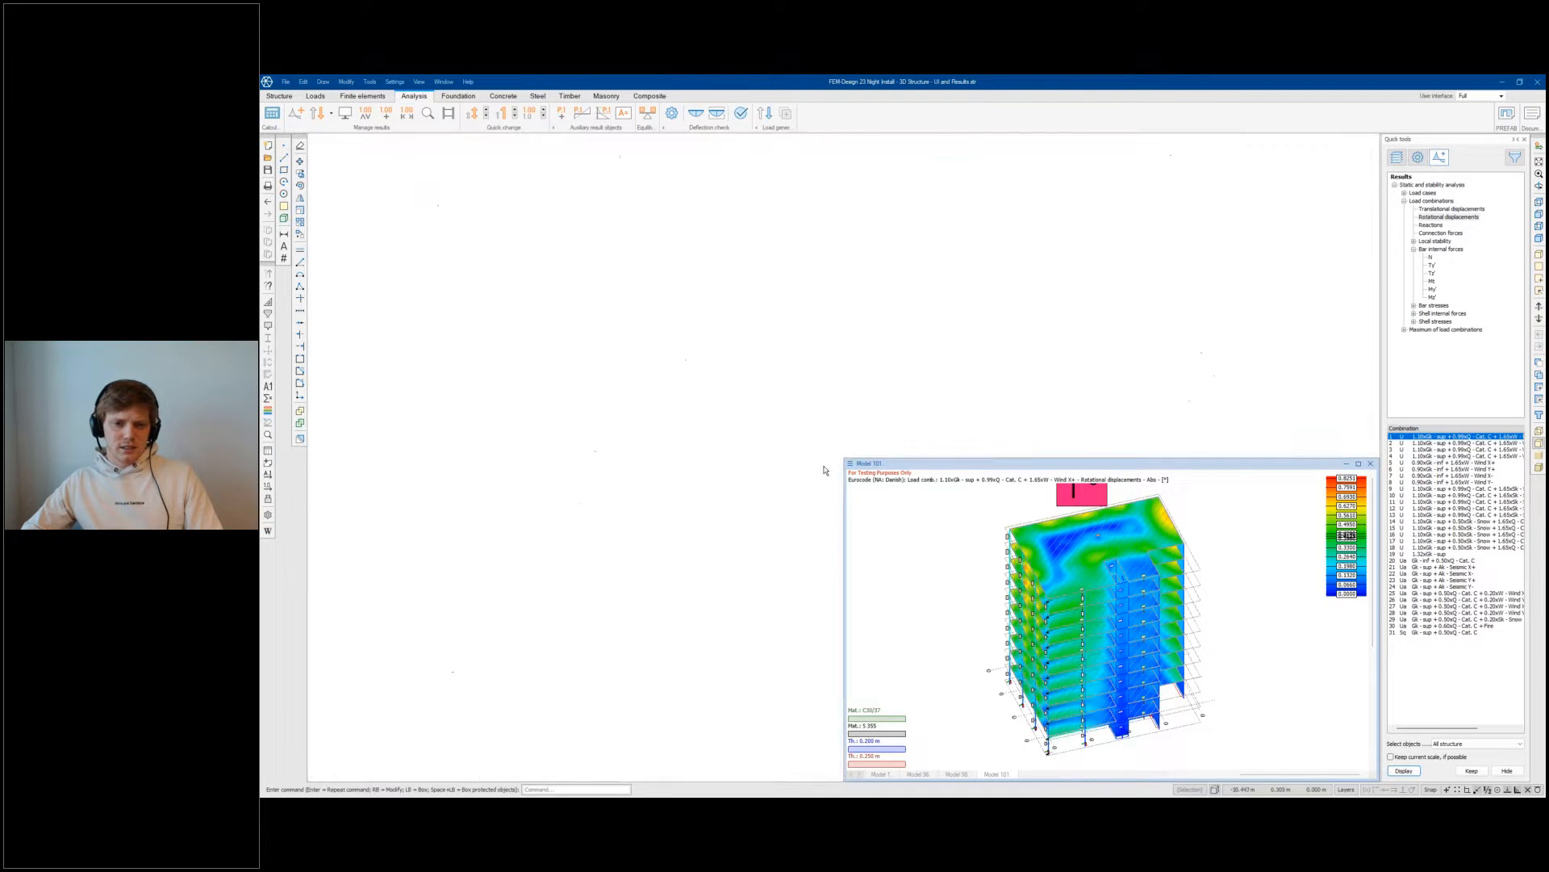
mouse_move(985, 334)
middle_mouse_down("alt")
mouse_move(993, 494)
mouse_move(989, 335)
middle_mouse_up("alt")
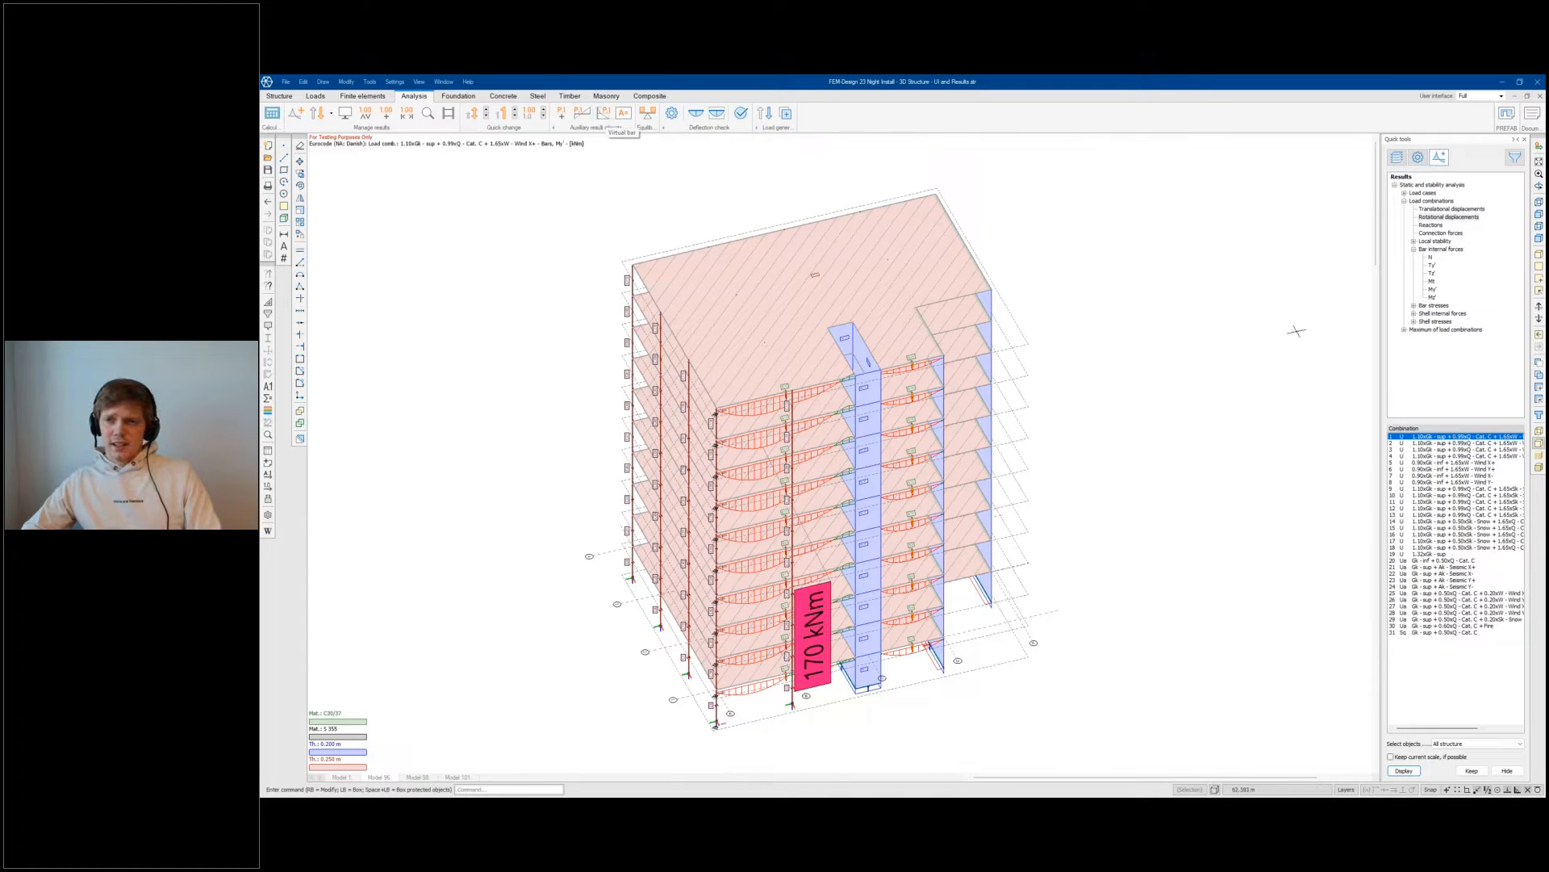
Step: Return to the structure model, select all walls with the structural element filter and hide all other objects
left_click(280, 96)
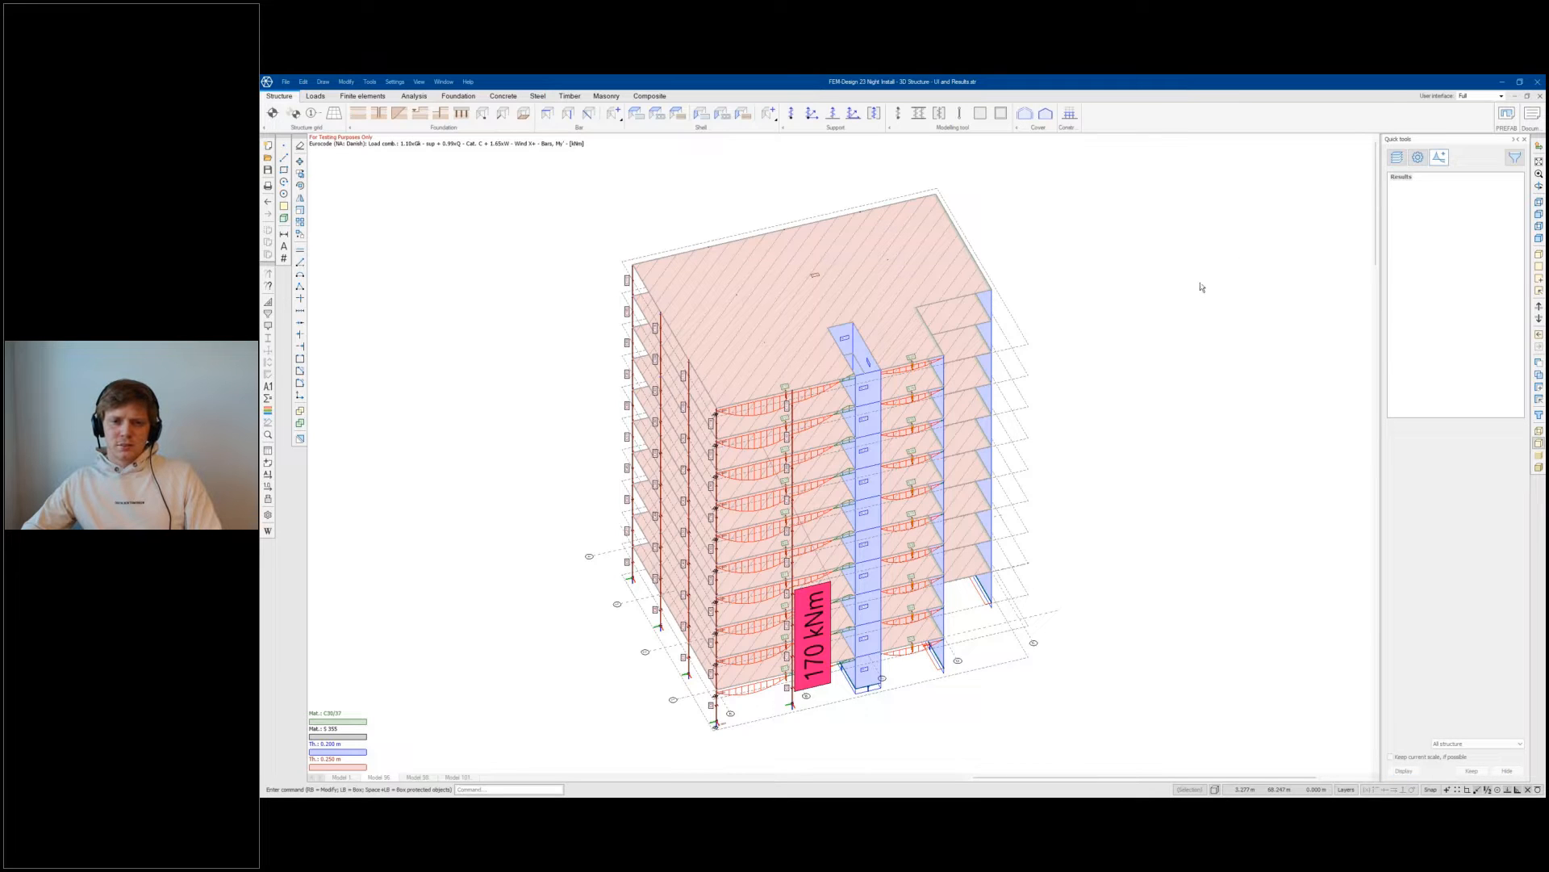
left_click(1516, 158)
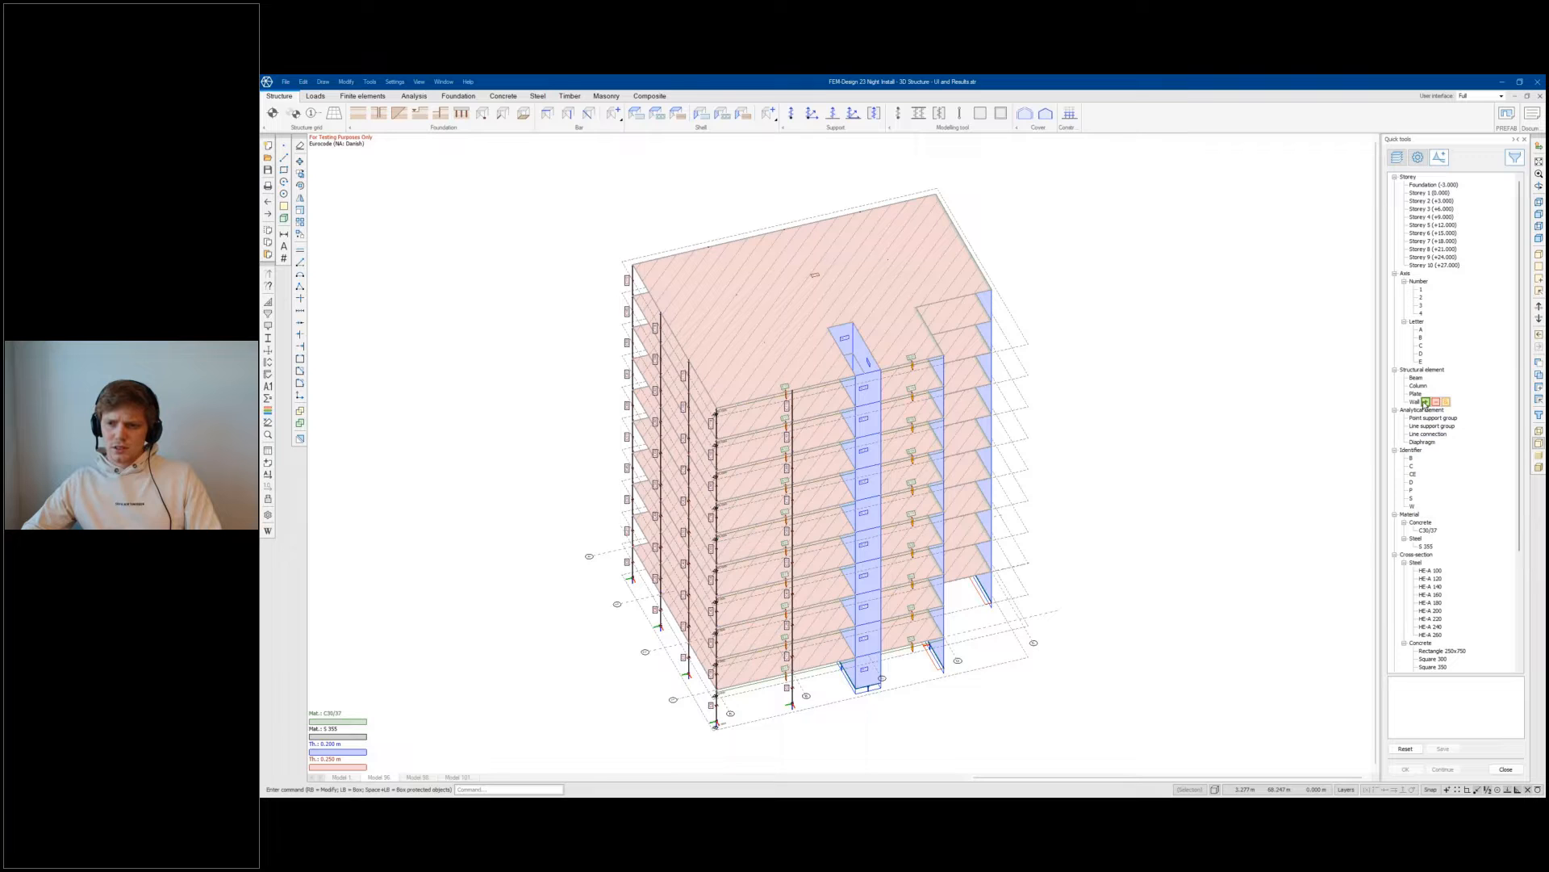
left_click(1426, 402)
scroll(1425, 451, "down", 6)
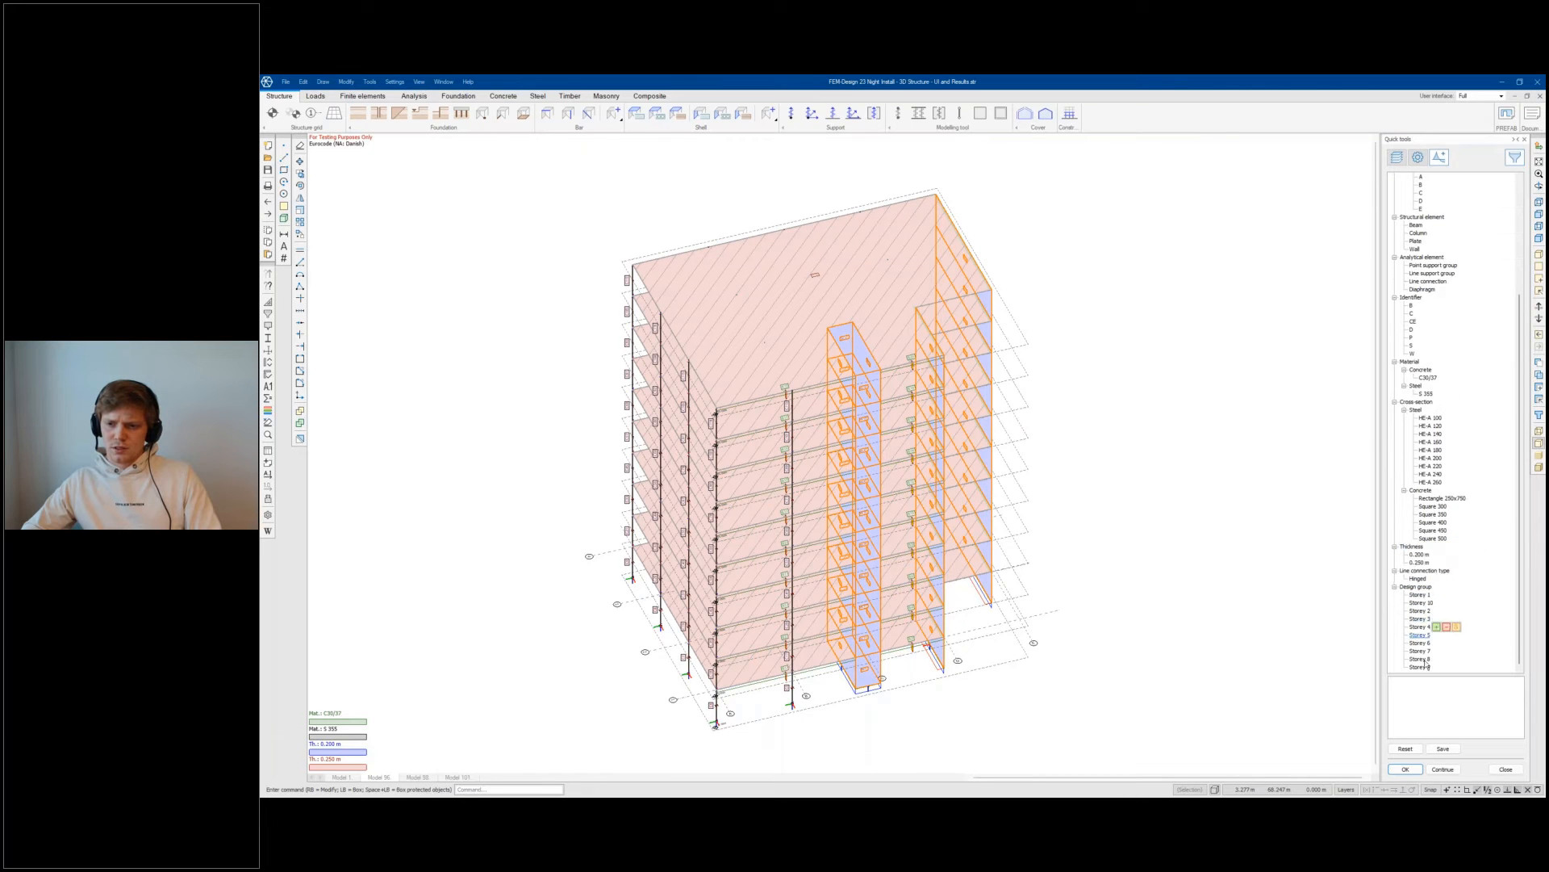
left_click(1405, 768)
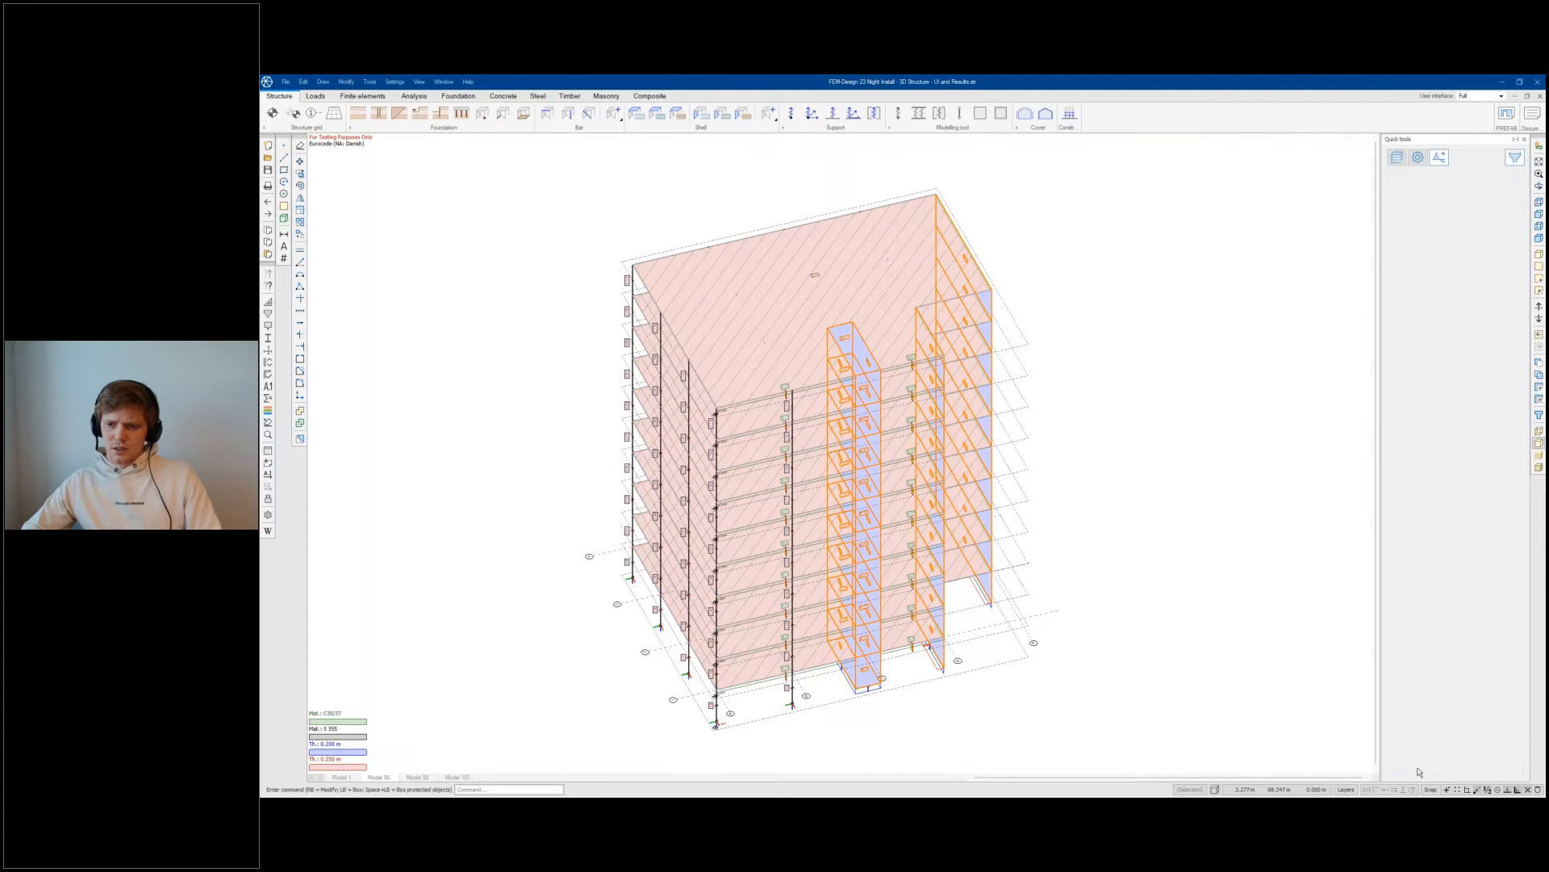
right_click(1441, 682)
left_click(1473, 638)
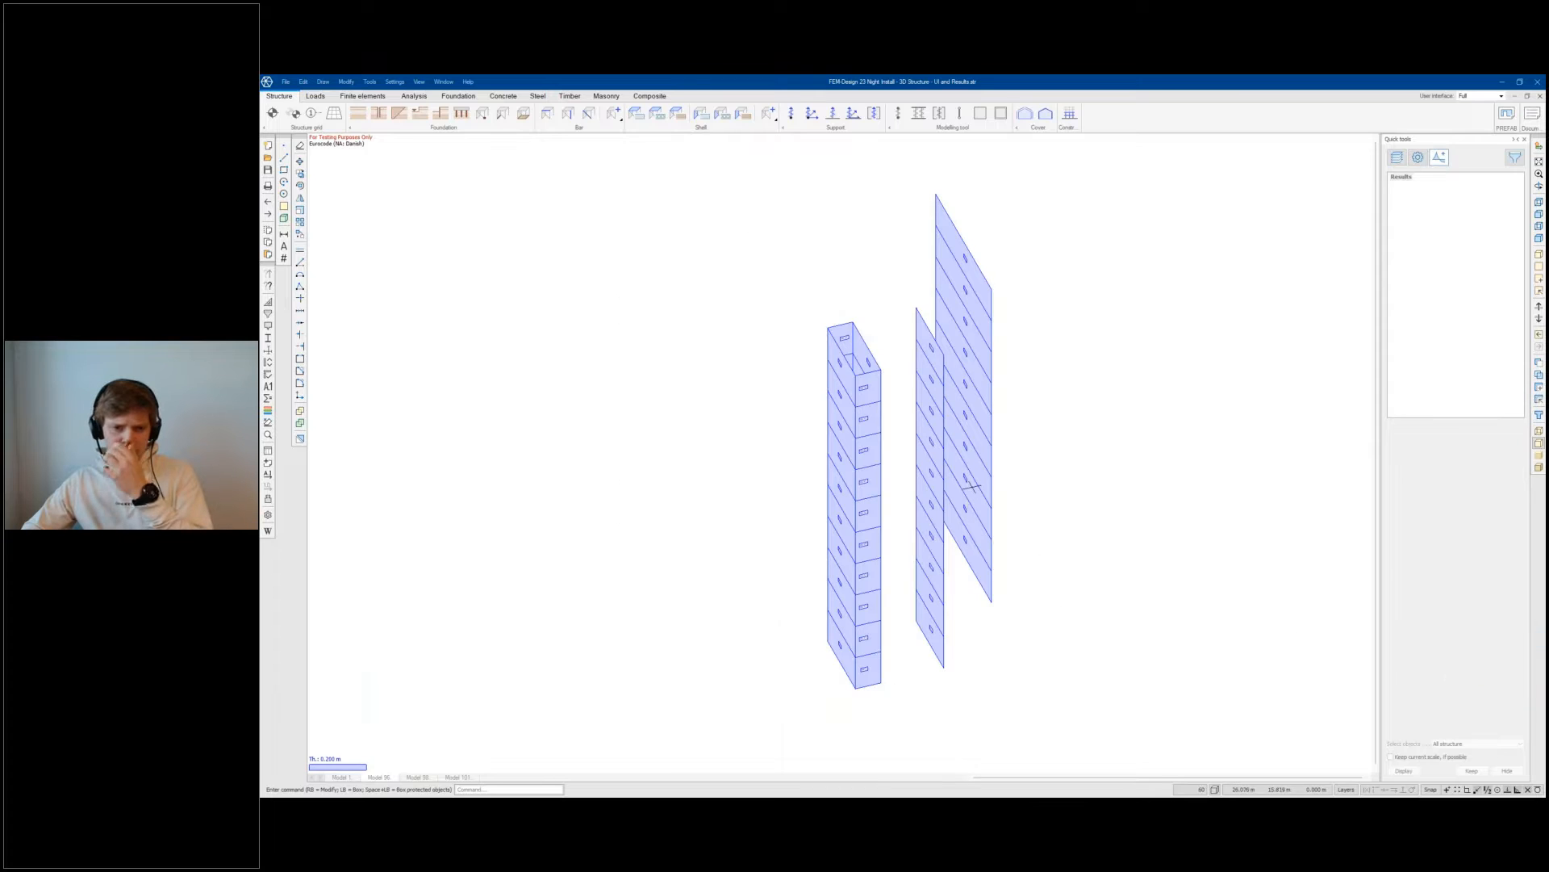
middle_click_drag(882, 414, 883, 415, "shift")
left_click_drag(880, 496, 858, 398)
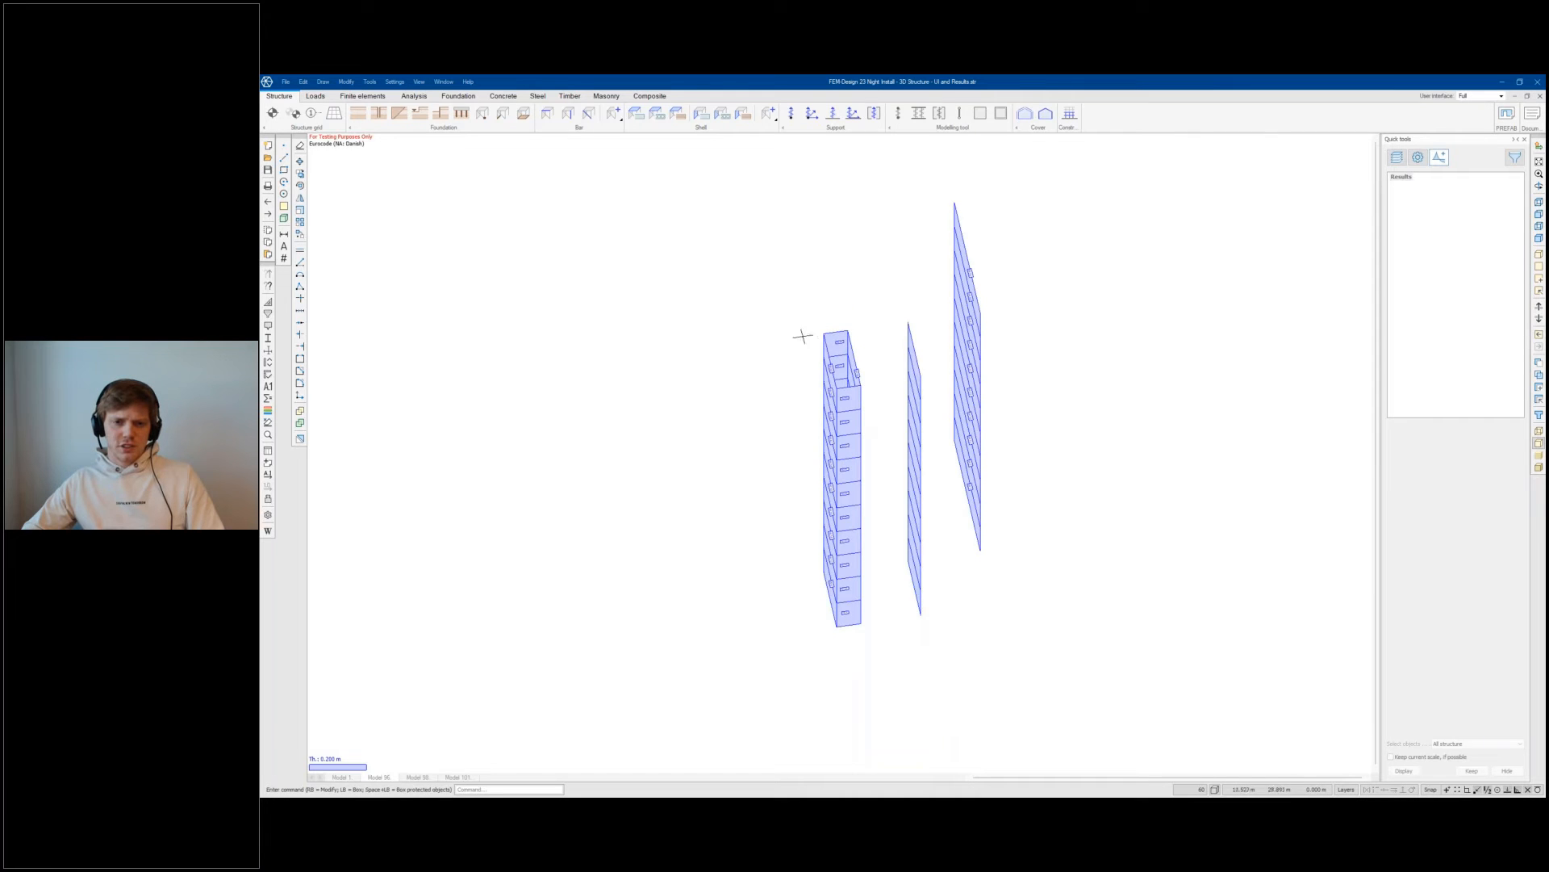
scroll(797, 343, "down", 1)
left_click(976, 554)
left_click(873, 224)
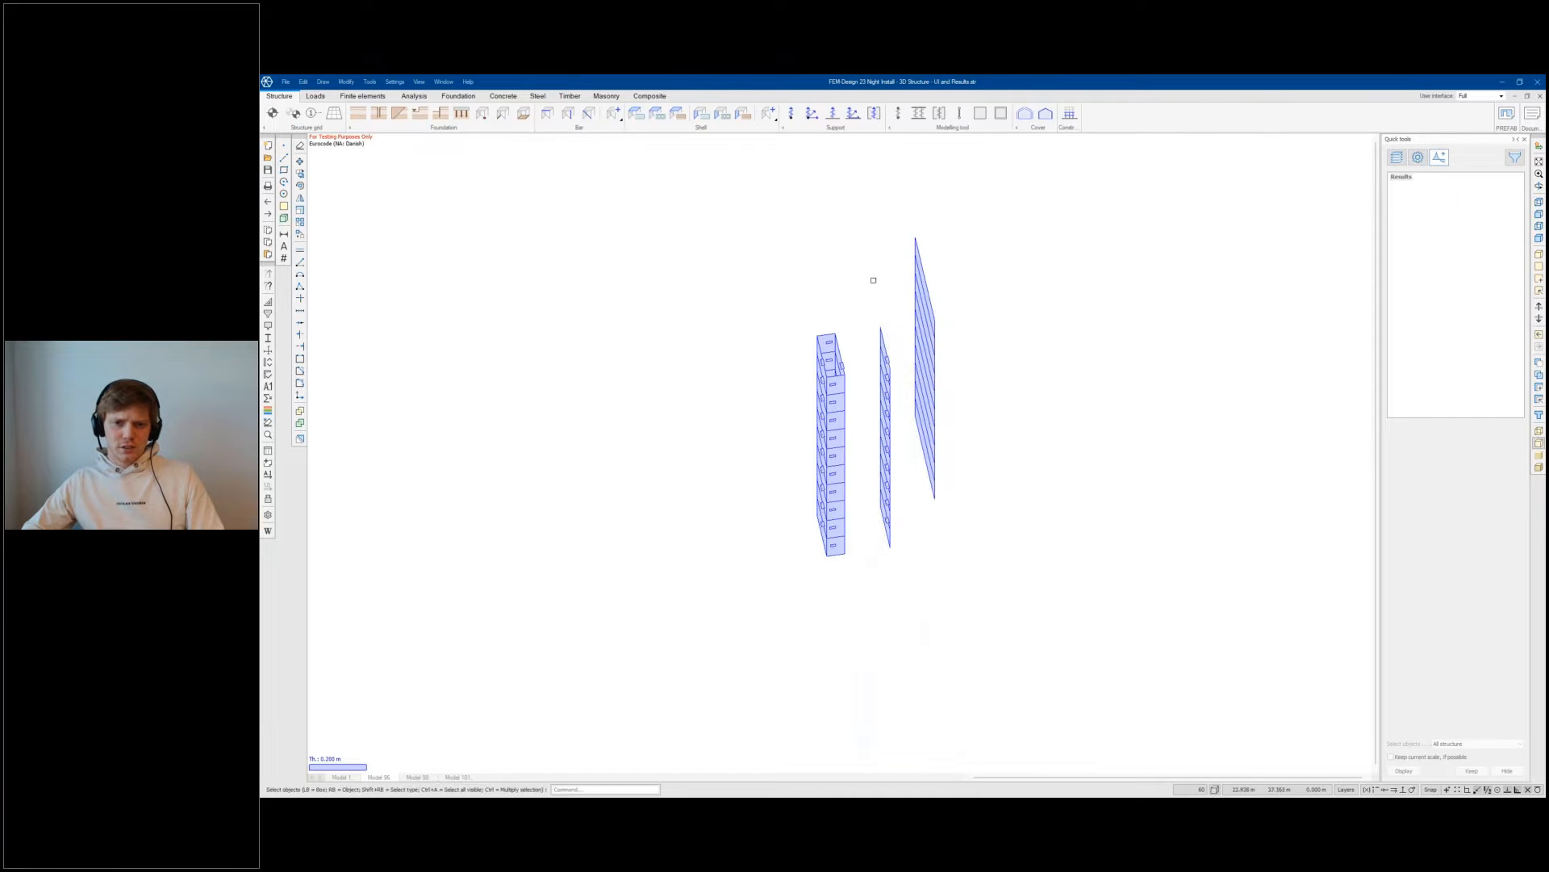
left_click(975, 550)
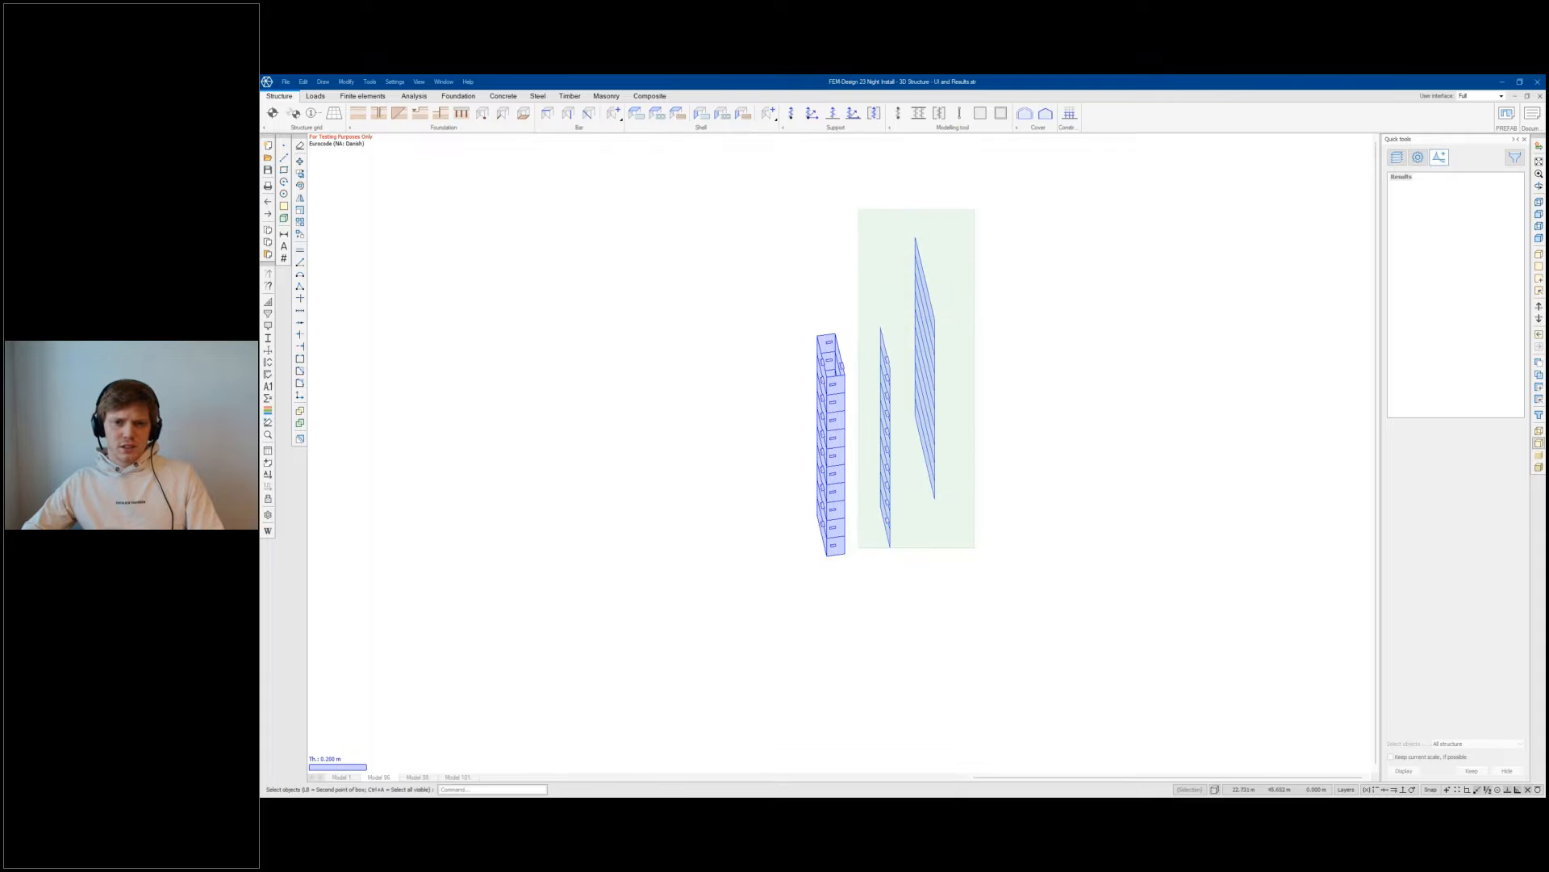
left_click(857, 208)
key("Escape")
middle_click_drag(928, 376, 978, 346)
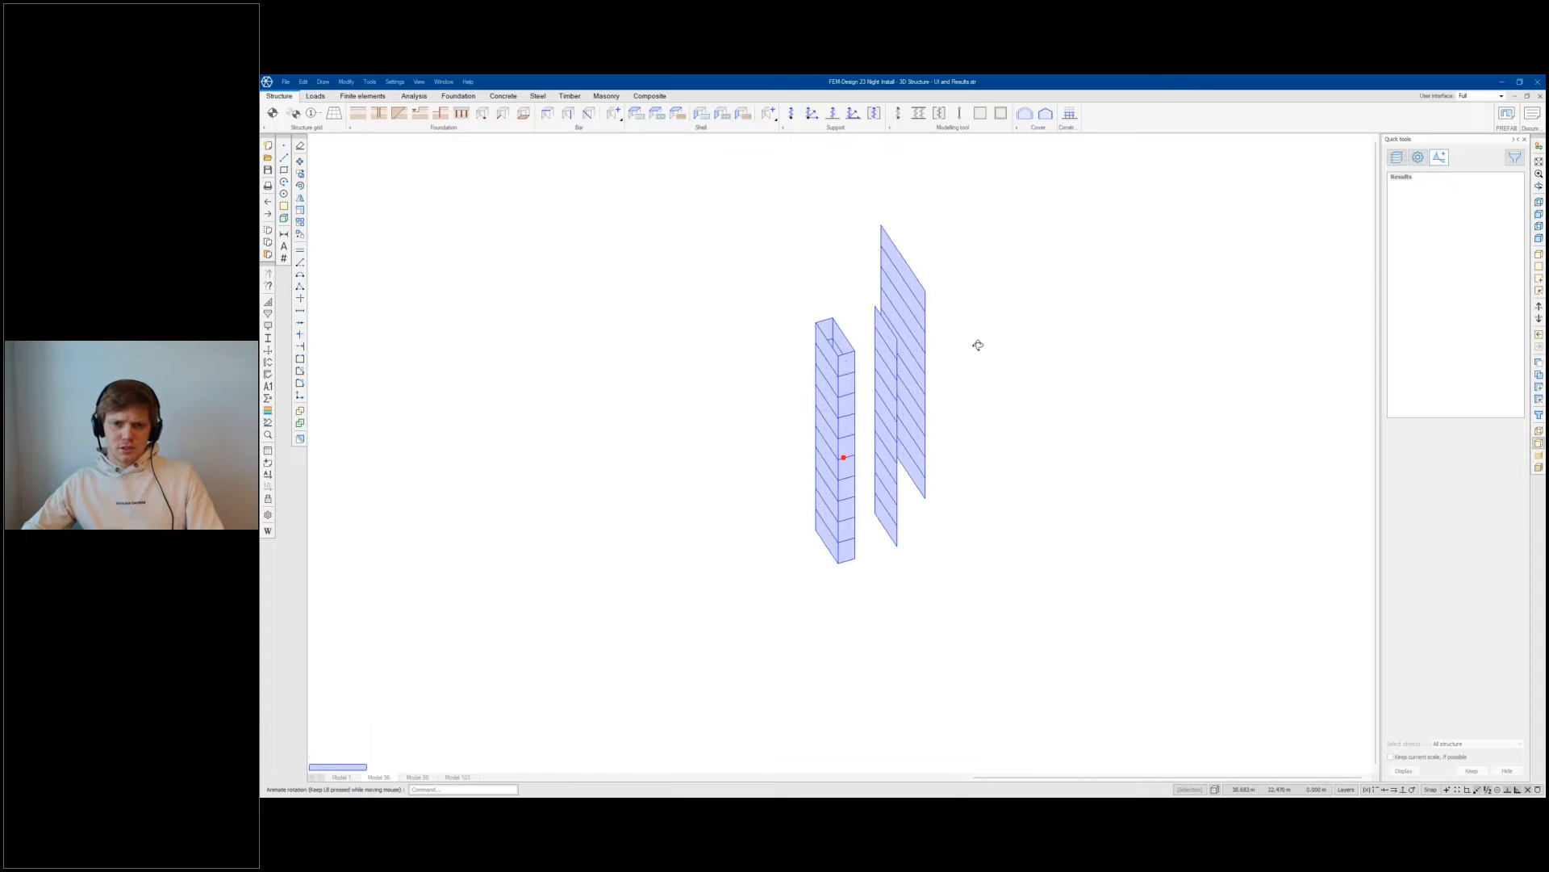
right_click(912, 350)
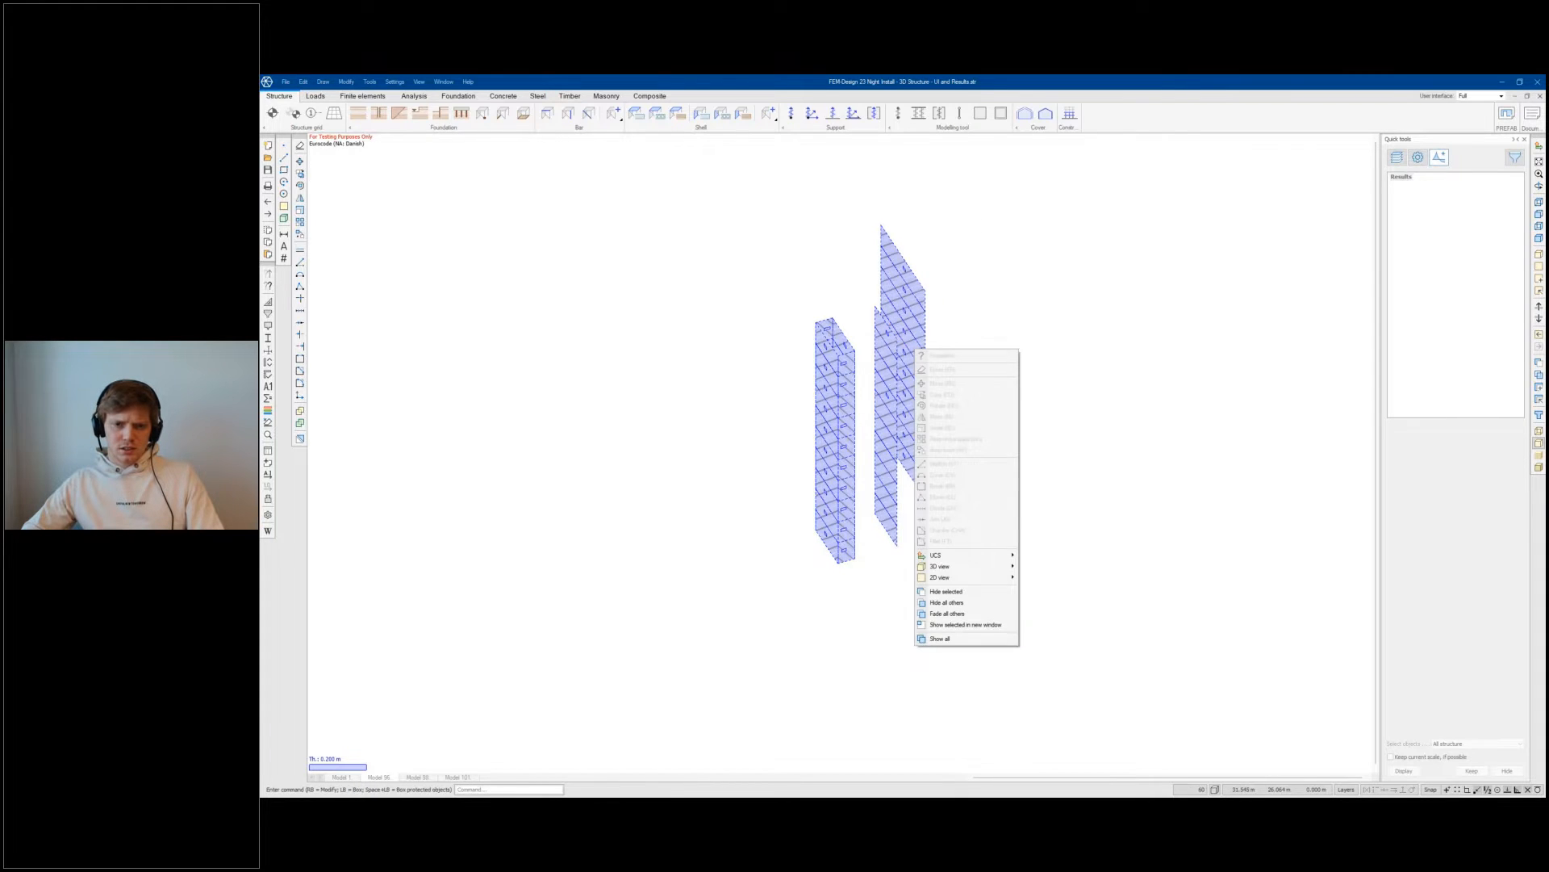
key("Escape")
left_click(965, 591)
left_click(869, 209)
key("Escape")
right_click(897, 259)
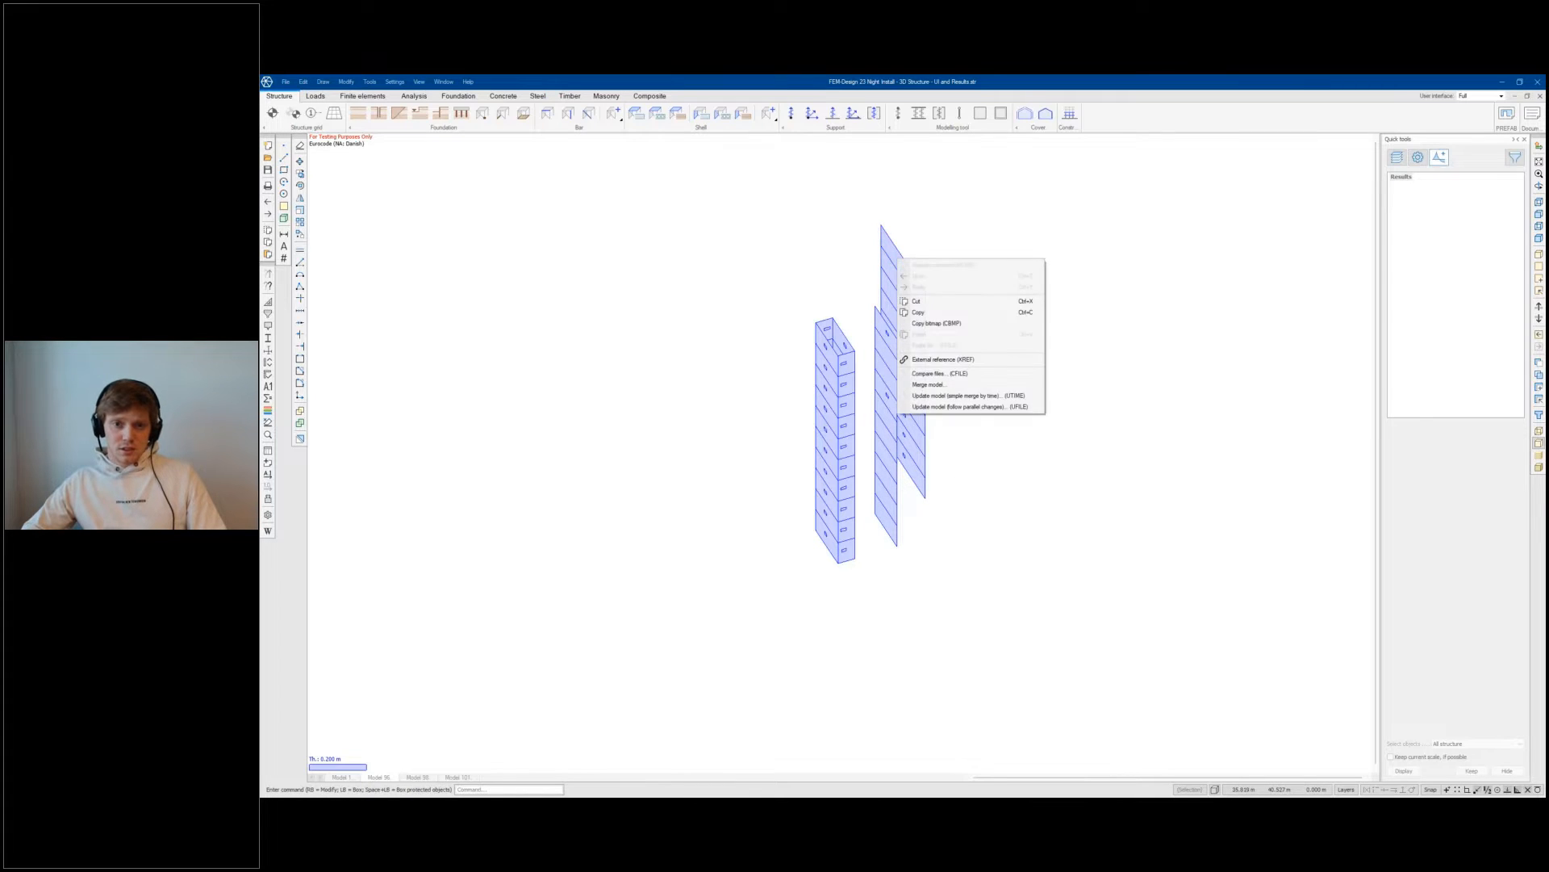
key("Escape")
right_click(896, 258)
key("Escape")
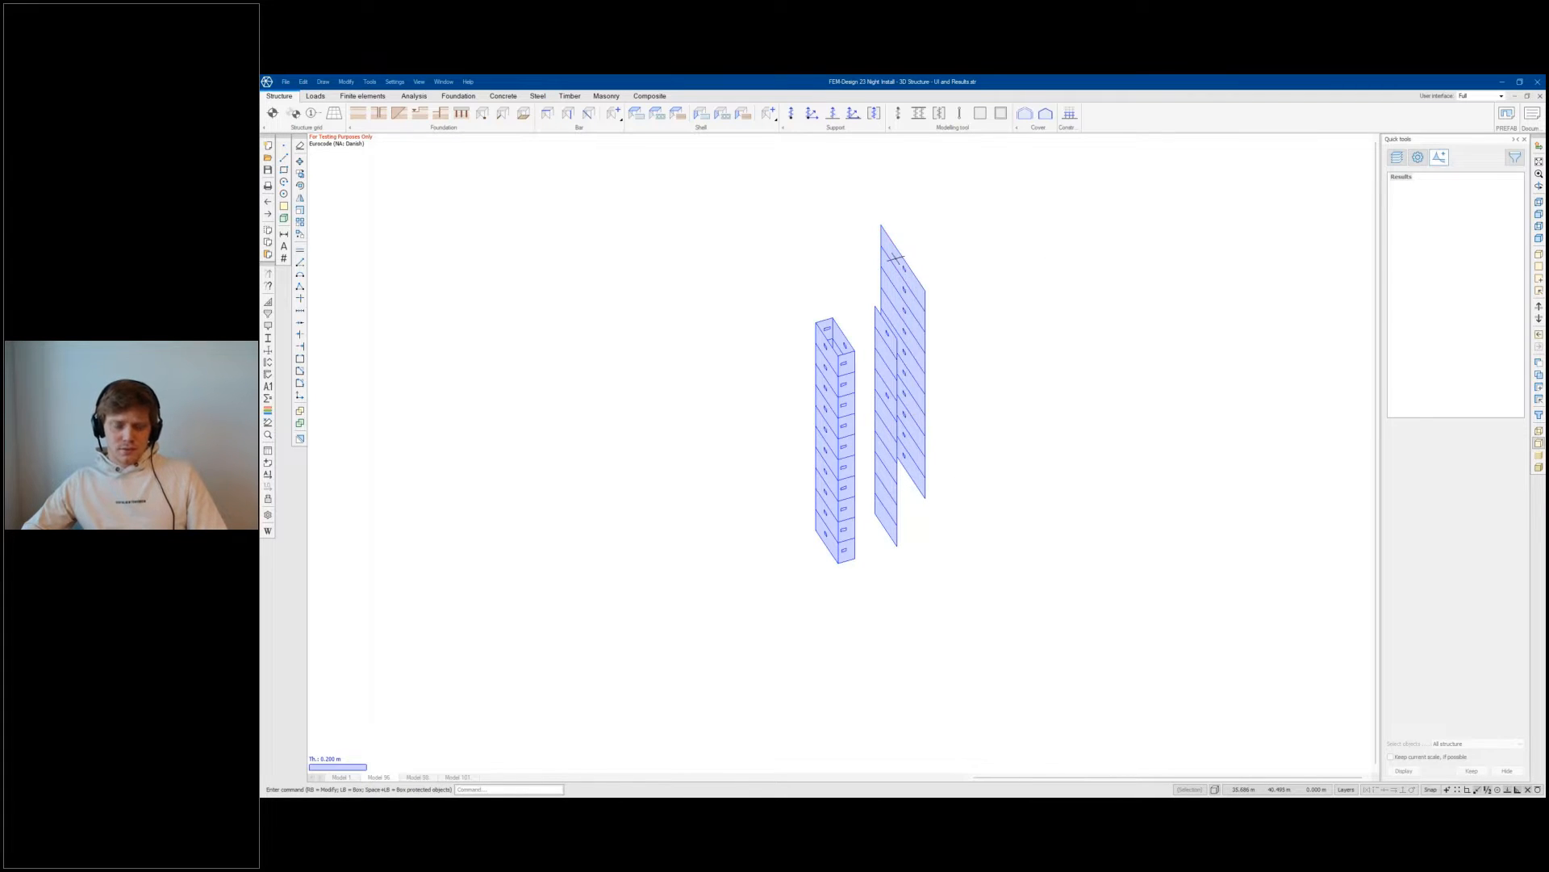
right_click(894, 276)
key("Escape")
scroll(895, 277, "up", 1)
mouse_move(999, 294)
middle_mouse_down("shift")
mouse_move(970, 344)
mouse_move(968, 395)
mouse_move(905, 410)
mouse_move(937, 352)
mouse_move(834, 312)
middle_mouse_up("shift")
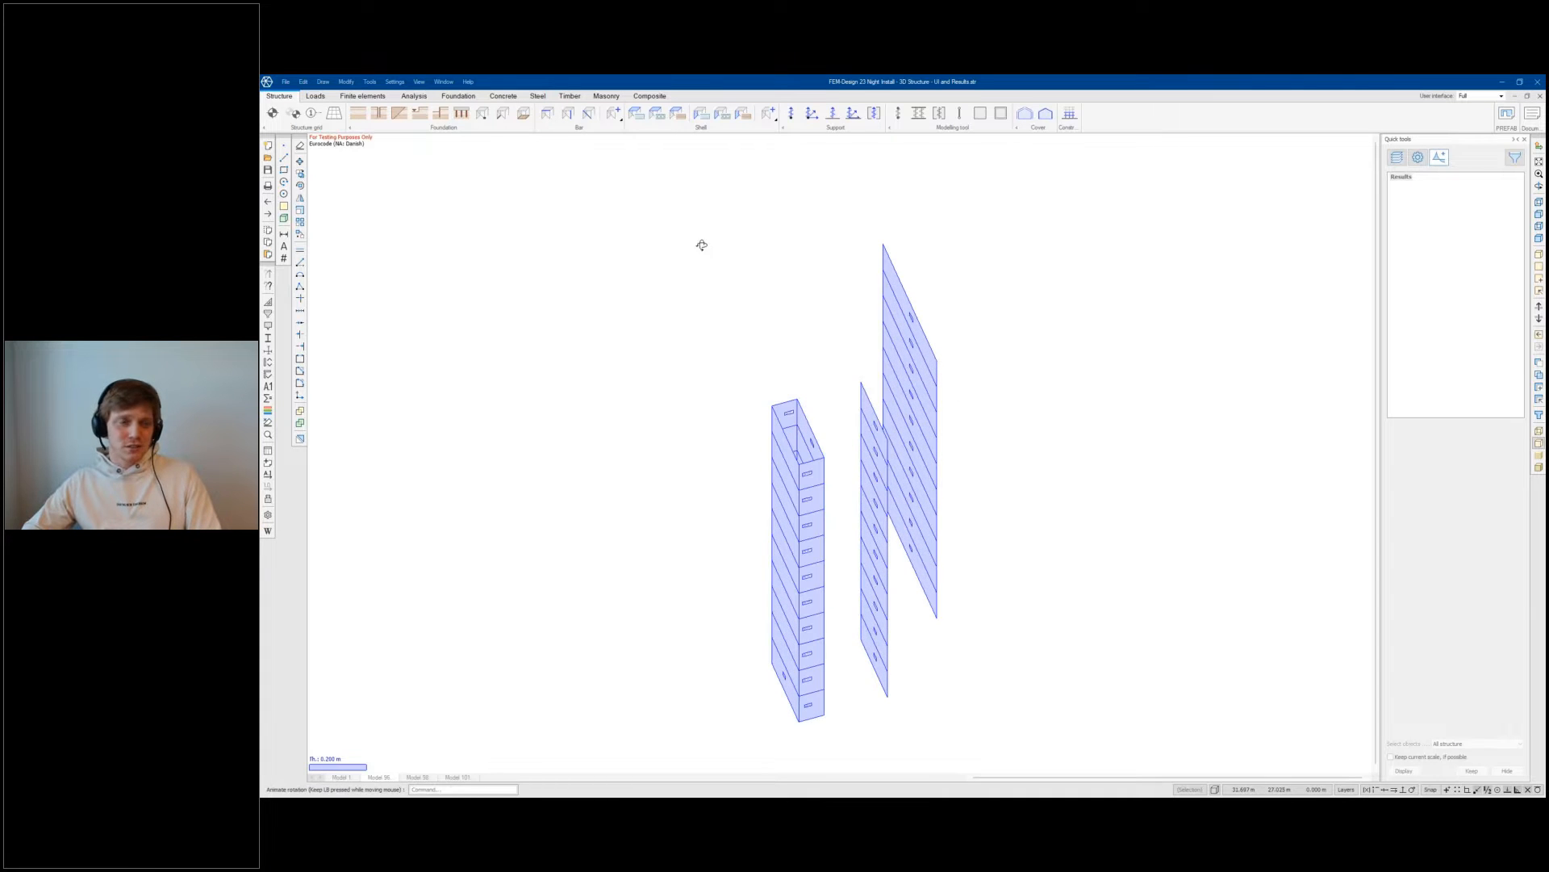
Step: Go to the analysis results and define a straight virtual bar at the wall core, selecting its analytical objects
left_click(414, 96)
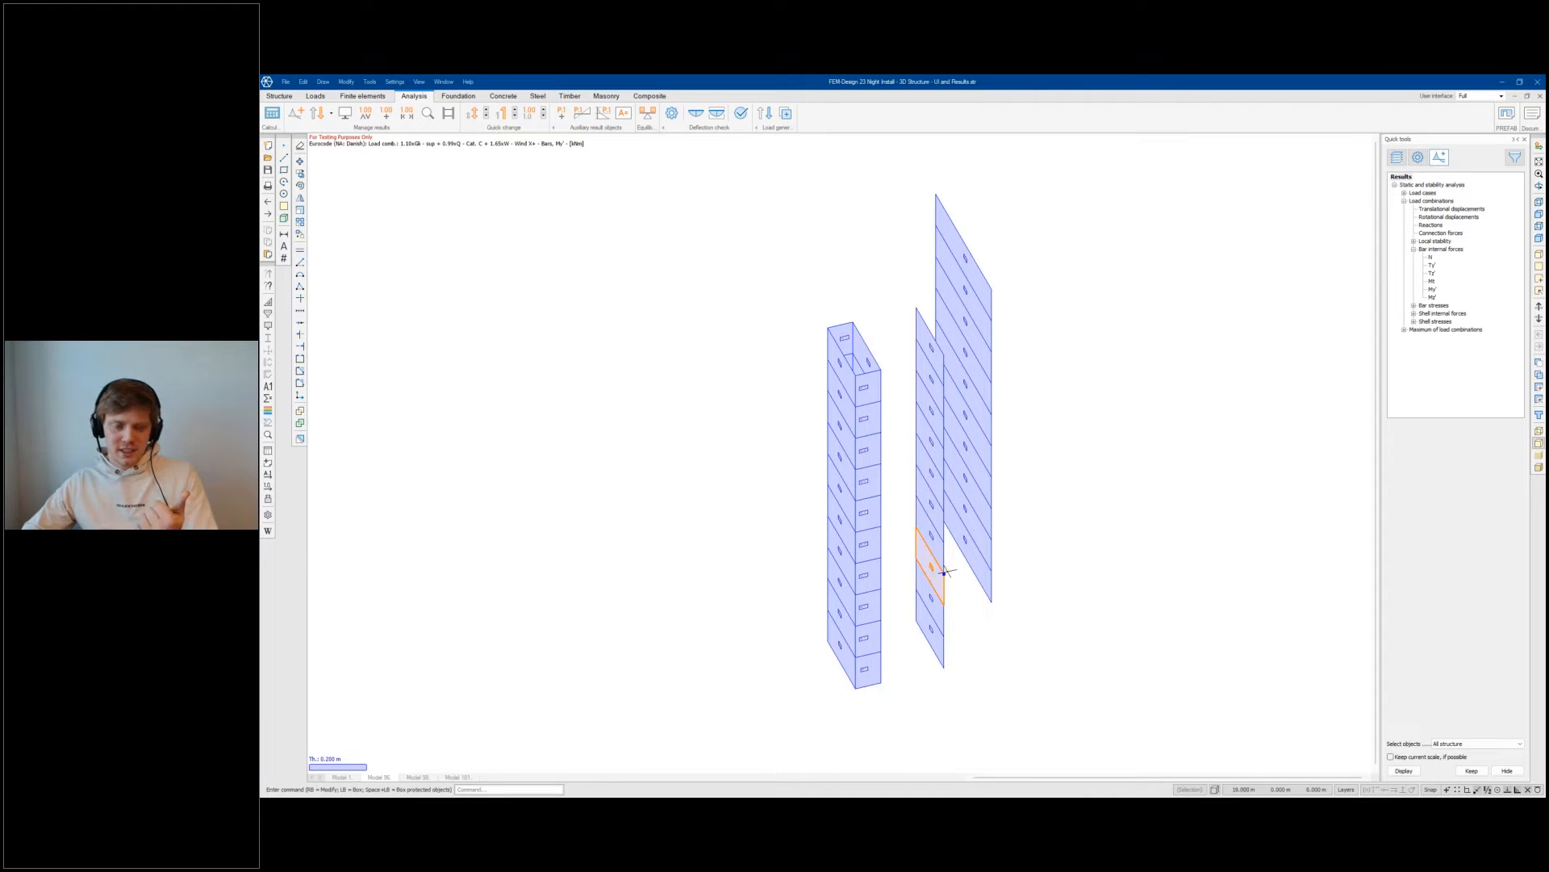
mouse_move(944, 570)
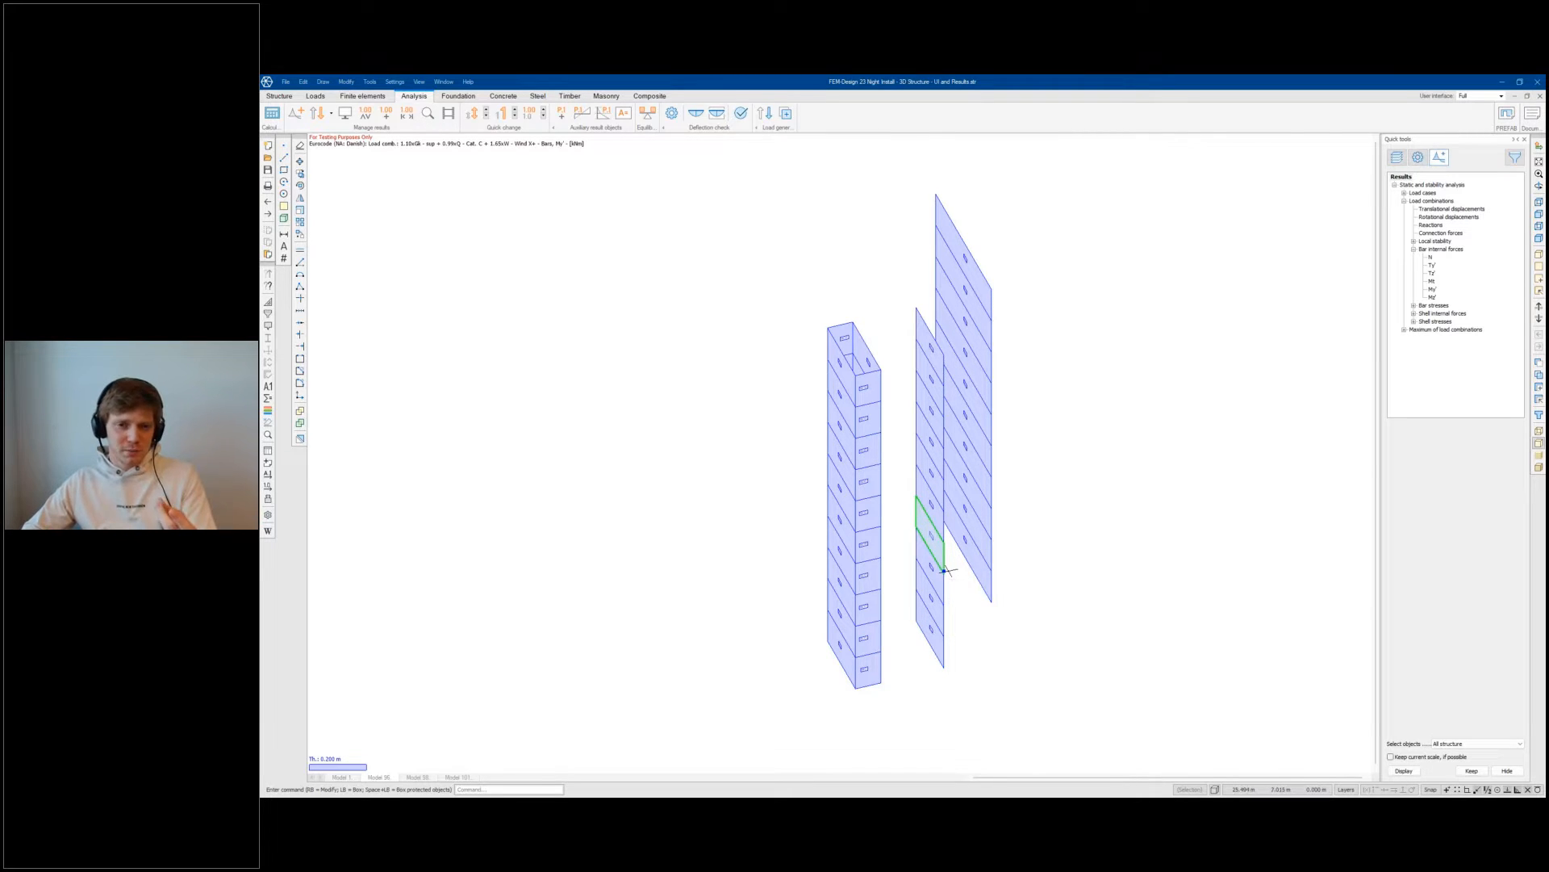
left_click(602, 114)
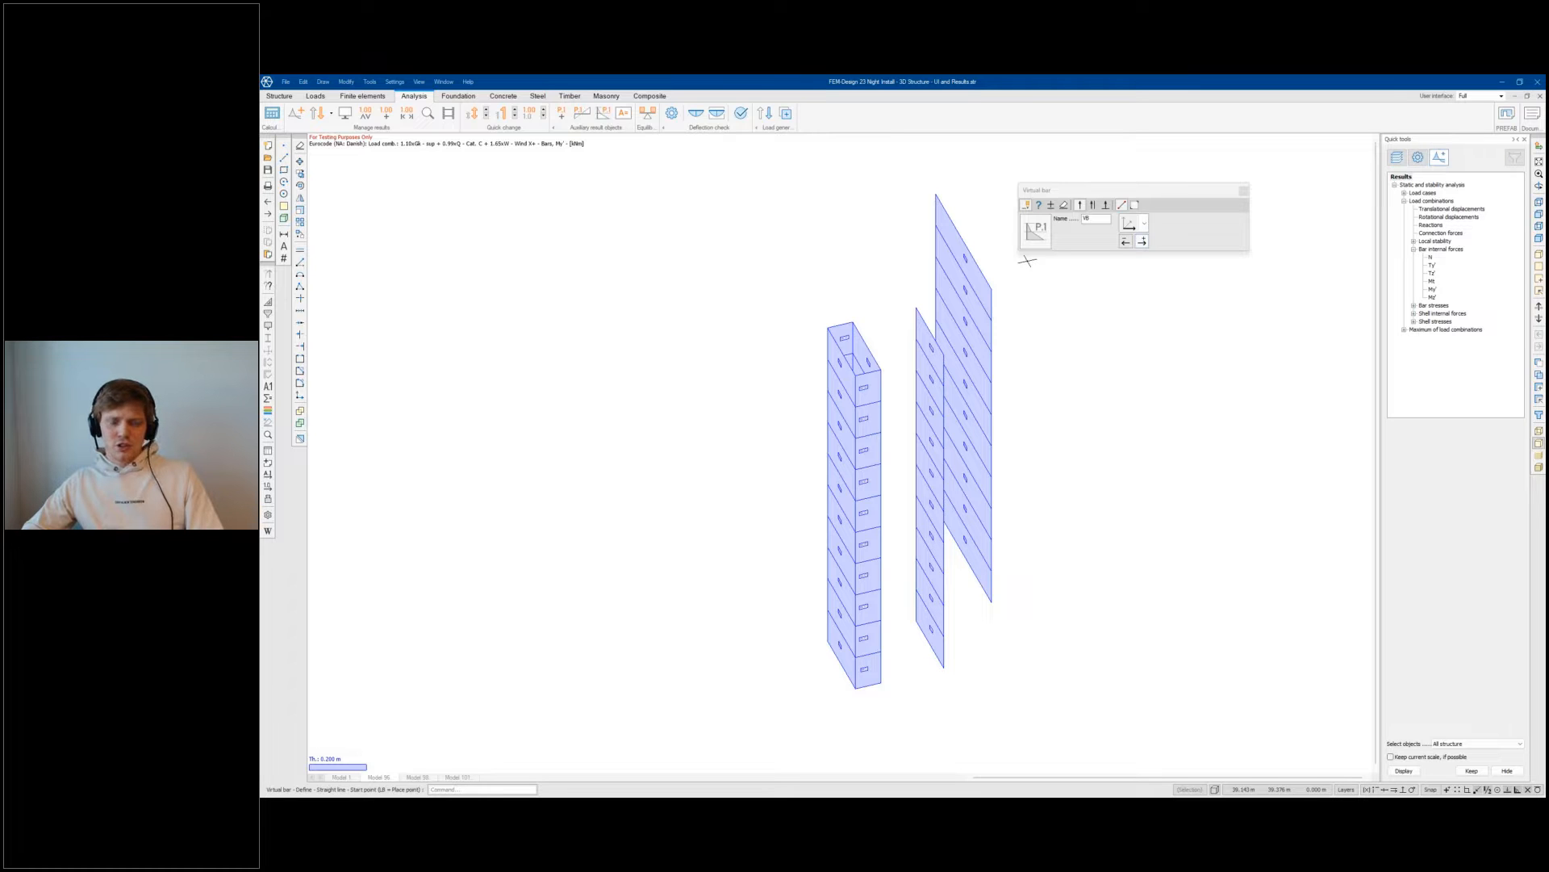
middle_click_drag(961, 478, 955, 607, "shift")
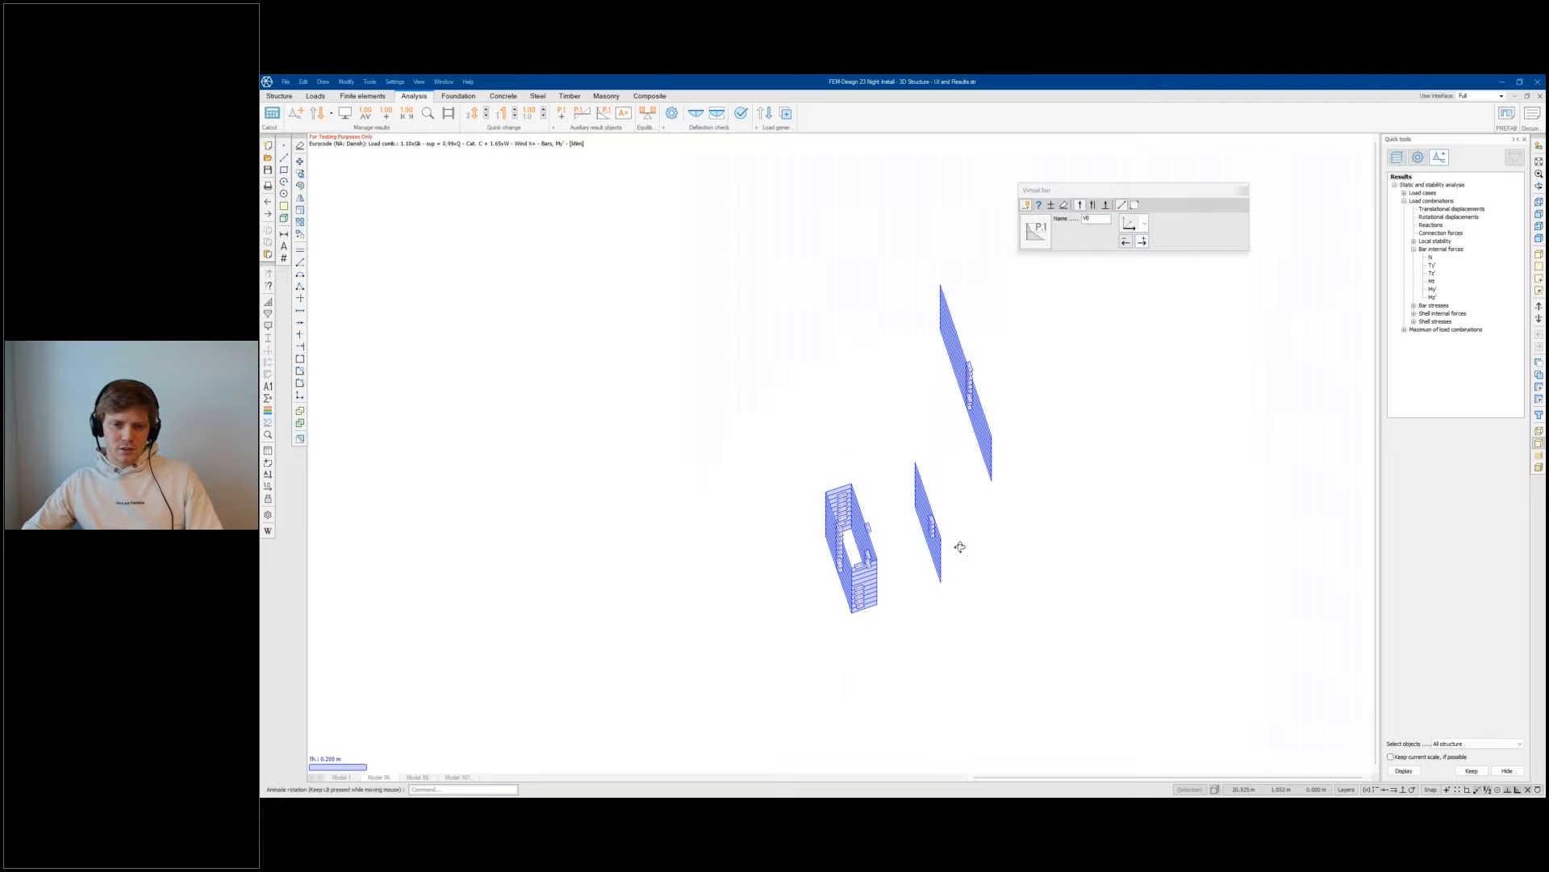
scroll(844, 519, "up", 3)
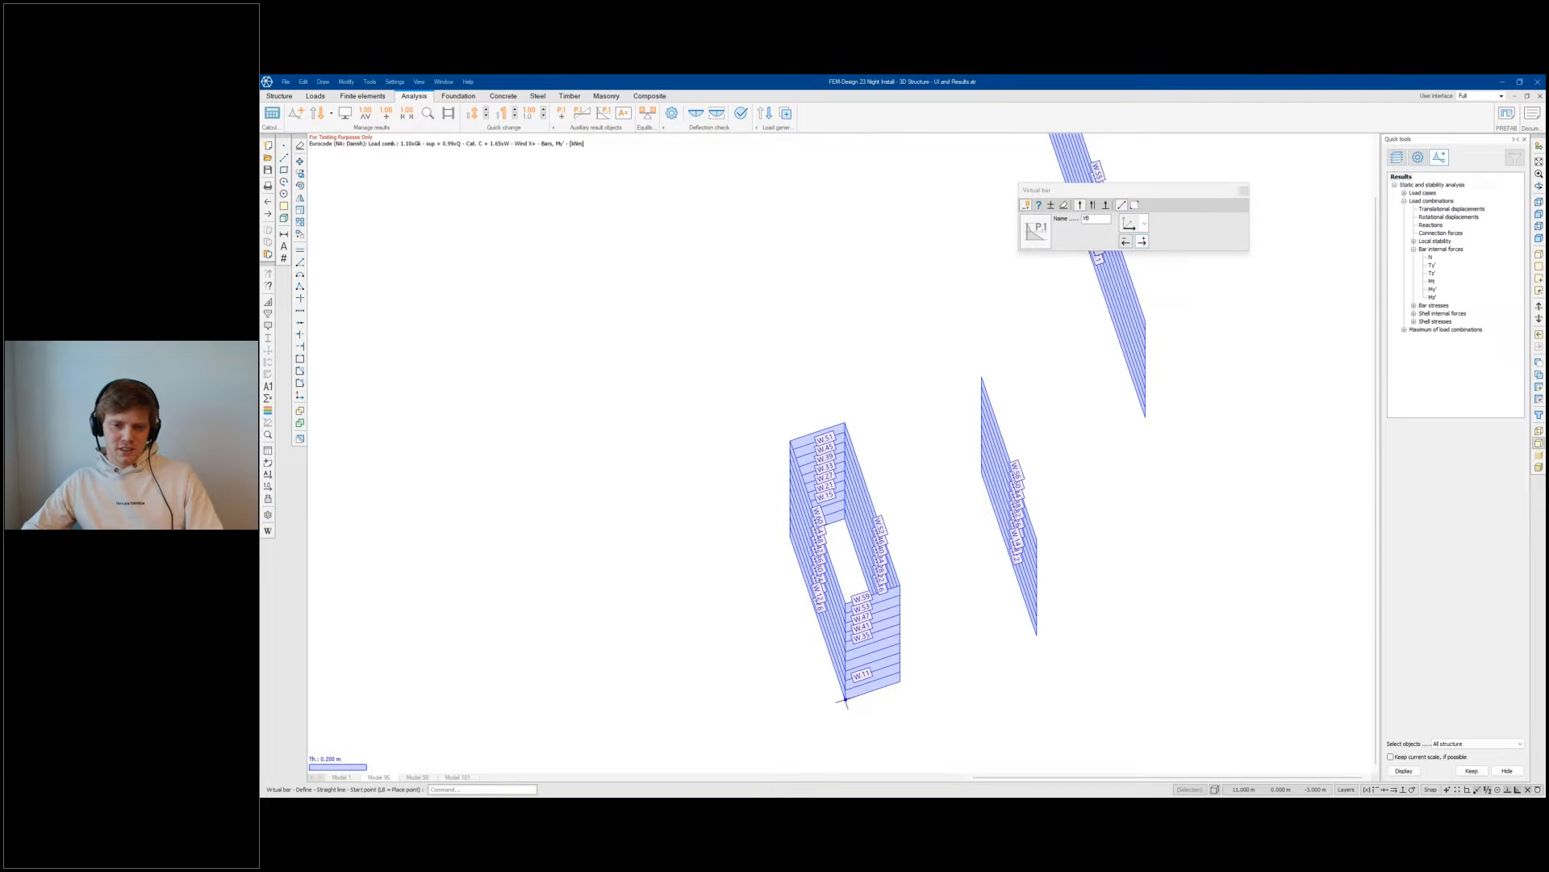
left_click(850, 513)
left_click(845, 465)
scroll(895, 540, "down", 5)
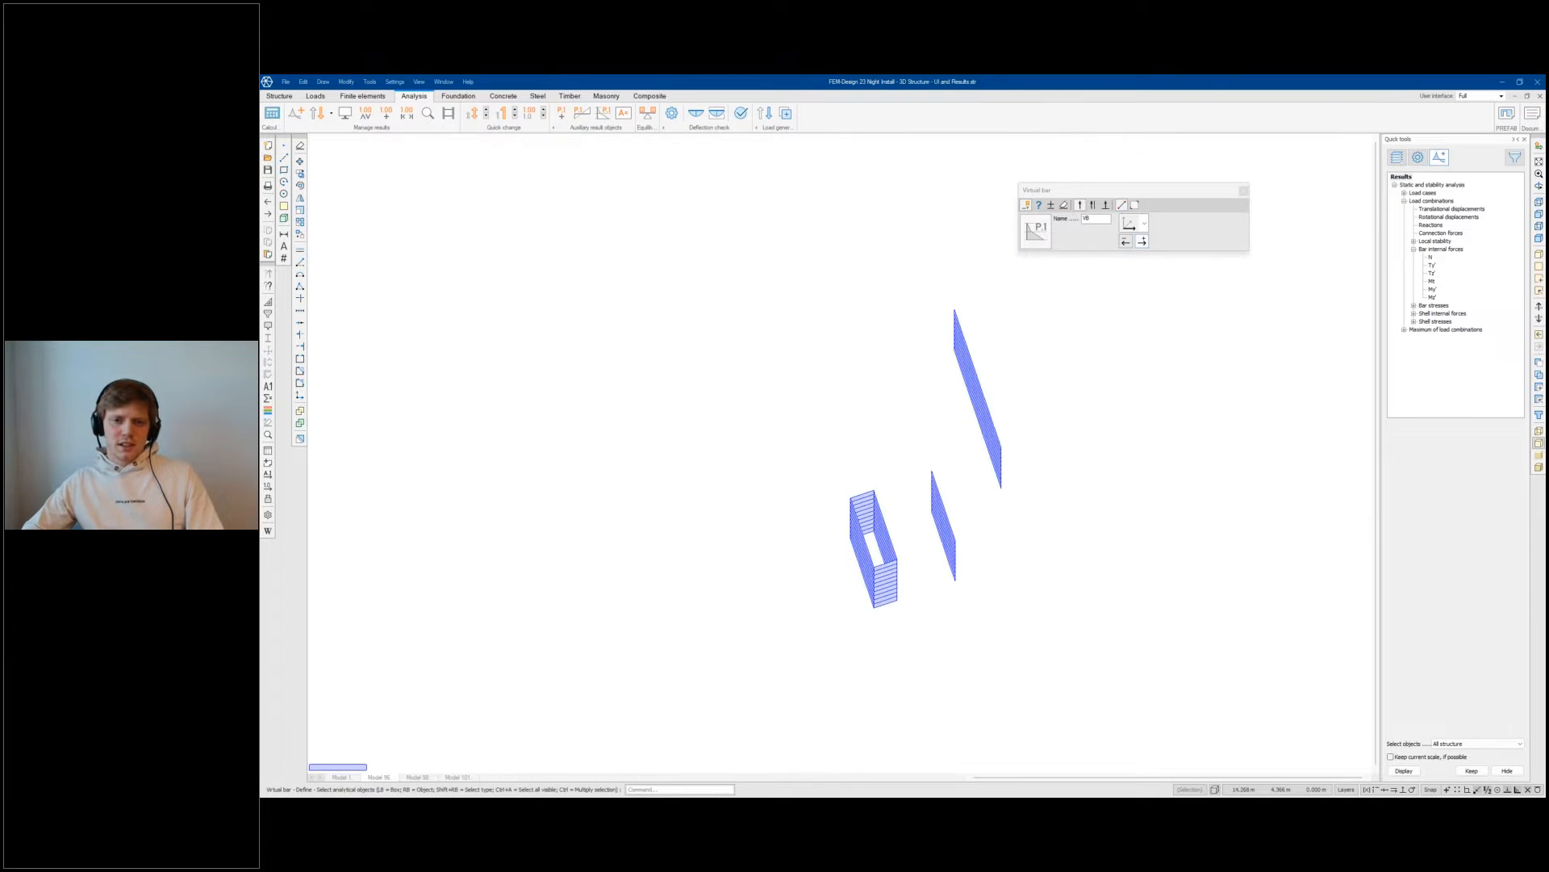
left_click(1164, 688)
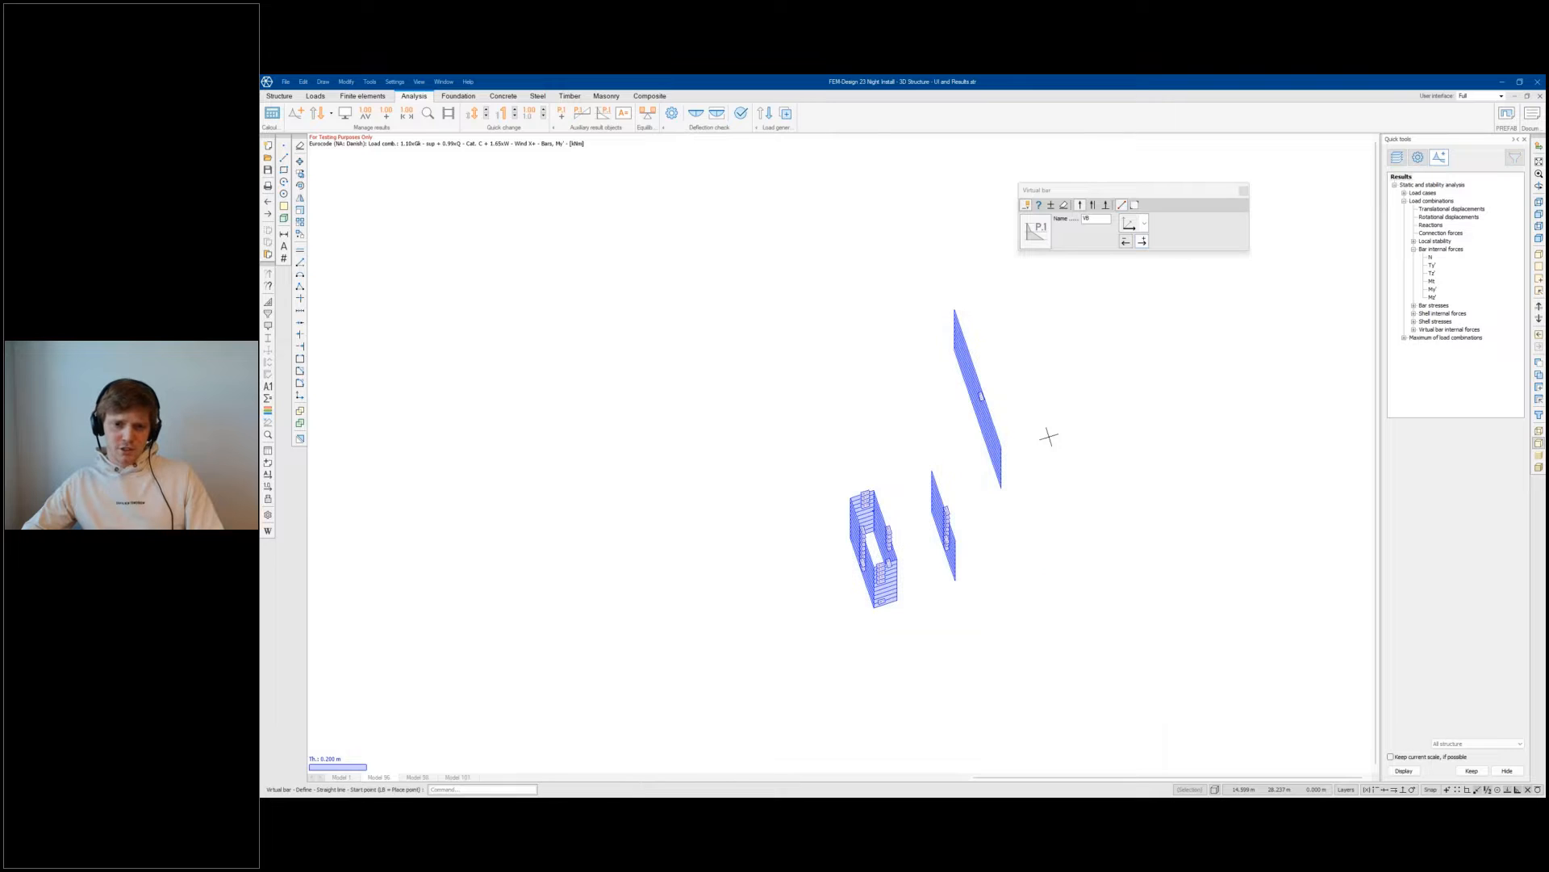
Step: Show the virtual bar's normal force N as a graph for the first load combination and view it from another side
middle_click_drag(1049, 436, 1093, 325)
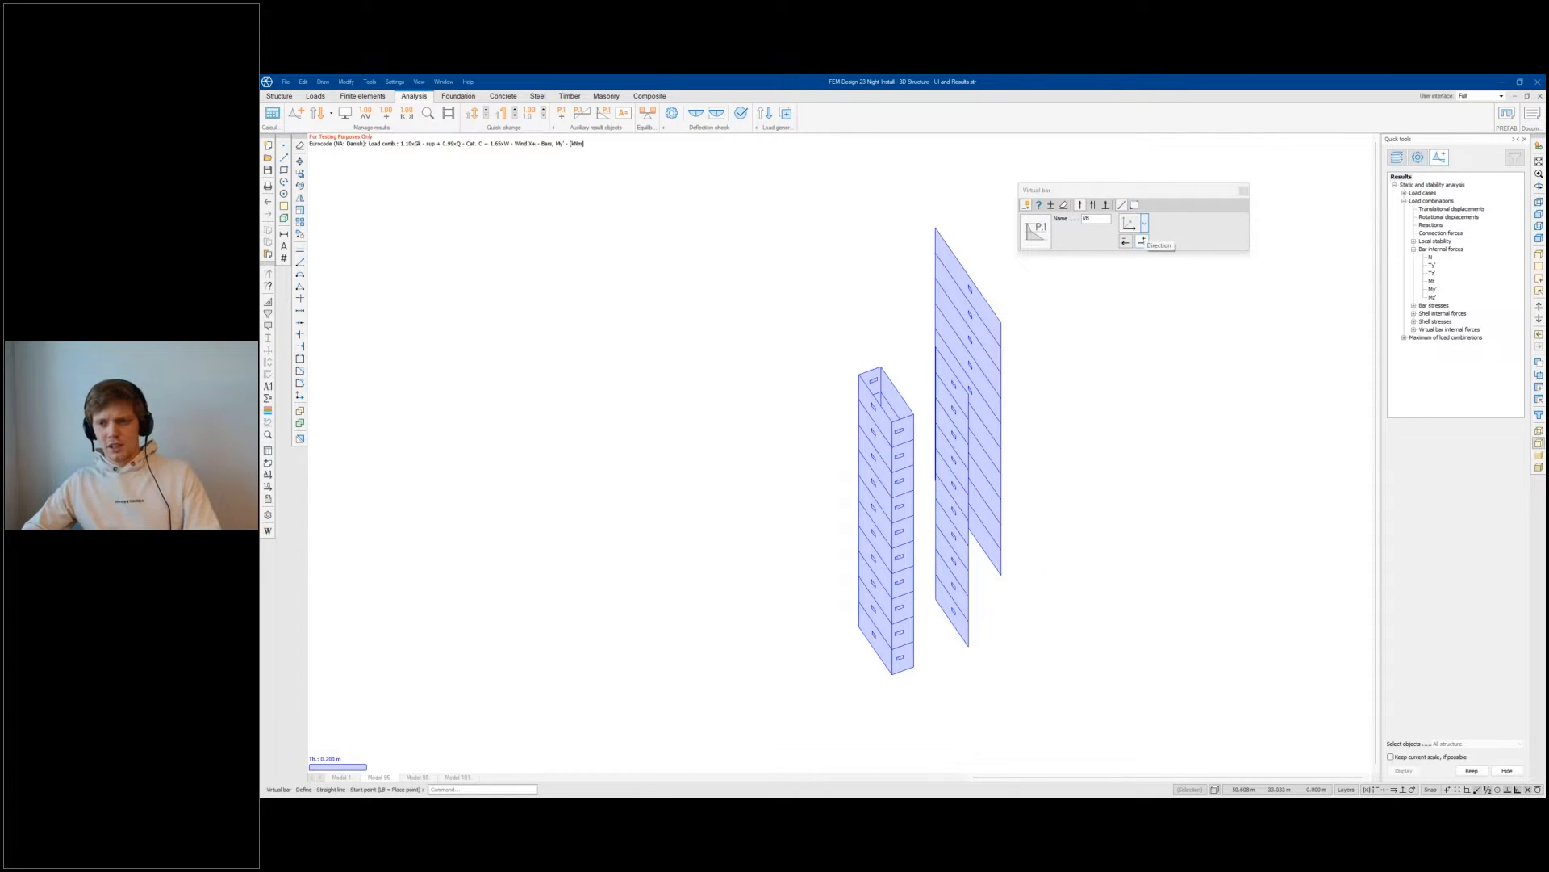
left_click(1414, 329)
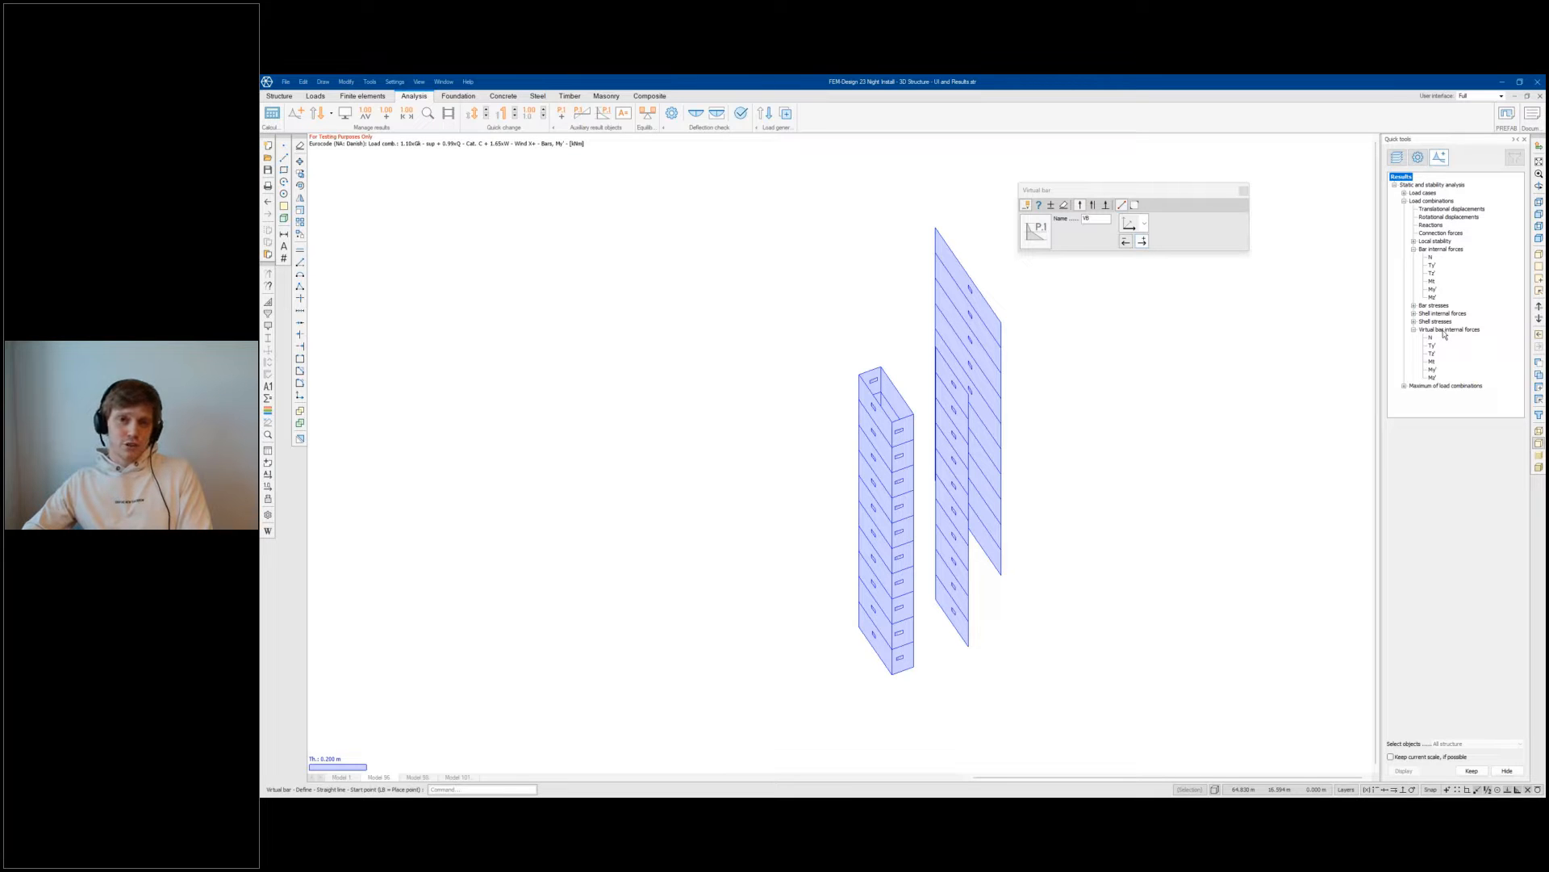
left_click(1431, 337)
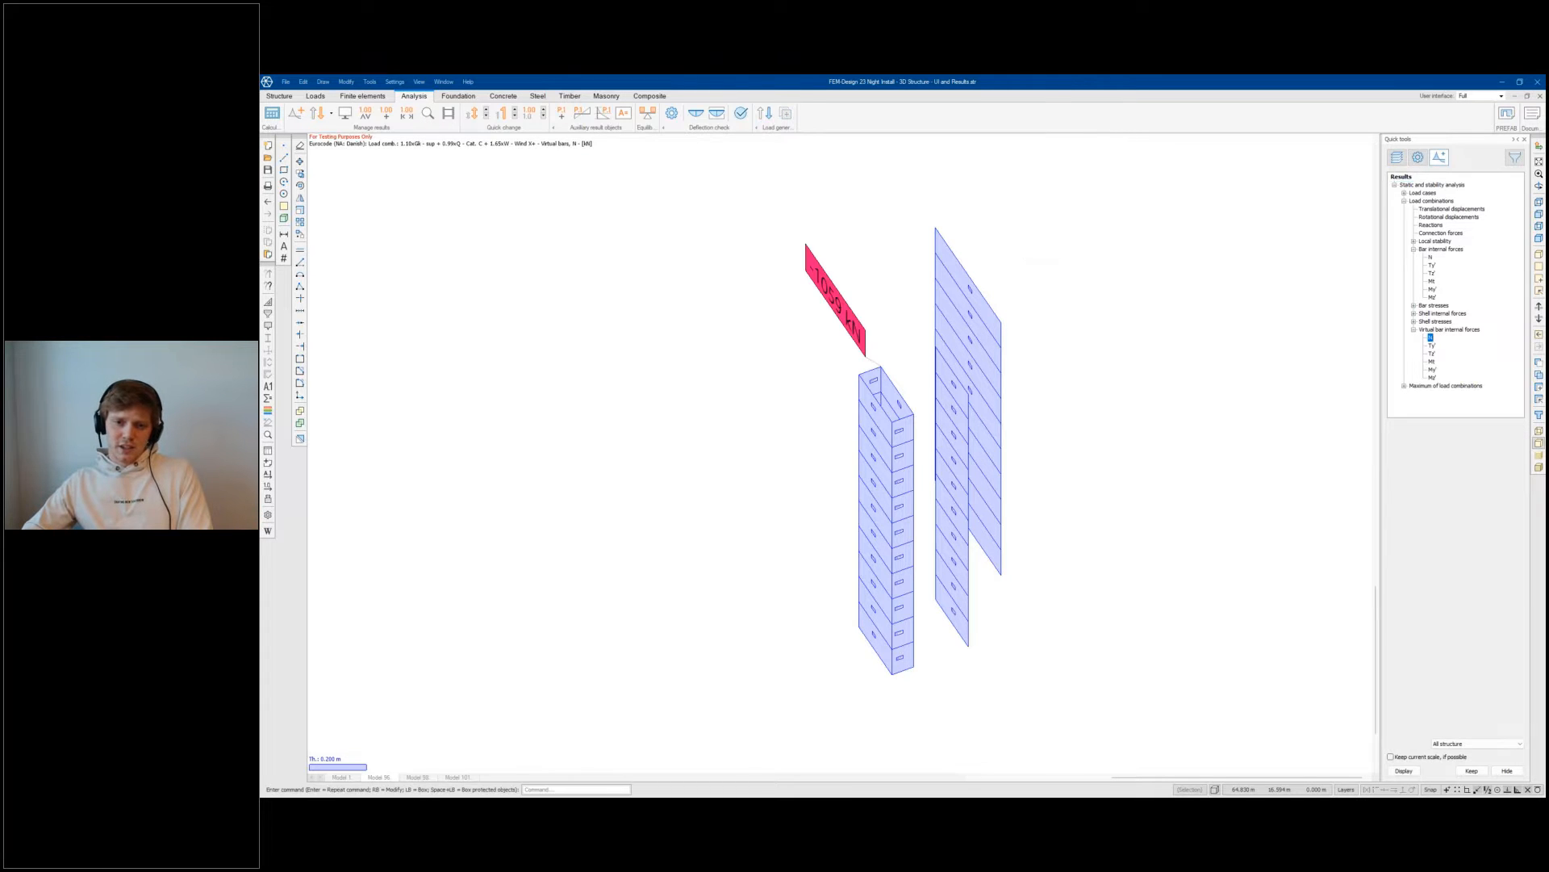
middle_click_drag(989, 436, 661, 463, "shift")
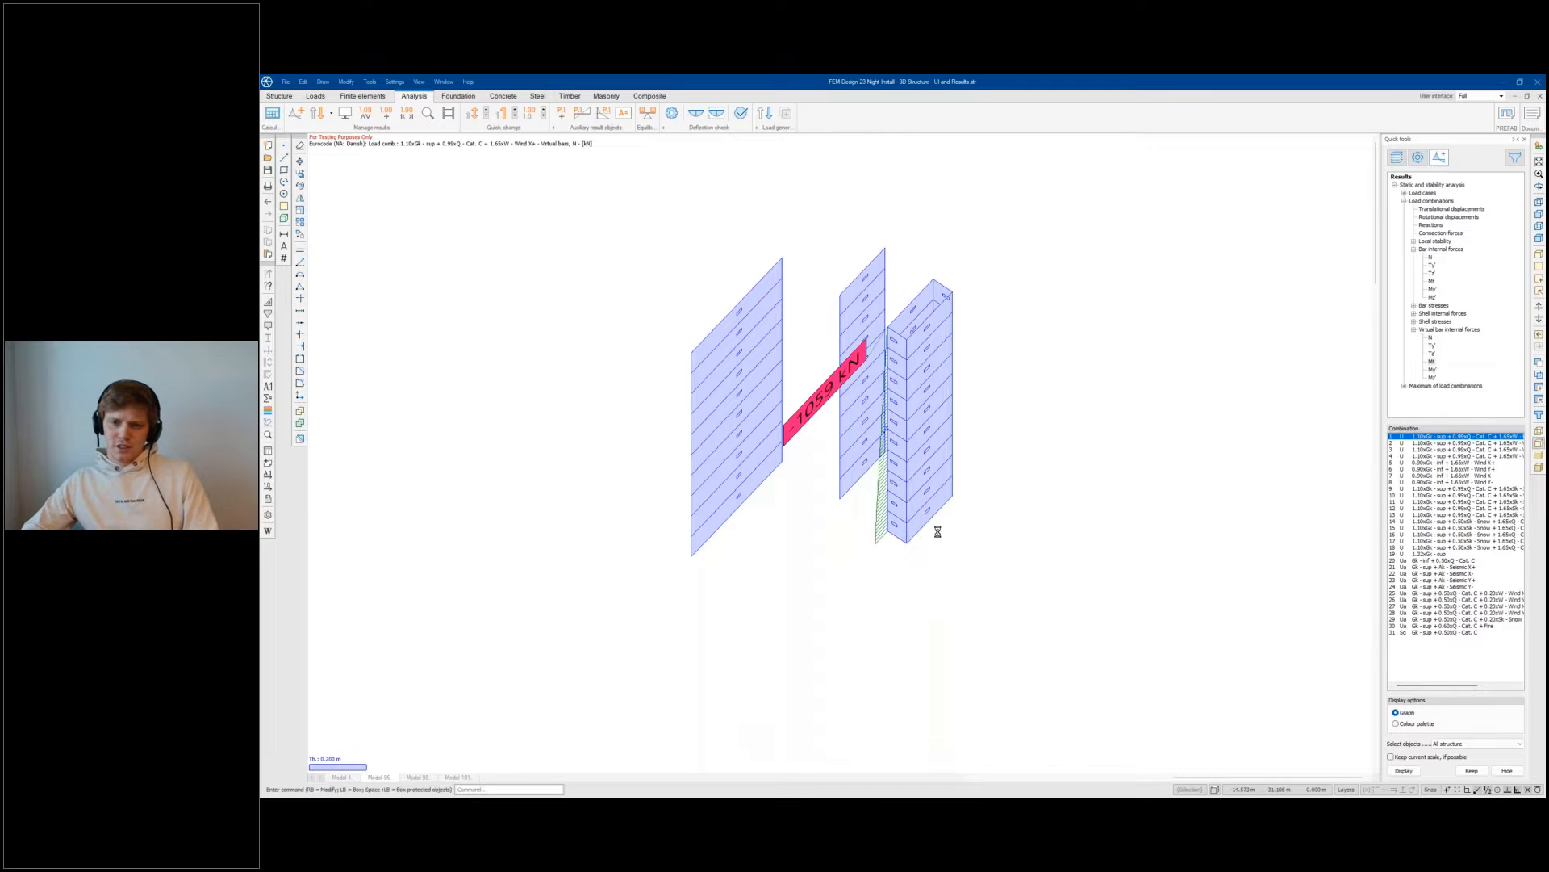
Step: Show the virtual bar's torsional moment Mt as a graph for the first load combination and inspect it from the opposite side
key("Down")
key("Down")
key("Down")
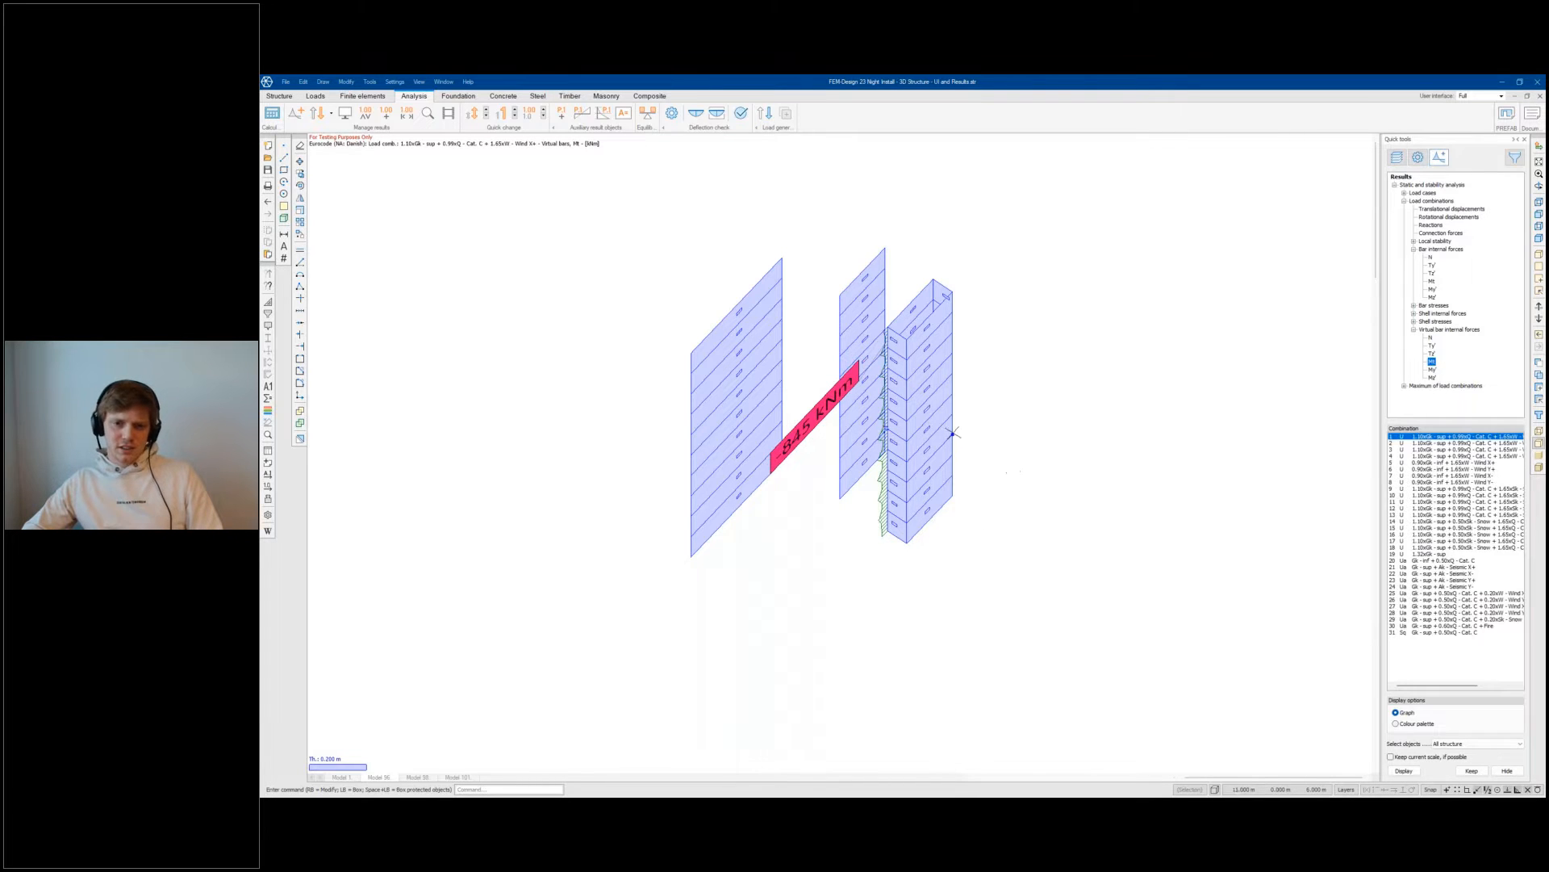
middle_click_drag(1191, 364, 832, 445, "shift")
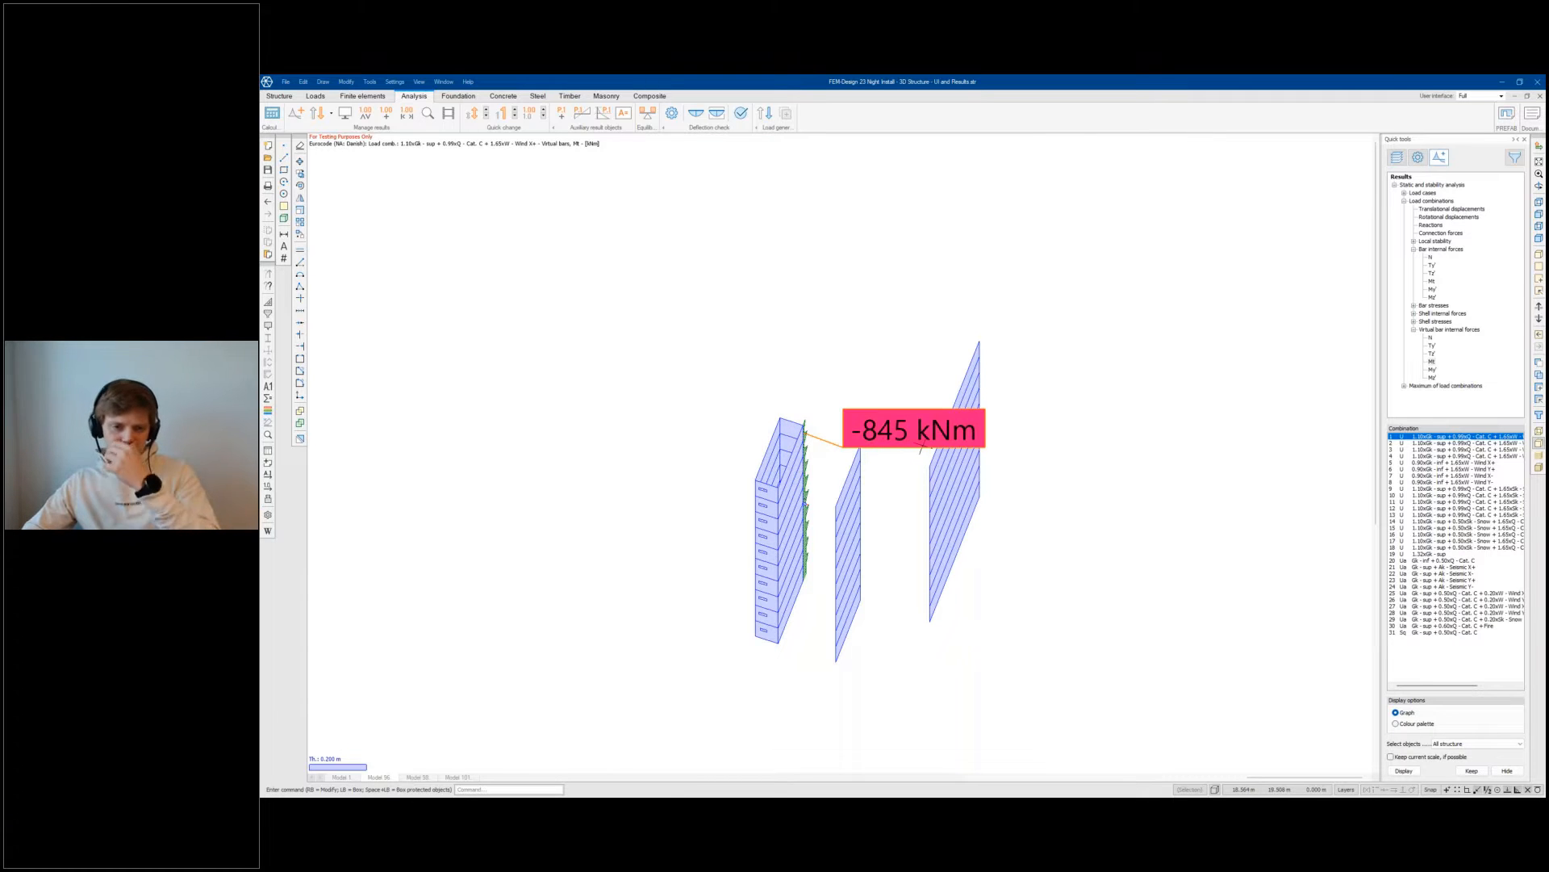
scroll(804, 433, "up", 1)
scroll(806, 428, "up", 1)
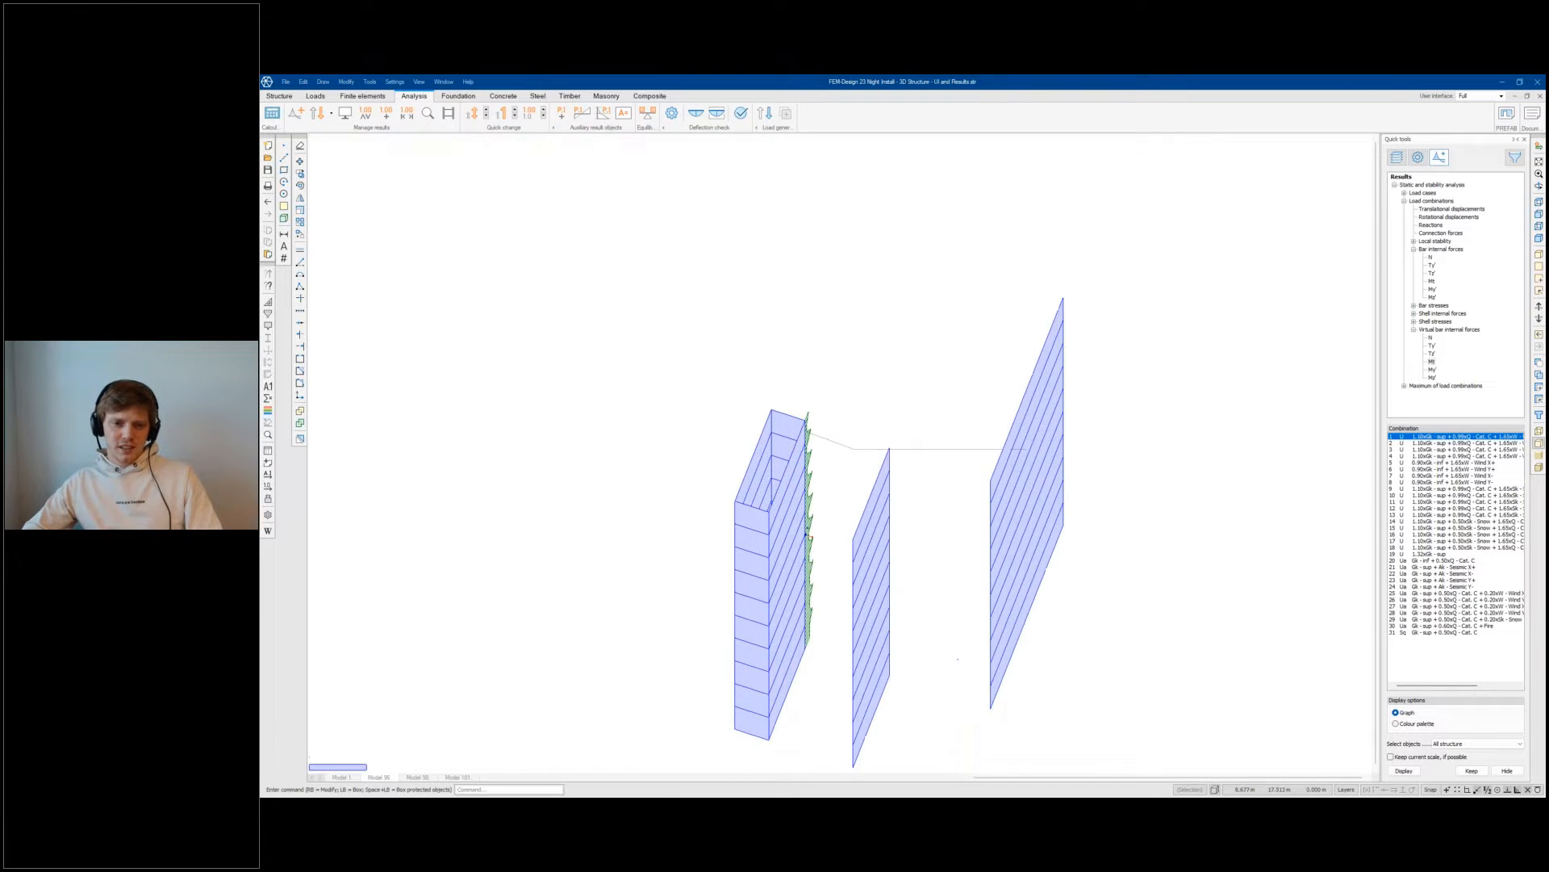
scroll(805, 425, "down", 1)
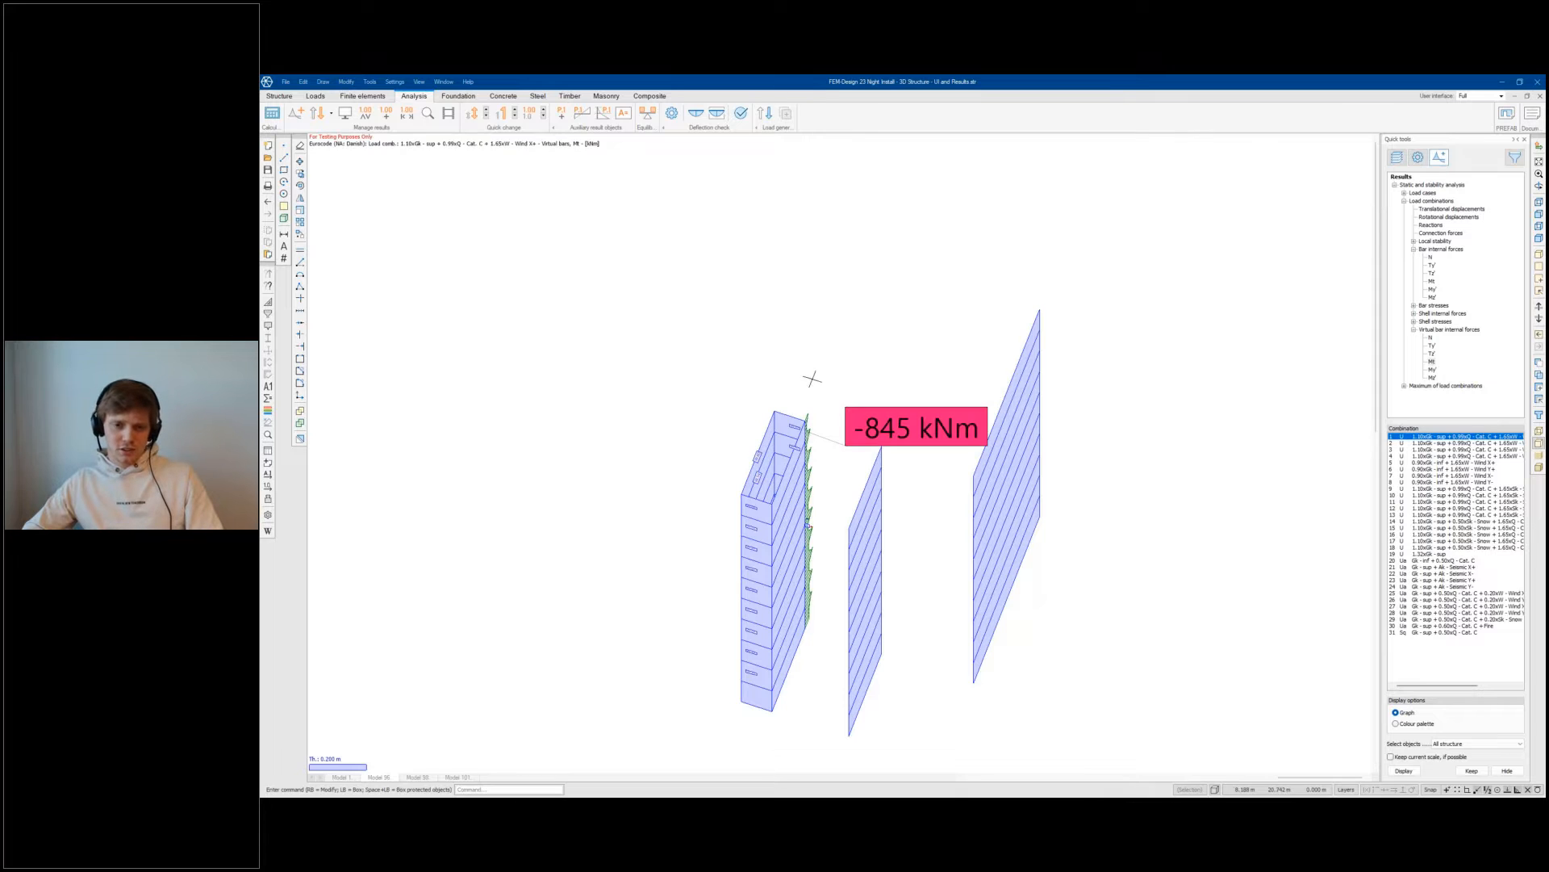
scroll(812, 378, "down", 1)
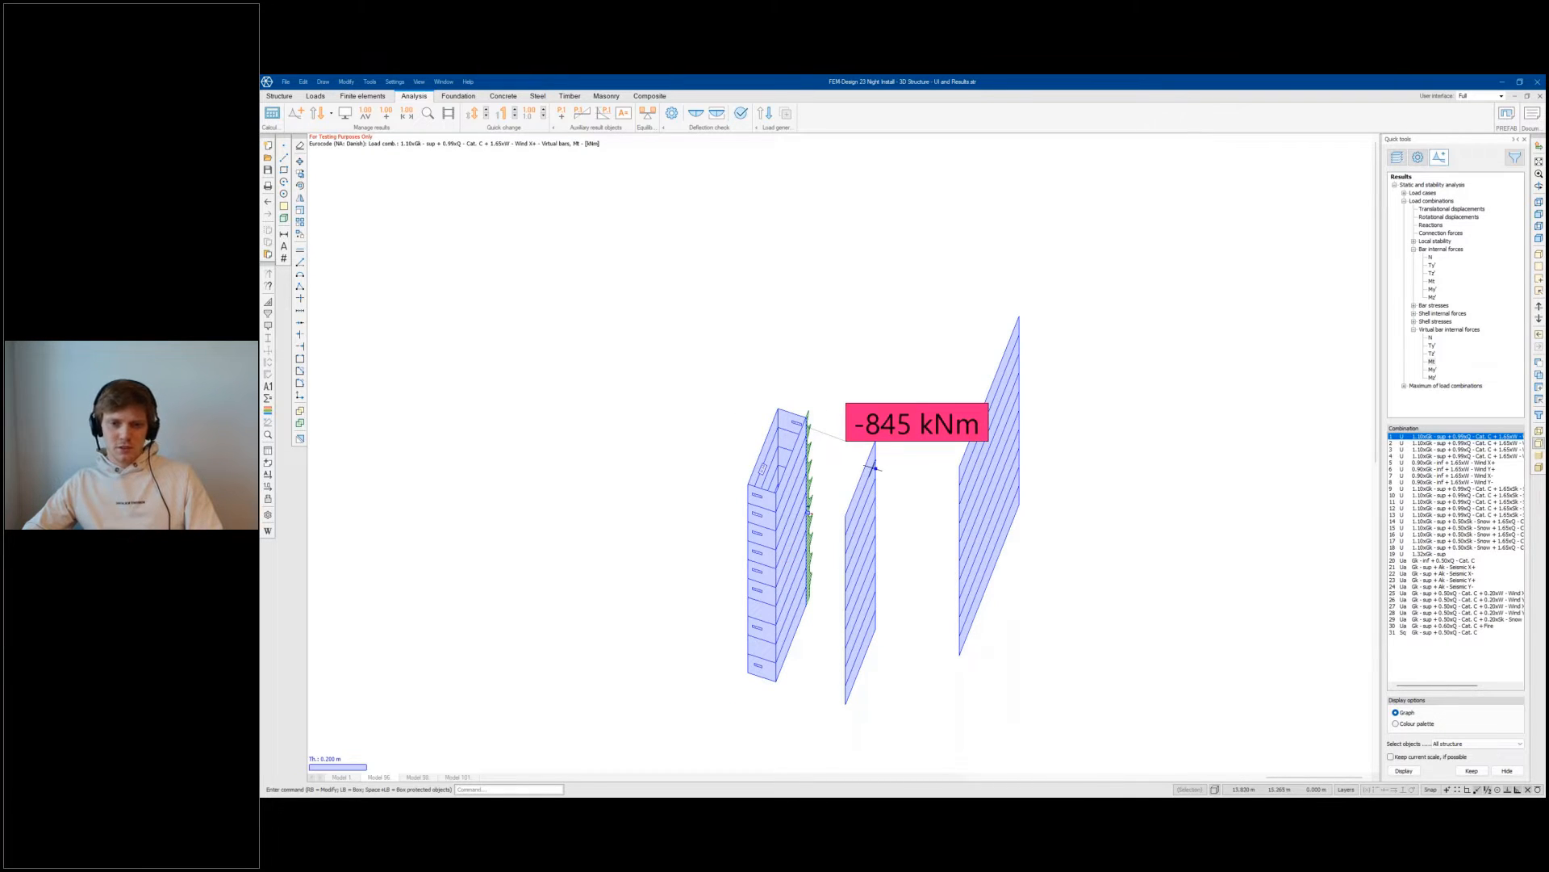
scroll(915, 394, "down", 1)
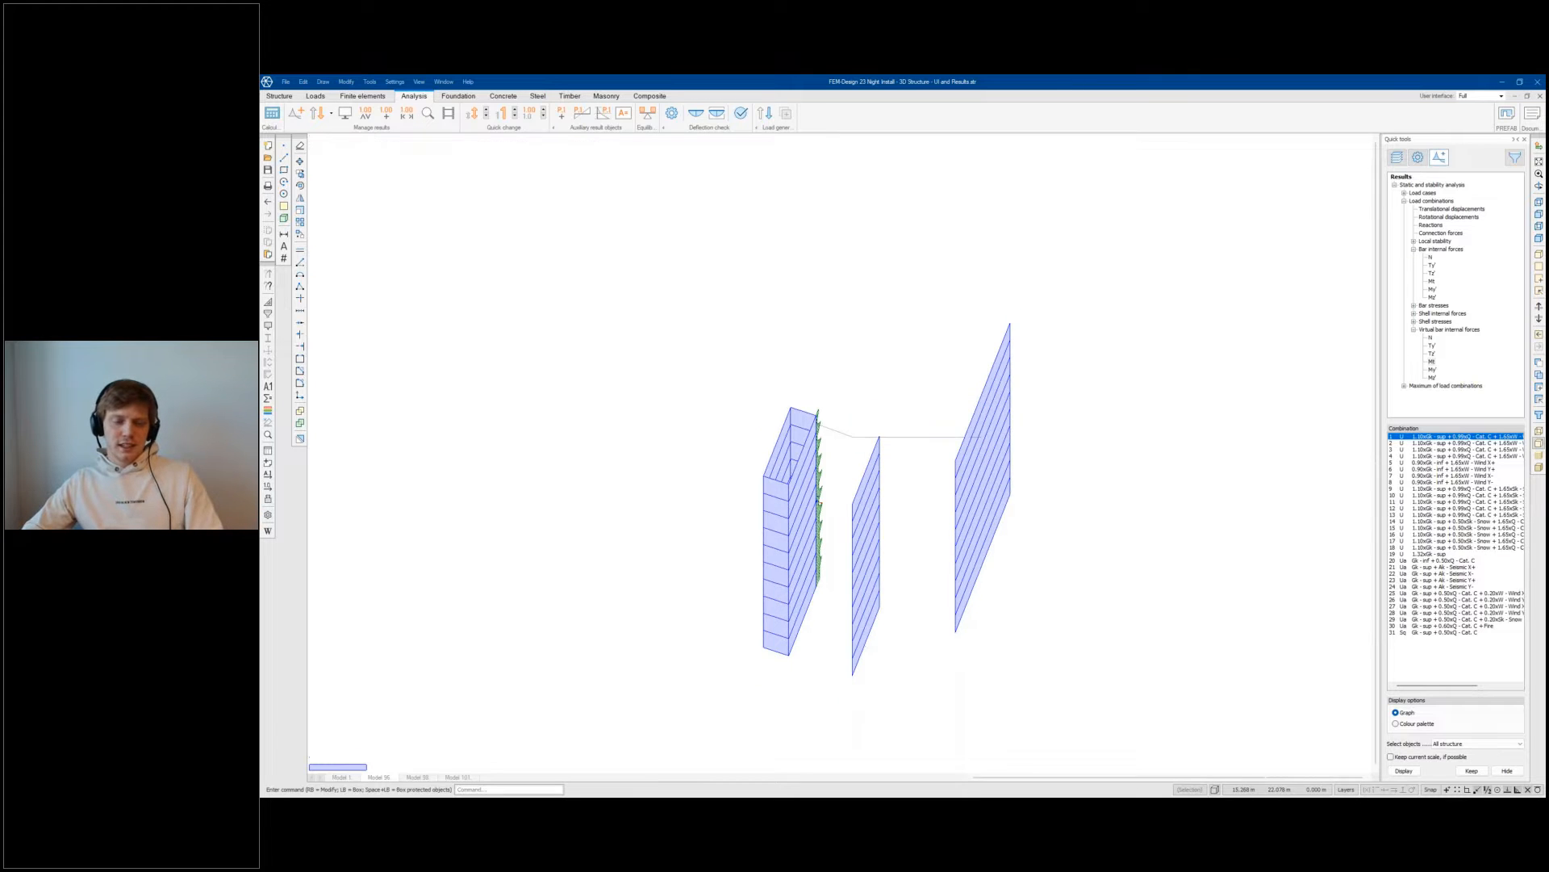
scroll(882, 514, "up", 2)
middle_click_drag(881, 514, 895, 473, "shift")
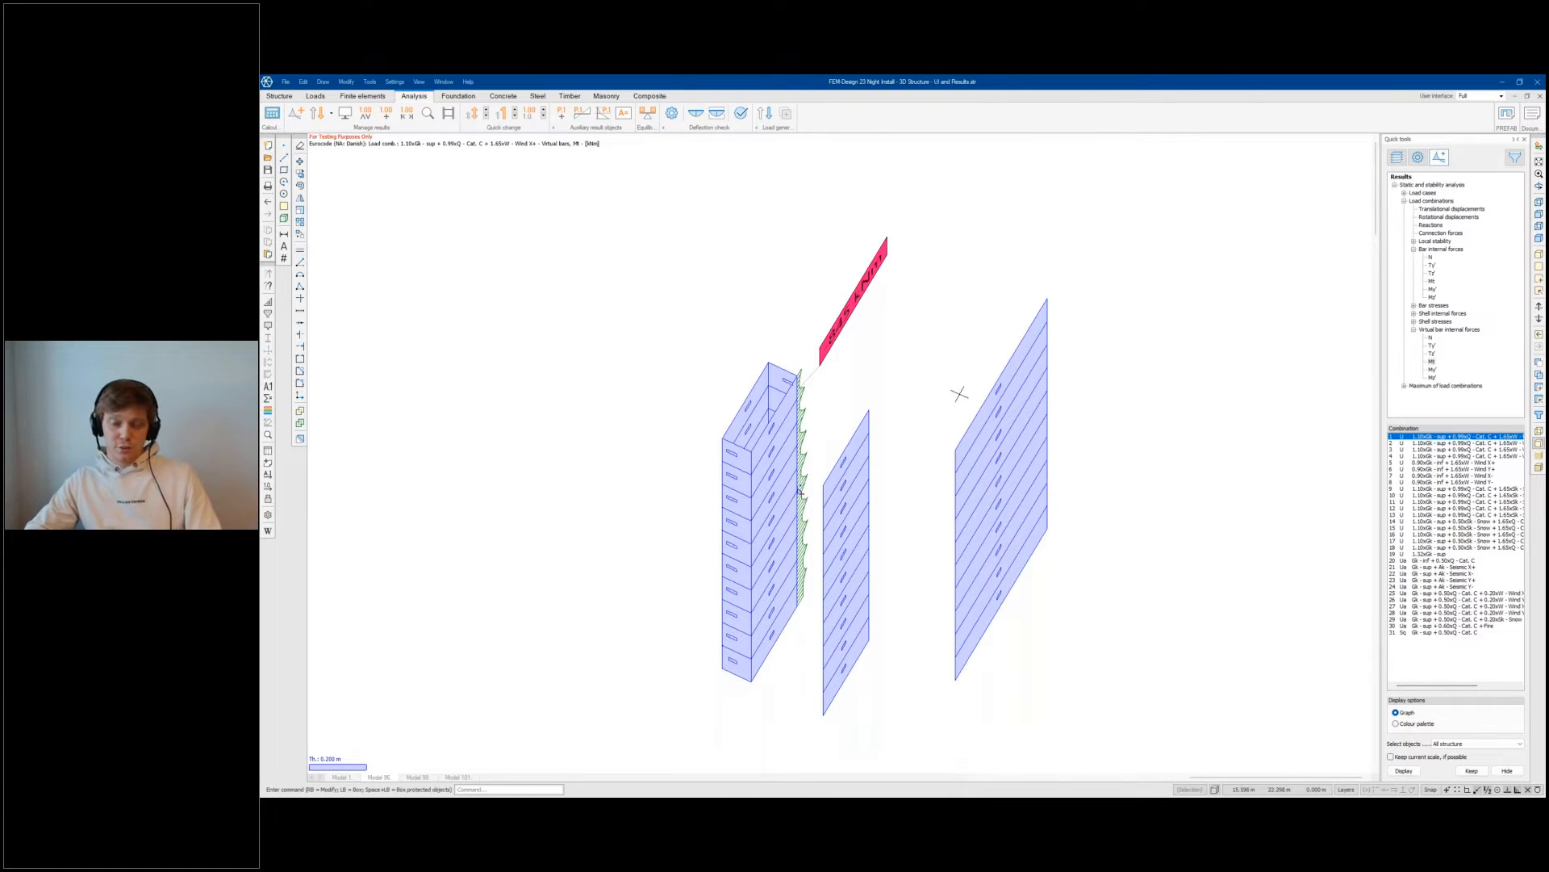
Step: Display the virtual bar's normal force N again and examine its graph at the wall core from several angles
left_click_drag(968, 298, 947, 333)
double_click(1431, 338)
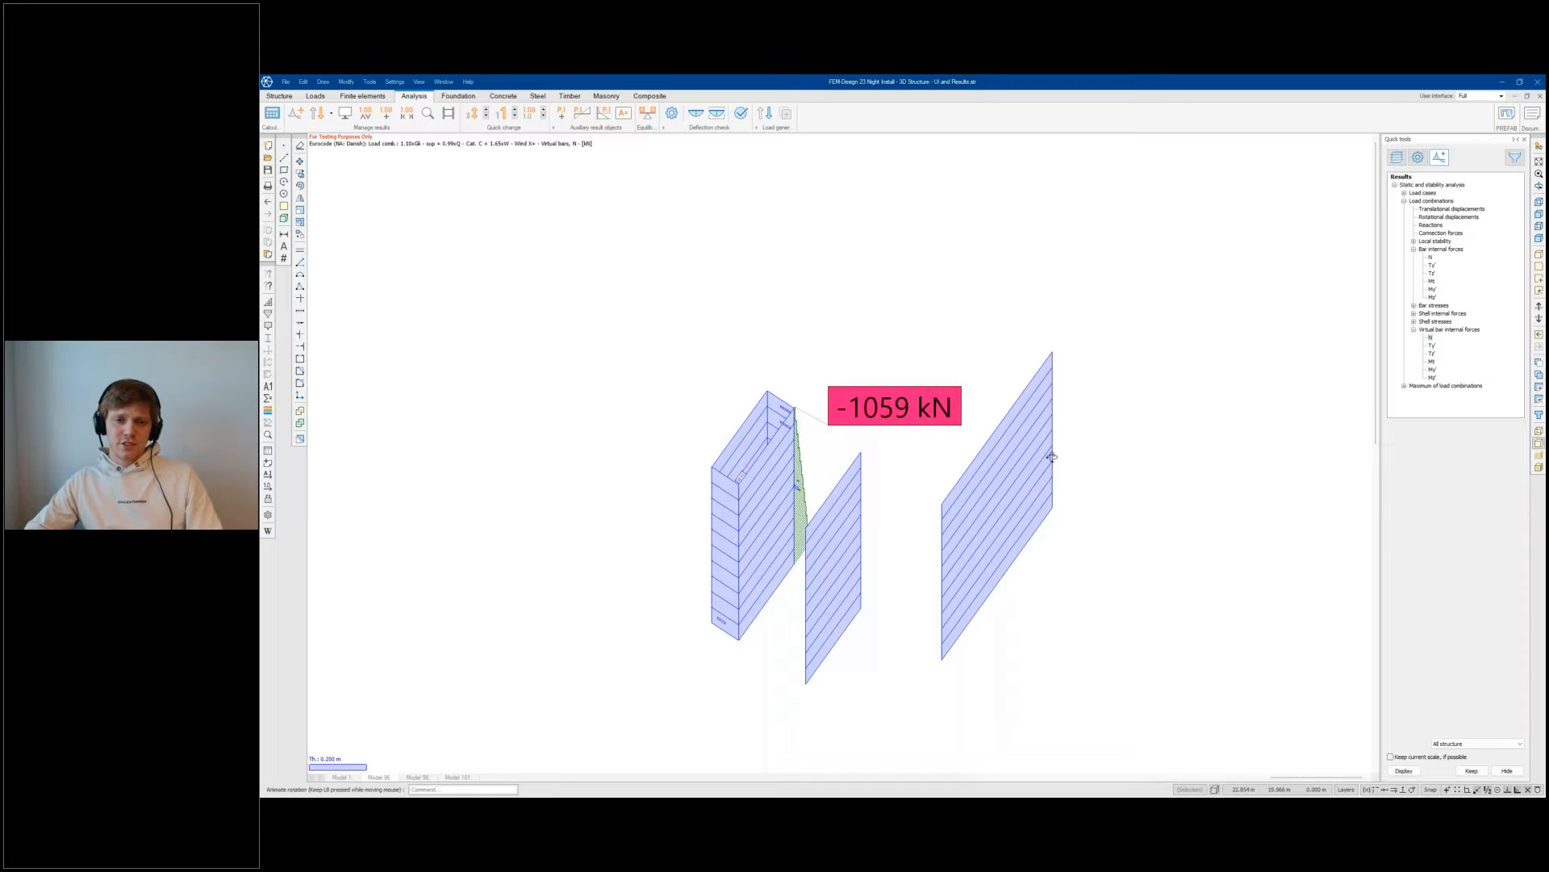
mouse_move(1116, 440)
middle_mouse_down()
mouse_move(1112, 472)
mouse_move(1107, 442)
middle_mouse_up()
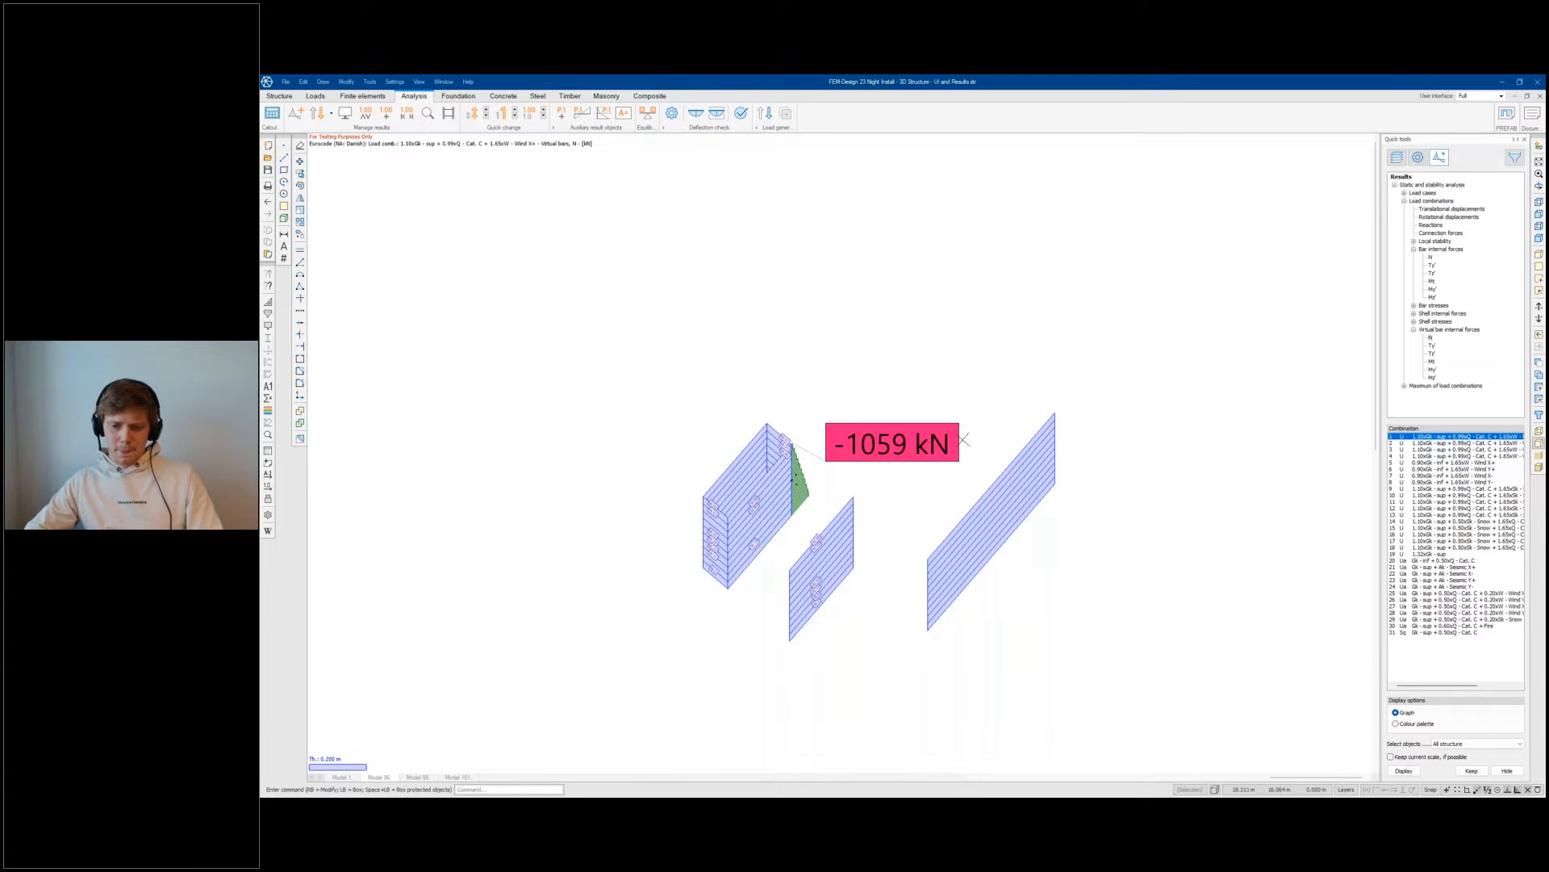
middle_click_drag(971, 421, 1006, 369)
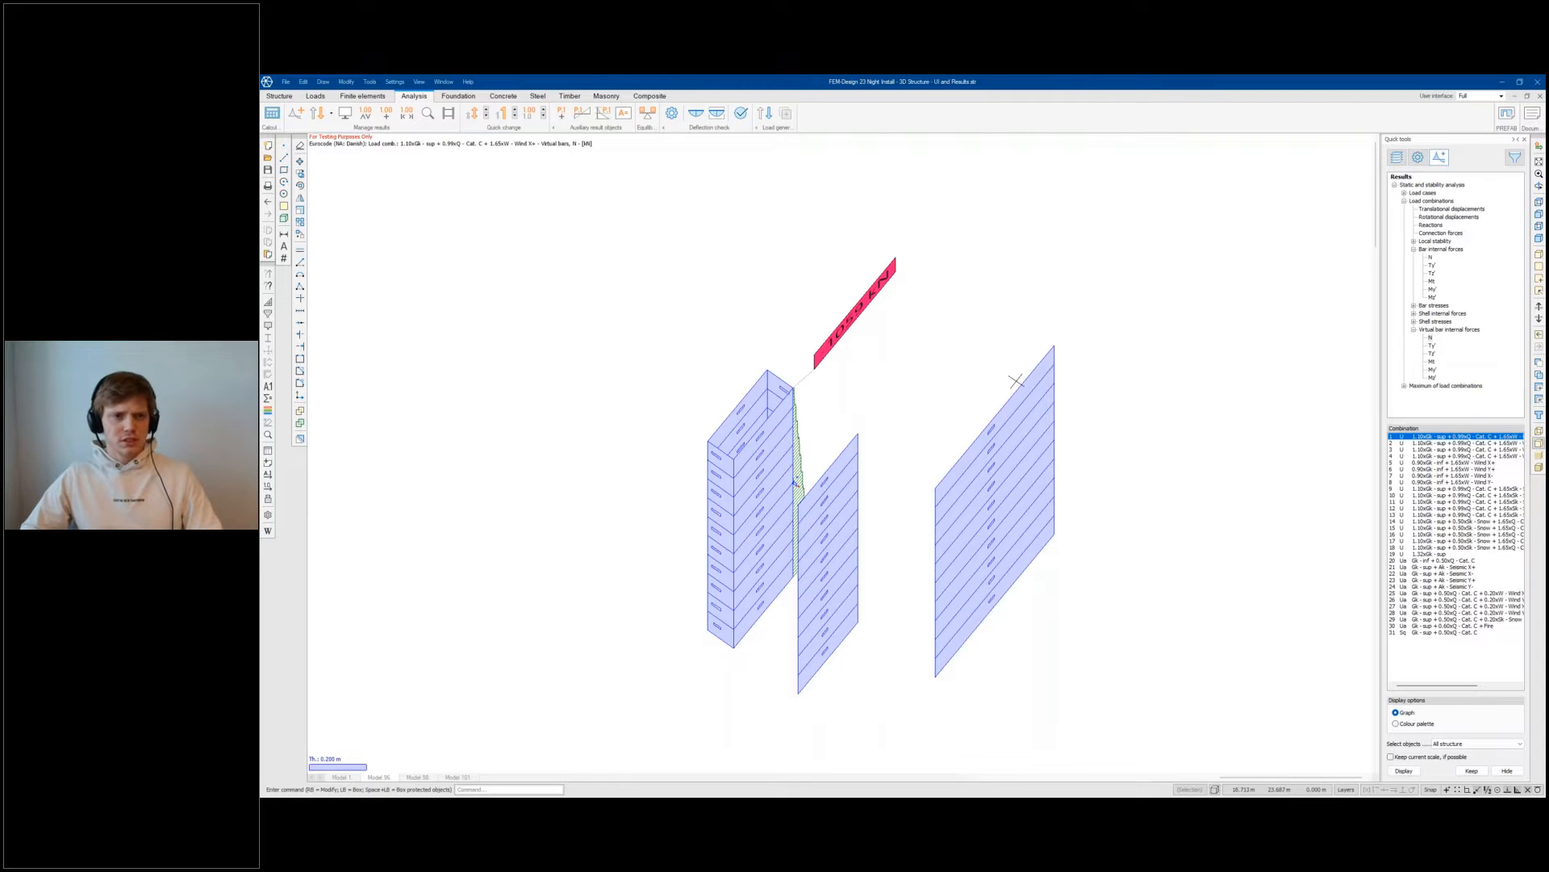
Step: Switch to the running PowerPoint slide show on improvements to UI and results
key("super")
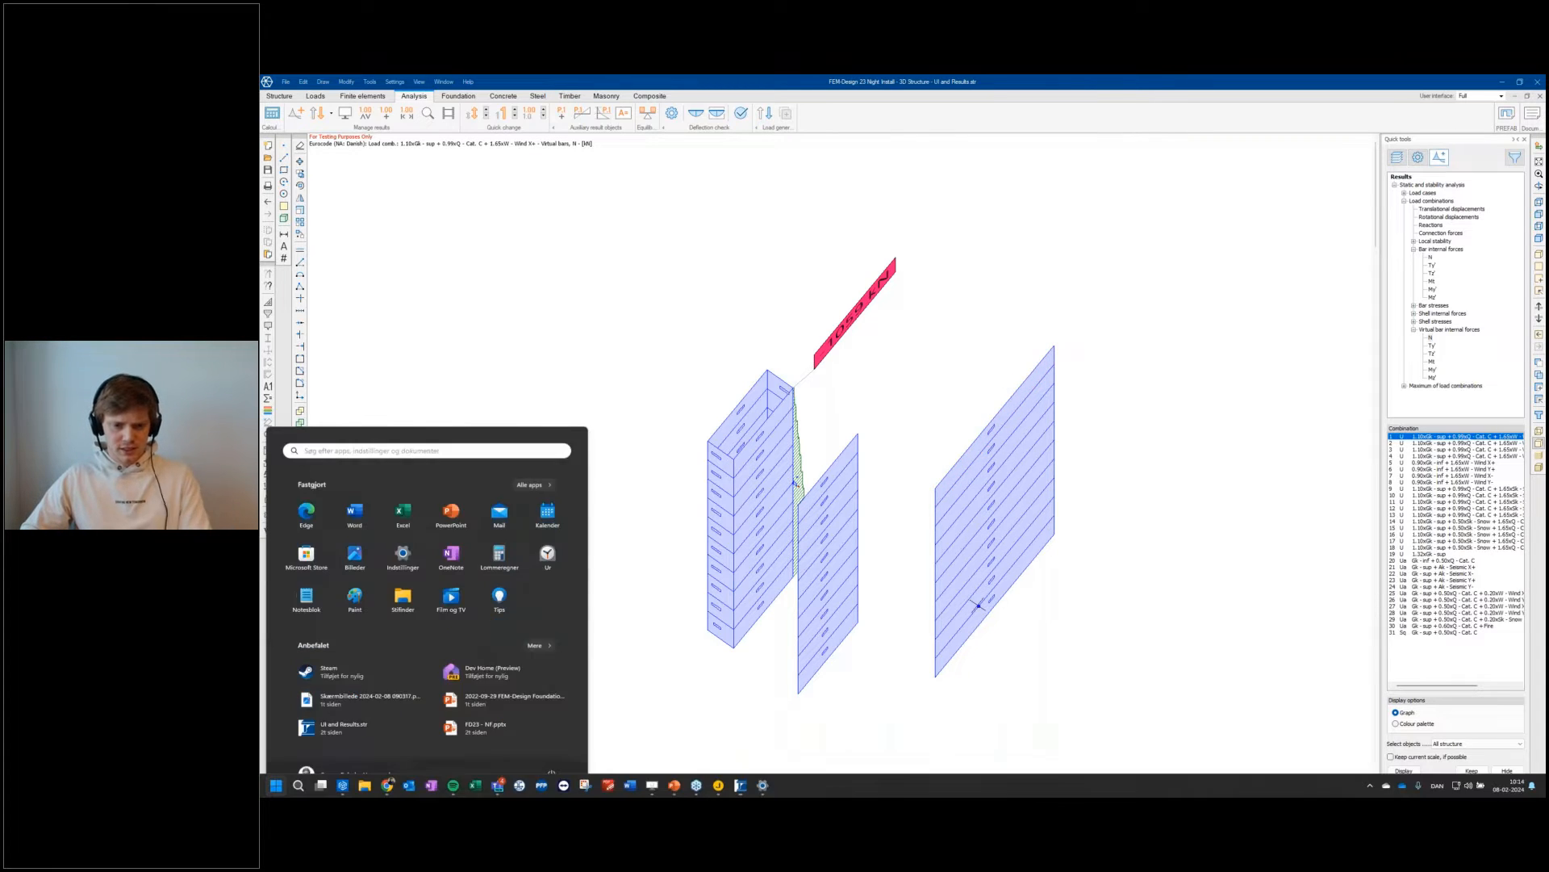
mouse_move(676, 784)
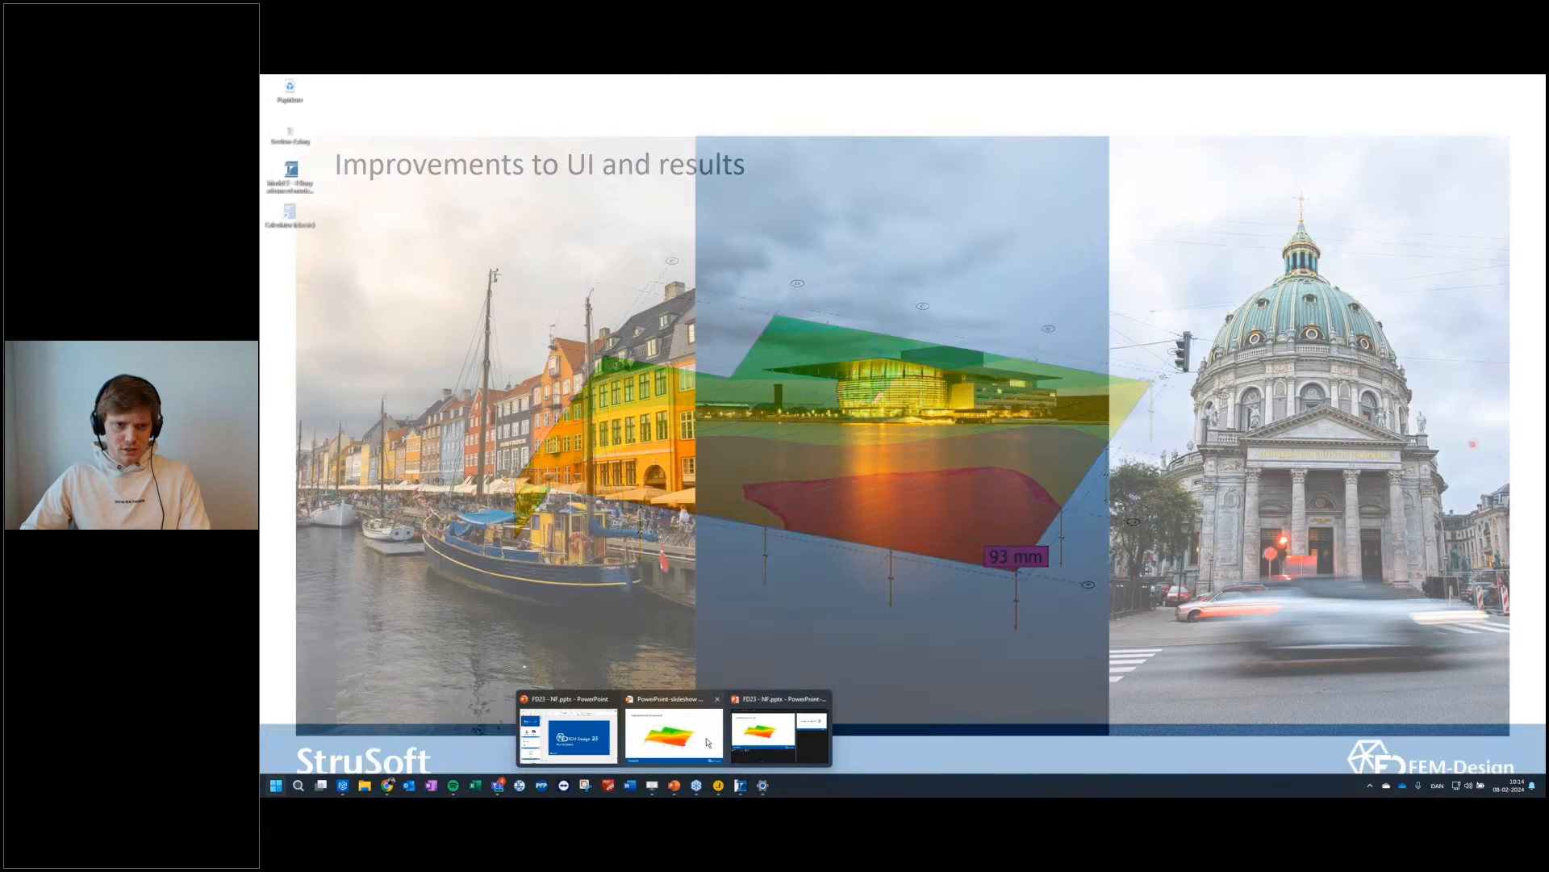
left_click(709, 740)
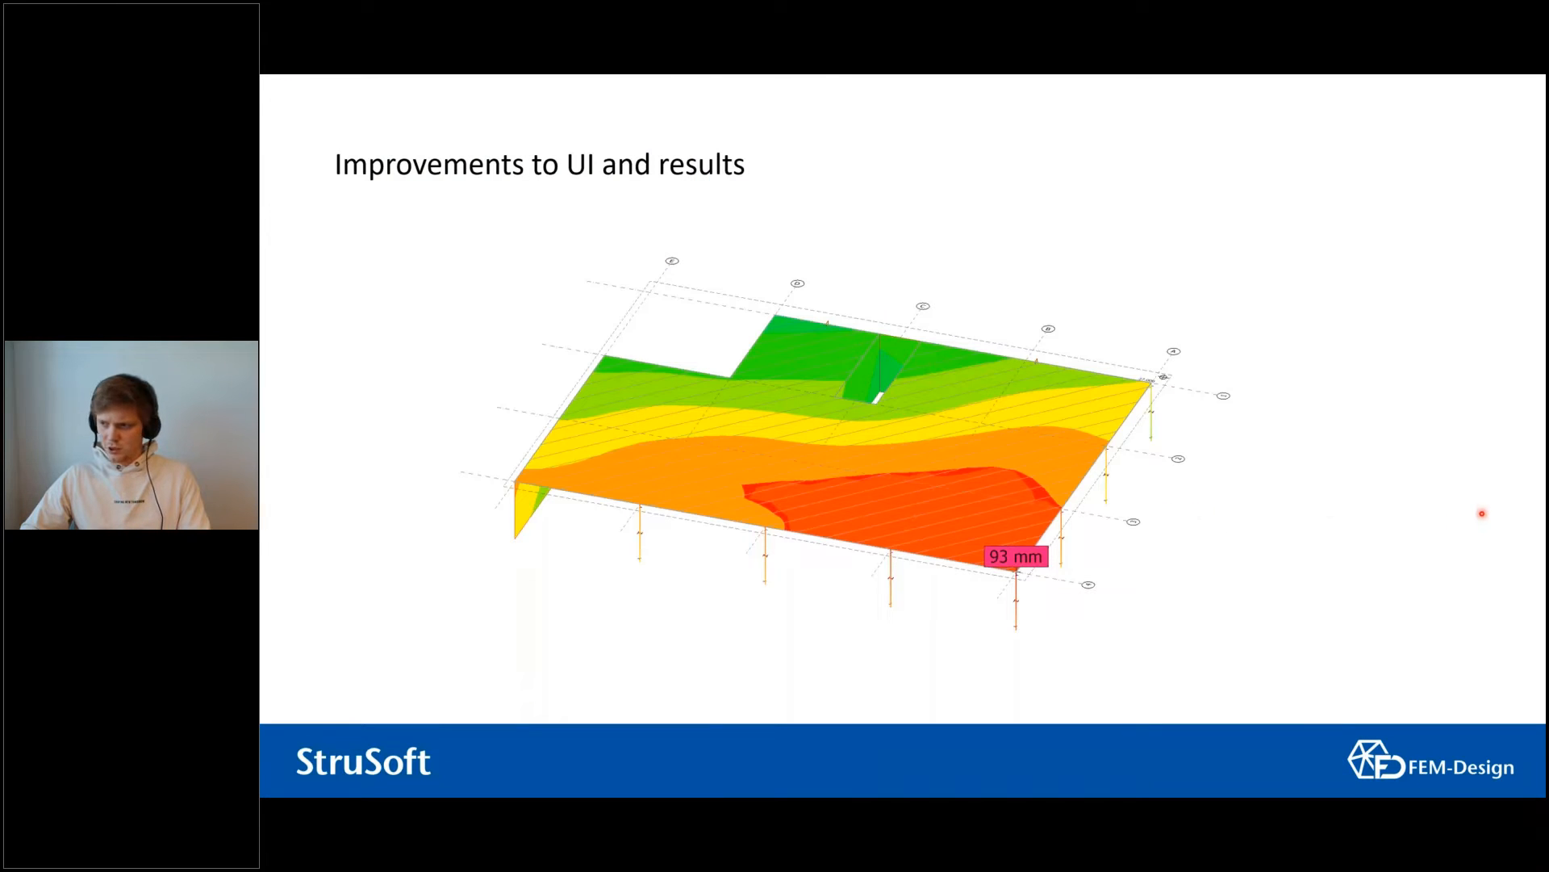
key("Right")
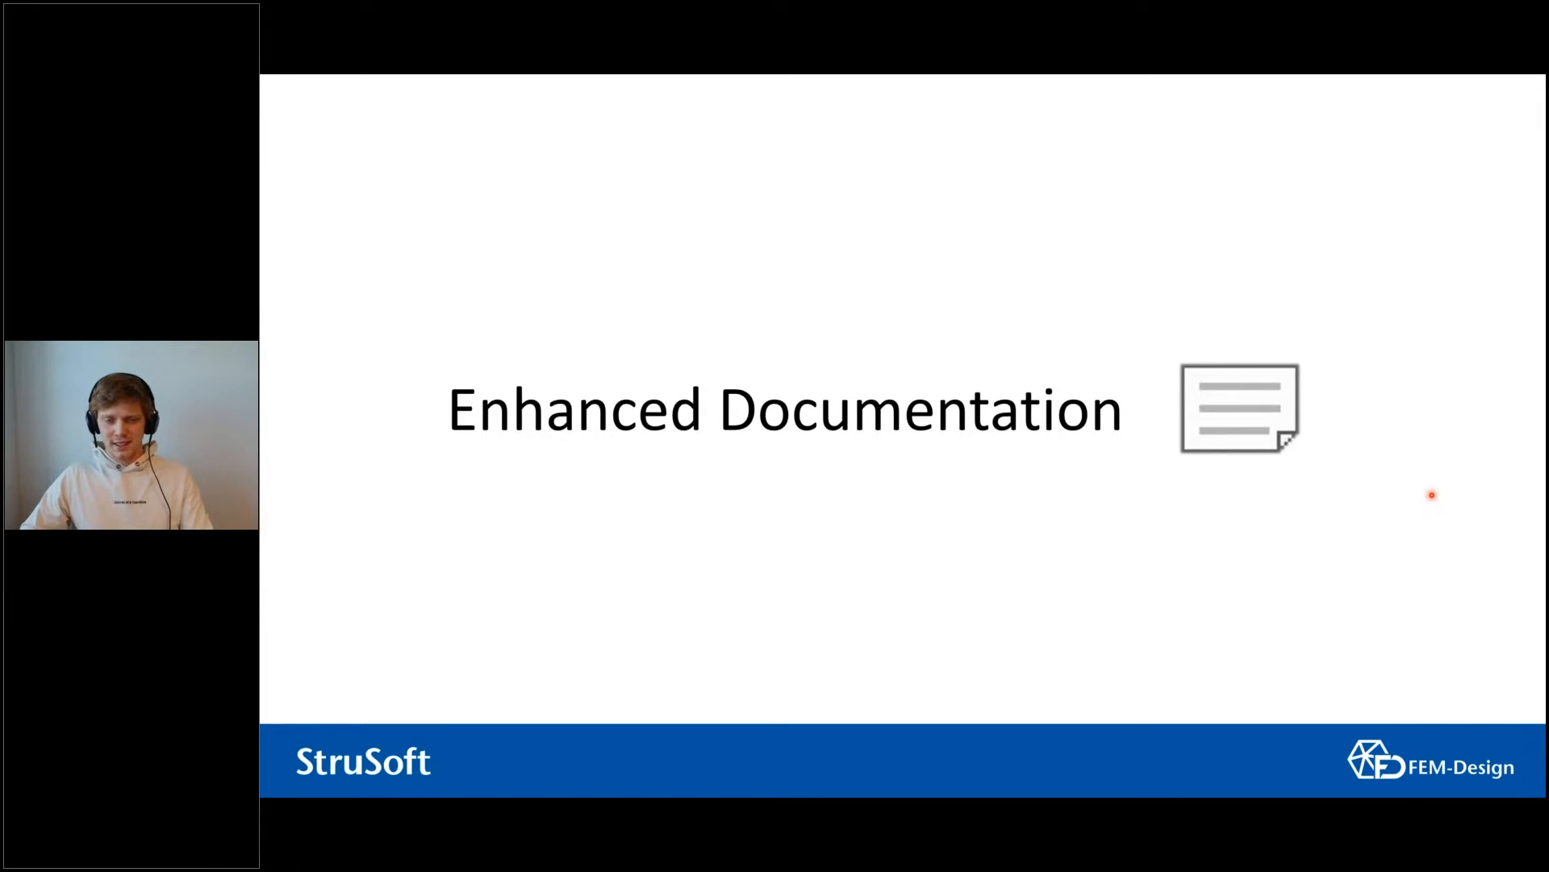
key("Right")
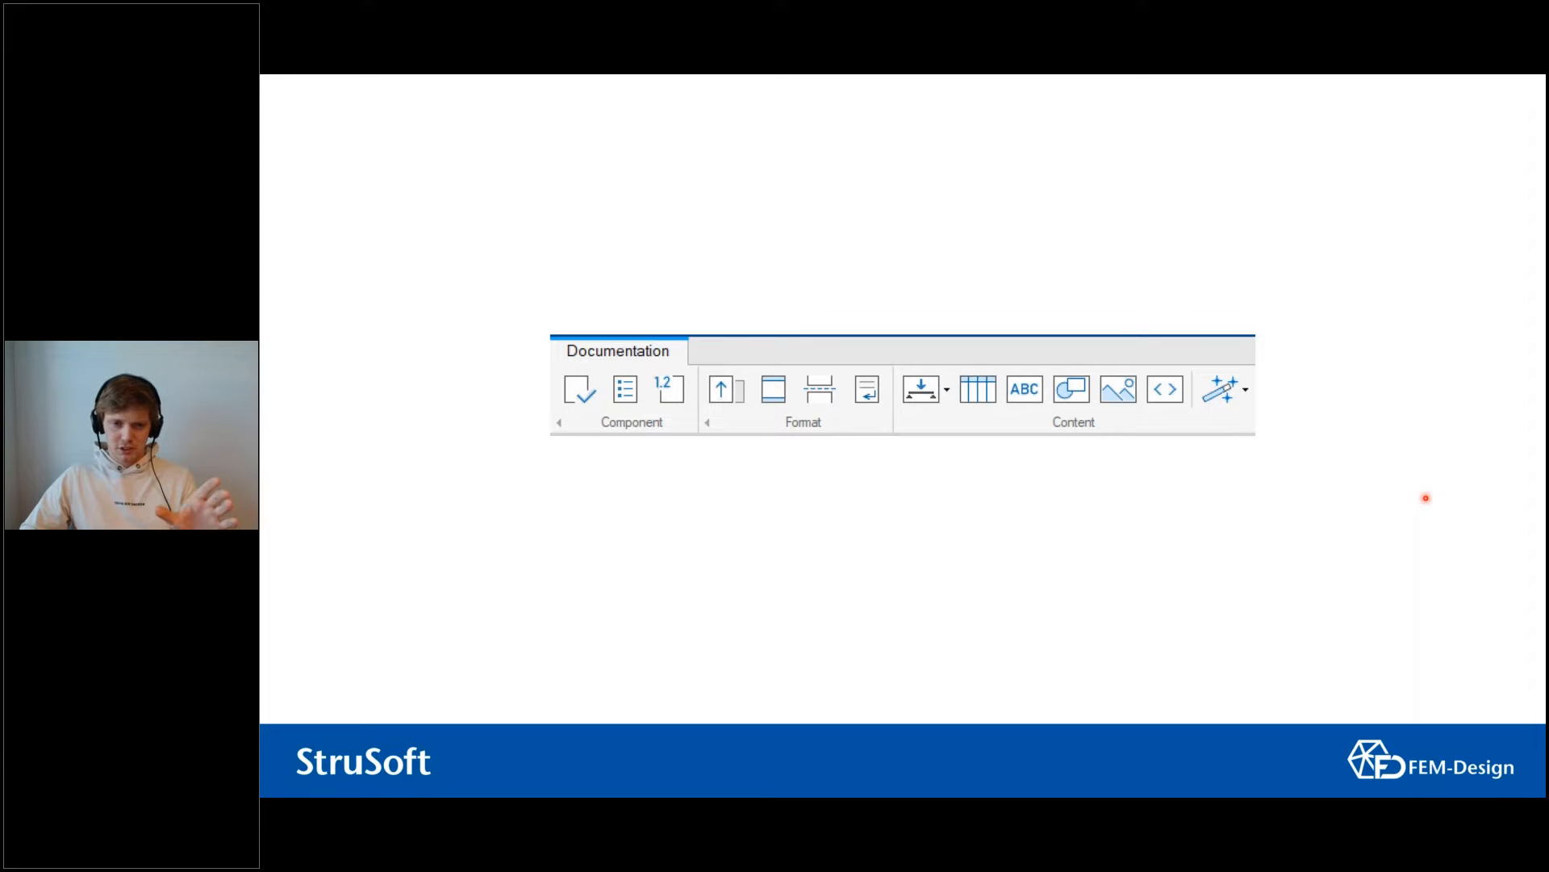
left_click(897, 422)
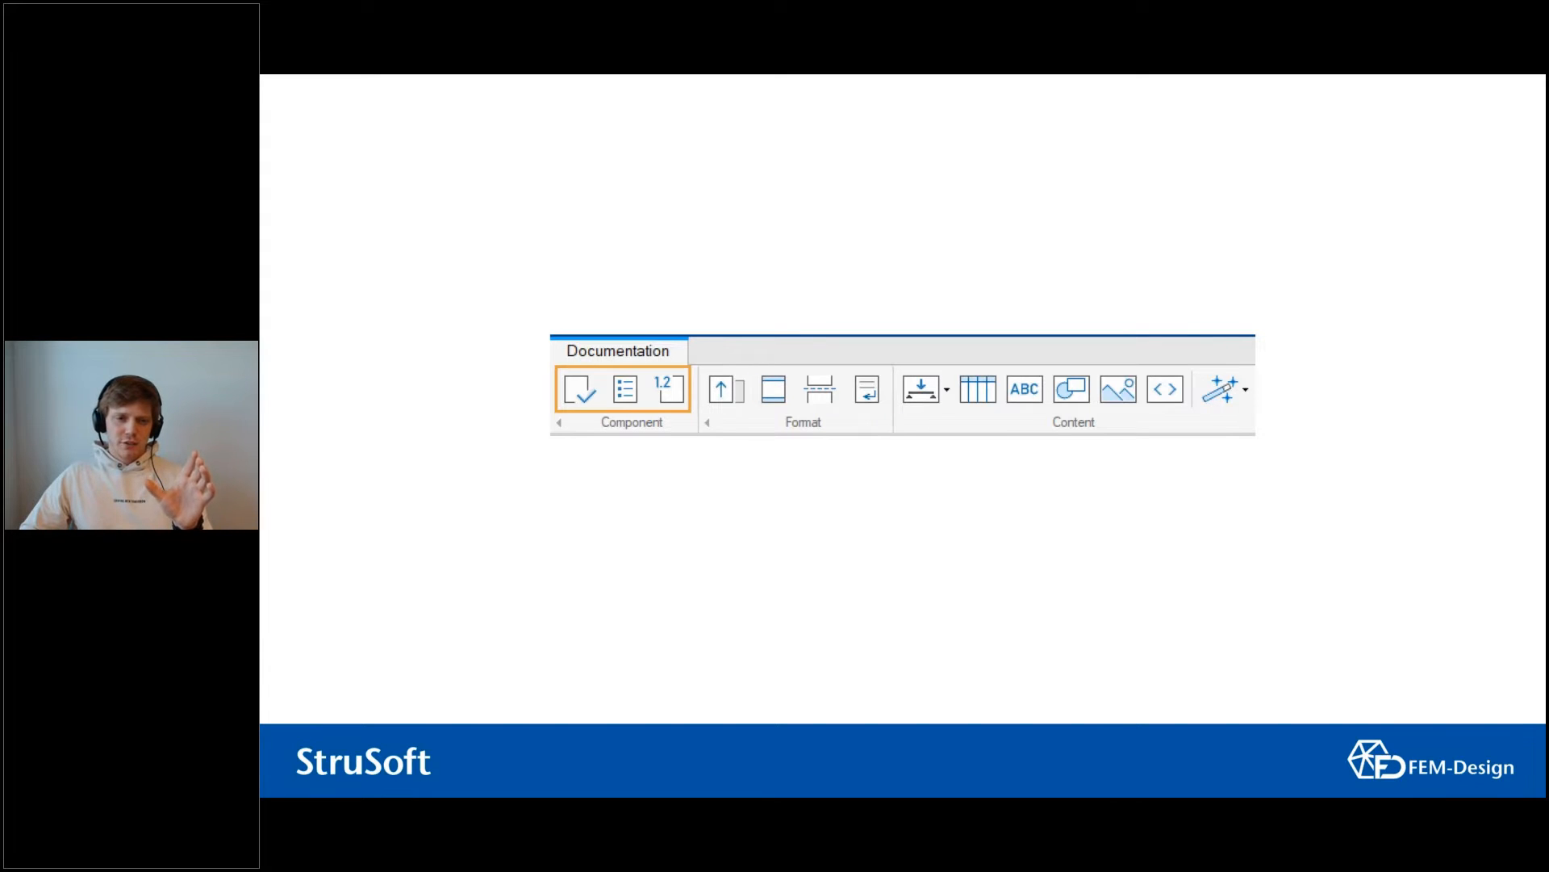
left_click(898, 423)
left_click(890, 420)
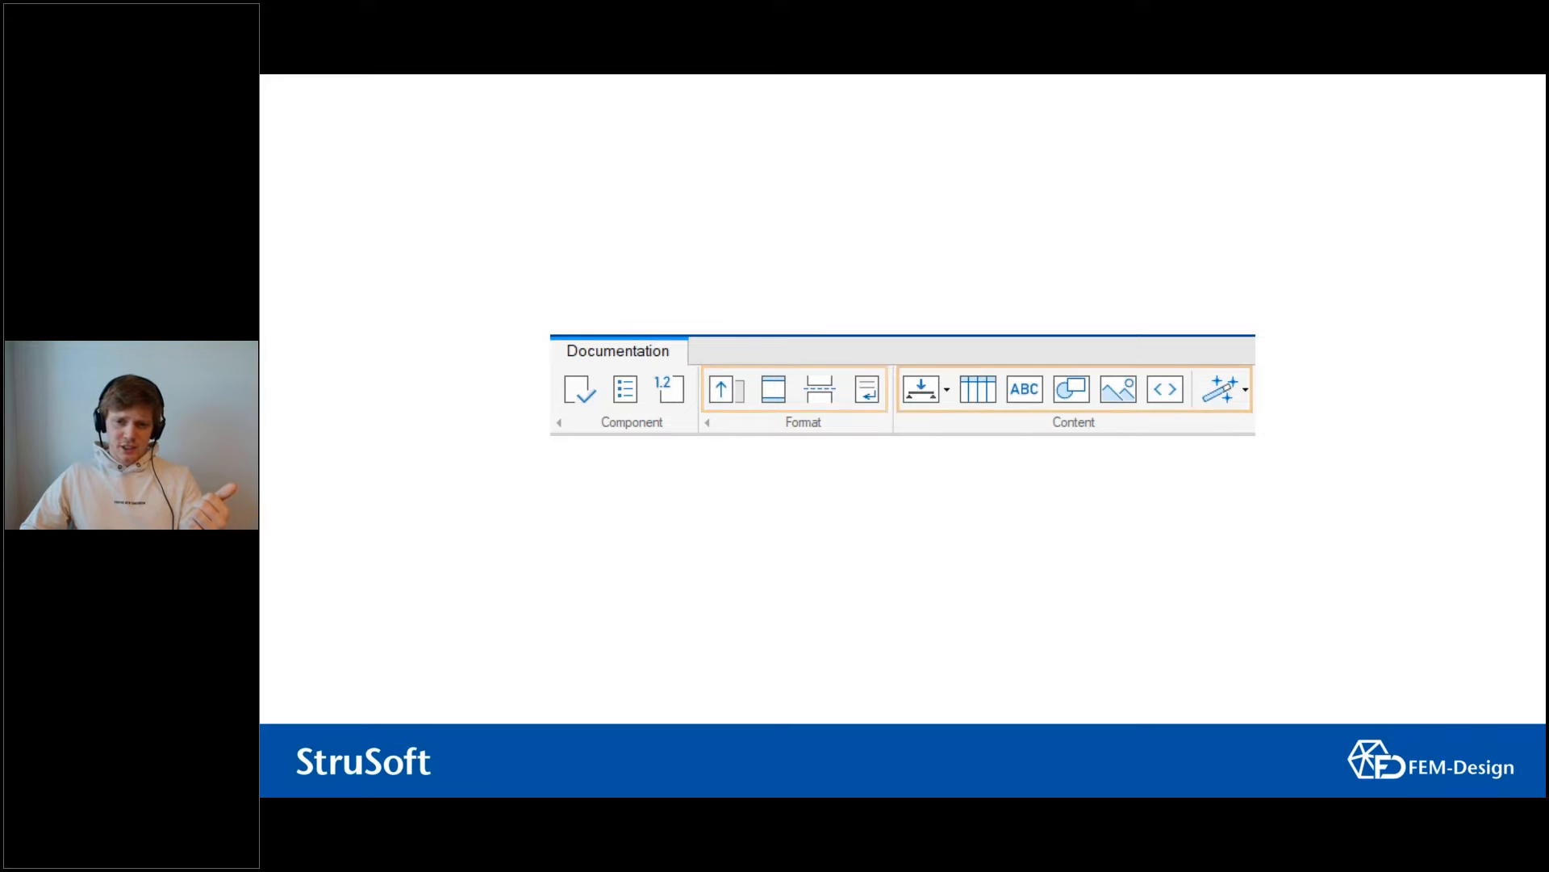
left_click(975, 397)
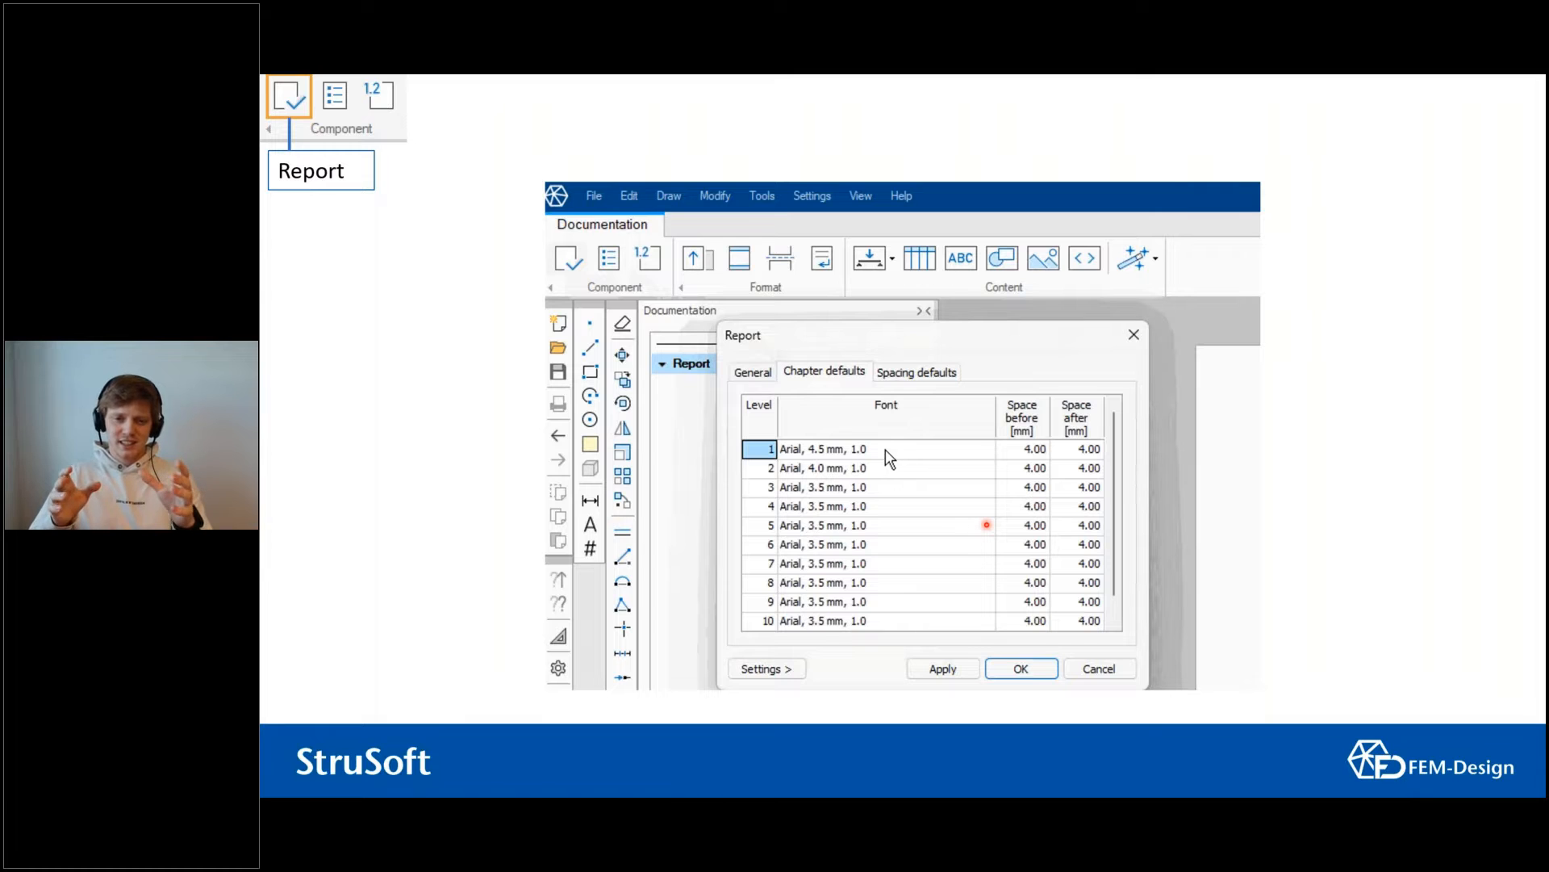
left_click(909, 374)
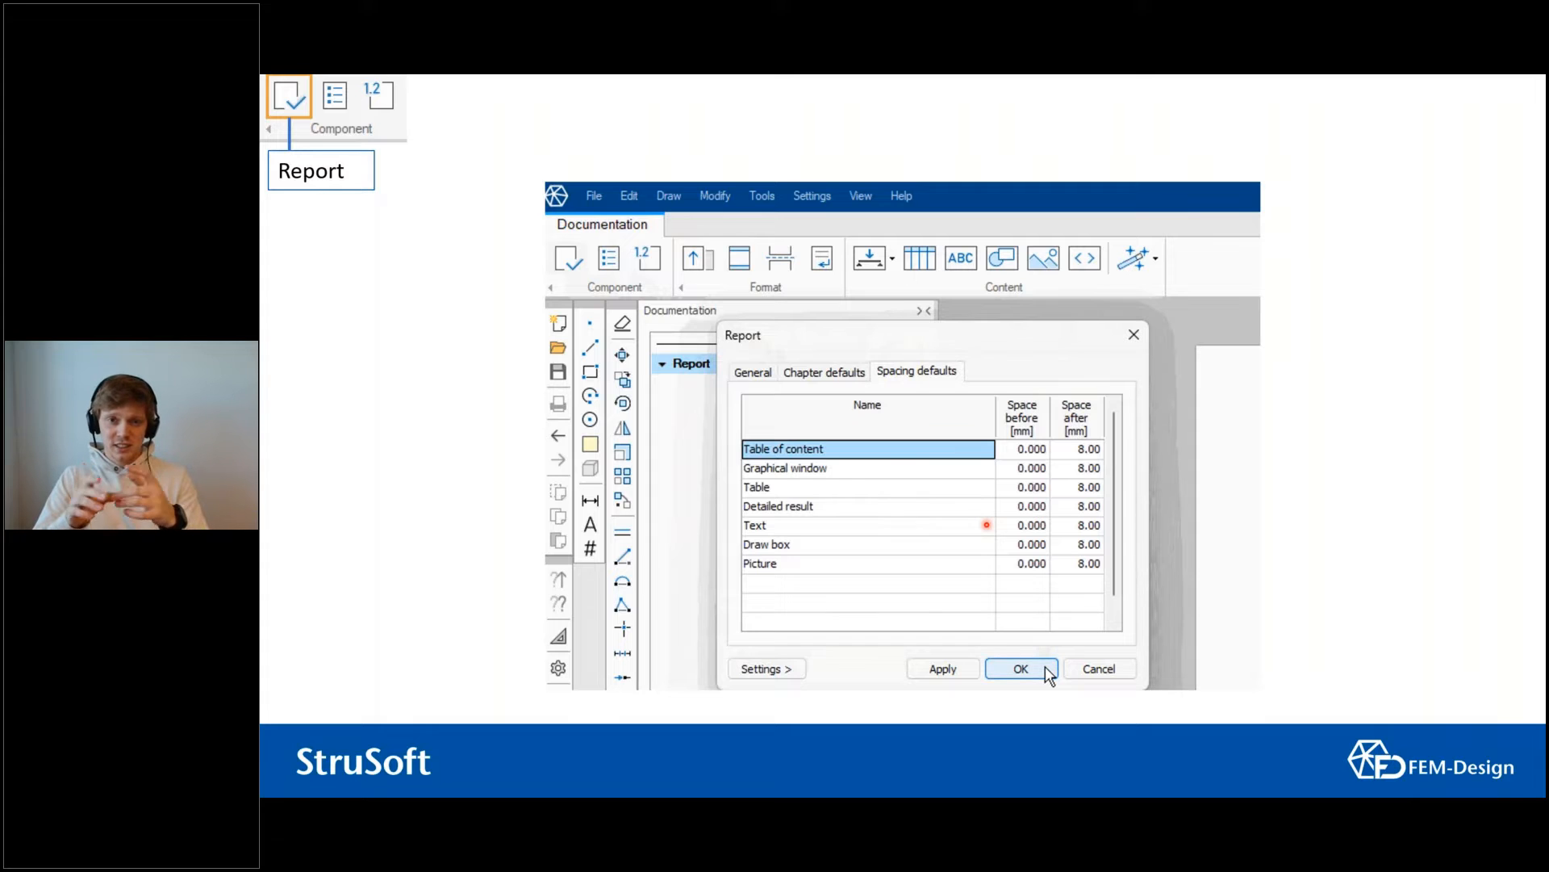
left_click(1020, 669)
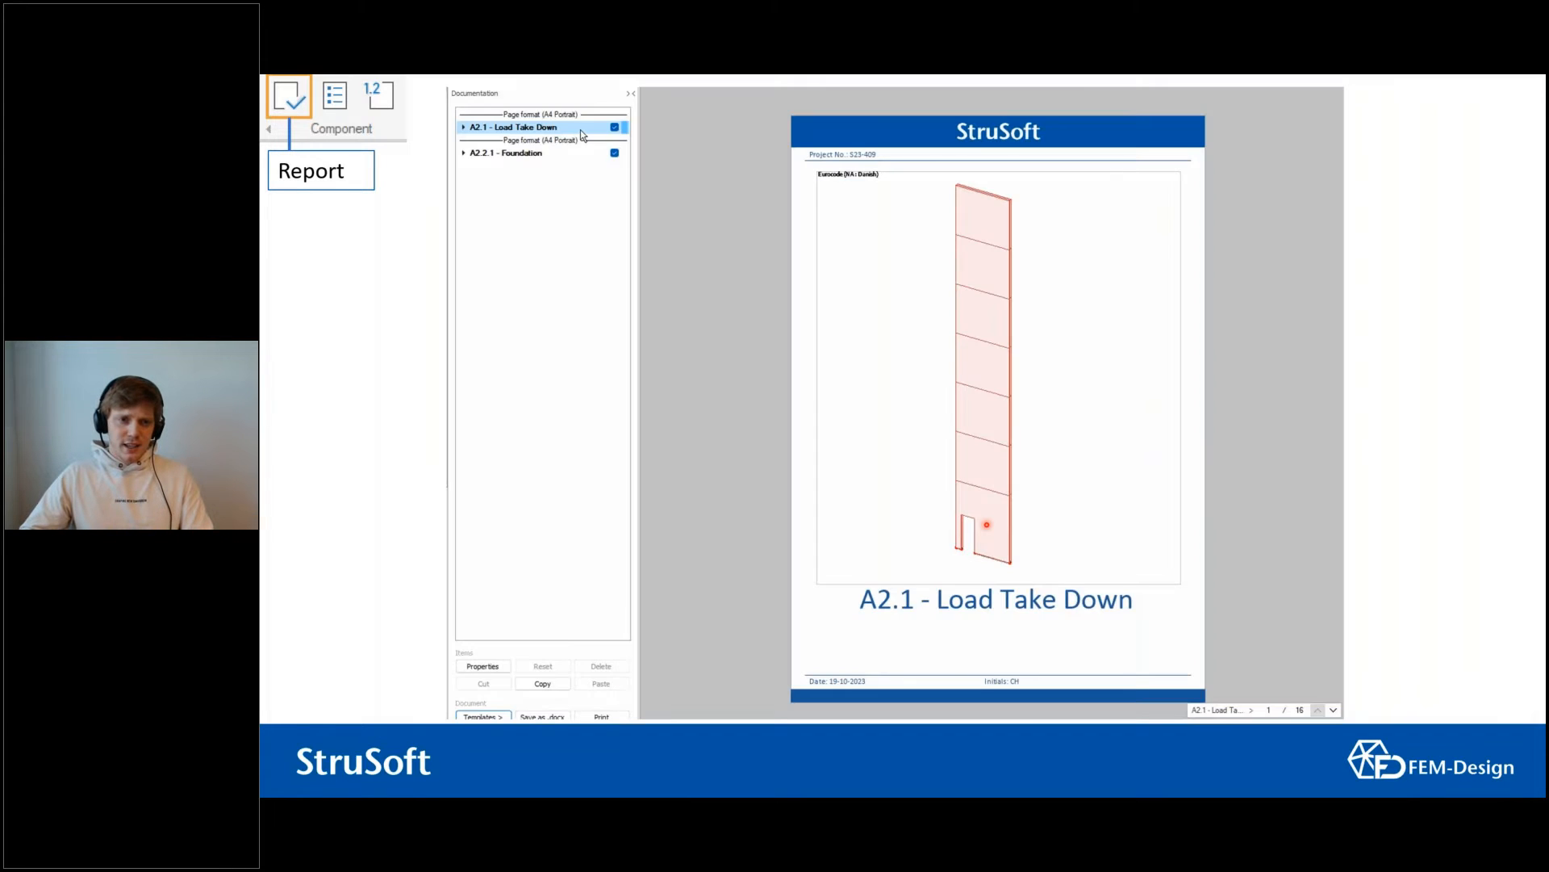
left_click(573, 153)
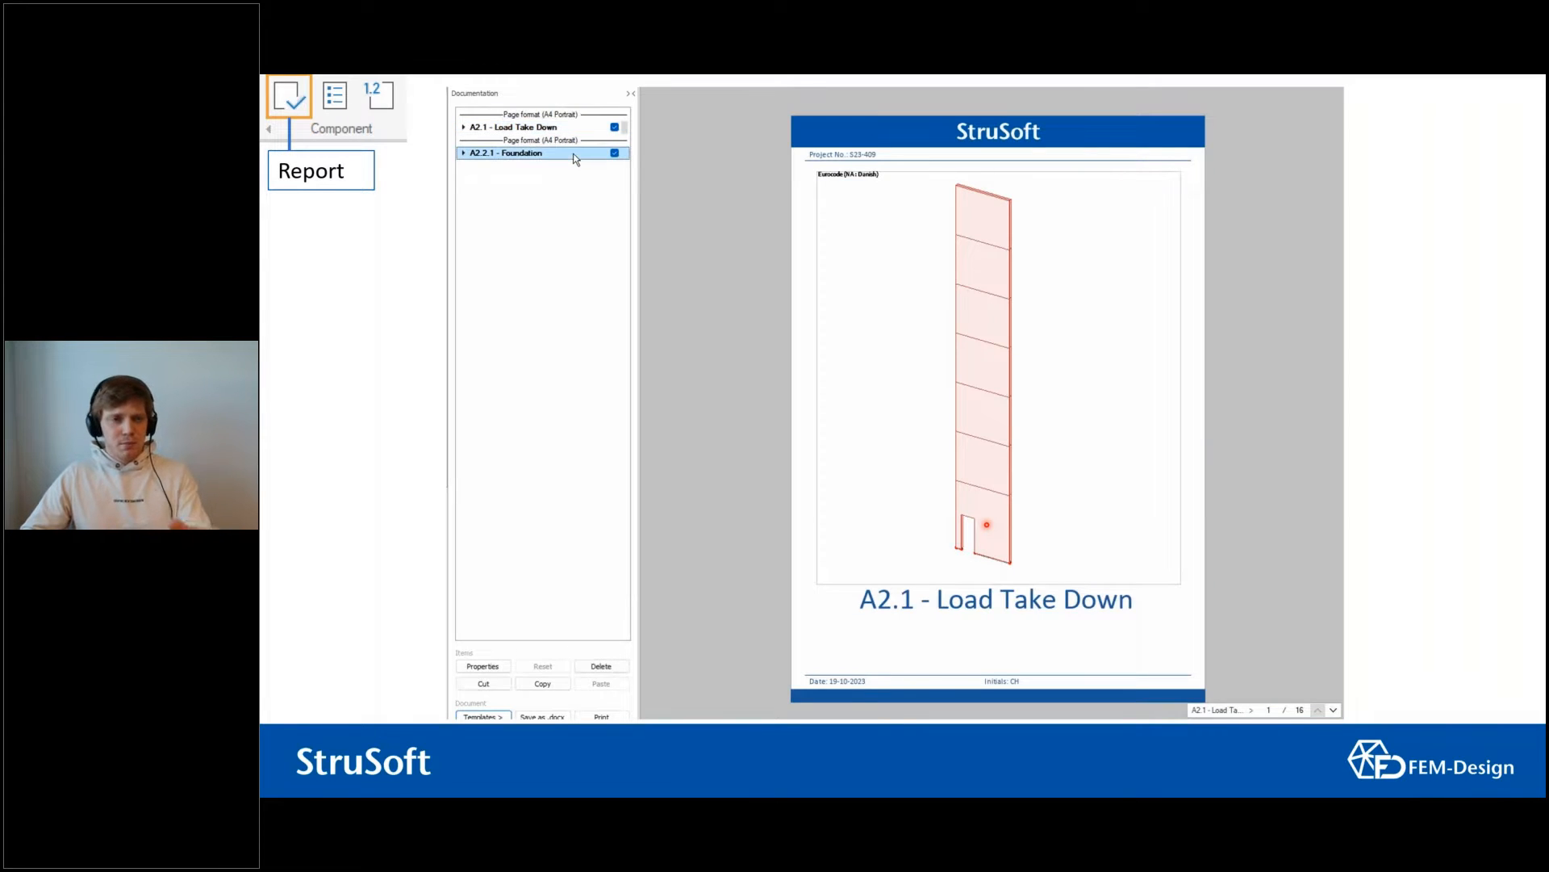
left_click(1234, 710)
left_click(1236, 694)
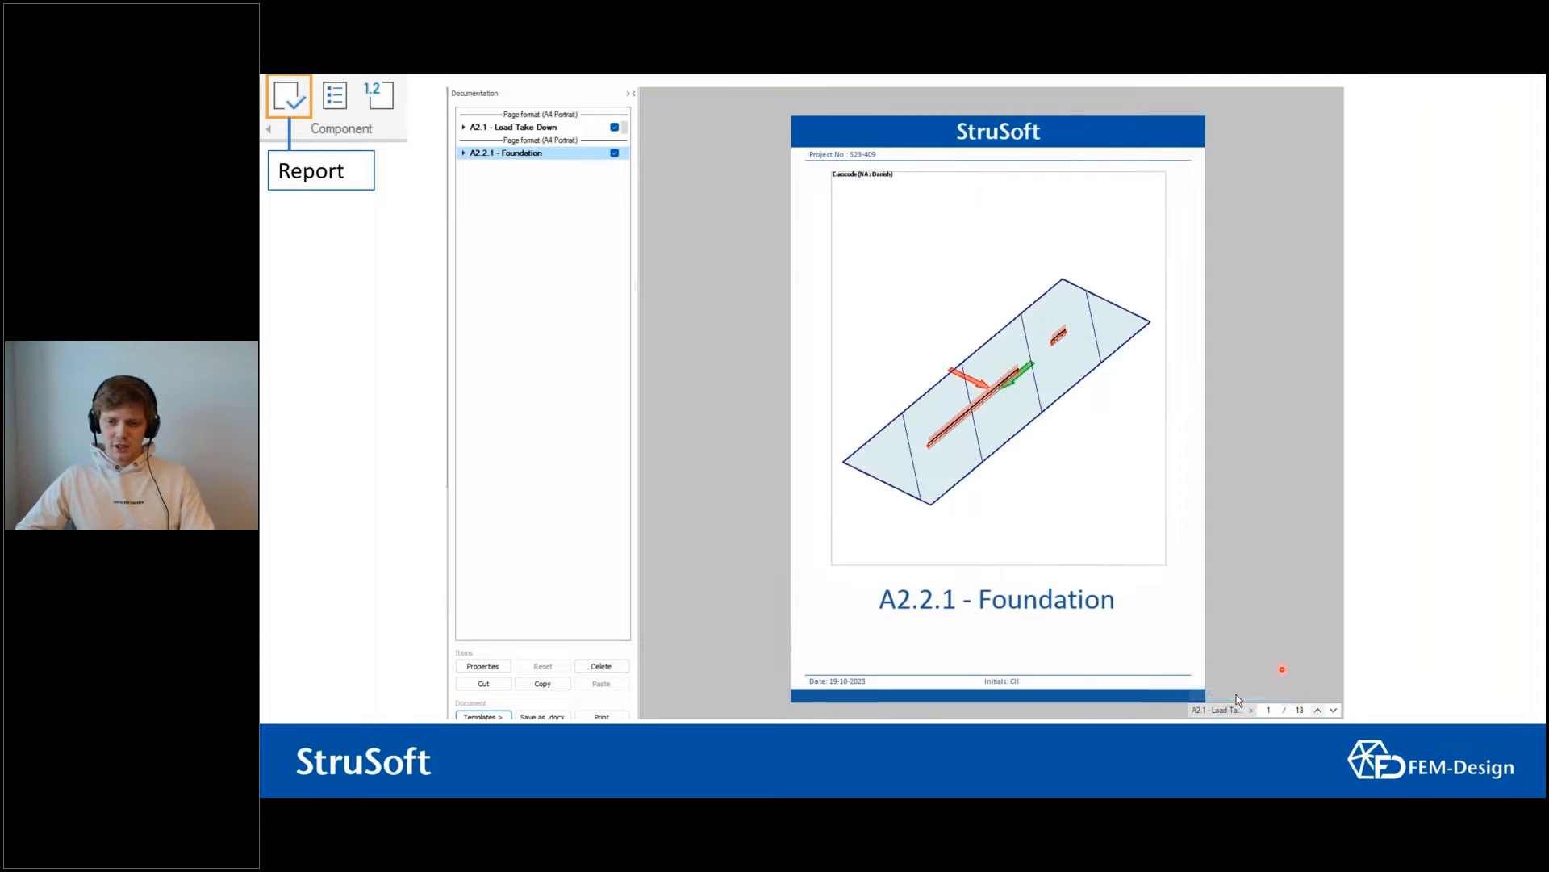
left_click(1227, 709)
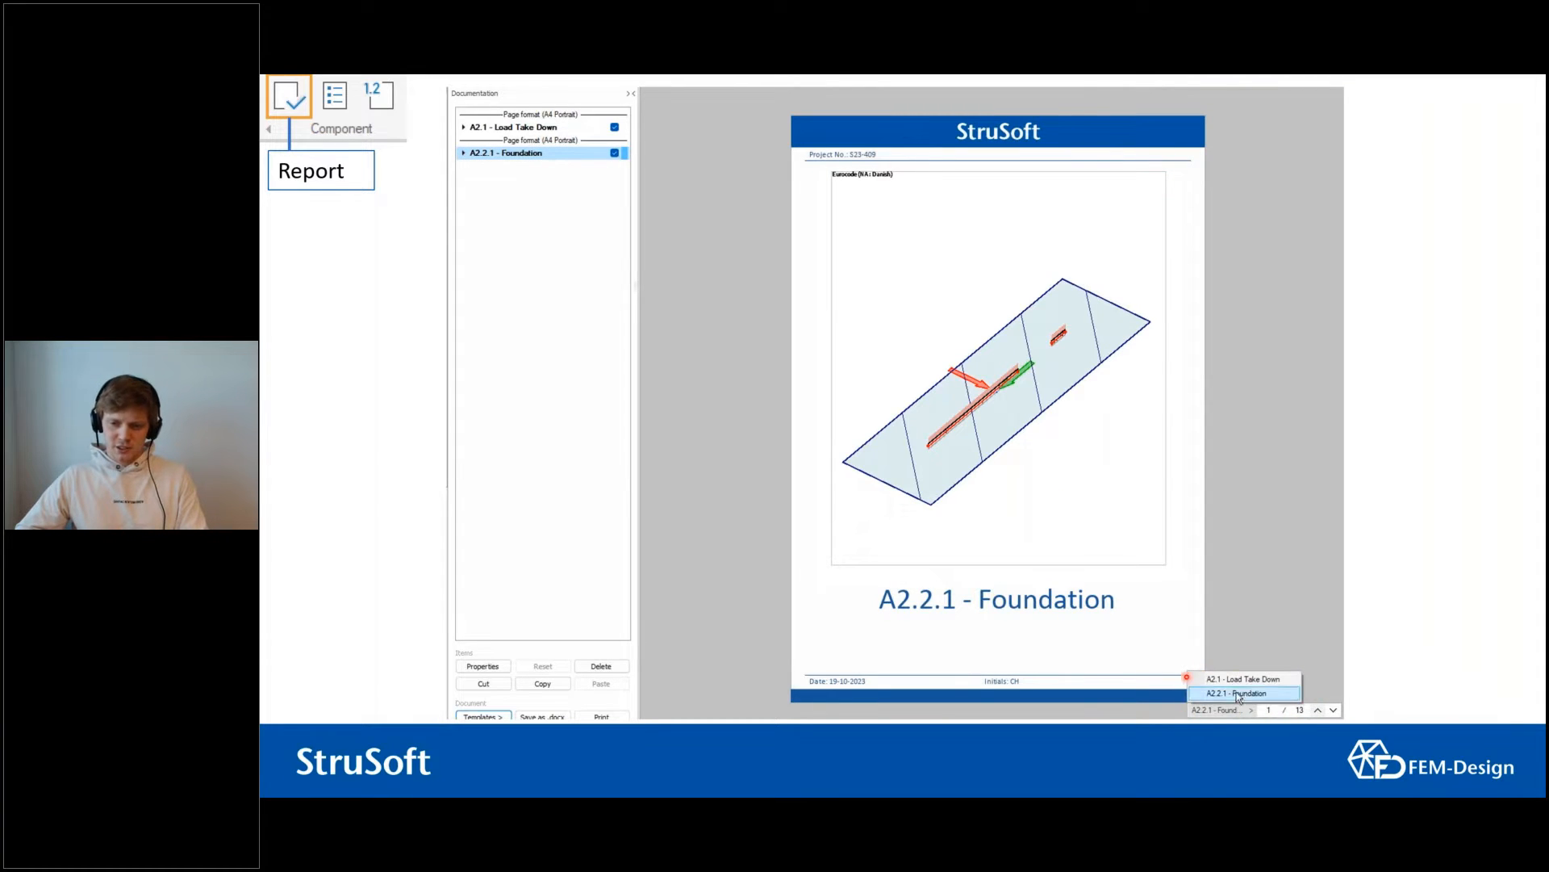
left_click(1236, 679)
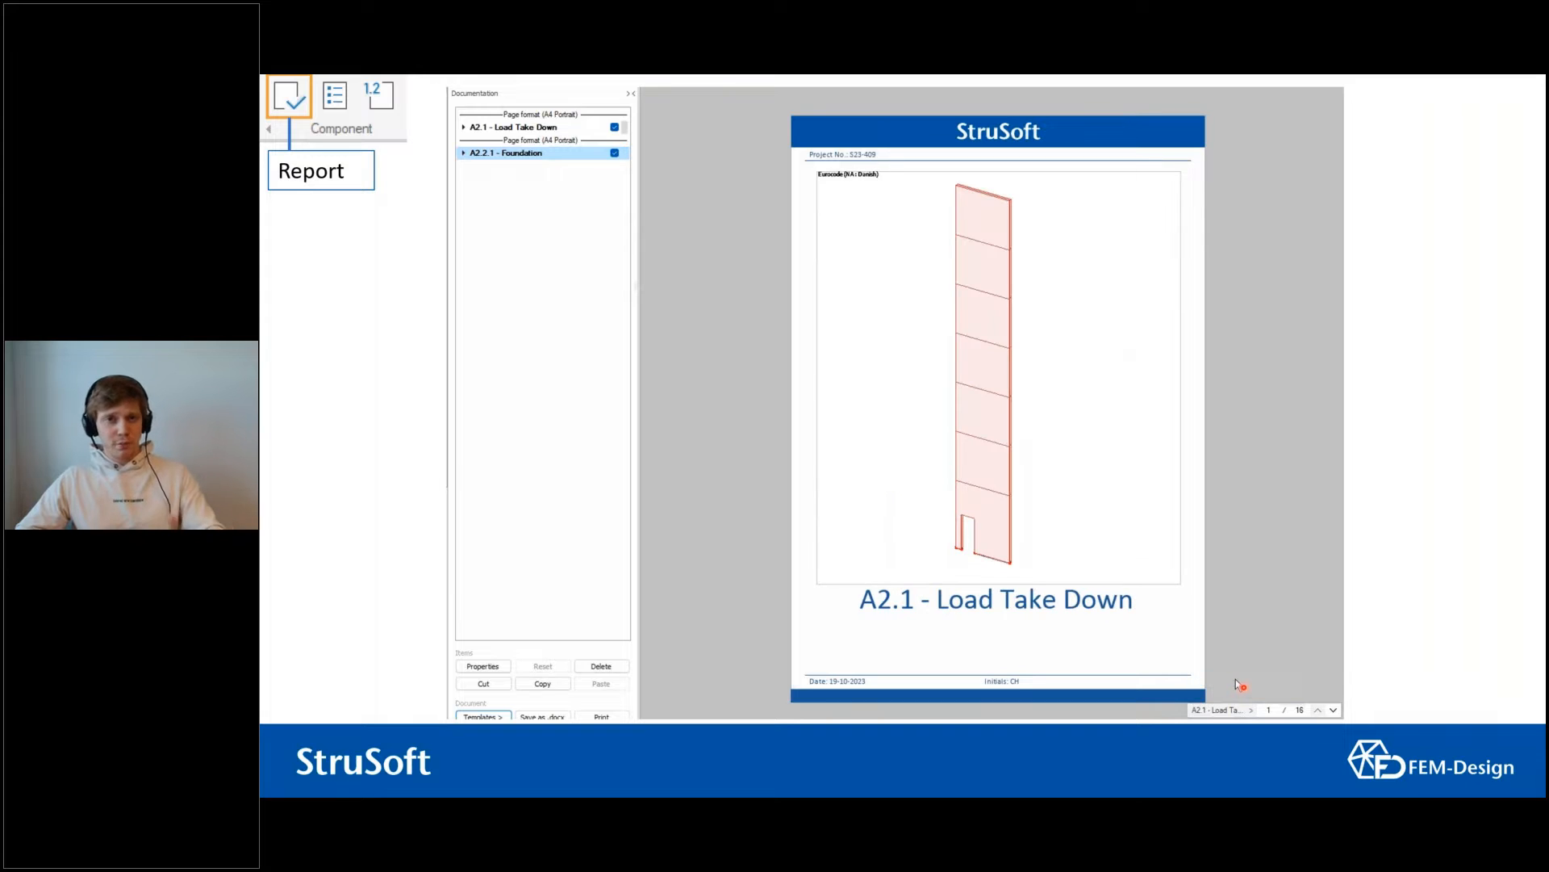
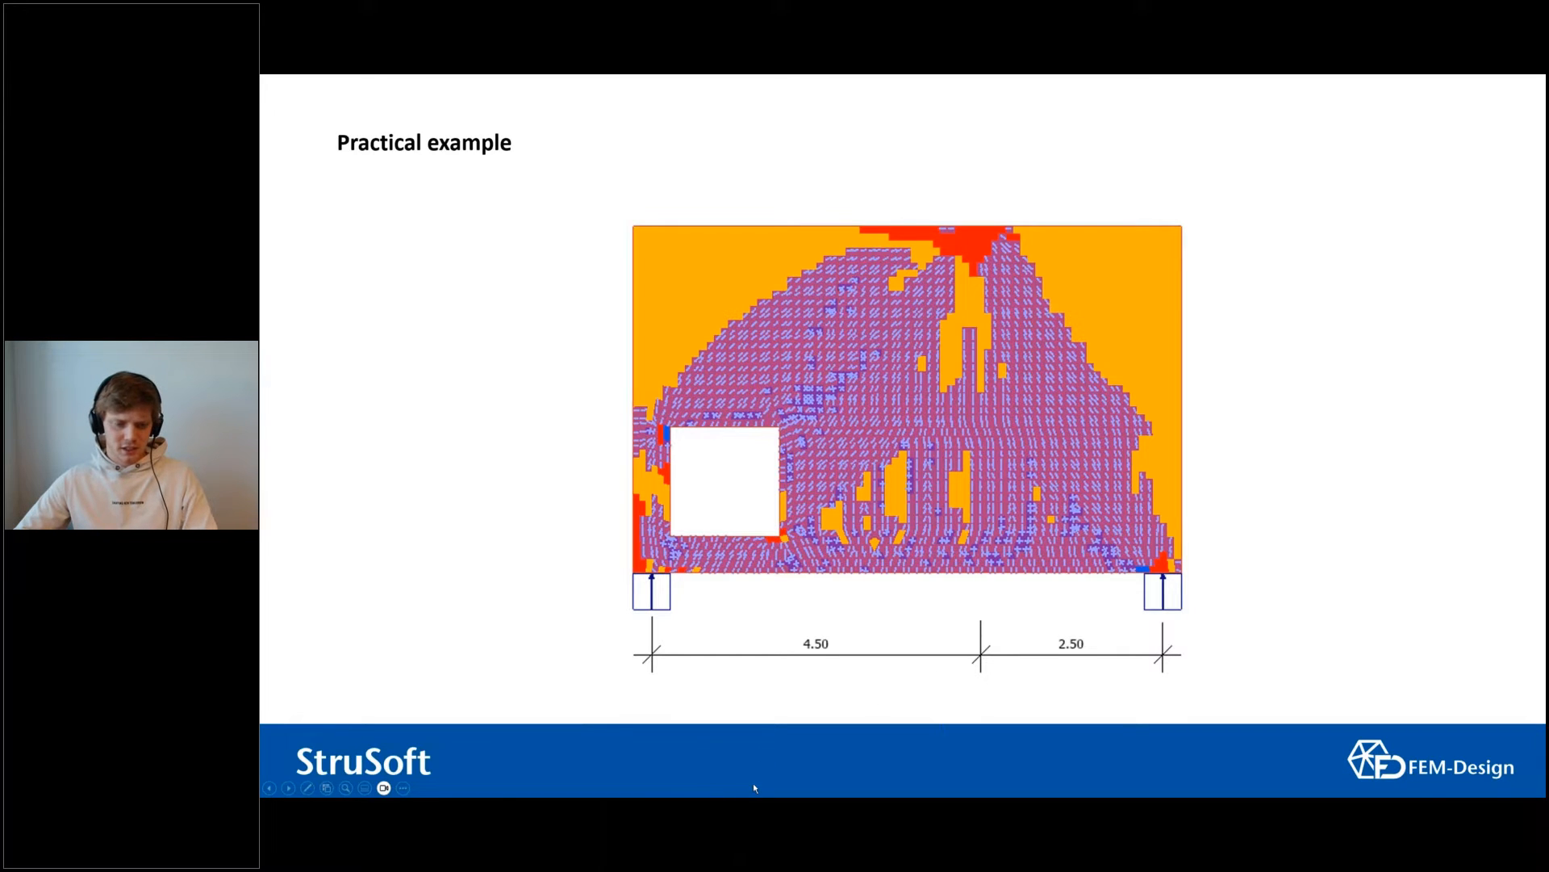
Step: Switch to the FEM-Design window with the high beam with hole model and maximize it
key("super")
mouse_move(744, 791)
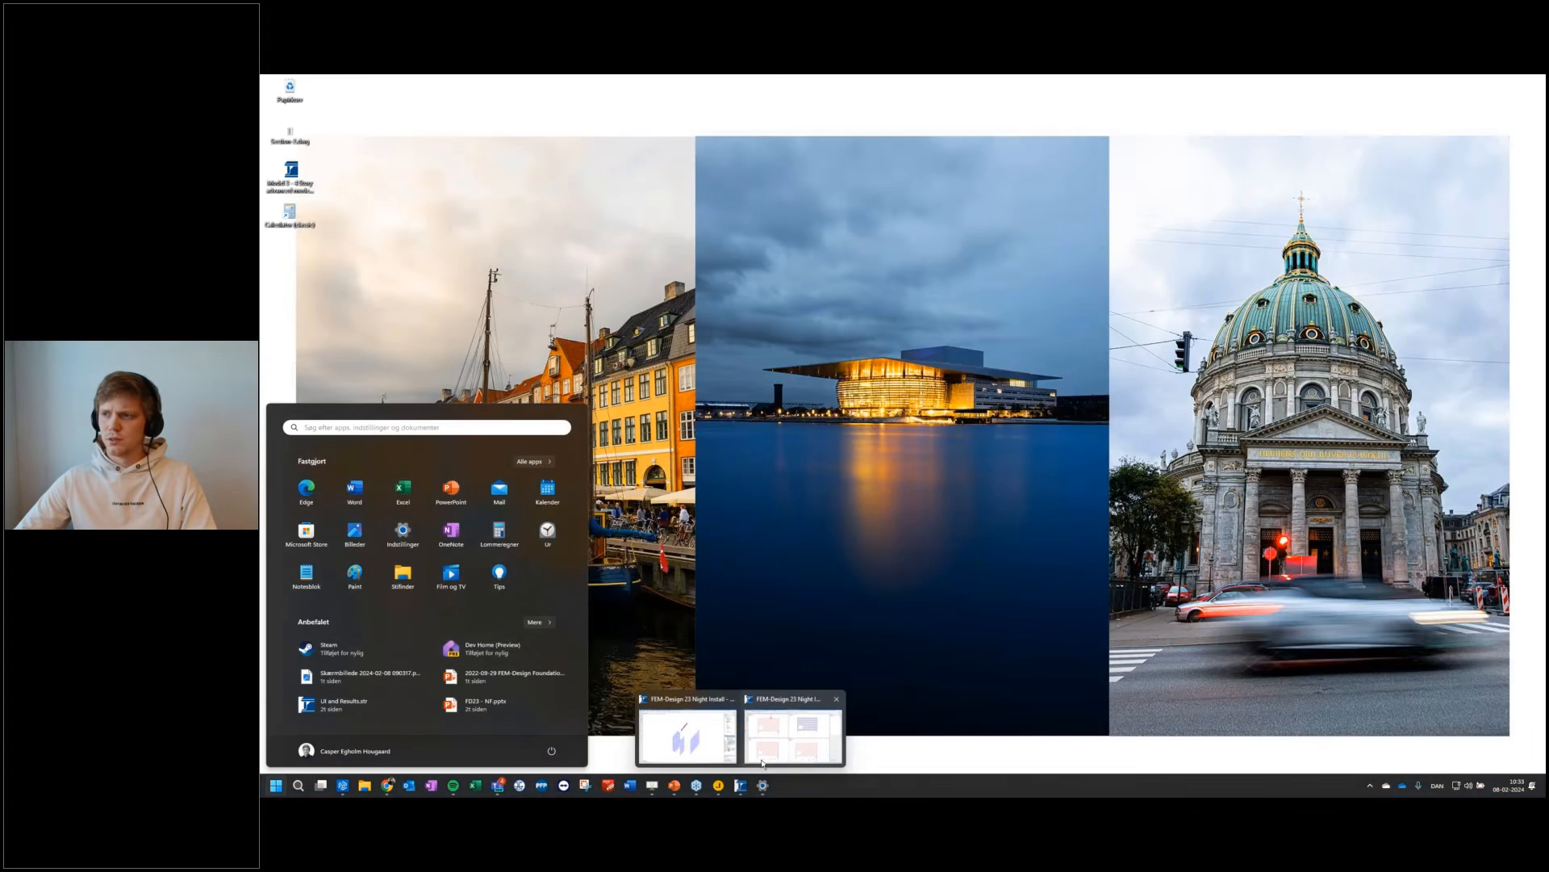
left_click(763, 760)
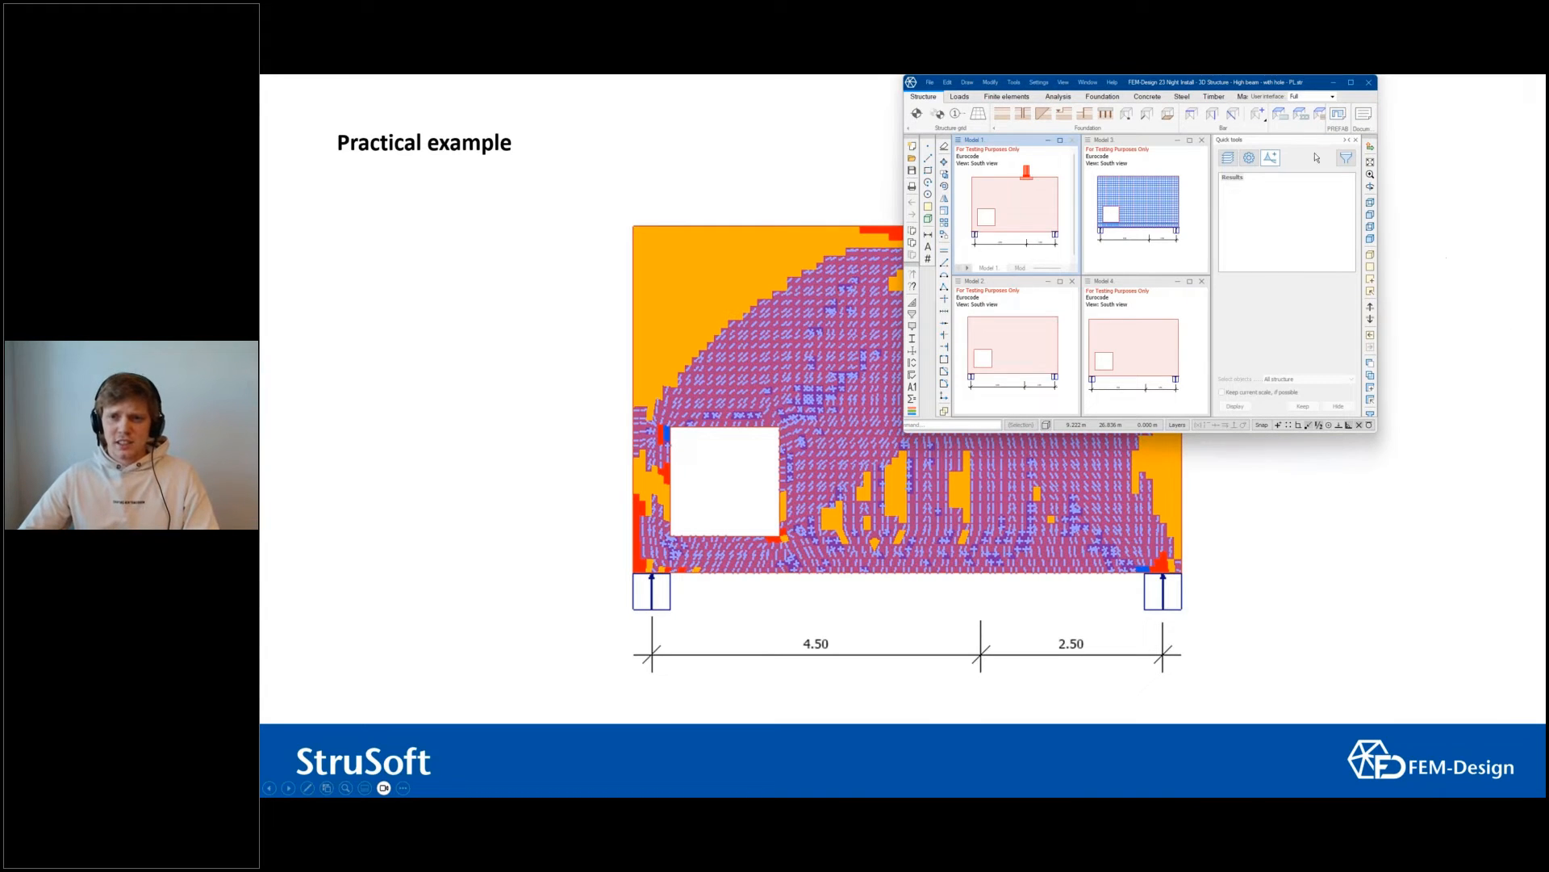
left_click(1351, 81)
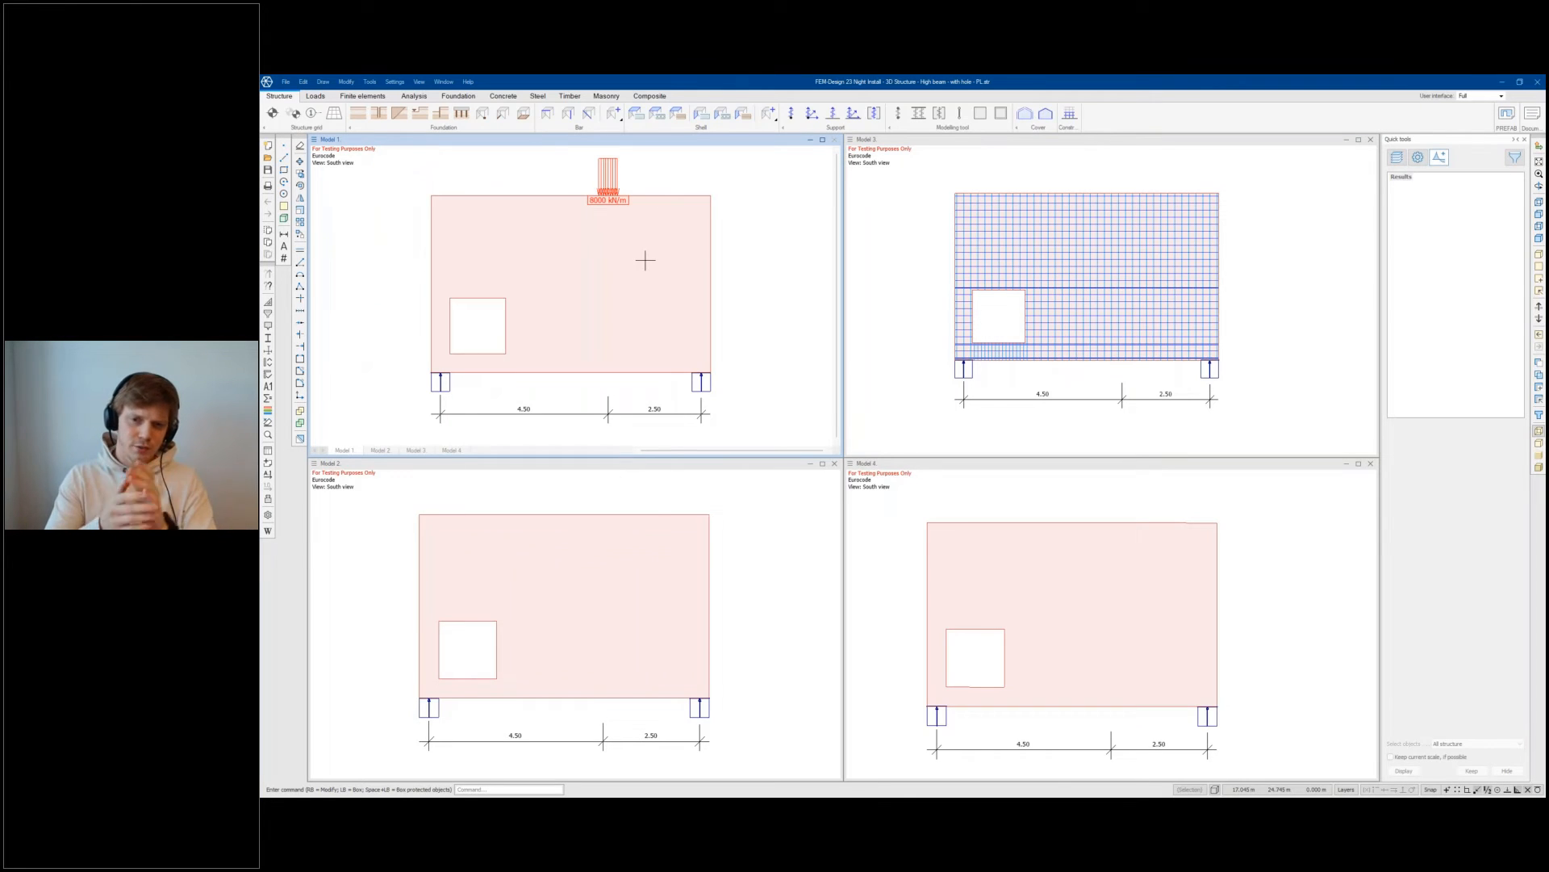
left_click(646, 260)
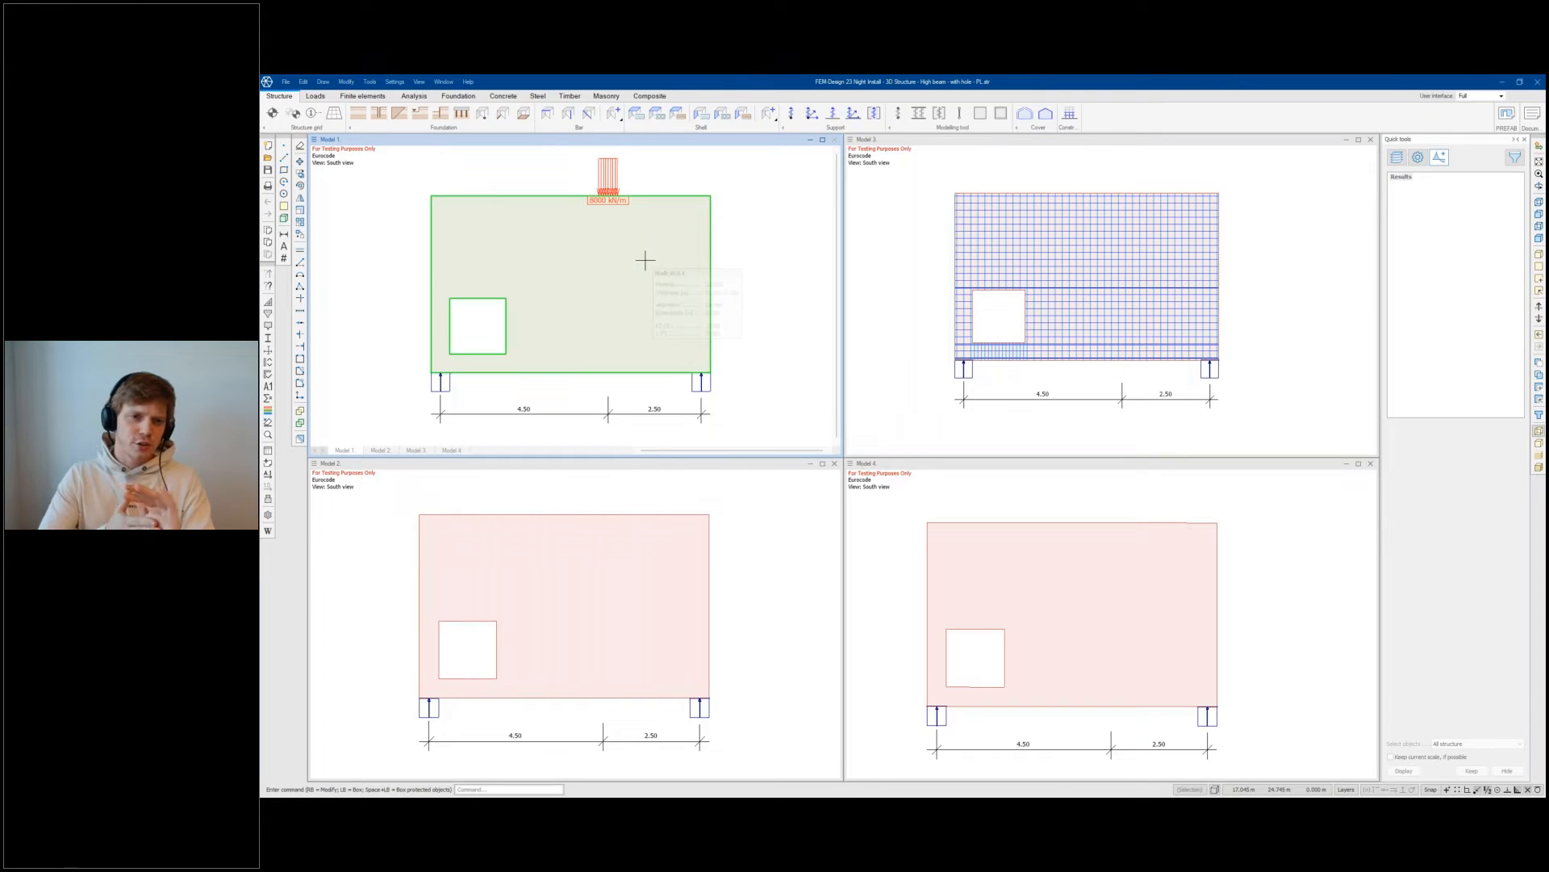
left_click(645, 260)
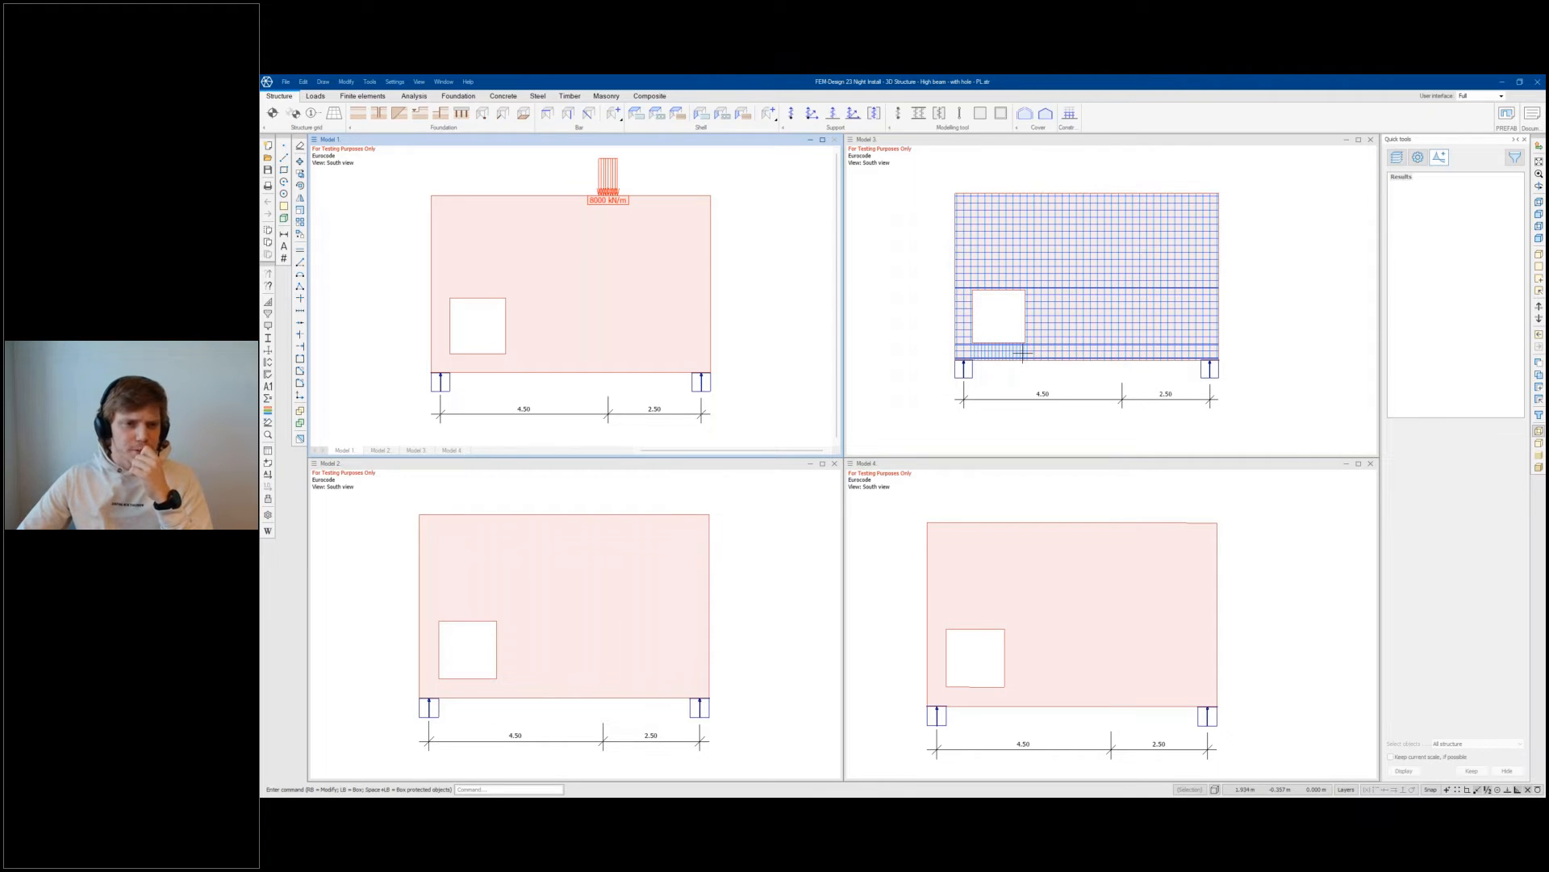
Step: Open the properties of the wall with the hole, review the plastic analysis data of its material and accept the settings
left_click(507, 250)
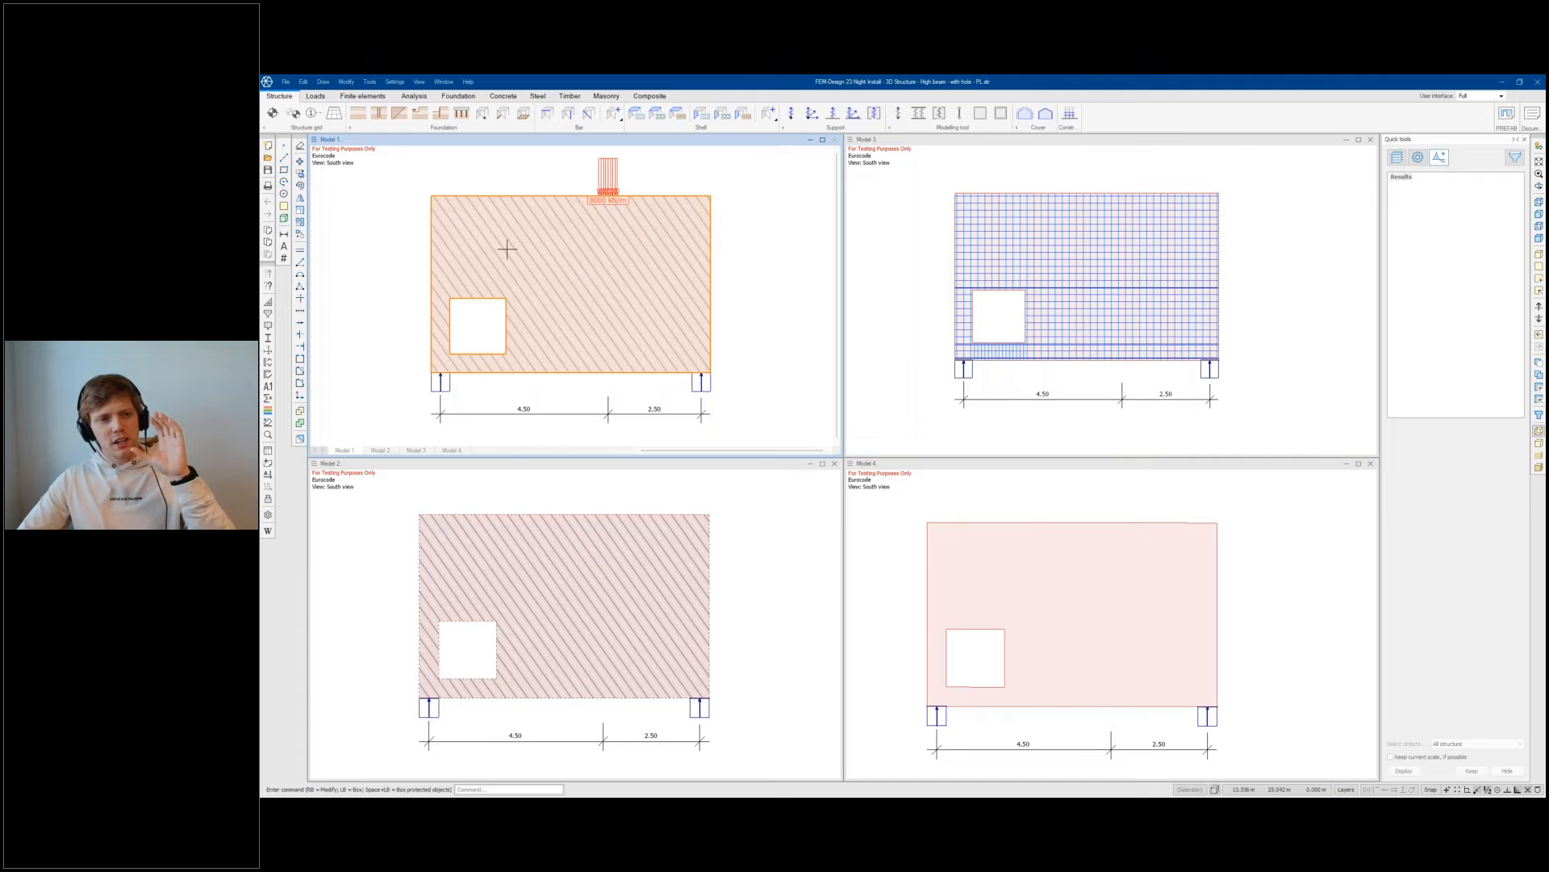
right_click(506, 250)
left_click(532, 257)
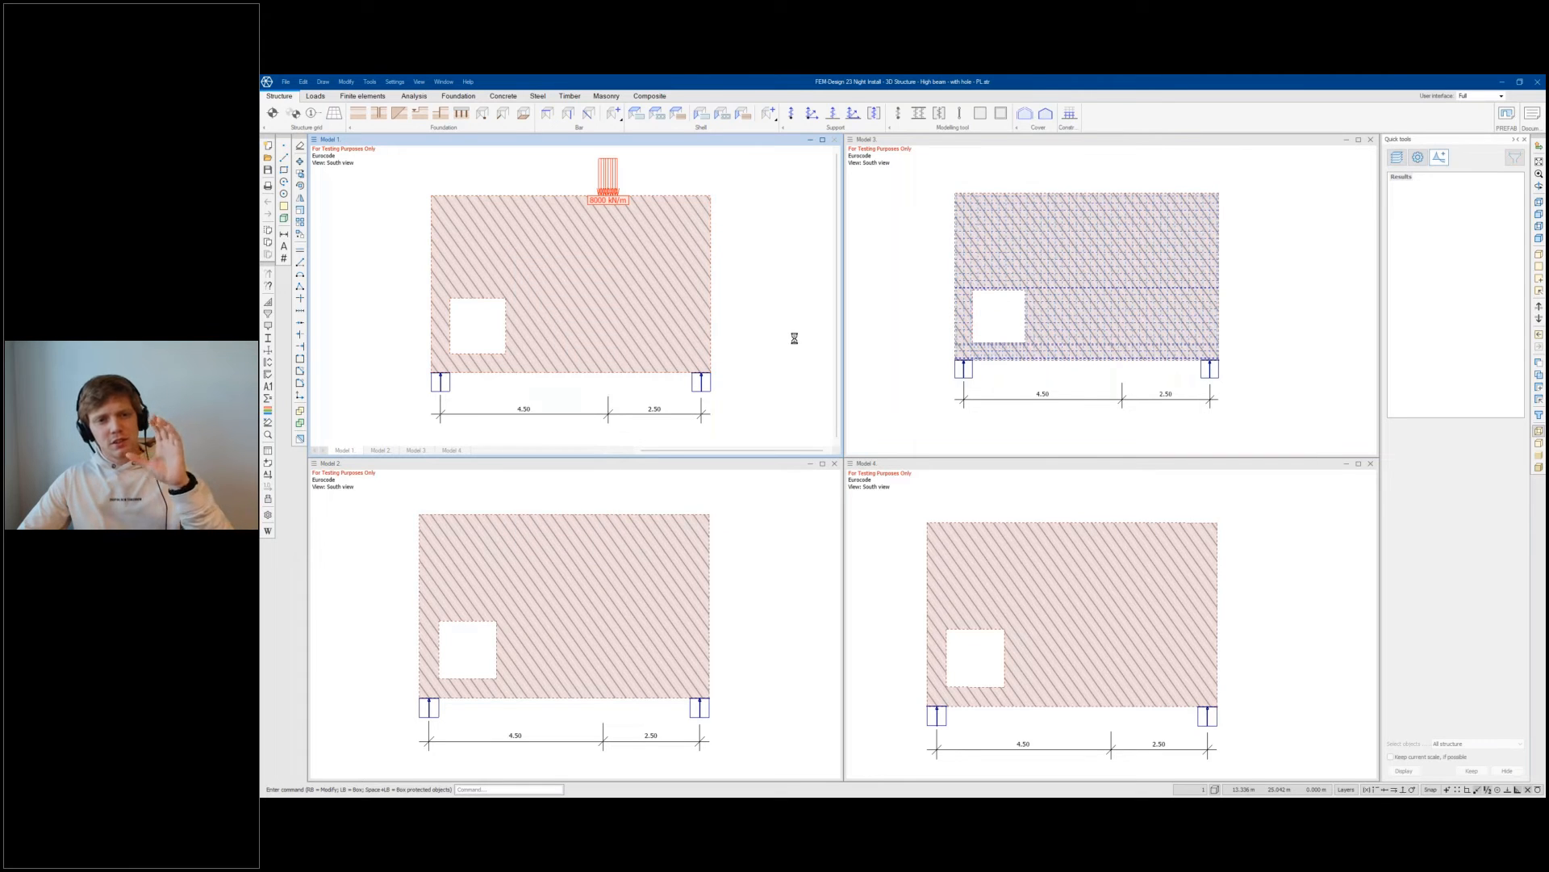
left_click(845, 268)
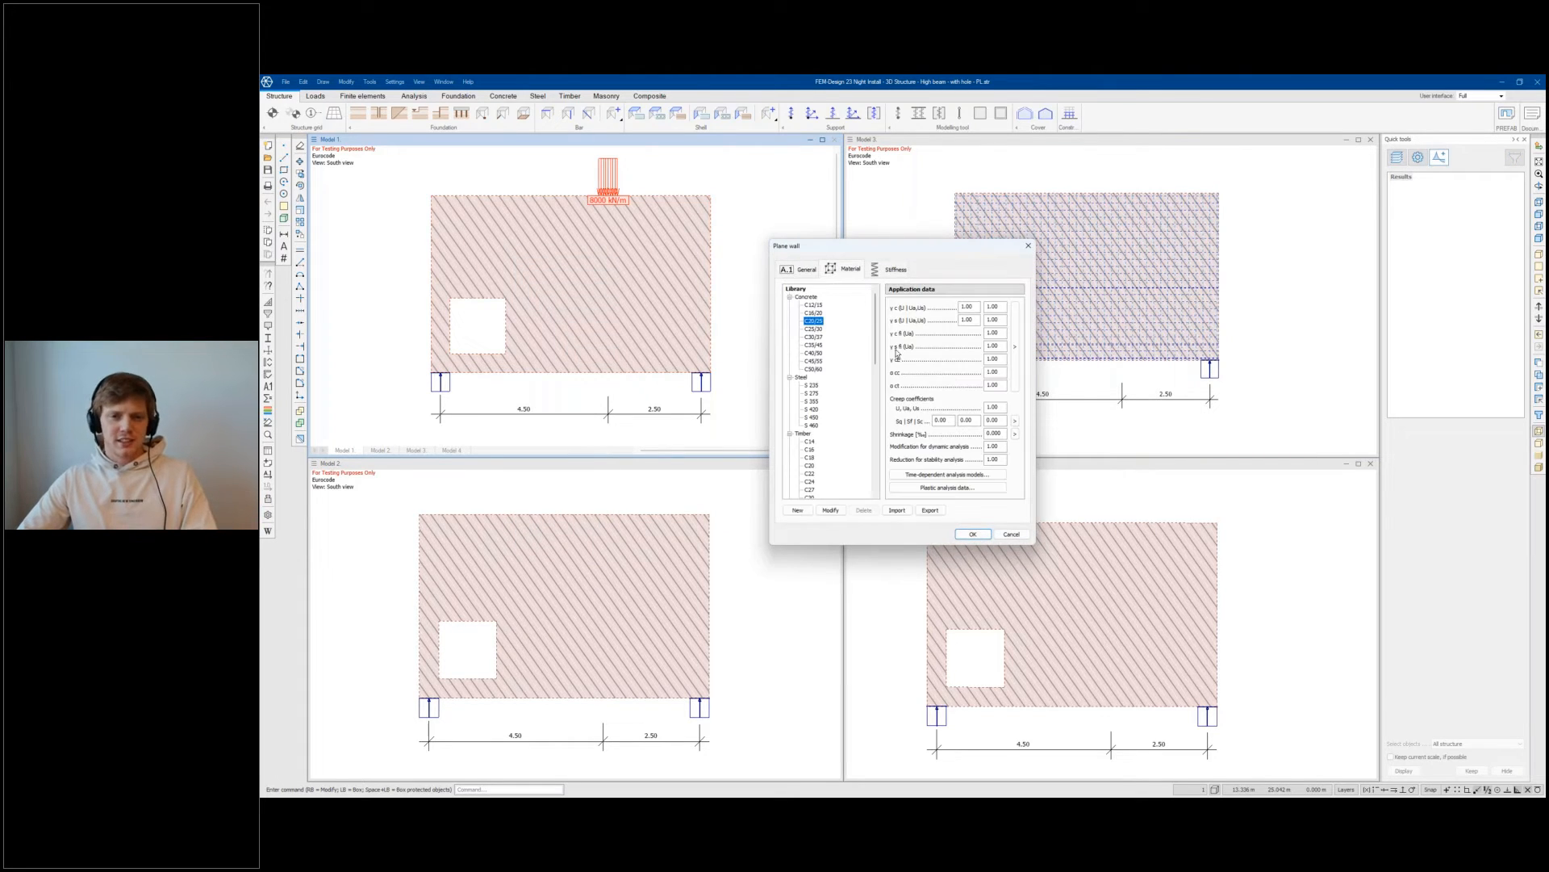
left_click(944, 487)
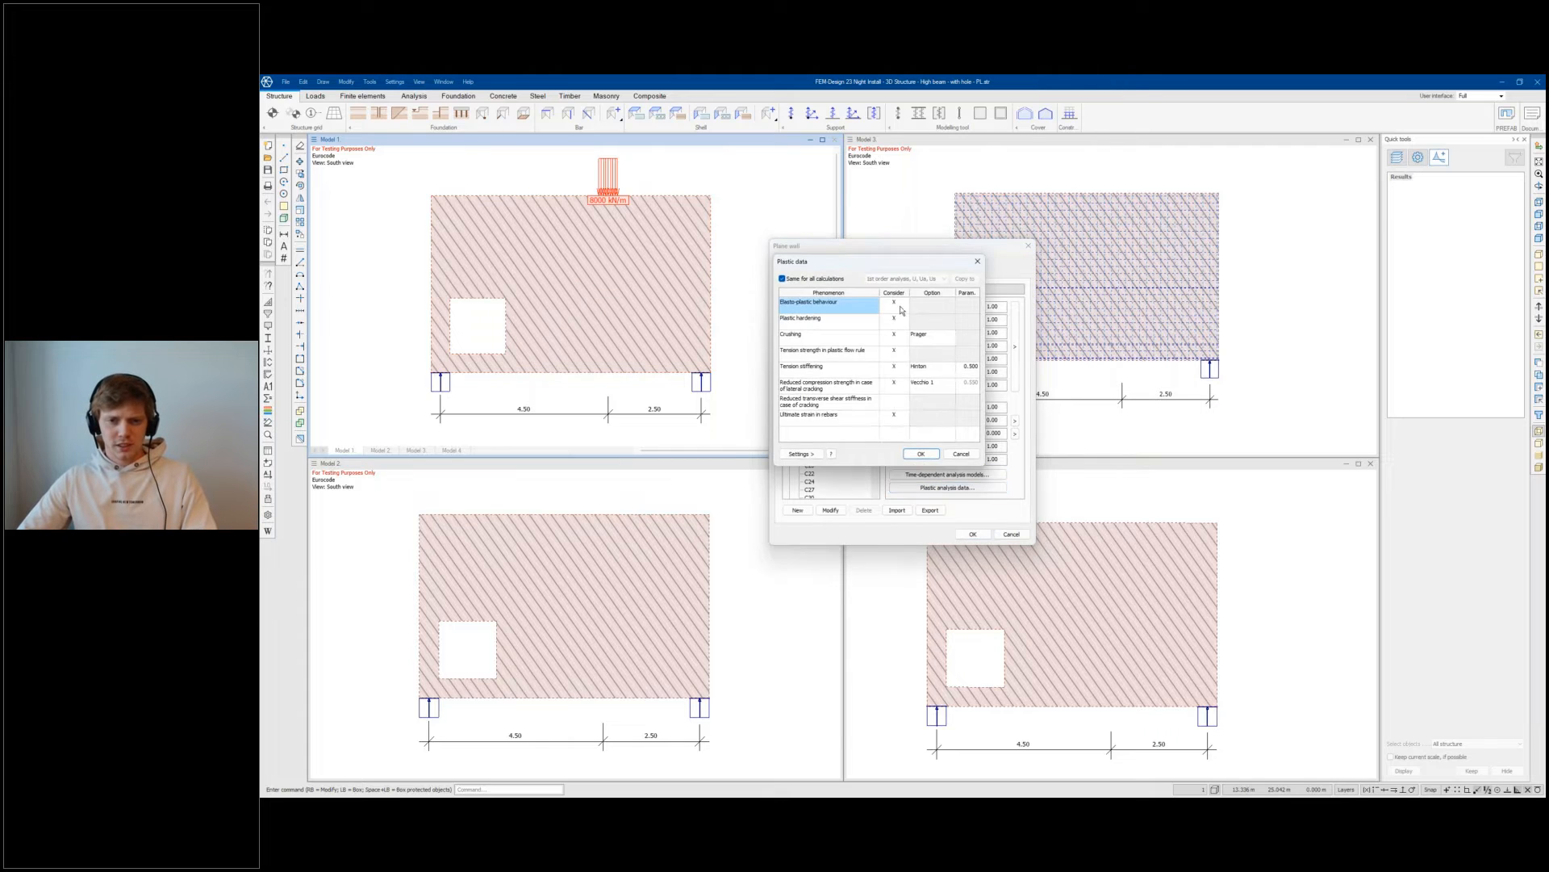
left_click(921, 453)
left_click(972, 533)
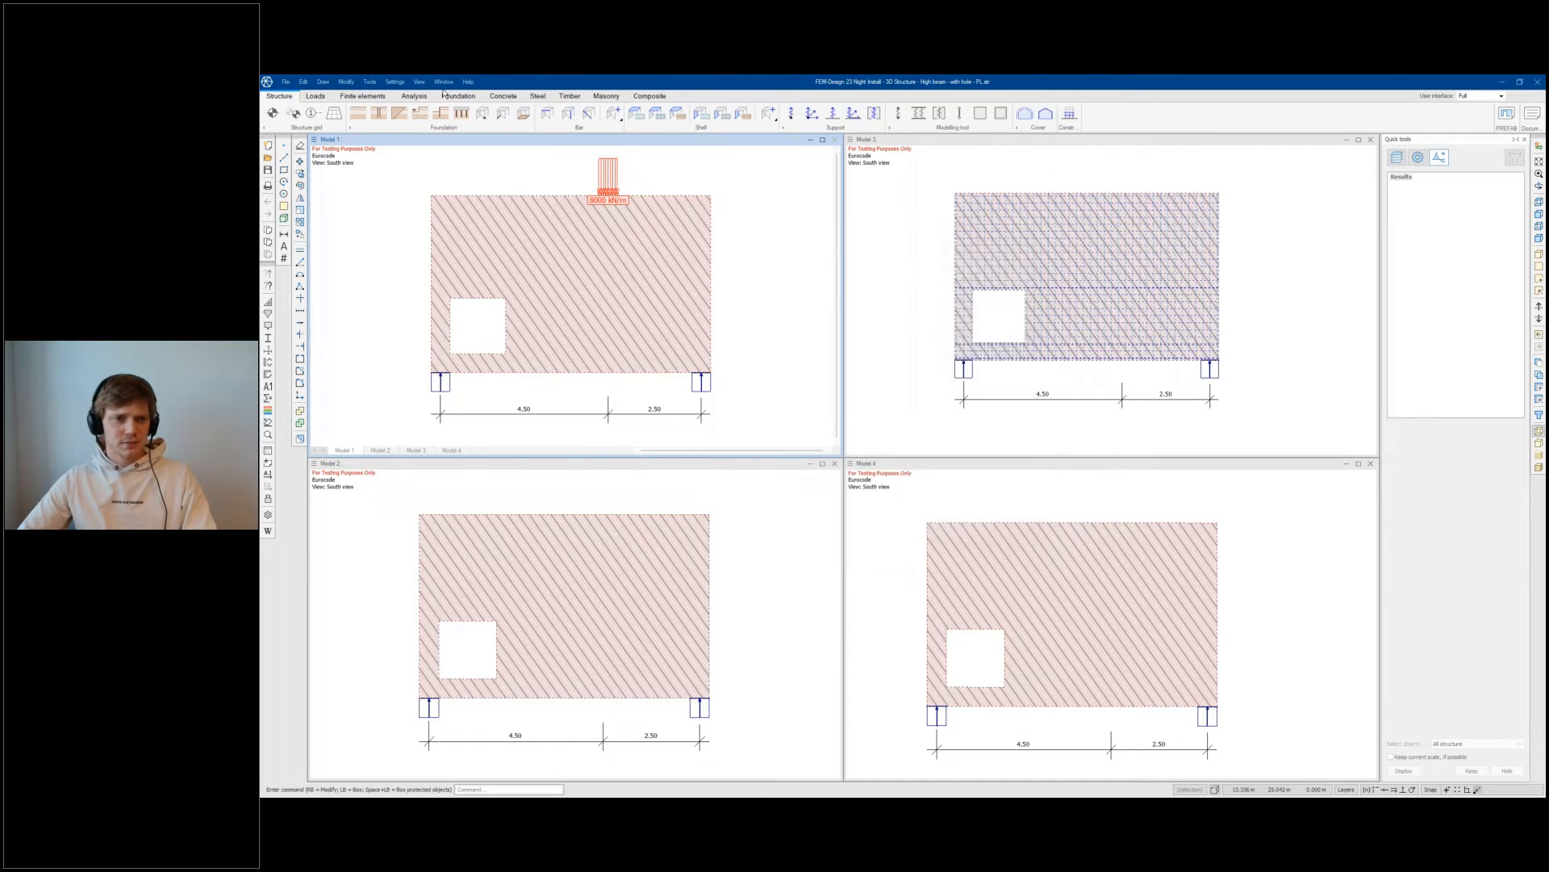
Step: Show the analysis results of the high beam and examine the plastic shell condition and crack pattern around the hole and support
left_click(428, 98)
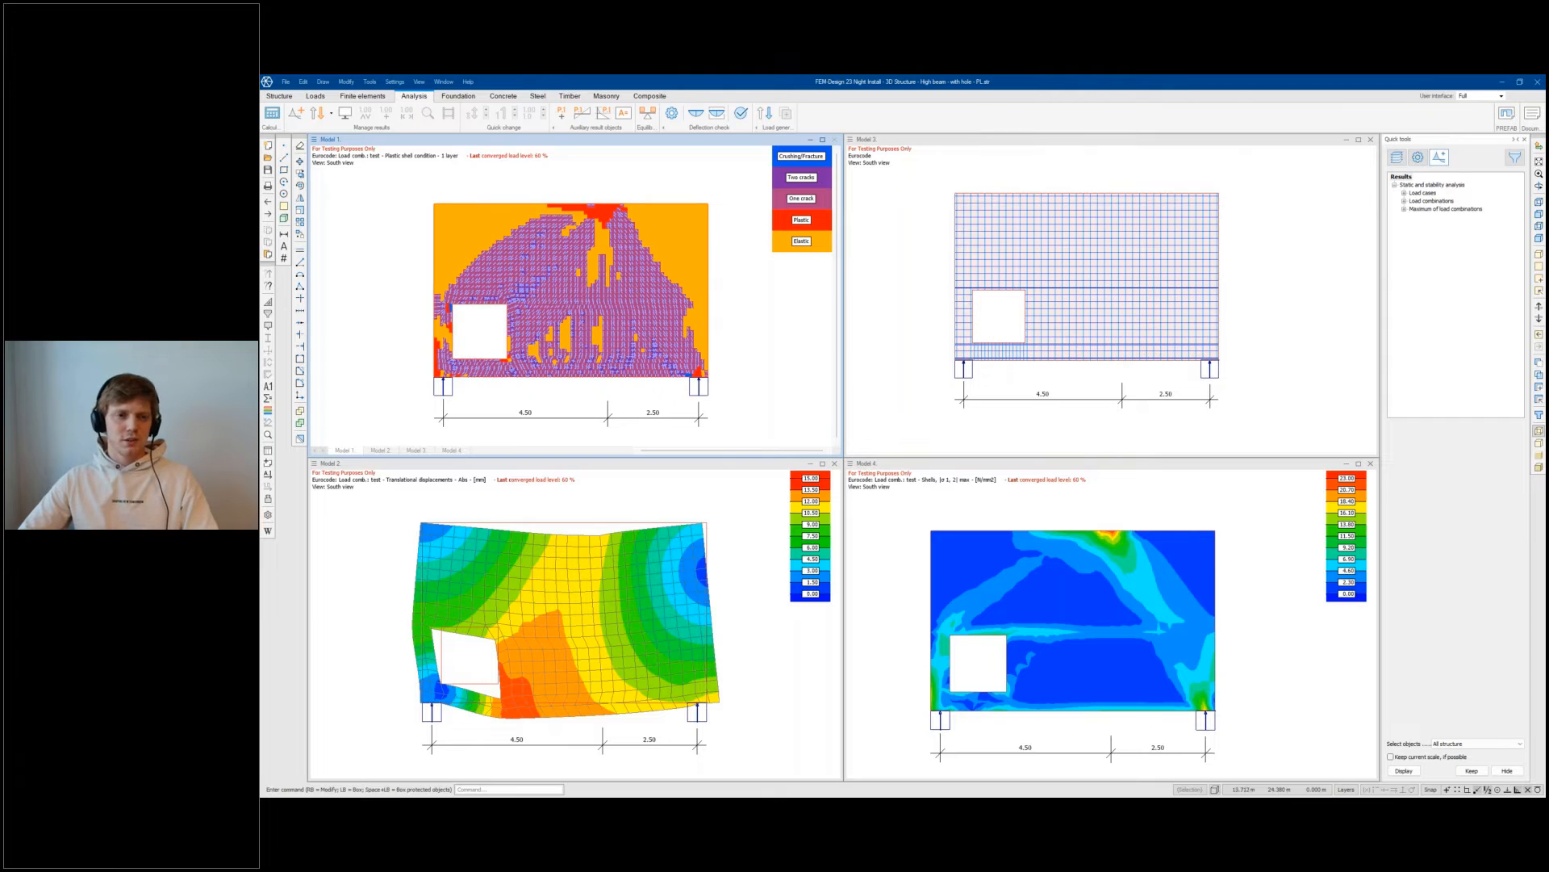
scroll(528, 278, "up", 1)
left_click_drag(558, 323, 582, 364)
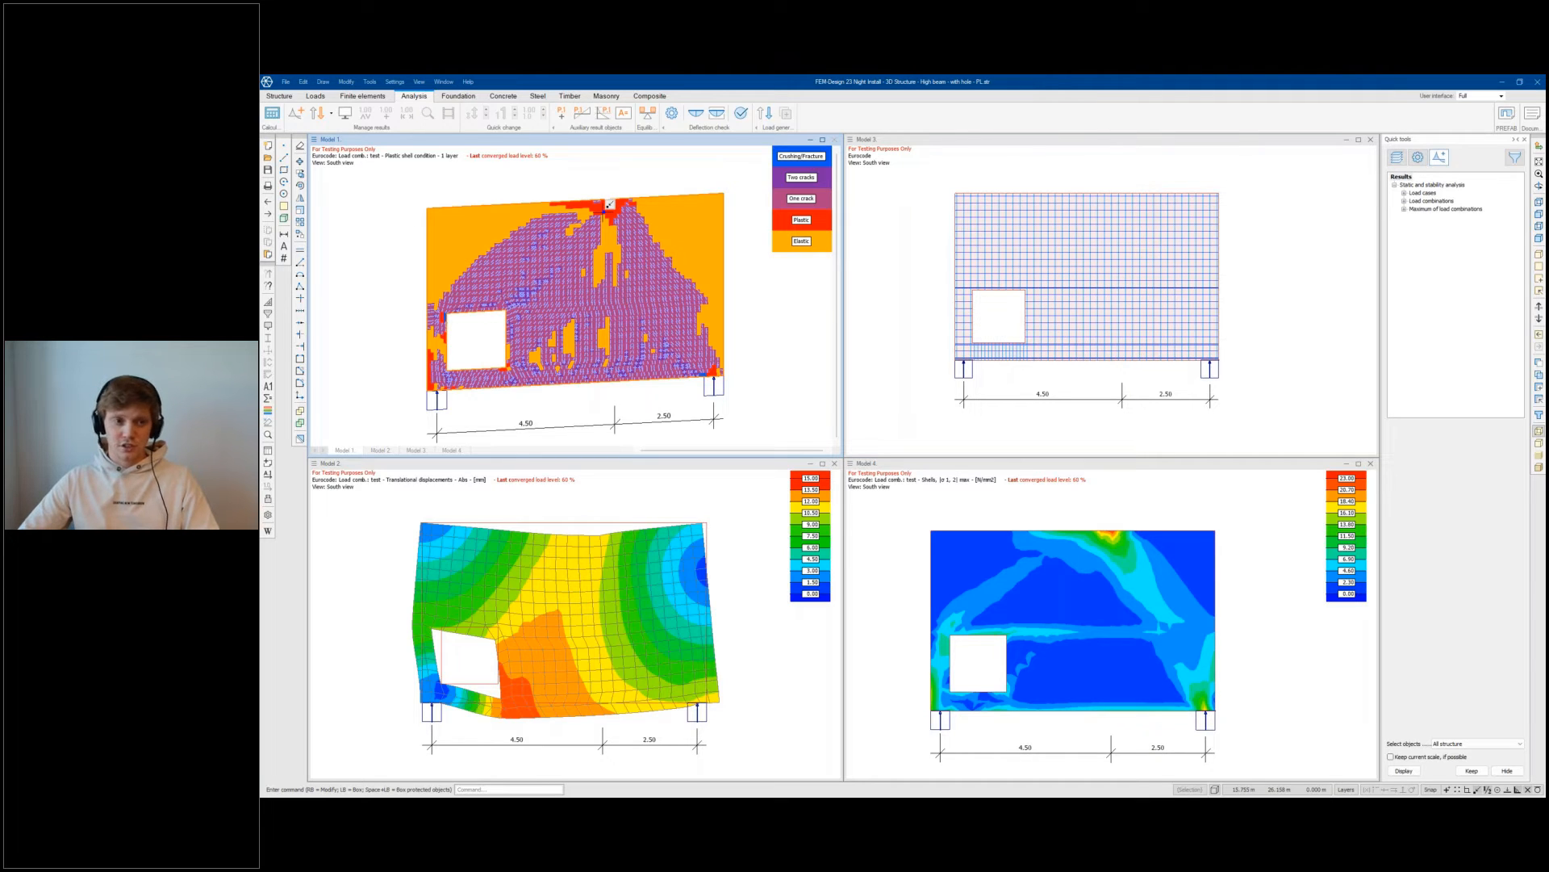
middle_click_drag(568, 257, 570, 245)
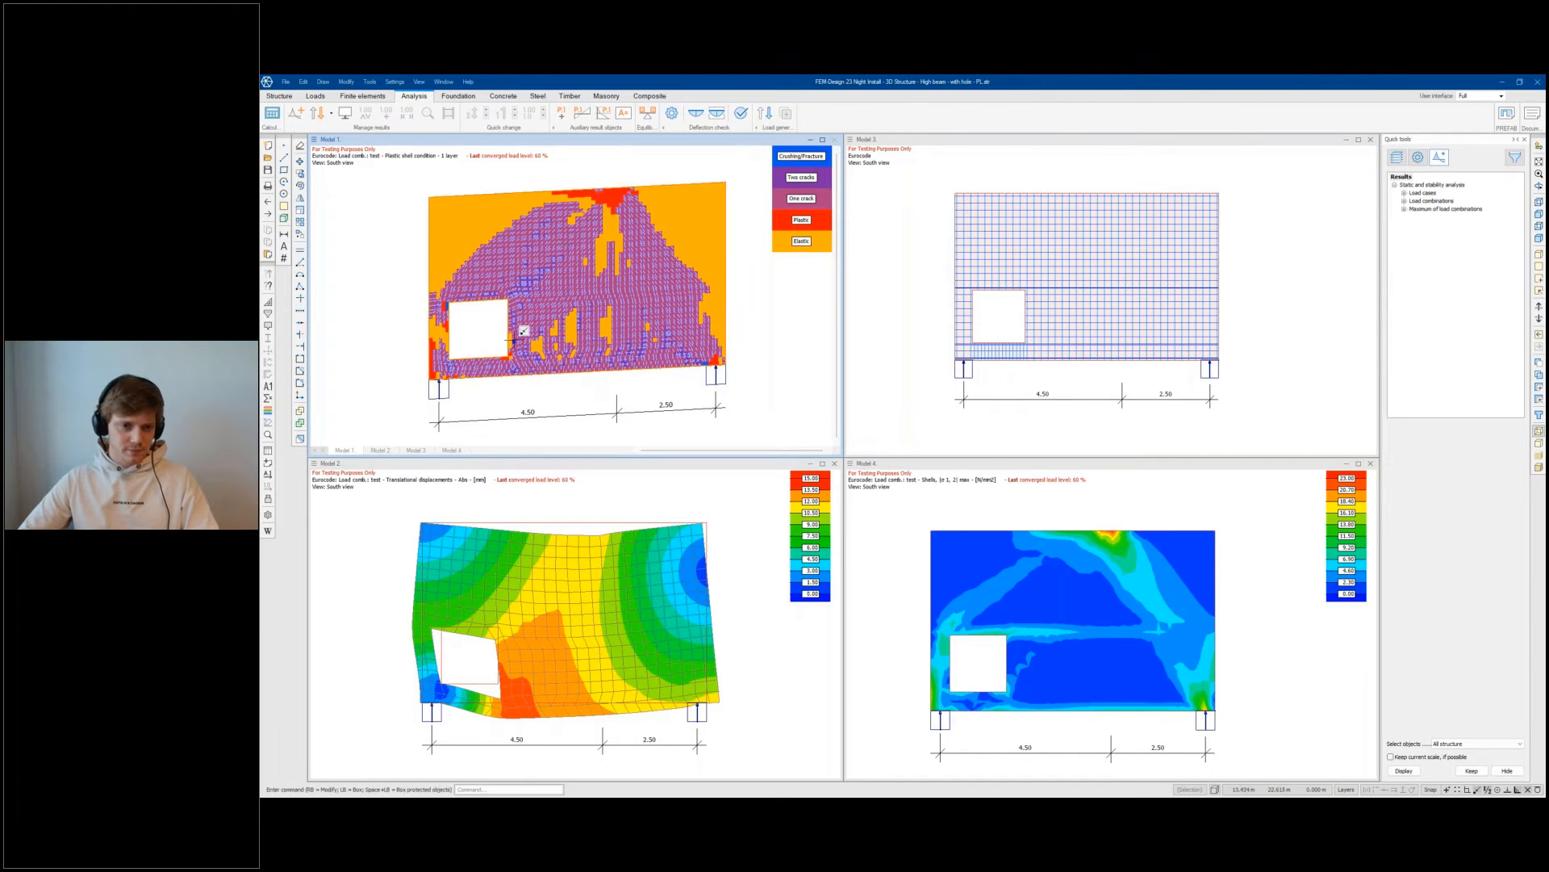
scroll(527, 261, "up", 2)
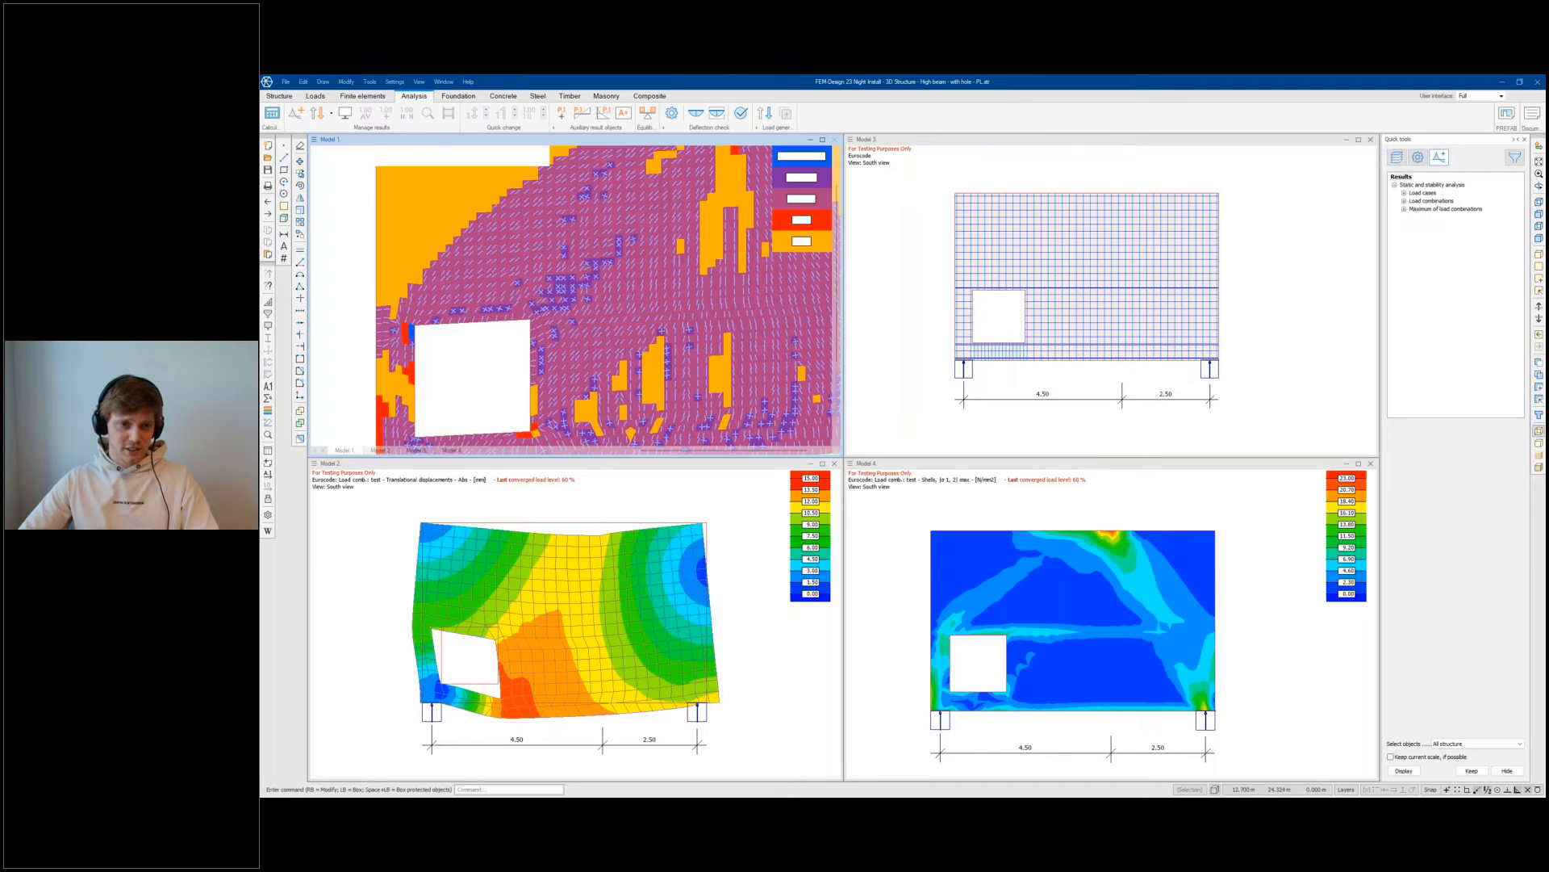
scroll(525, 267, "up", 2)
scroll(524, 275, "down", 1)
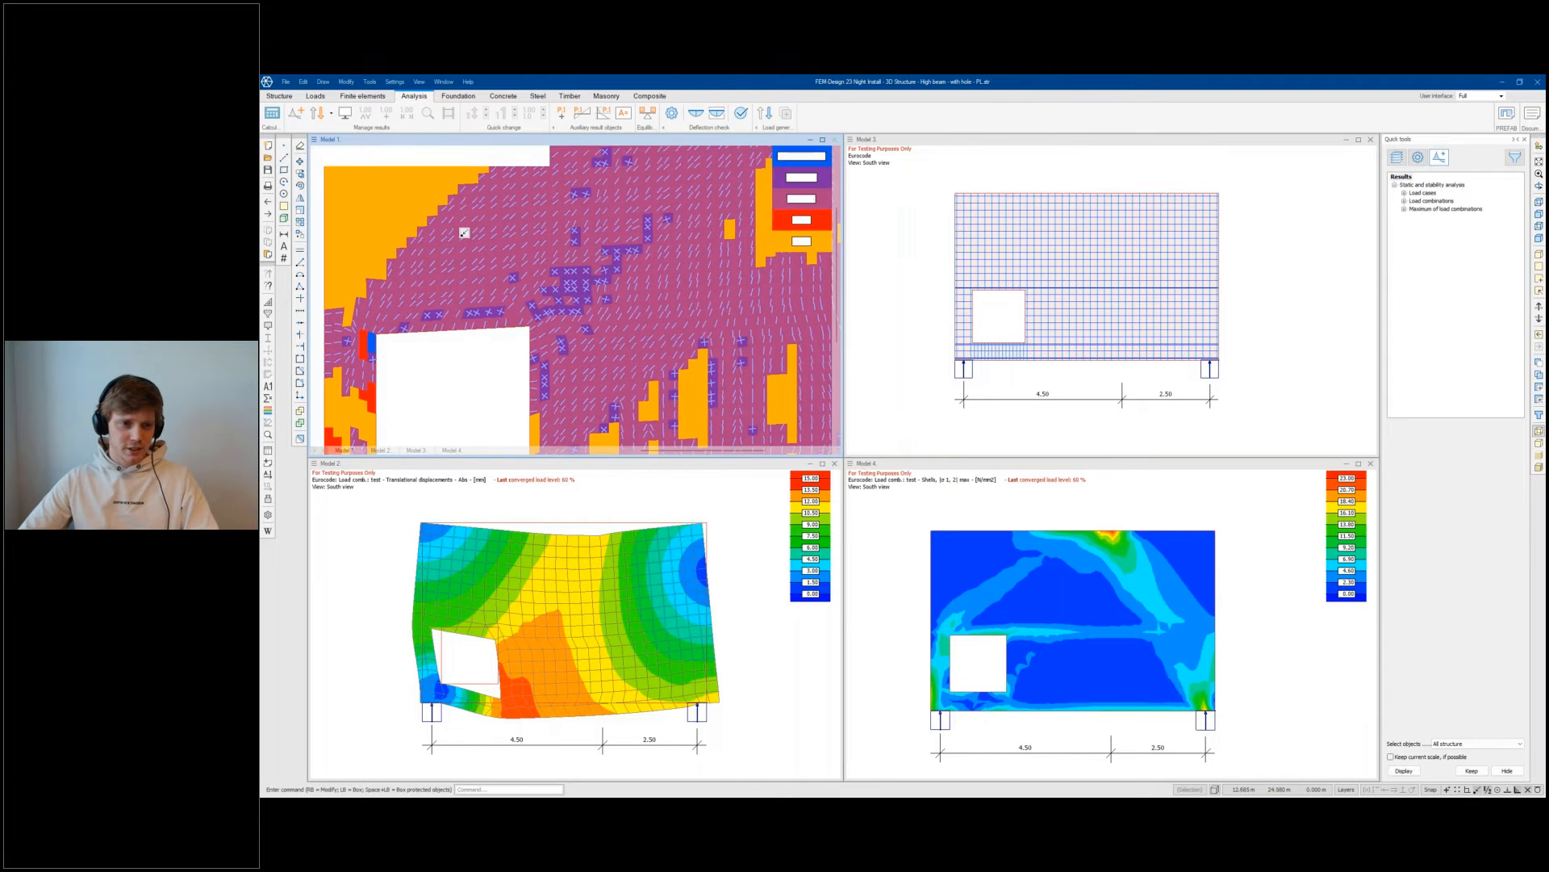
scroll(484, 347, "down", 2)
middle_click_drag(473, 397, 475, 314)
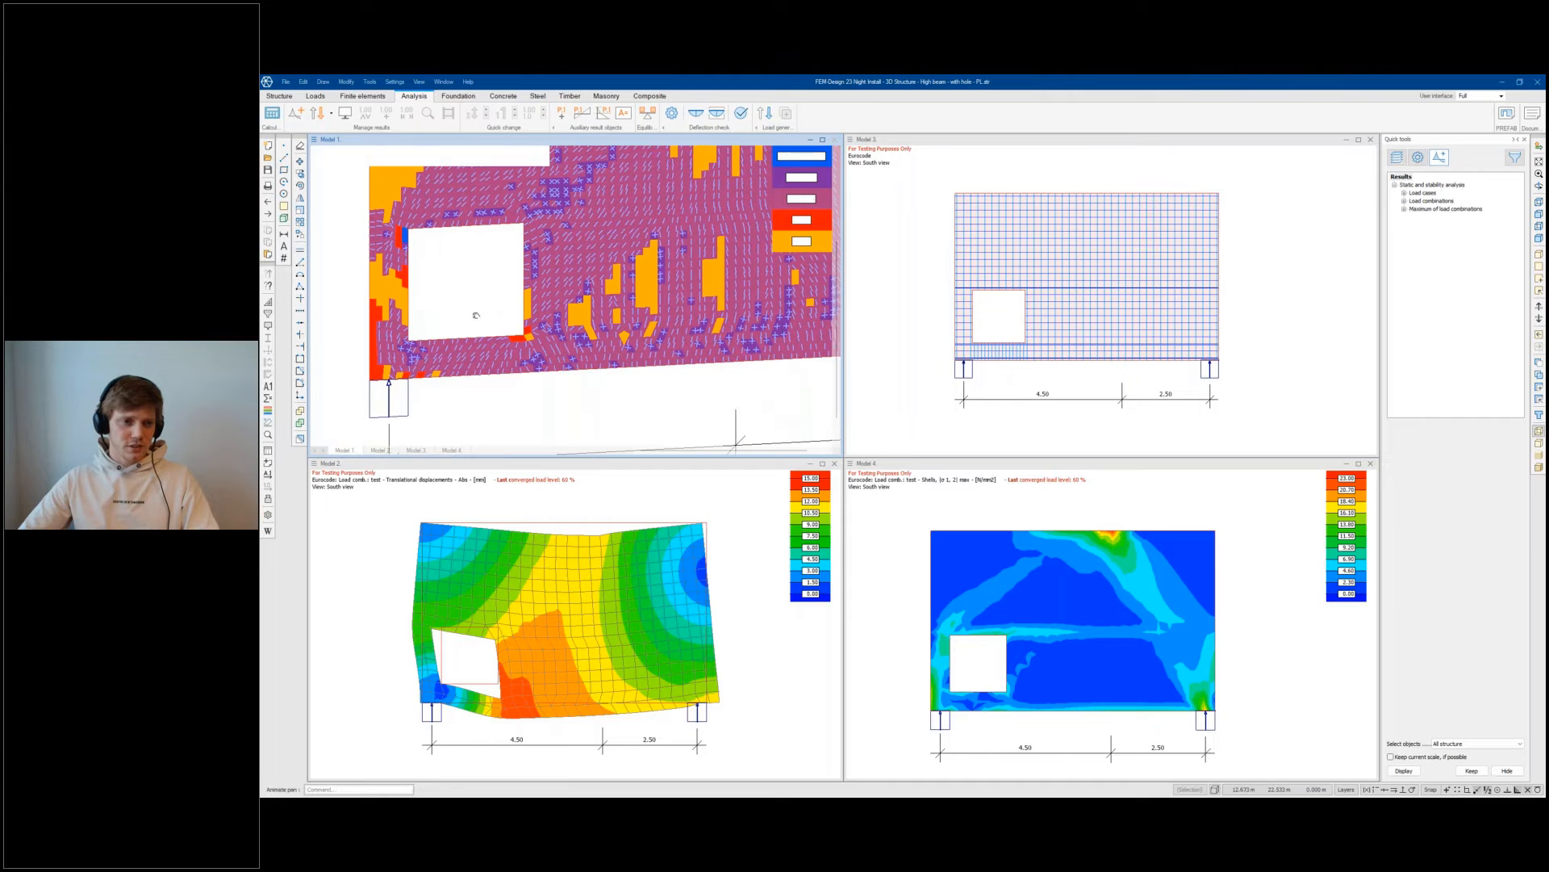
scroll(405, 377, "down", 1)
scroll(405, 379, "down", 2)
middle_click_drag(405, 380, 402, 428)
scroll(402, 428, "down", 1)
scroll(555, 267, "down", 2)
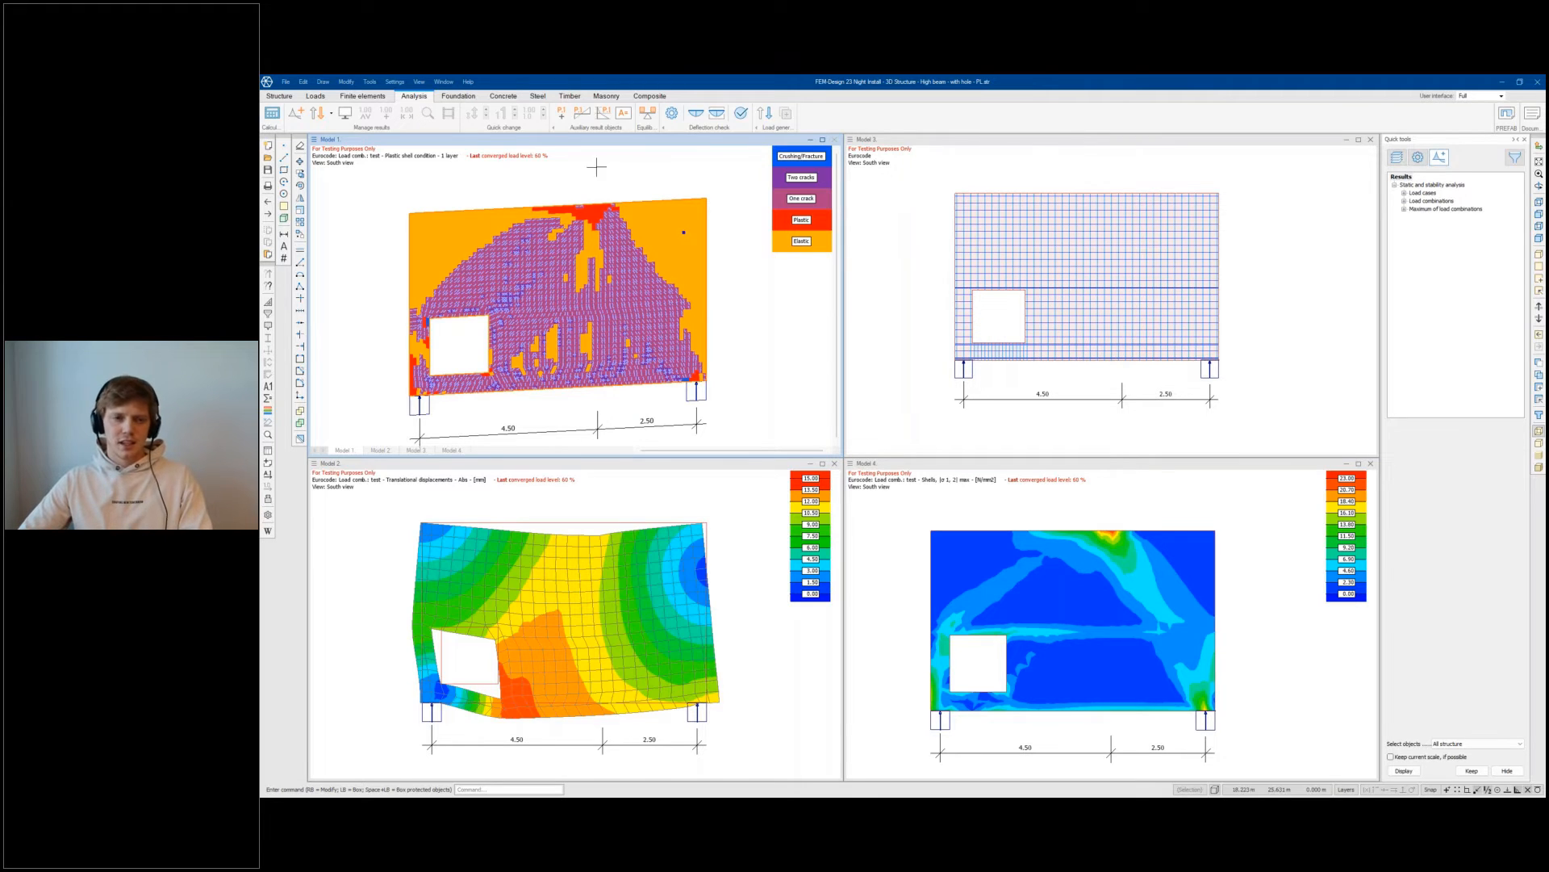
Step: Examine the translational displacements of the deformed wall around the hole
middle_click_drag(484, 666, 467, 635)
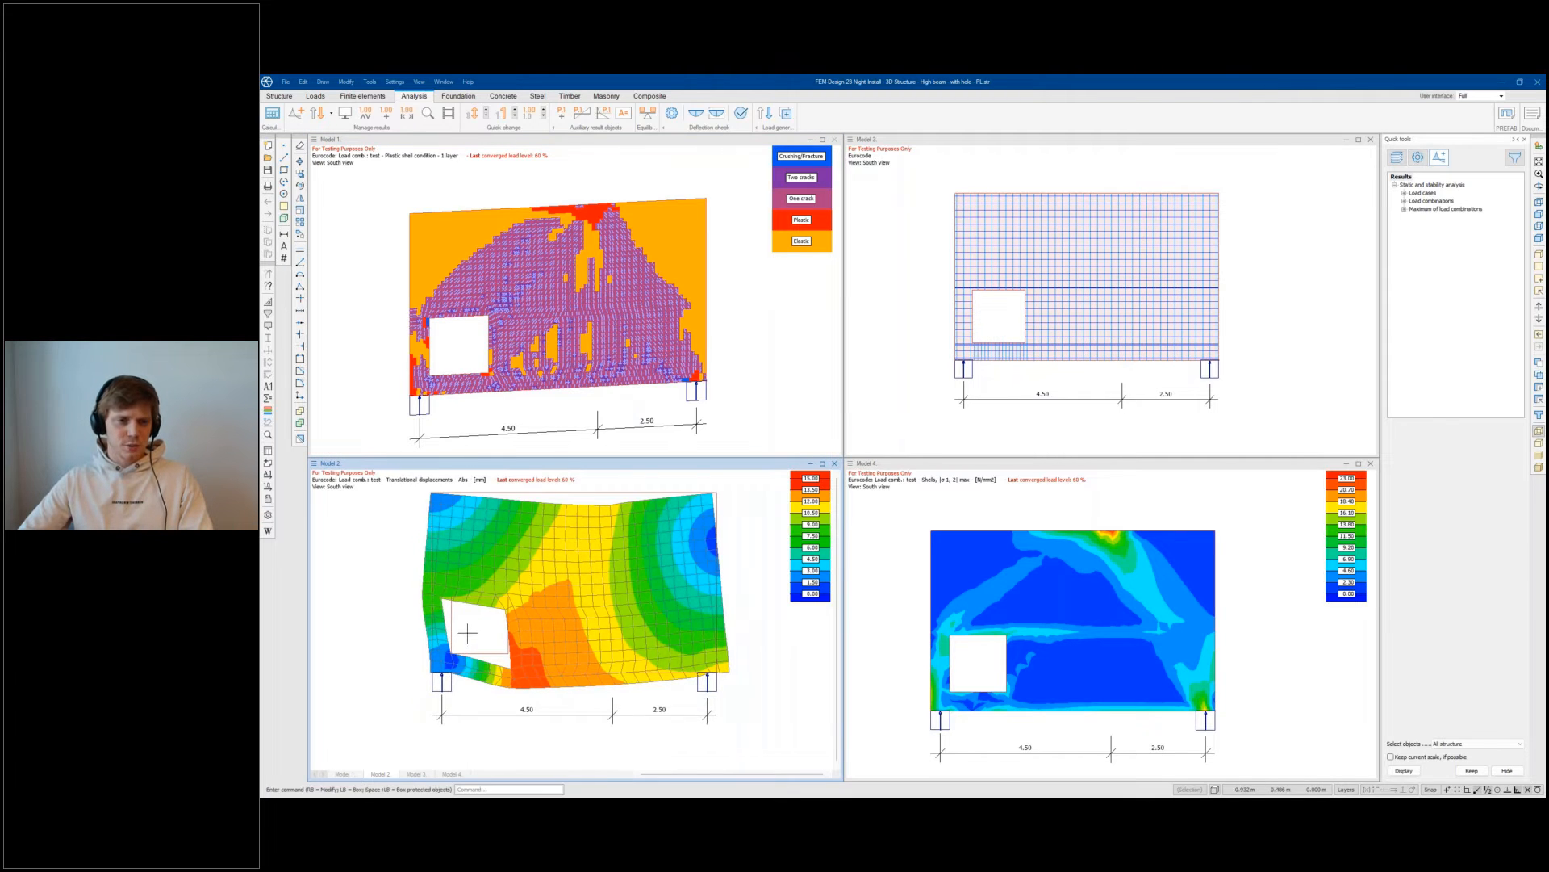
scroll(473, 678, "up", 1)
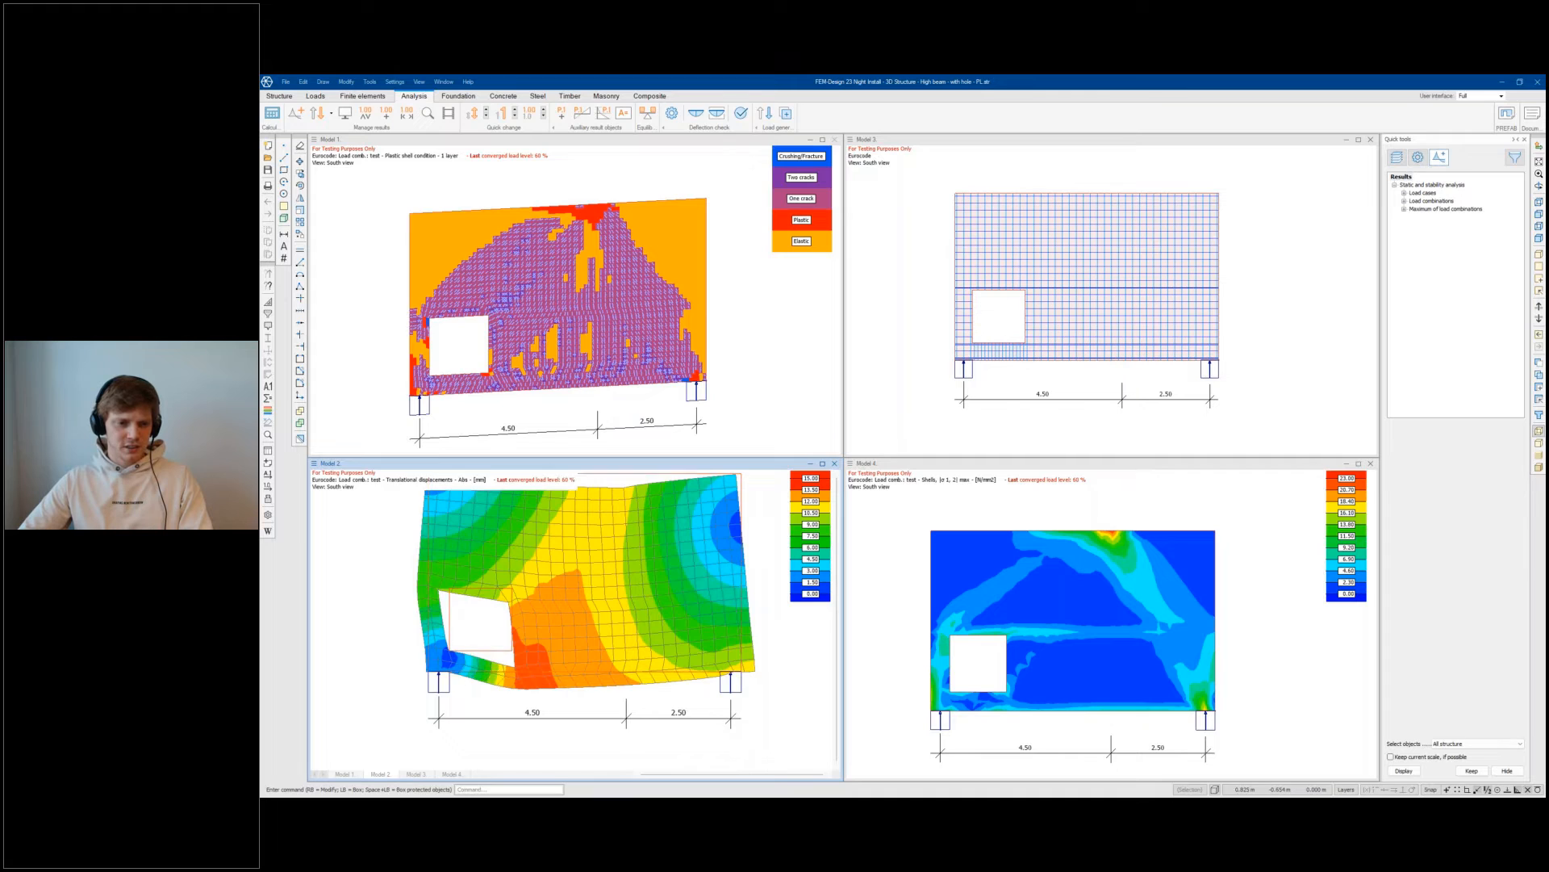
scroll(468, 676, "up", 1)
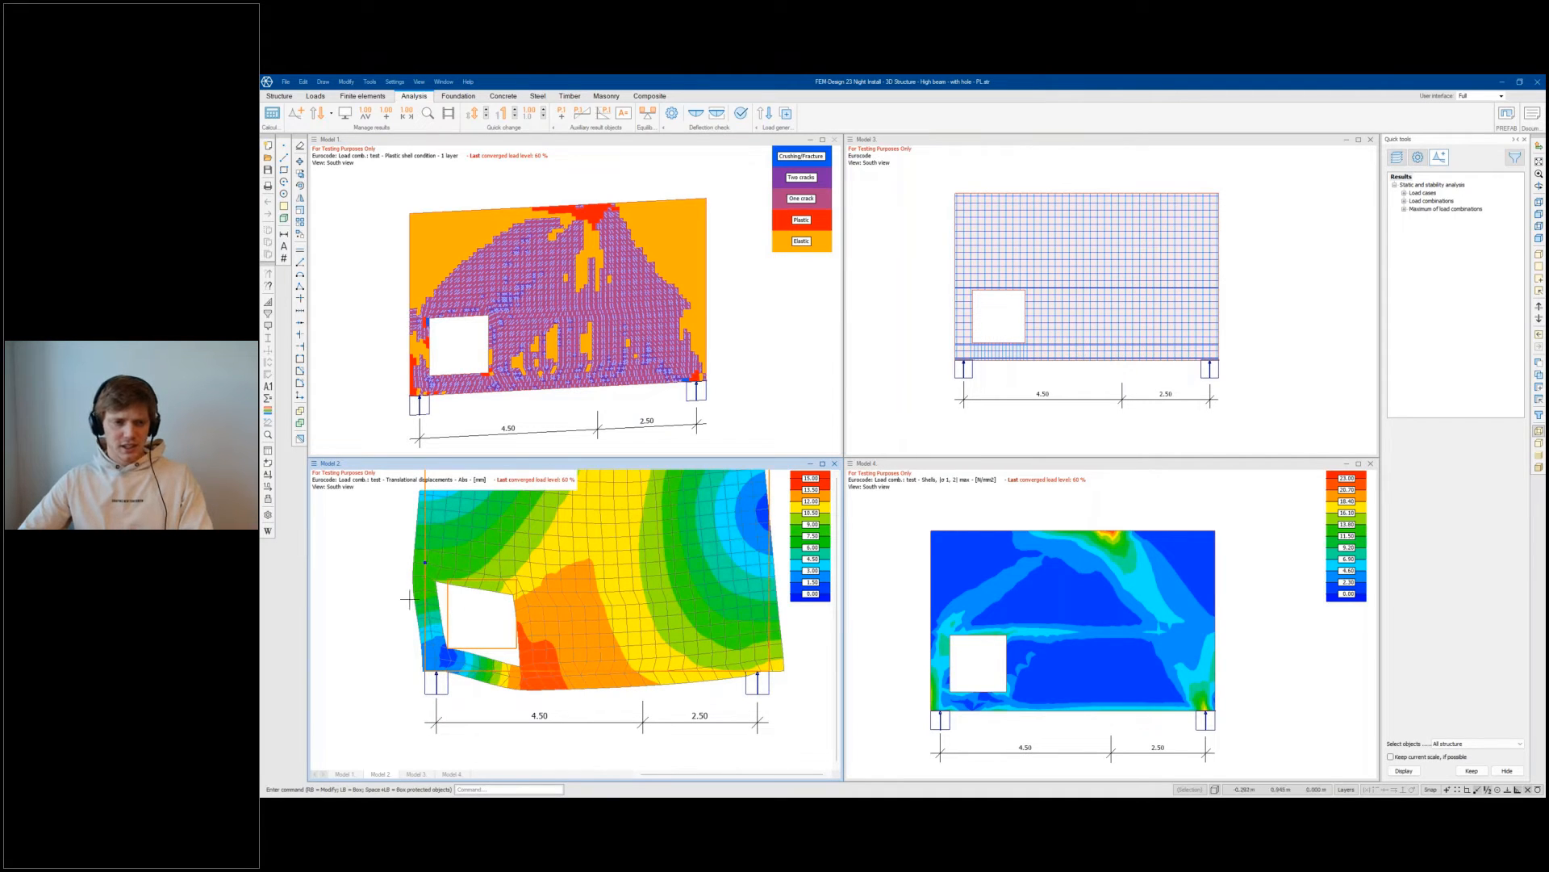
Step: Examine the maximum principal shell stress distribution from the load point to the supports and above the hole
left_click(1050, 576)
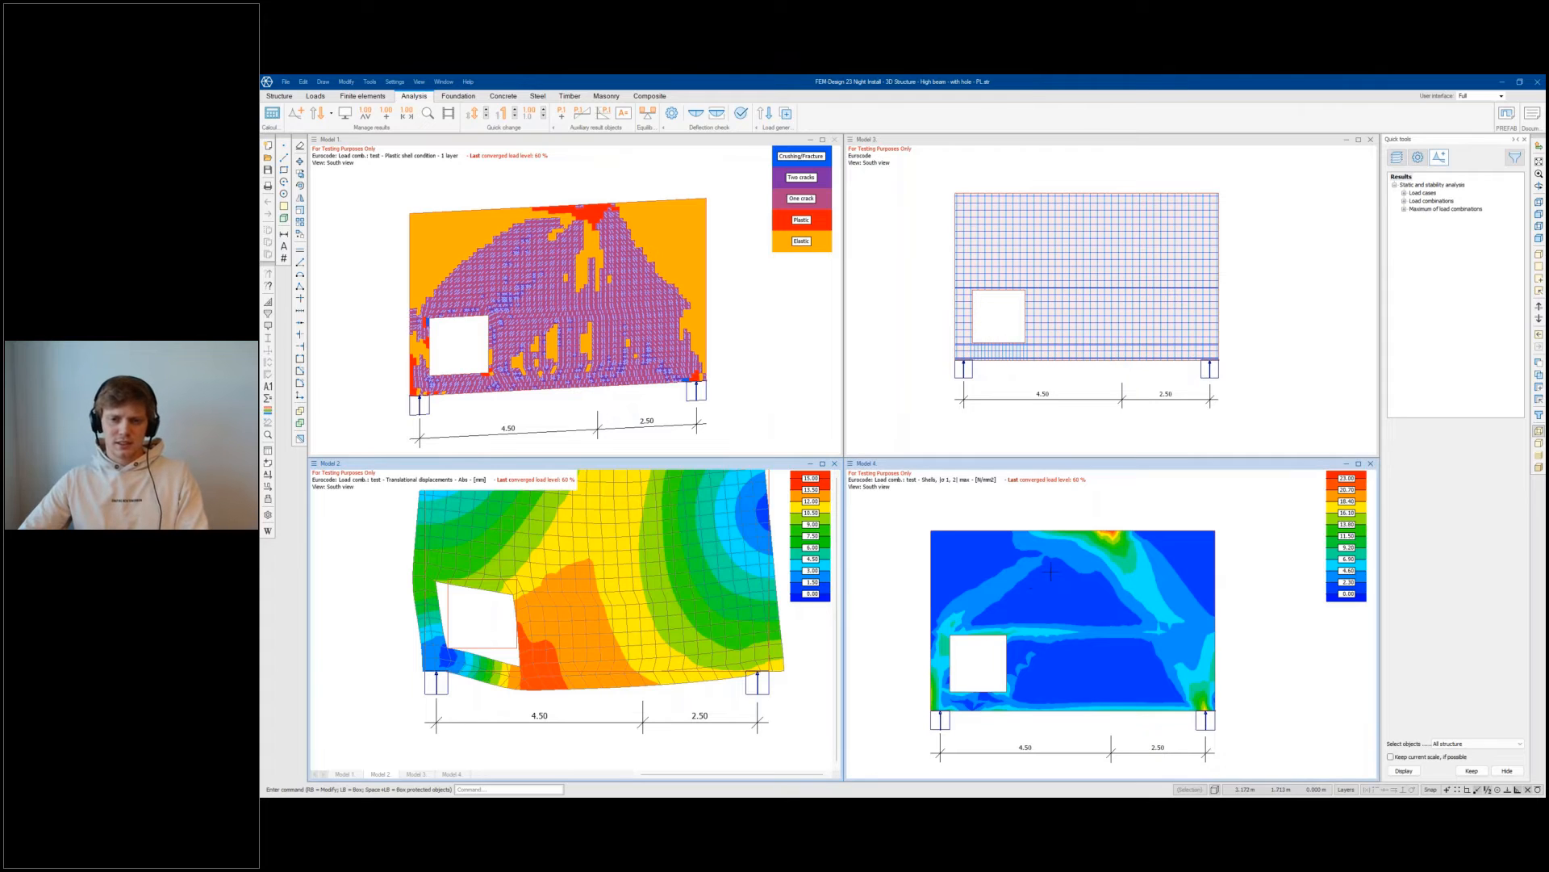
scroll(1151, 526, "down", 1)
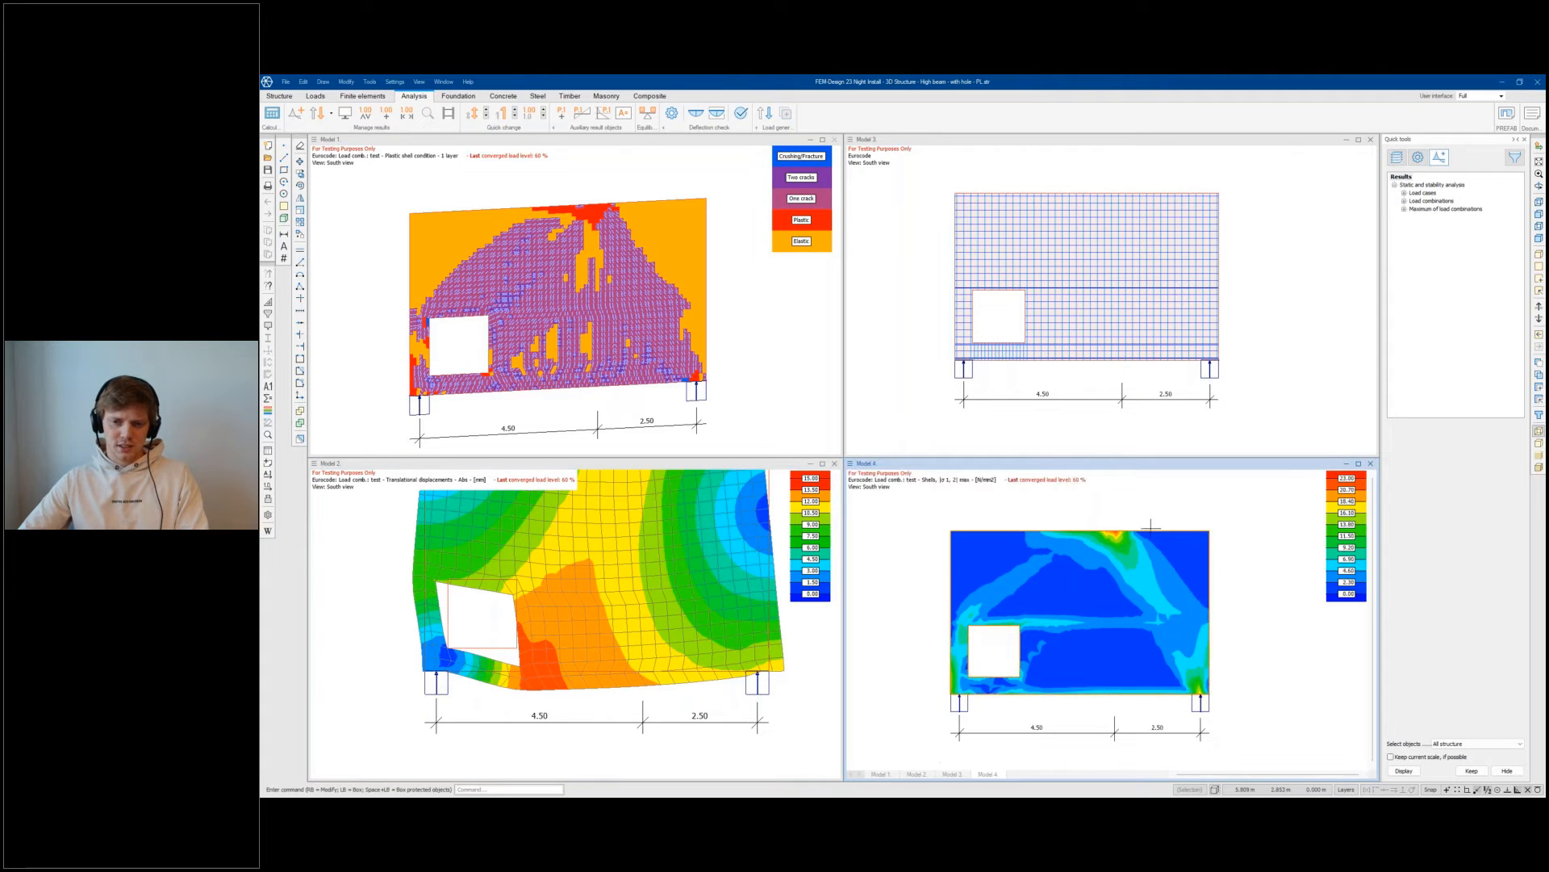
scroll(1078, 668, "up", 1)
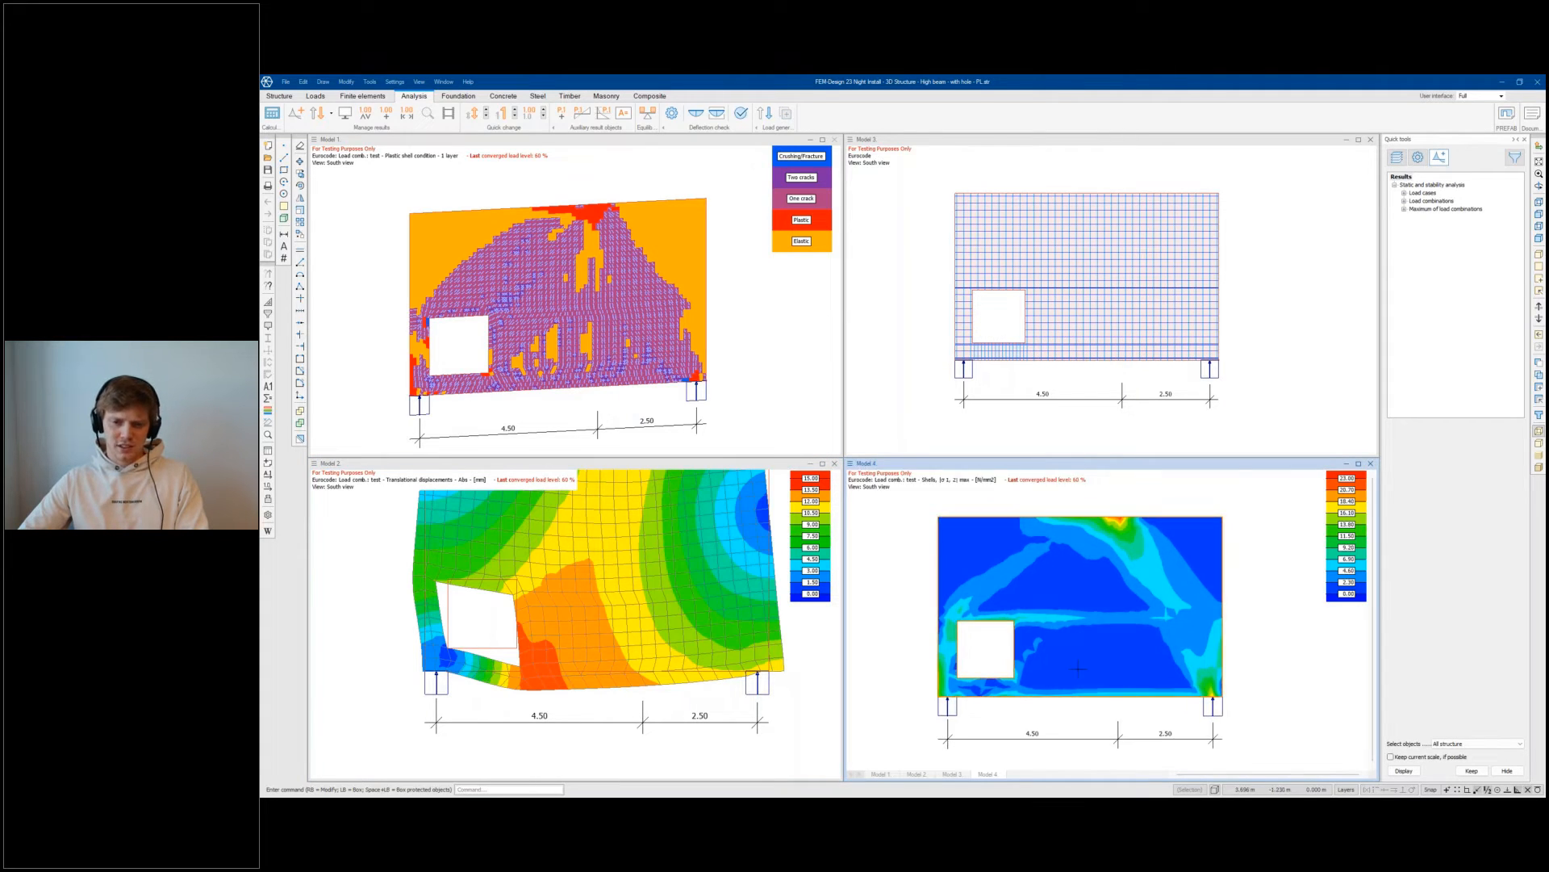
scroll(1078, 668, "down", 2)
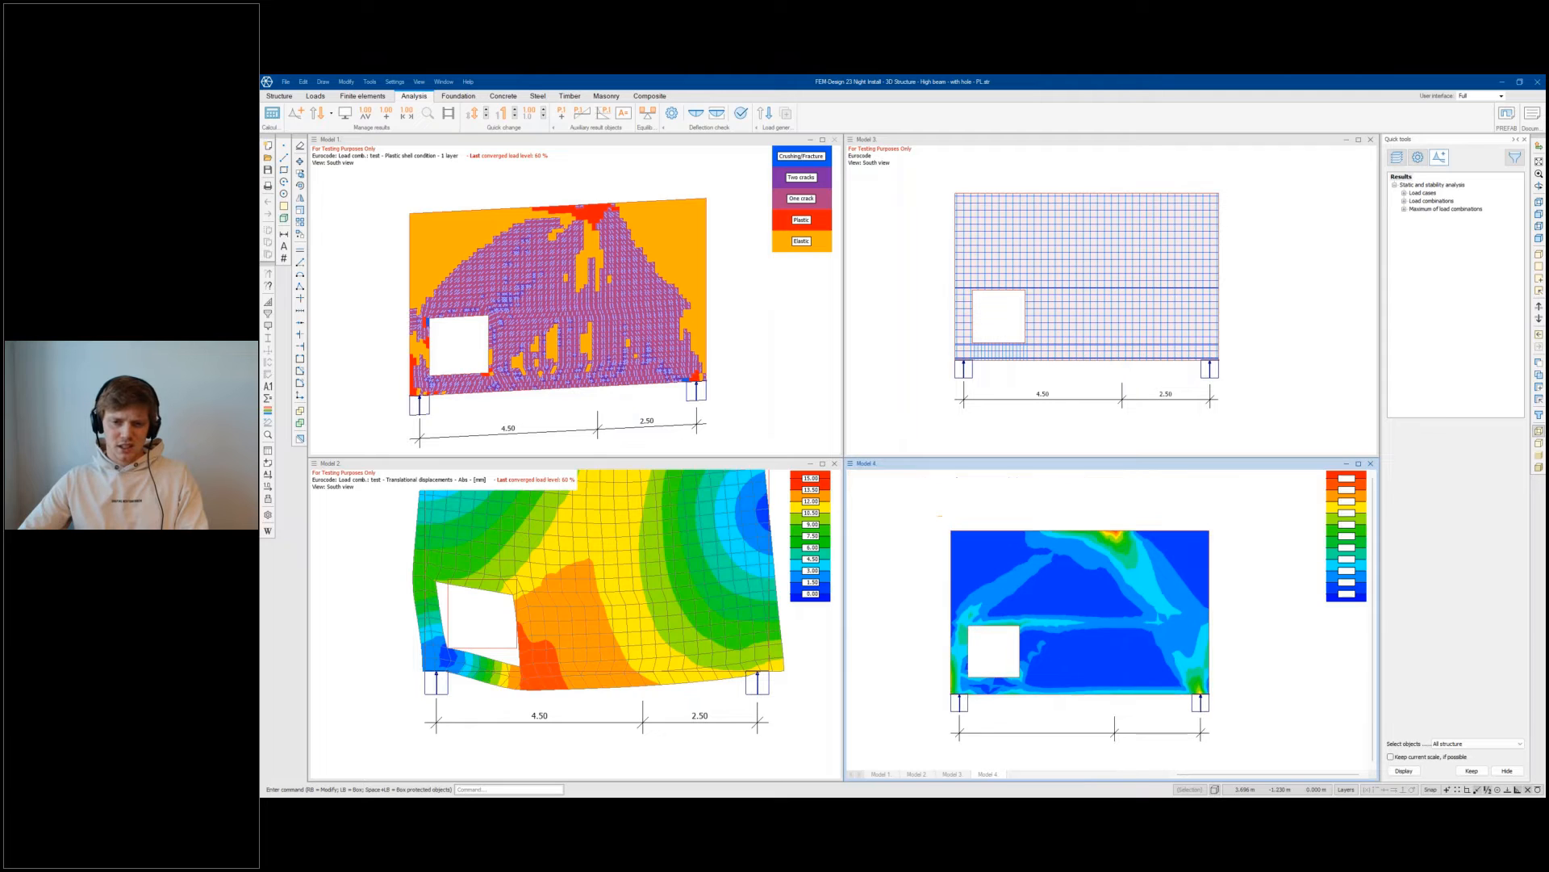
right_click(1079, 657)
key("Escape")
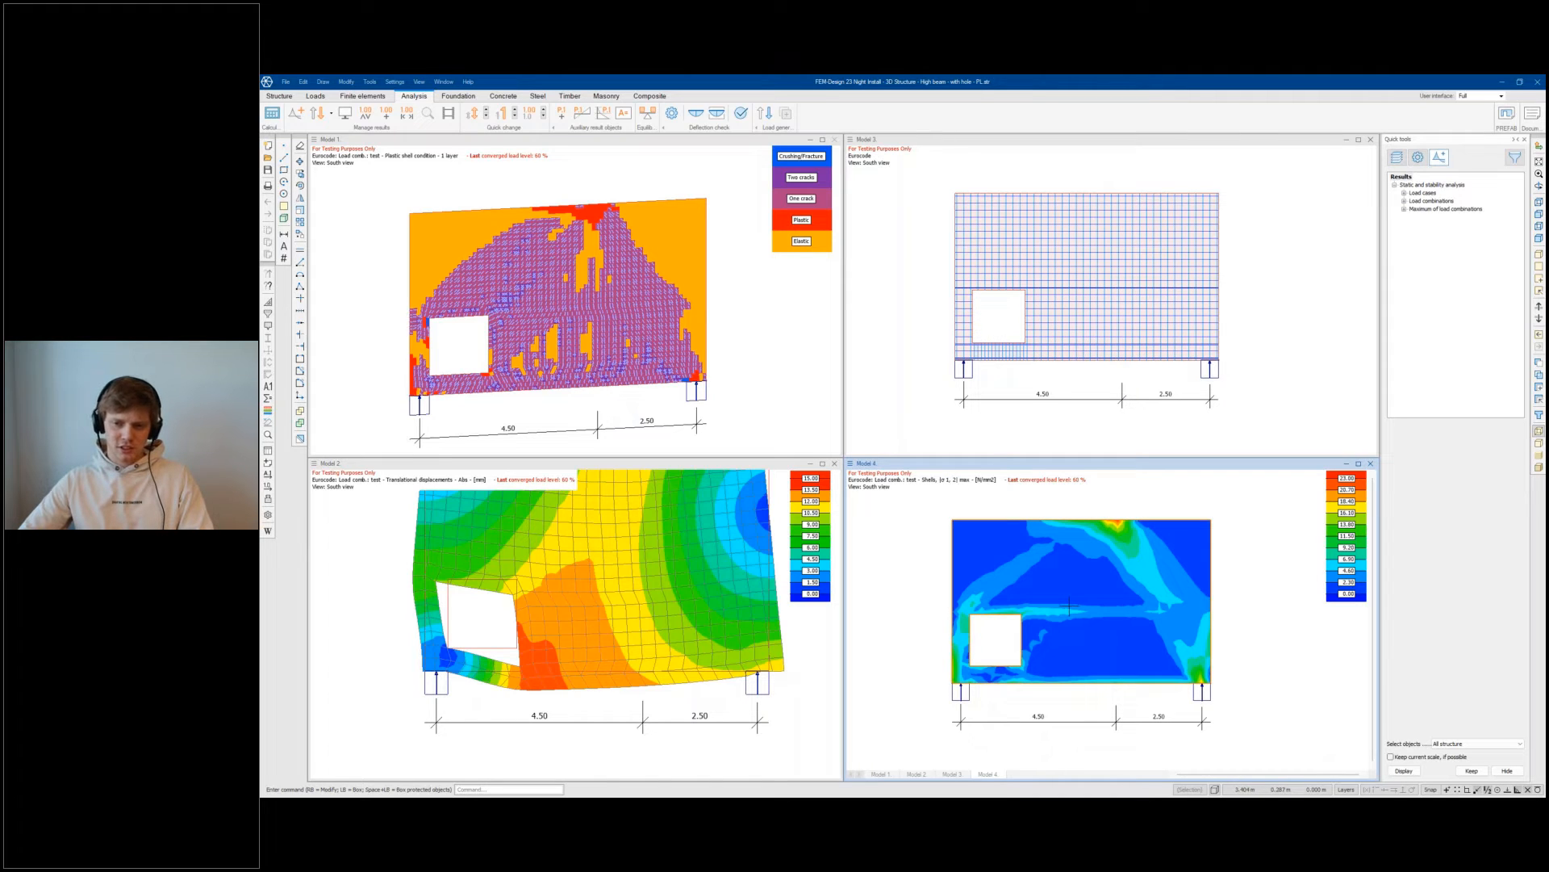
mouse_move(1069, 605)
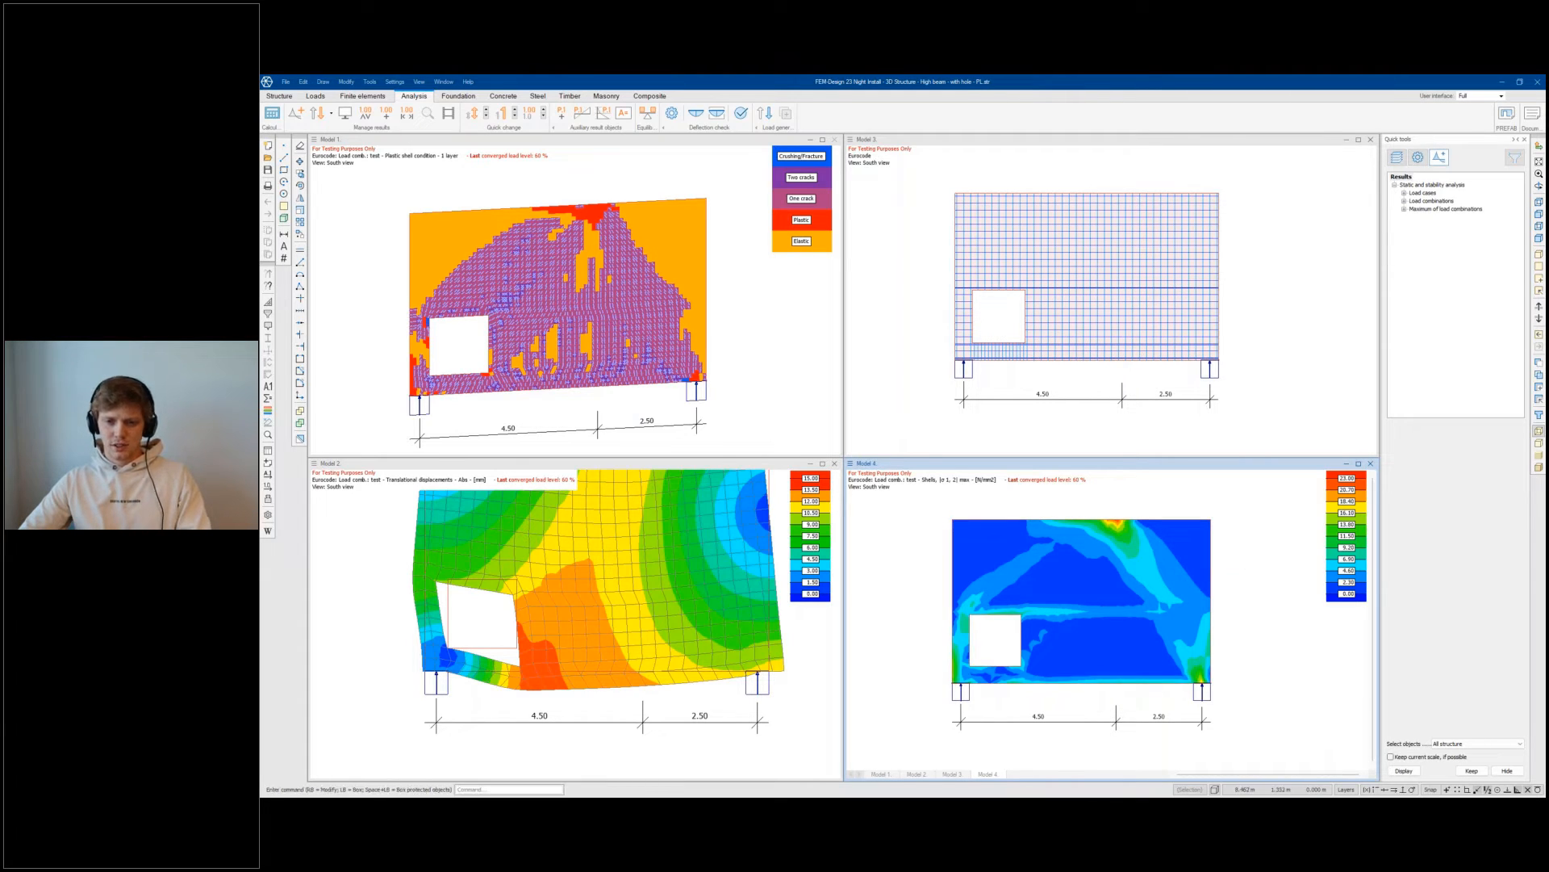
Step: Display the shell internal forces N1/N2 for the load combination instead of the stress plot and enlarge their display scale
left_click(1404, 201)
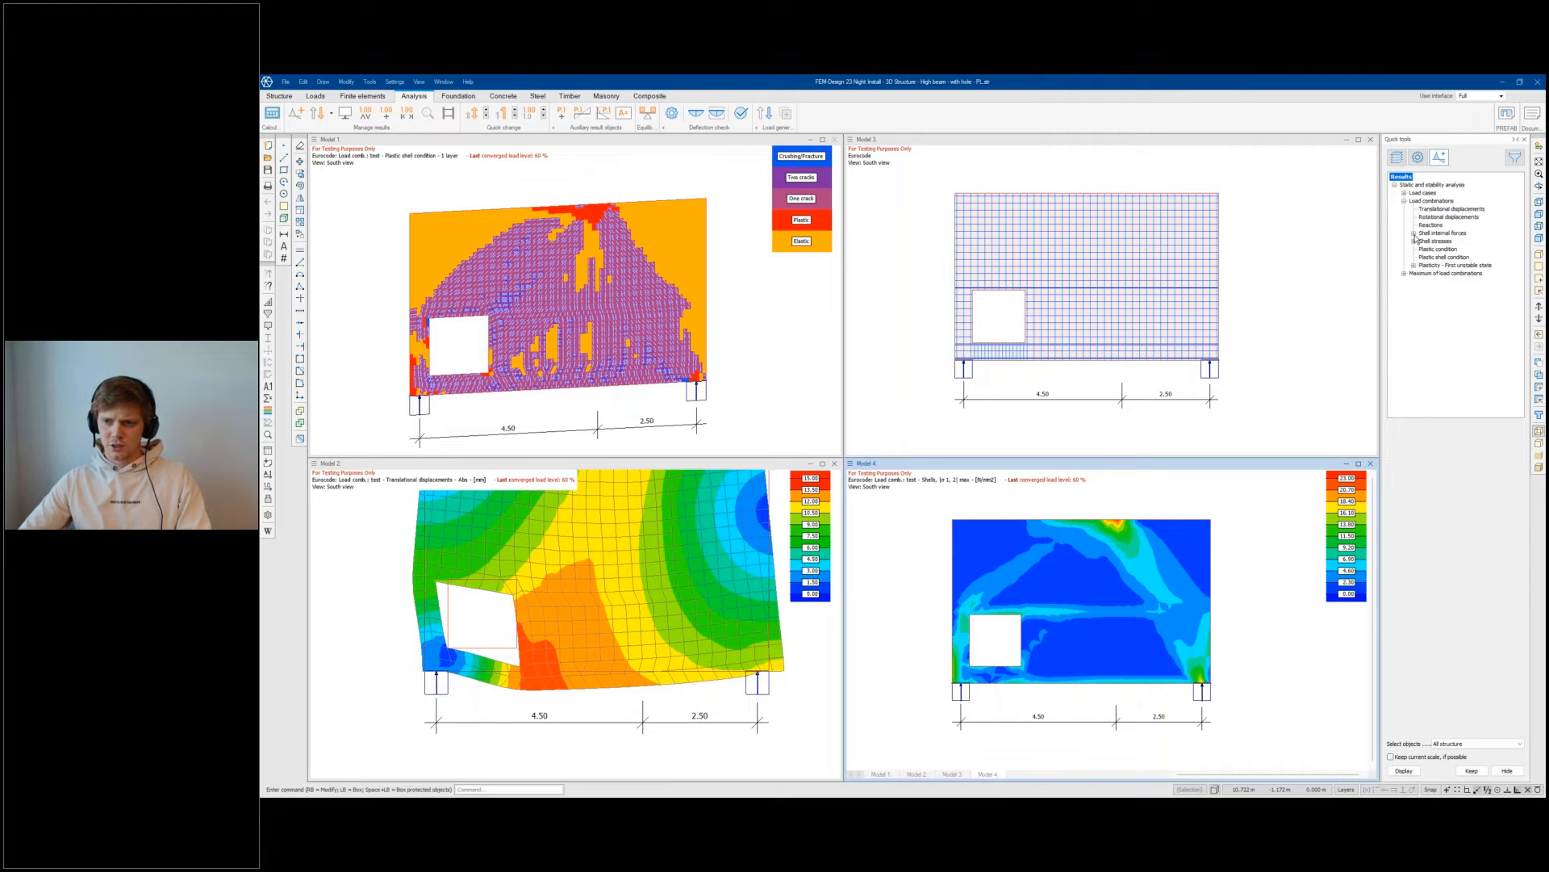
left_click(1414, 233)
left_click(1437, 353)
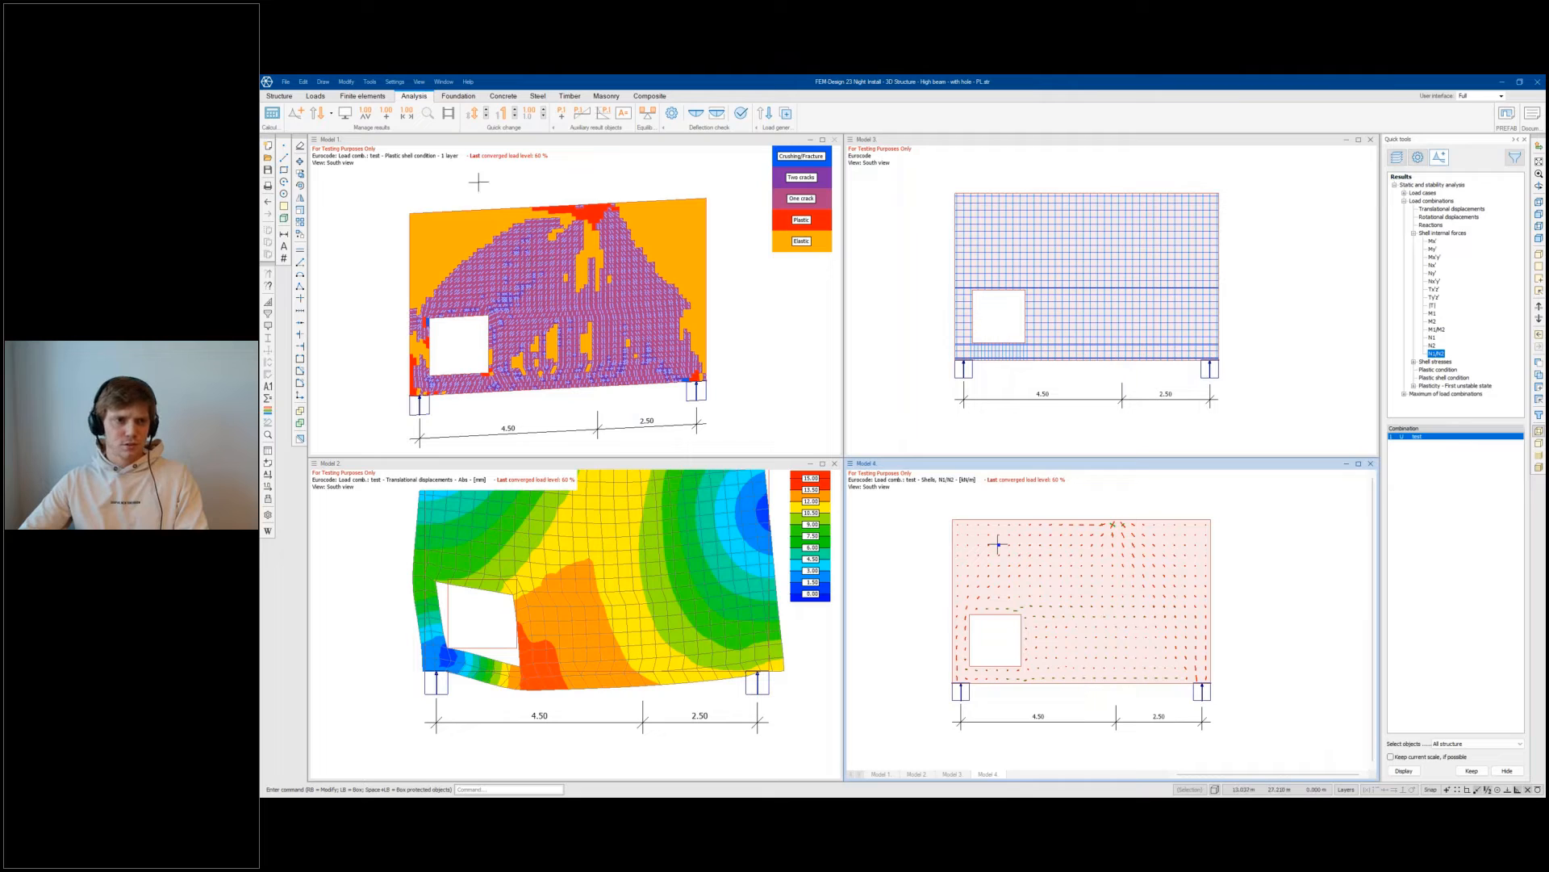
left_click(488, 110)
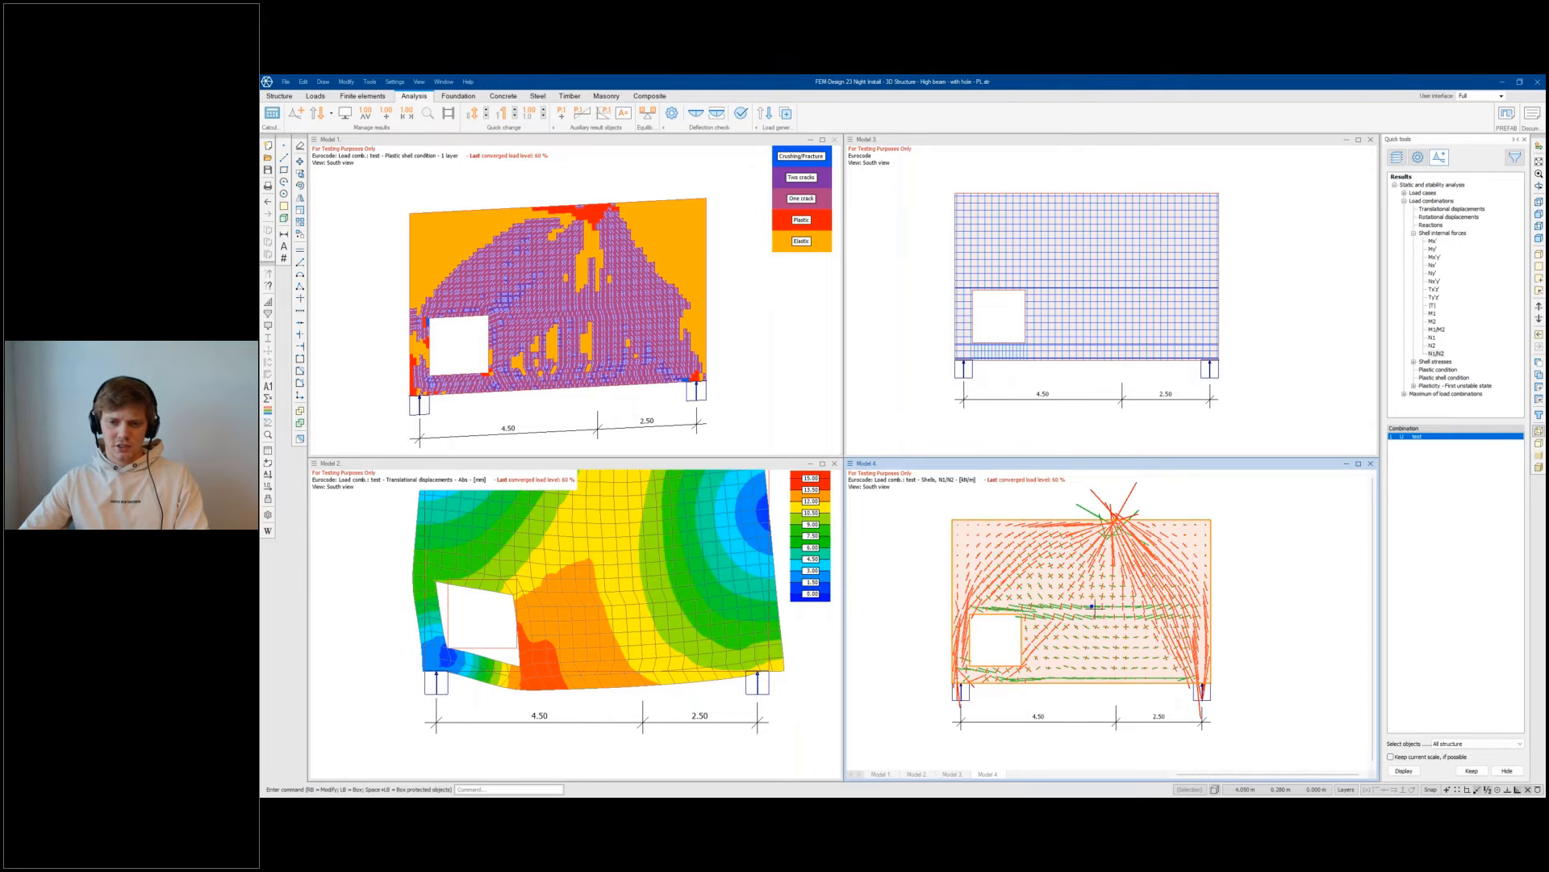
Step: Examine the N1/N2 compression and tension arrows around the hole, along the horizontal bands and at the supports
scroll(1122, 690, "up", 3)
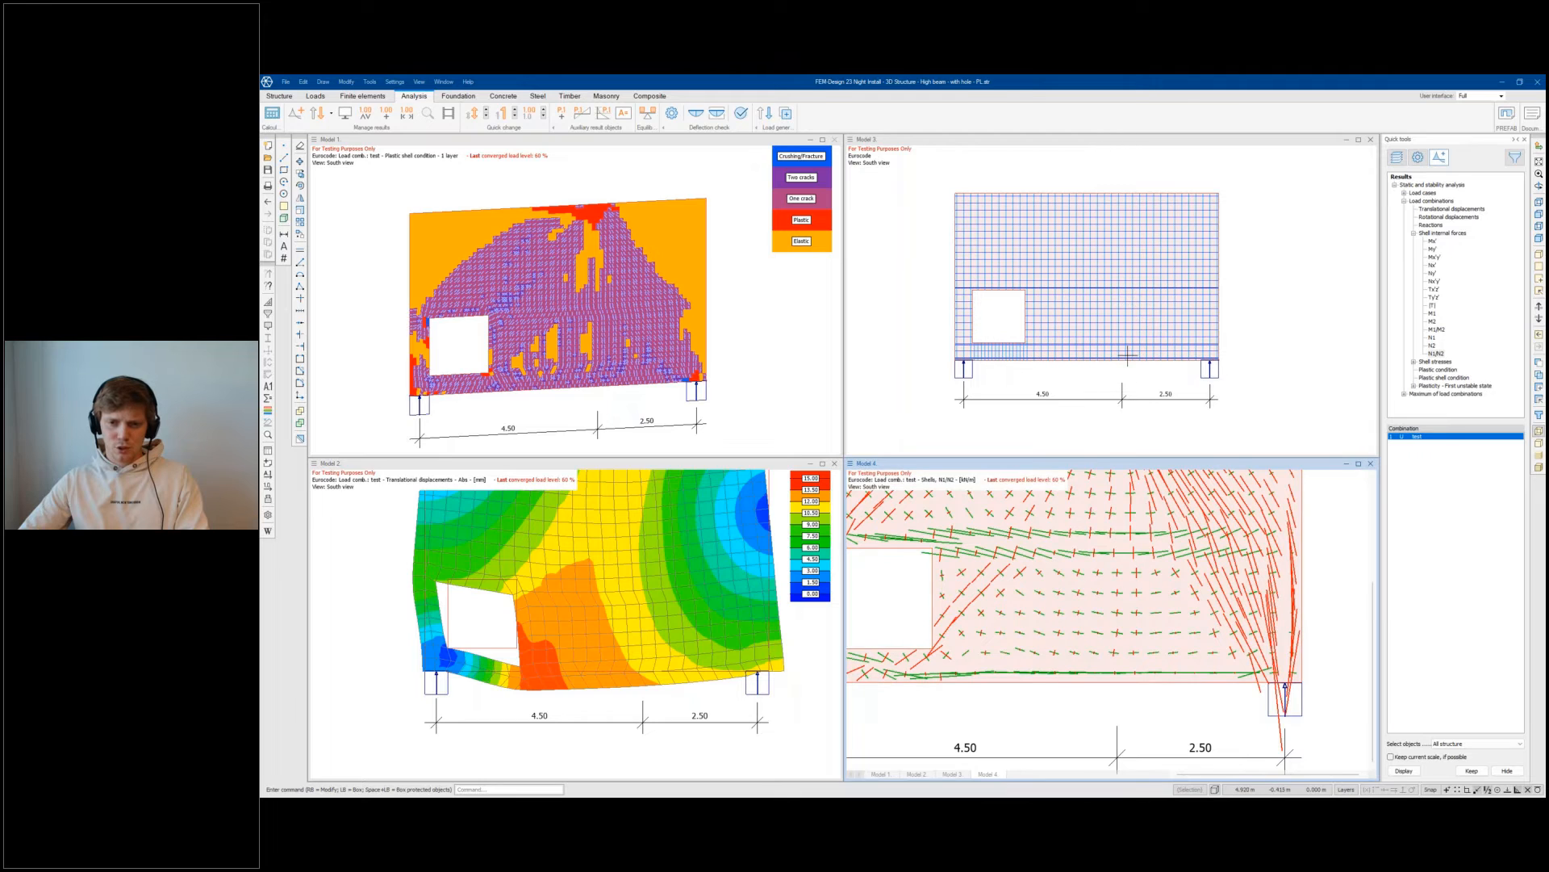
scroll(1127, 355, "down", 2)
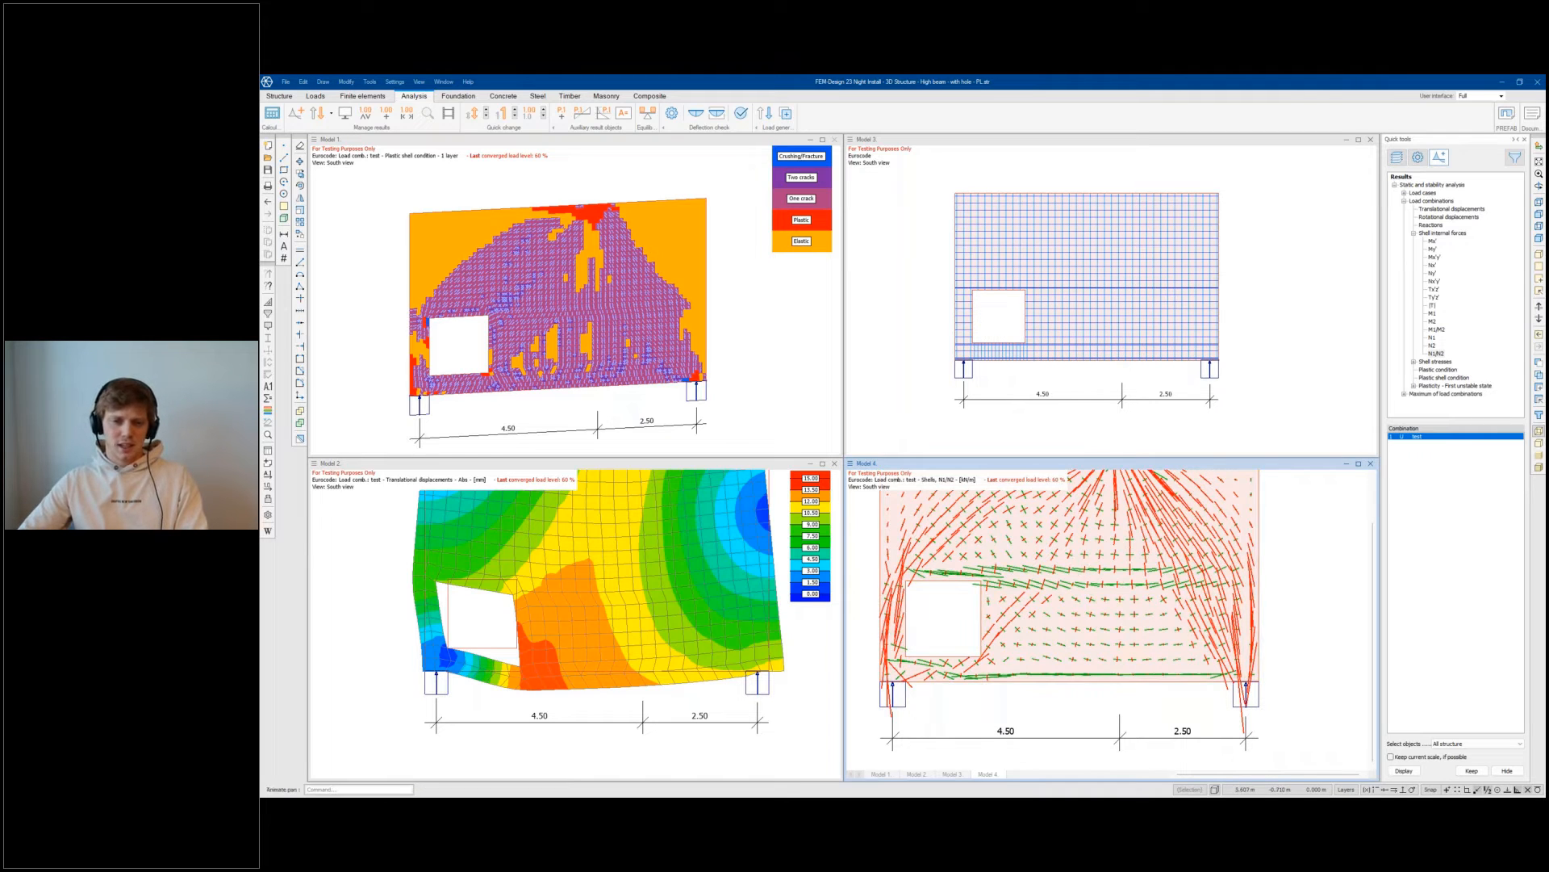
scroll(1157, 617, "down", 3)
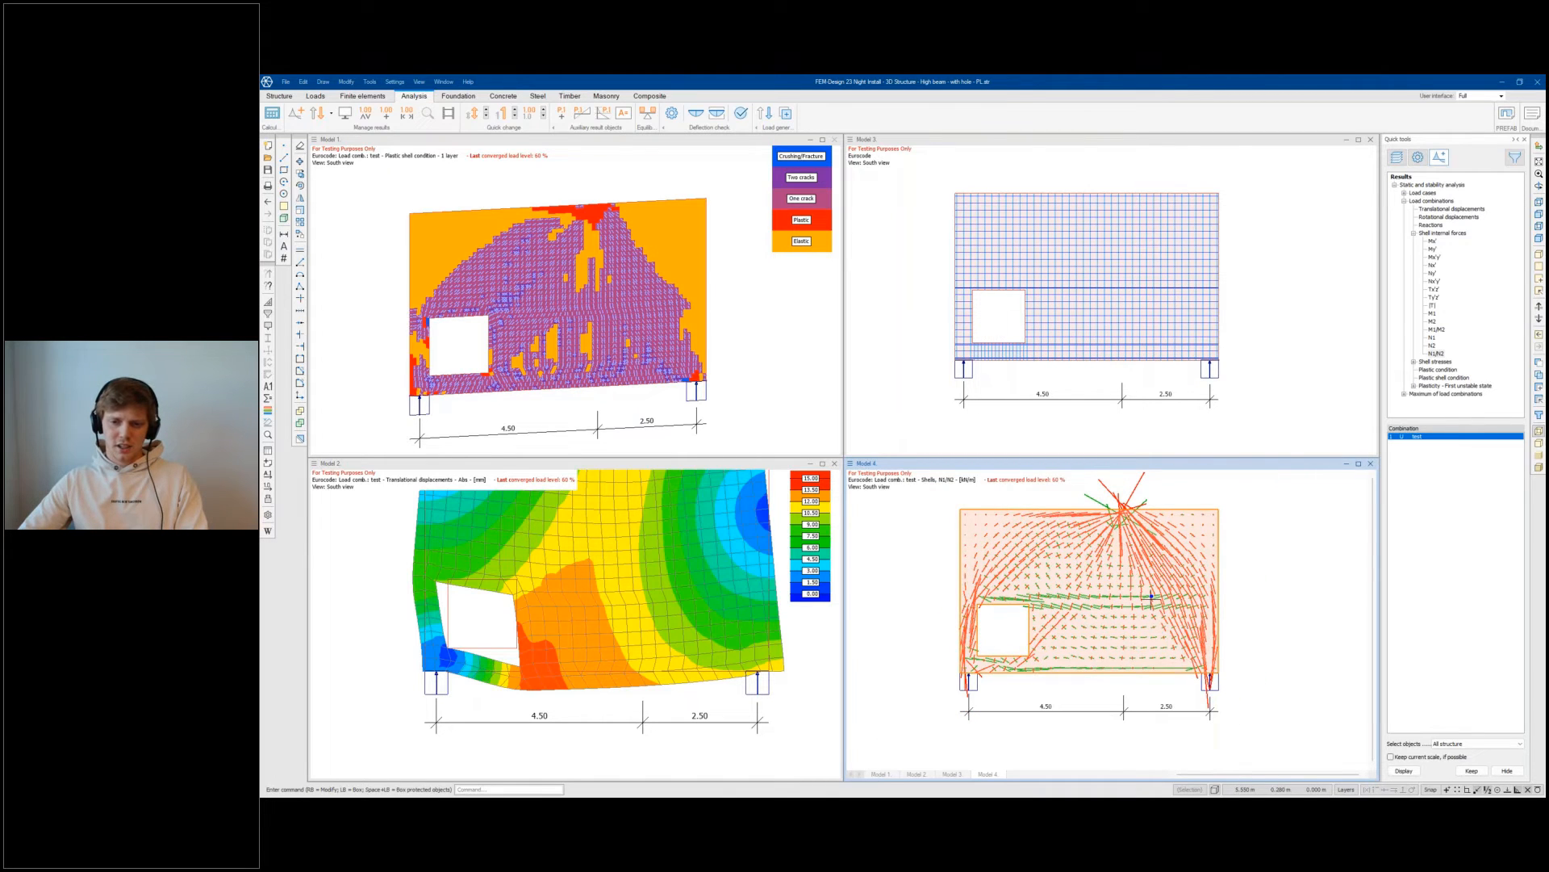
scroll(1151, 596, "up", 2)
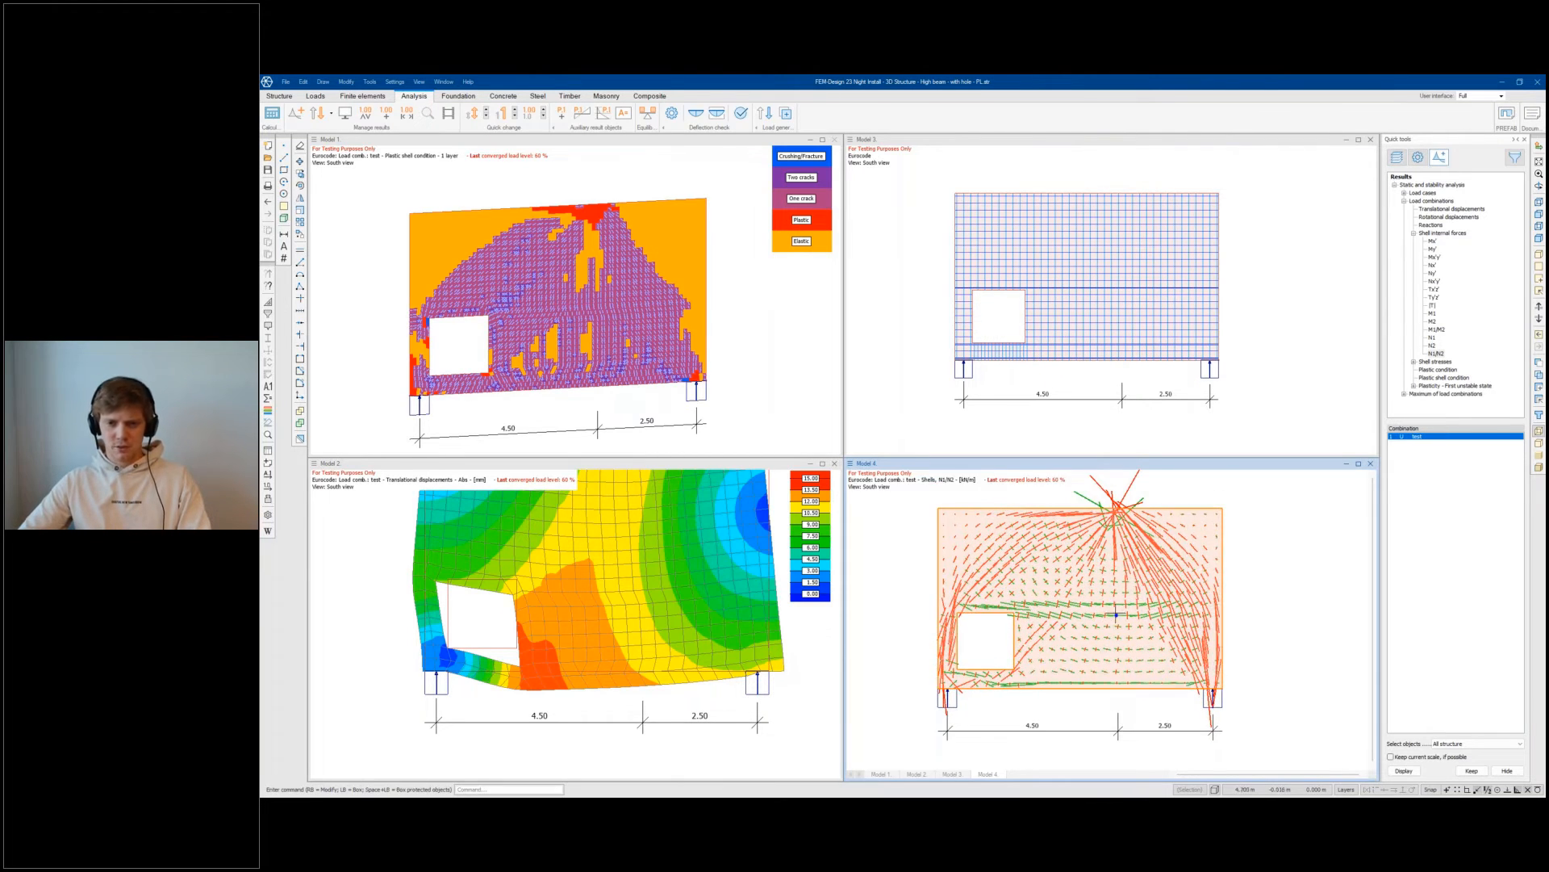
scroll(486, 596, "up", 1)
Step: Return to the translational displacement plot and review the deformation of the whole wall
left_click(487, 596)
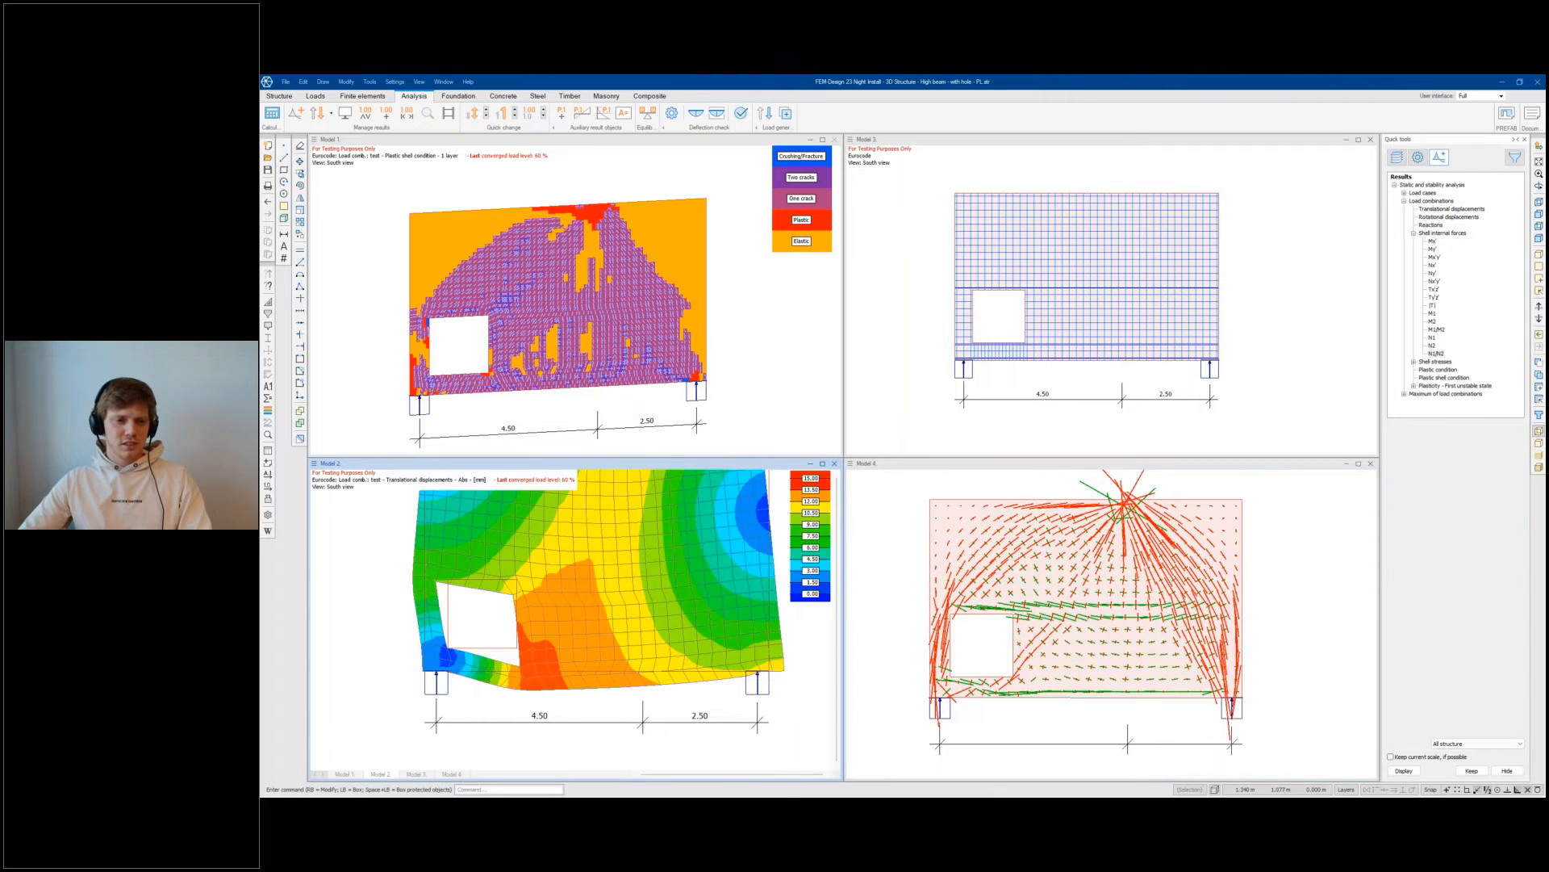
scroll(487, 596, "down", 1)
mouse_move(549, 591)
middle_mouse_down()
mouse_move(518, 617)
mouse_move(565, 610)
middle_mouse_up()
scroll(519, 617, "down", 2)
middle_click(528, 619)
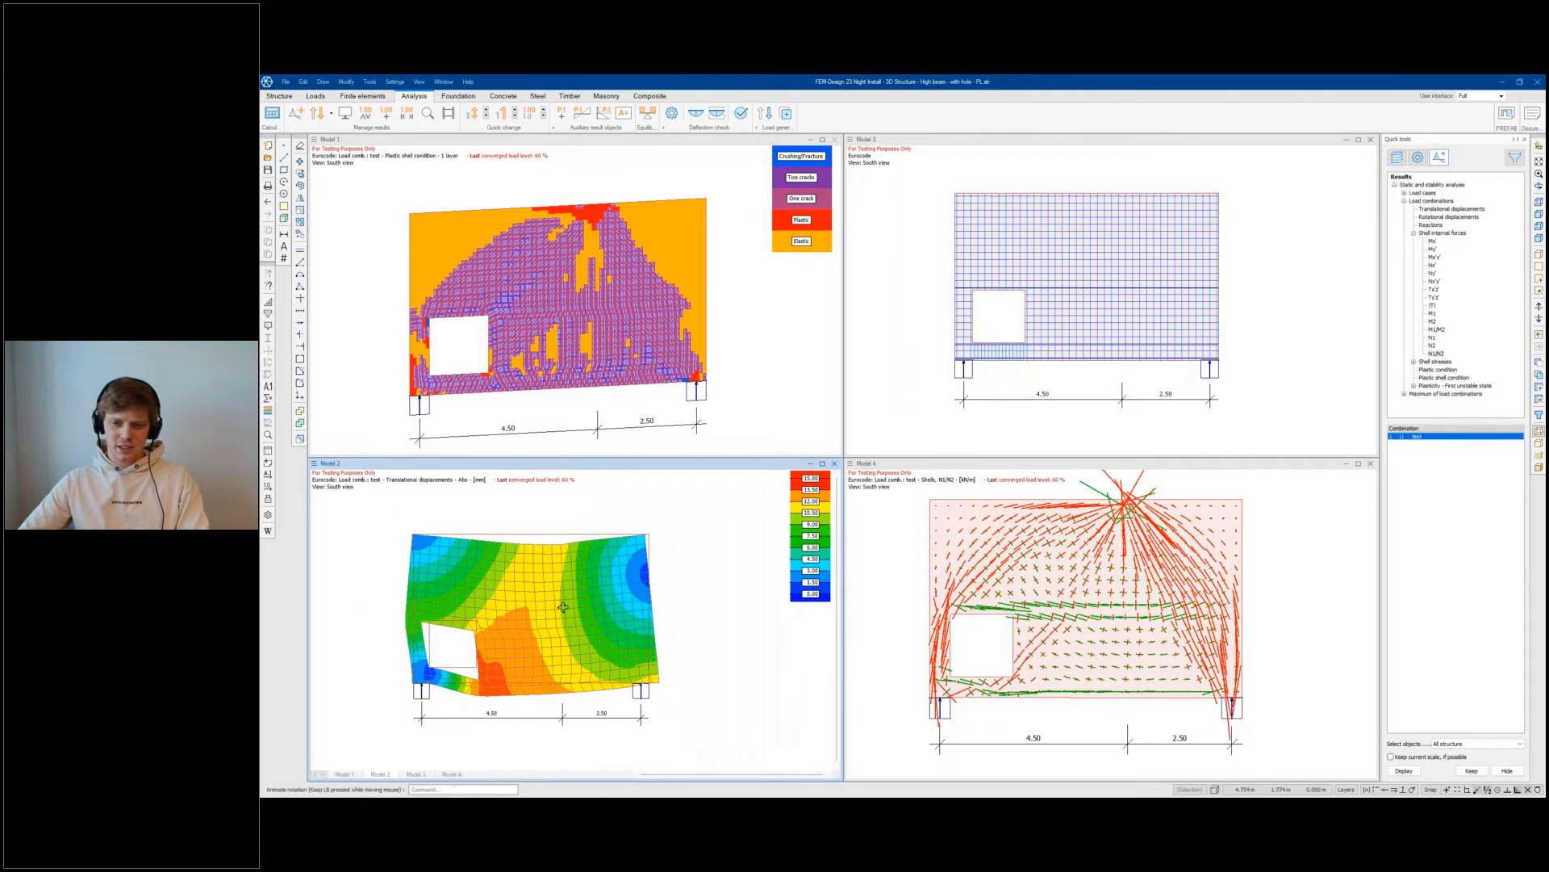
scroll(476, 620, "up", 2)
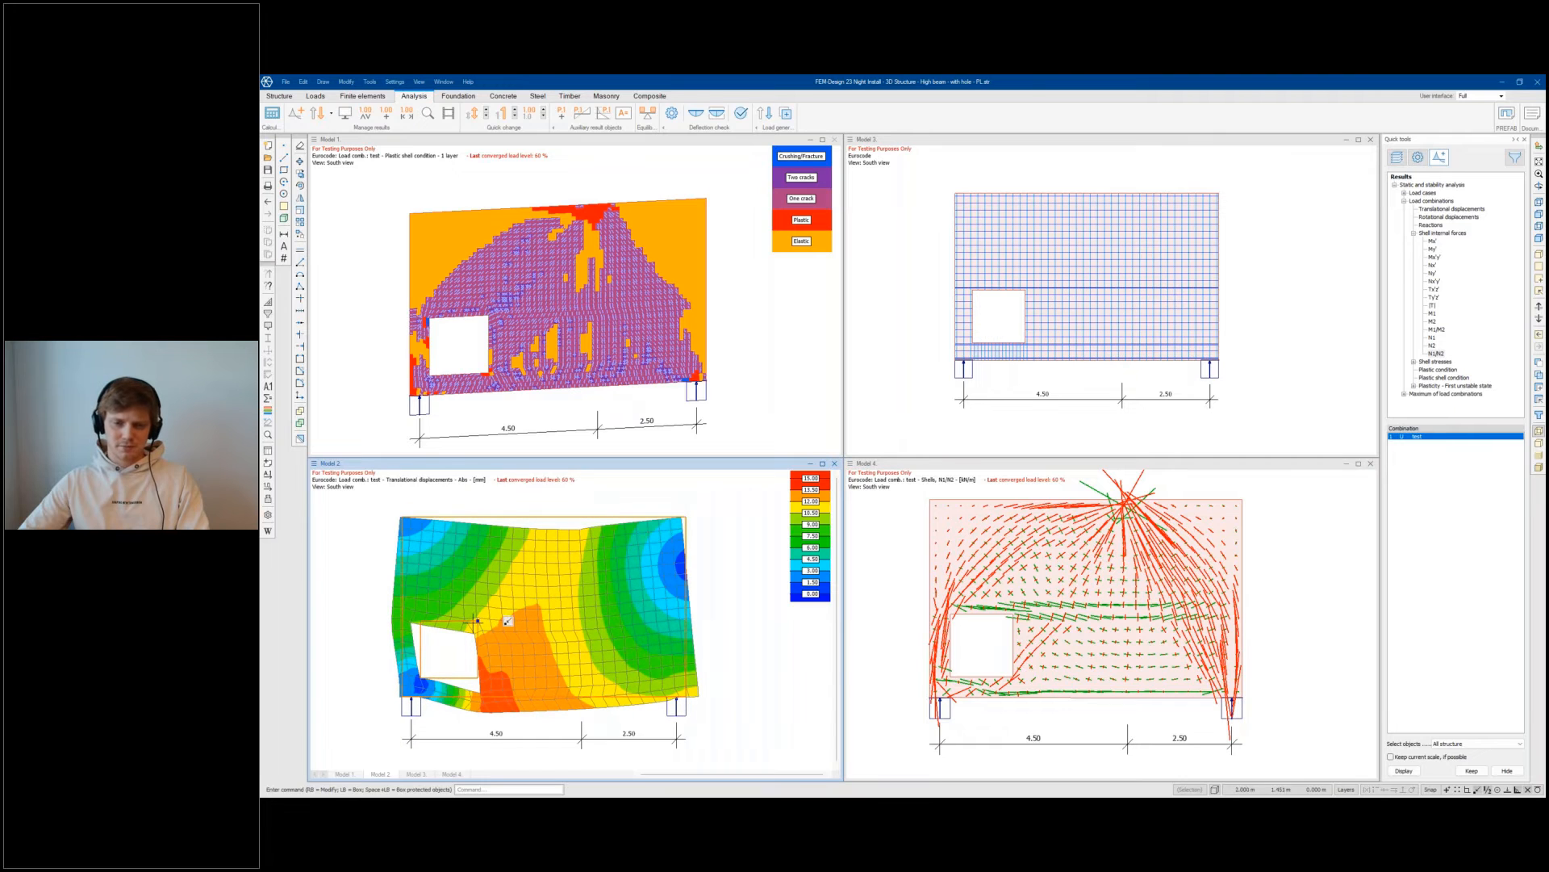
Step: Switch to the running PowerPoint slide show and advance from the practical example to the Bonus round slide
mouse_move(803, 794)
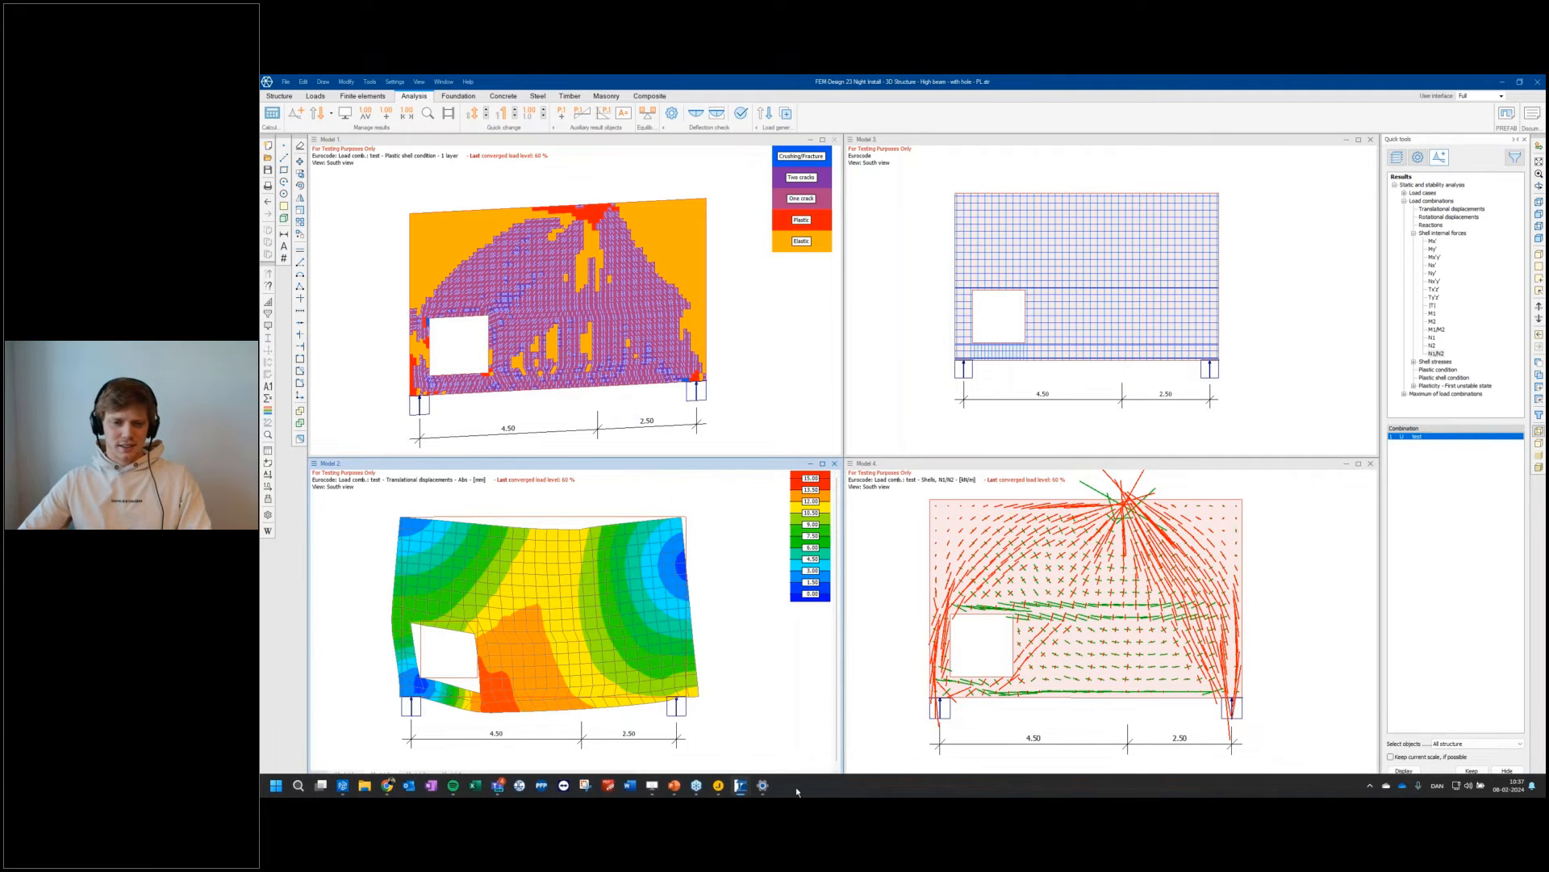
mouse_move(674, 784)
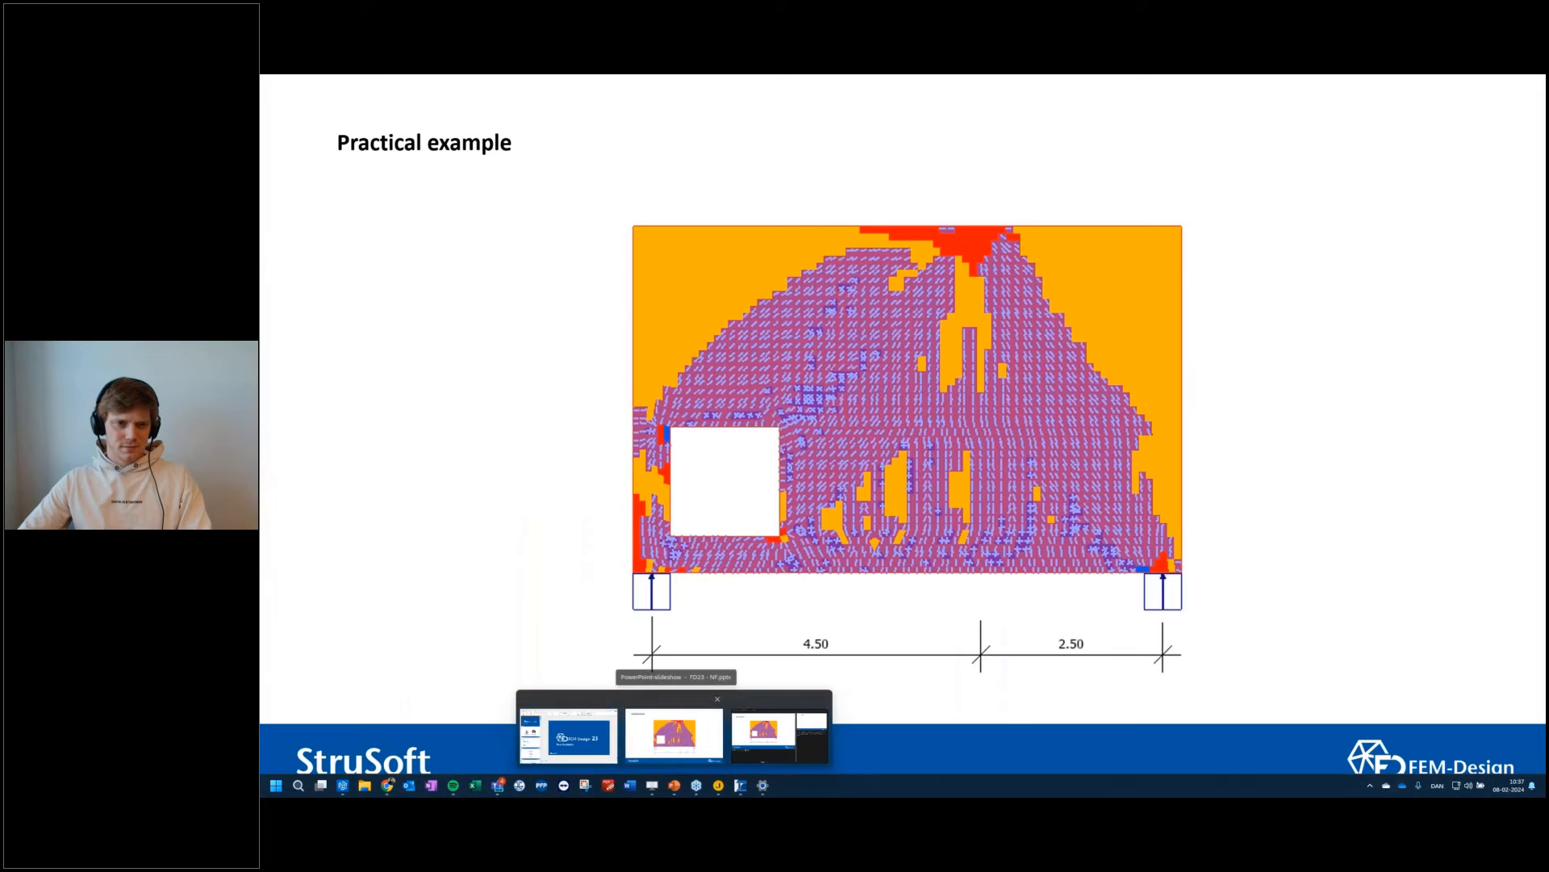
left_click(715, 736)
left_click(1378, 481)
left_click(1379, 481)
scroll(1378, 481, "up", 1)
scroll(1378, 481, "down", 2)
scroll(1379, 481, "up", 2)
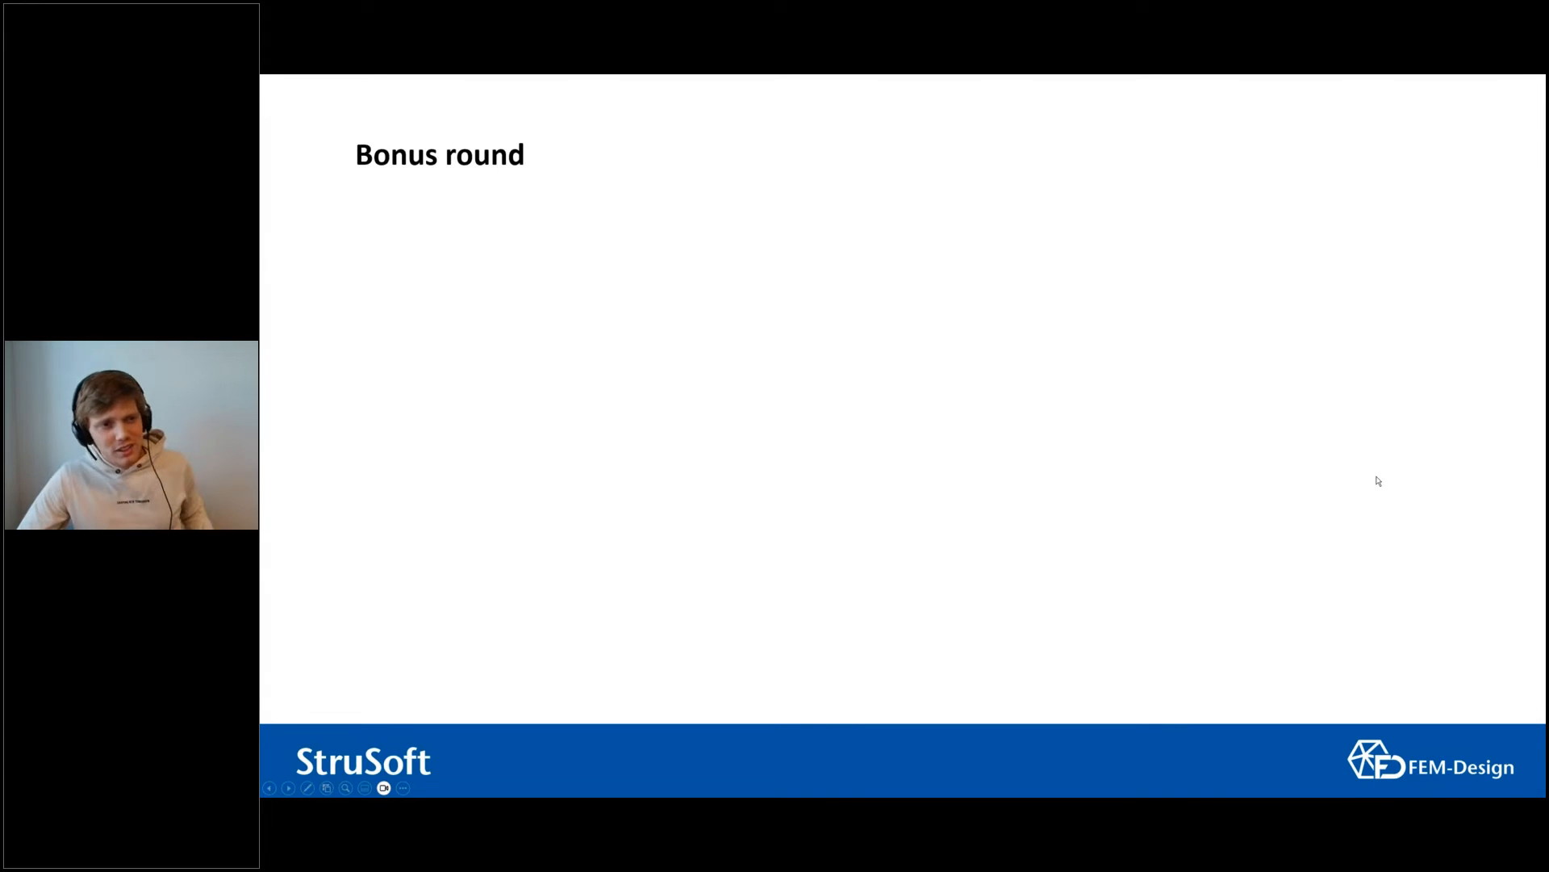
Step: Reveal the Loads and Design bullet points on the Bonus round slide
key("Left")
key("Right")
key("Right")
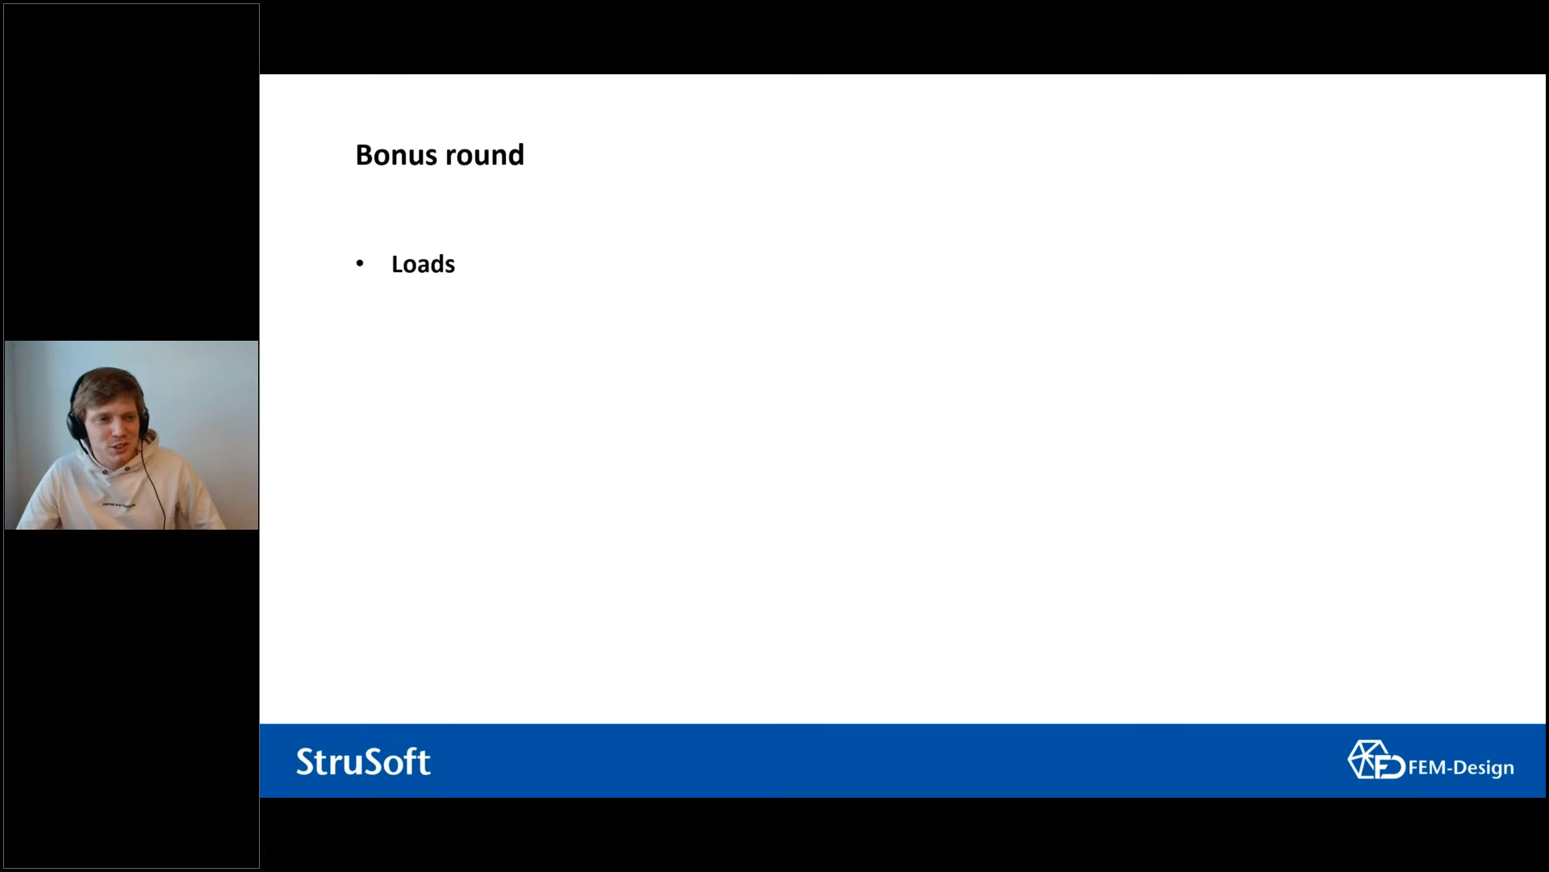
key("Right")
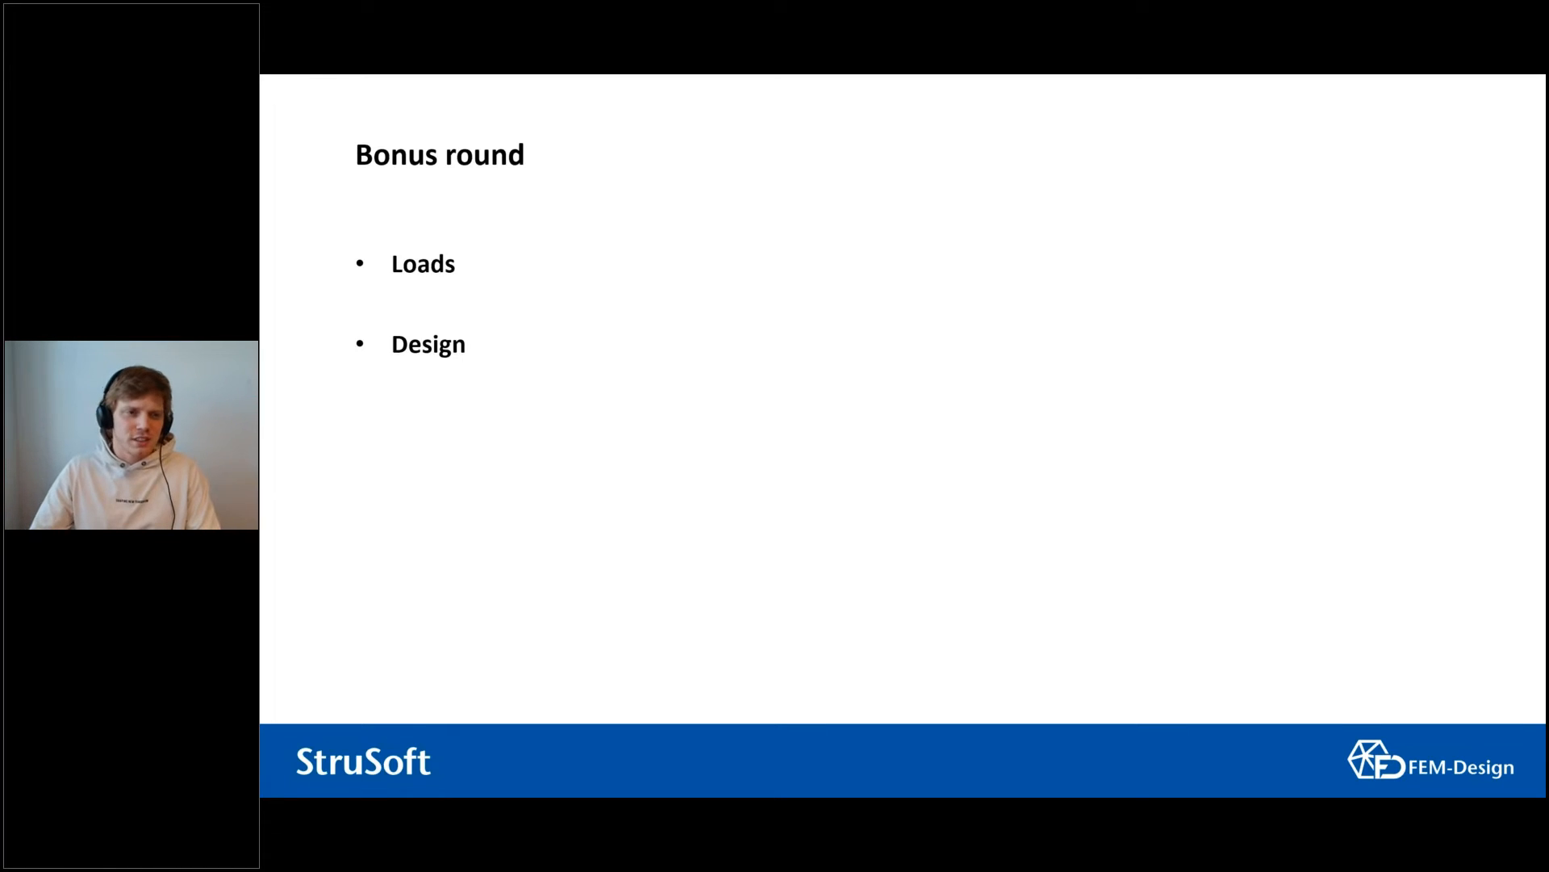
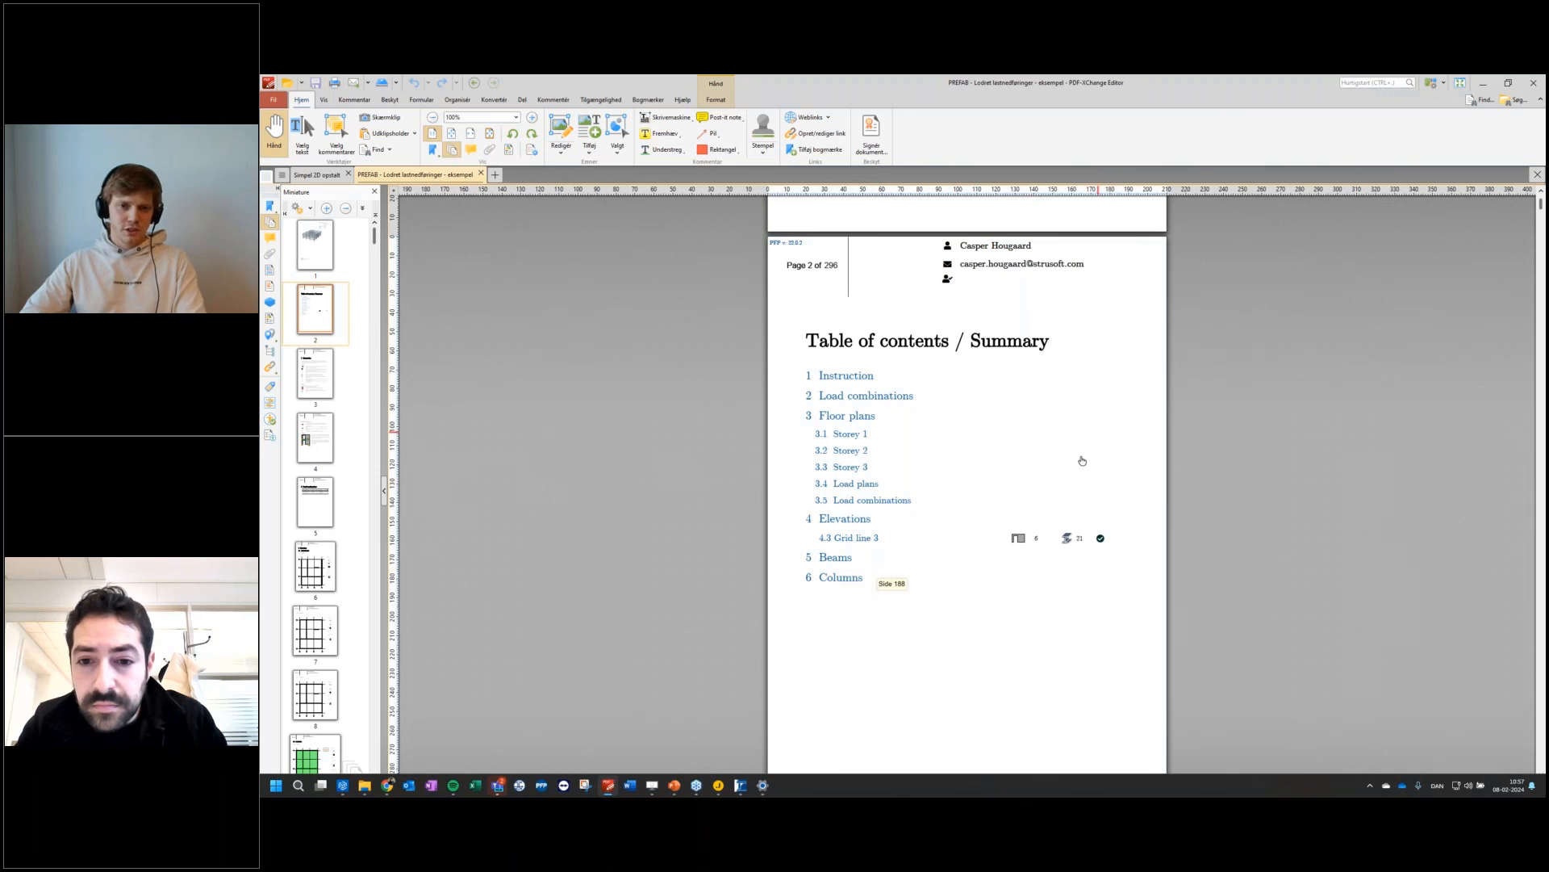
Step: Switch from the PREFAB report to the Simpel 2D opstalt report and bring up its Reactions page with the wall elevation
scroll(965, 501, "down", 1)
scroll(965, 484, "down", 2)
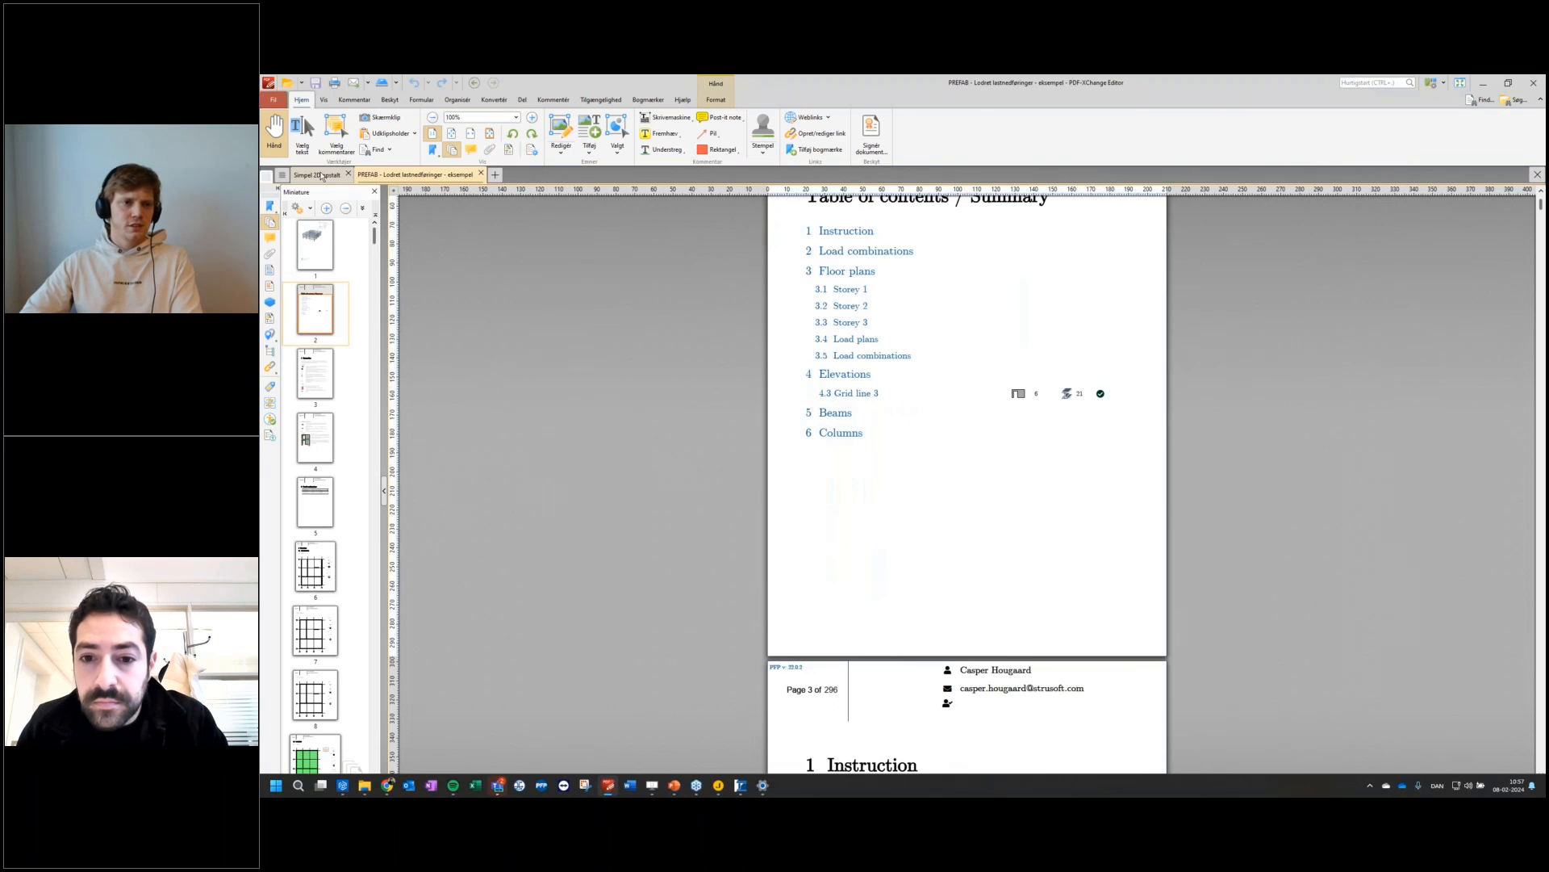
key("ctrl+Tab")
scroll(932, 398, "down", 20)
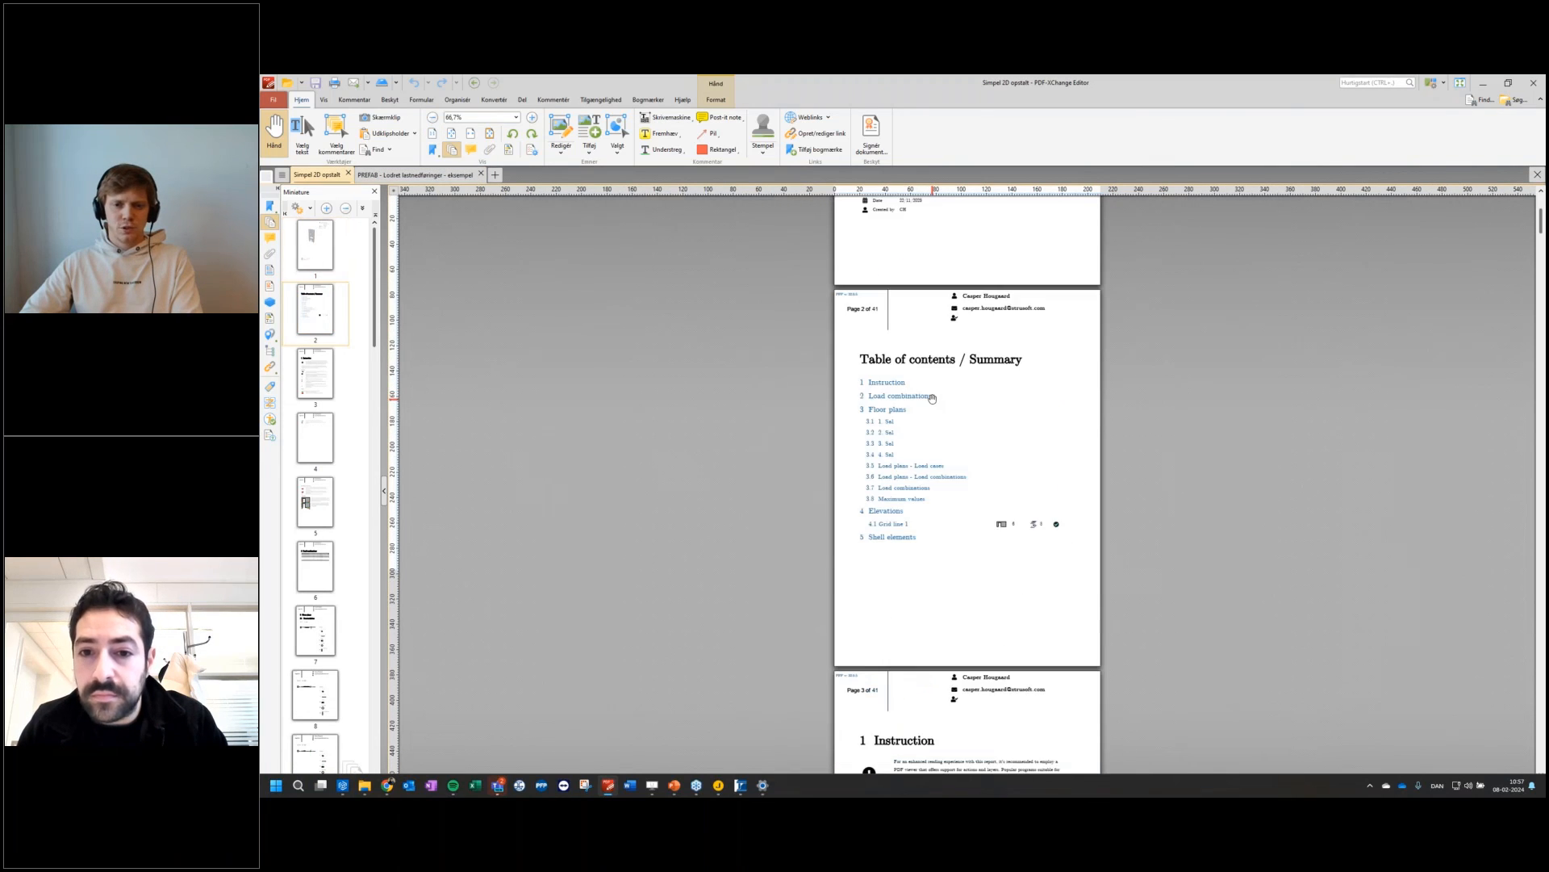
scroll(932, 399, "down", 20)
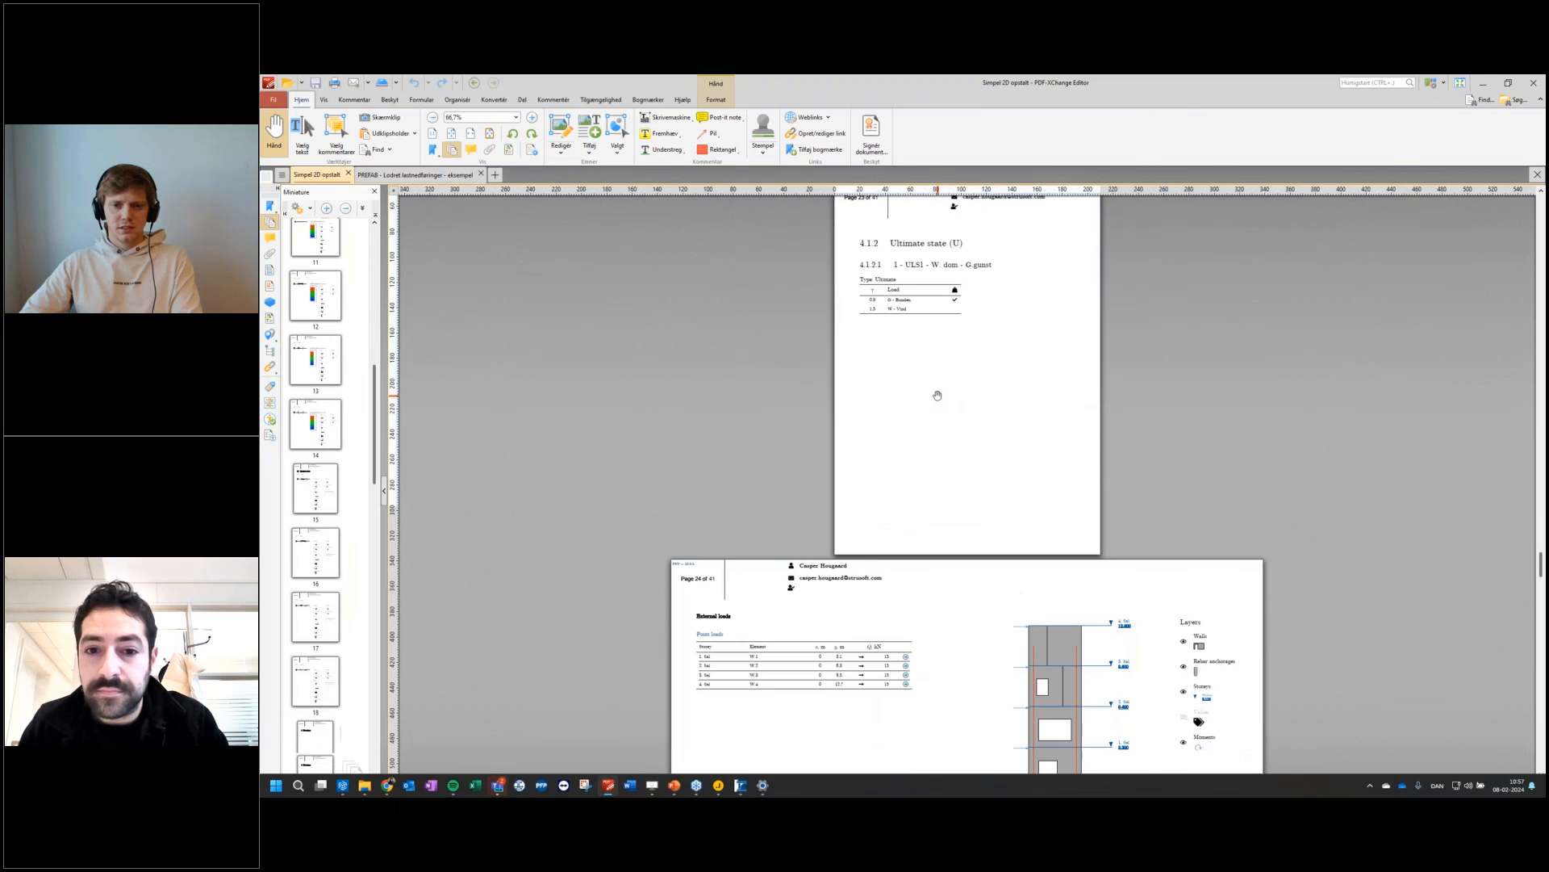
scroll(933, 395, "up", 2, "ctrl")
scroll(1069, 469, "up", 3, "ctrl")
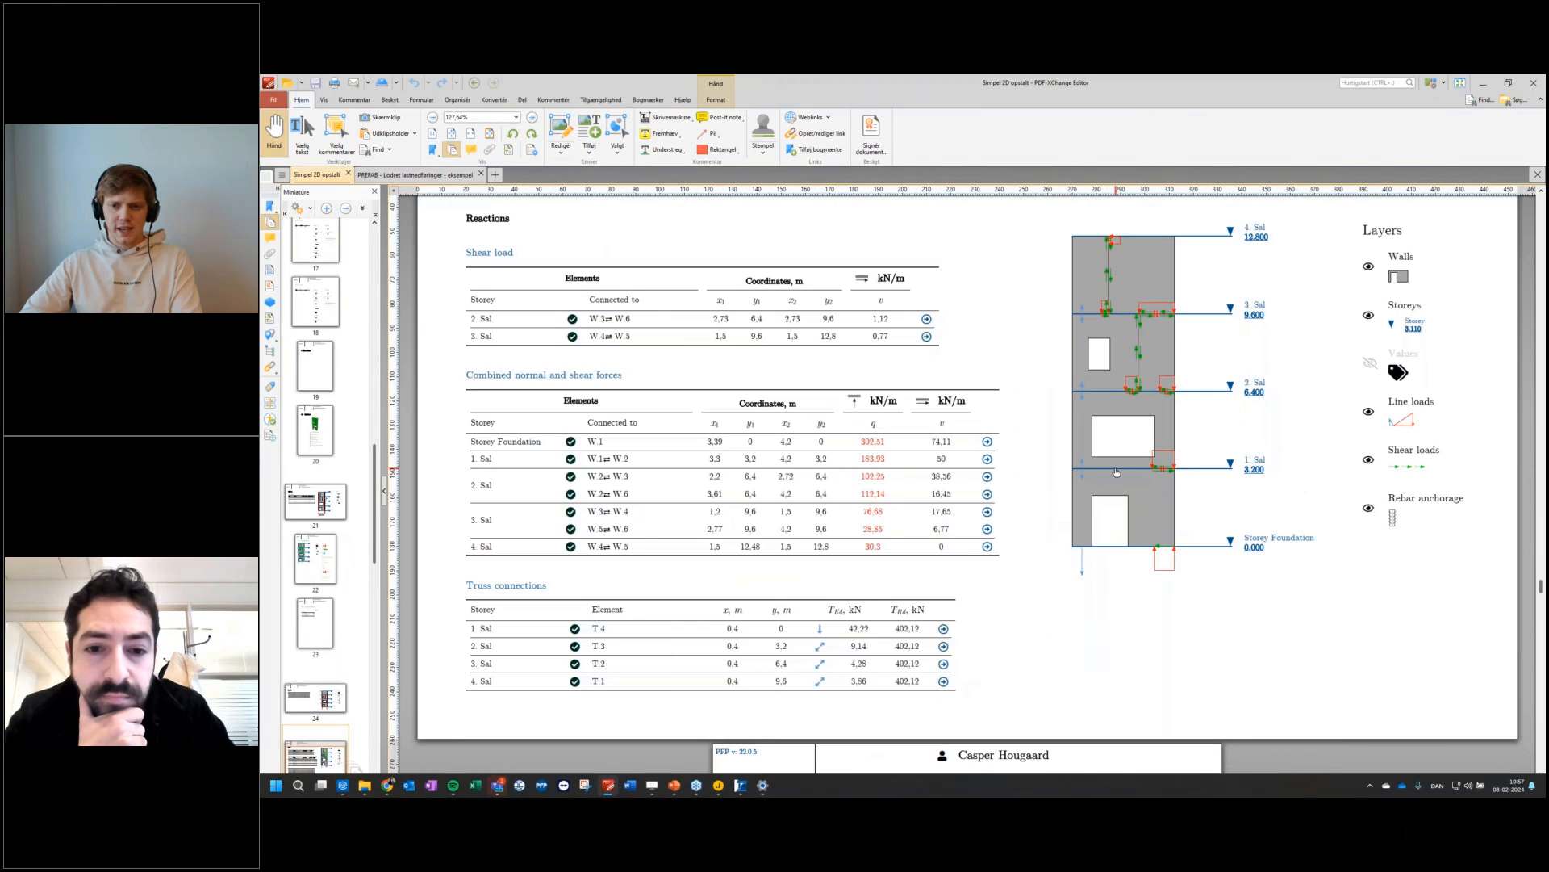
Step: Examine the Reactions tables against the elevation, showing the reference line from the Storey Foundation W.1 row to its load
left_click_drag(1223, 406, 1226, 449)
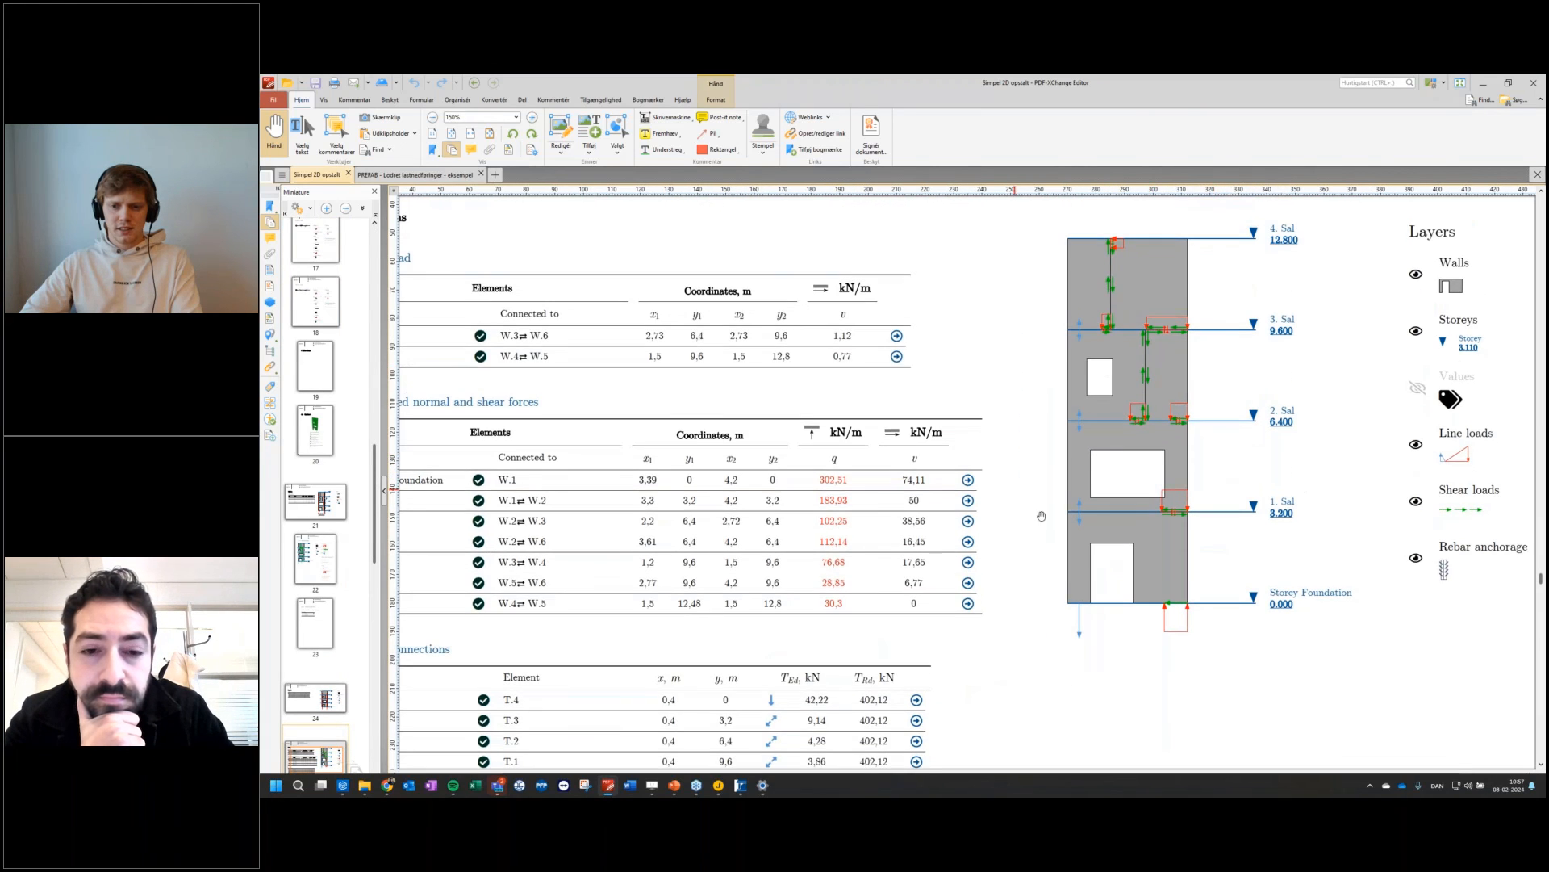
scroll(1224, 521, "down", 1)
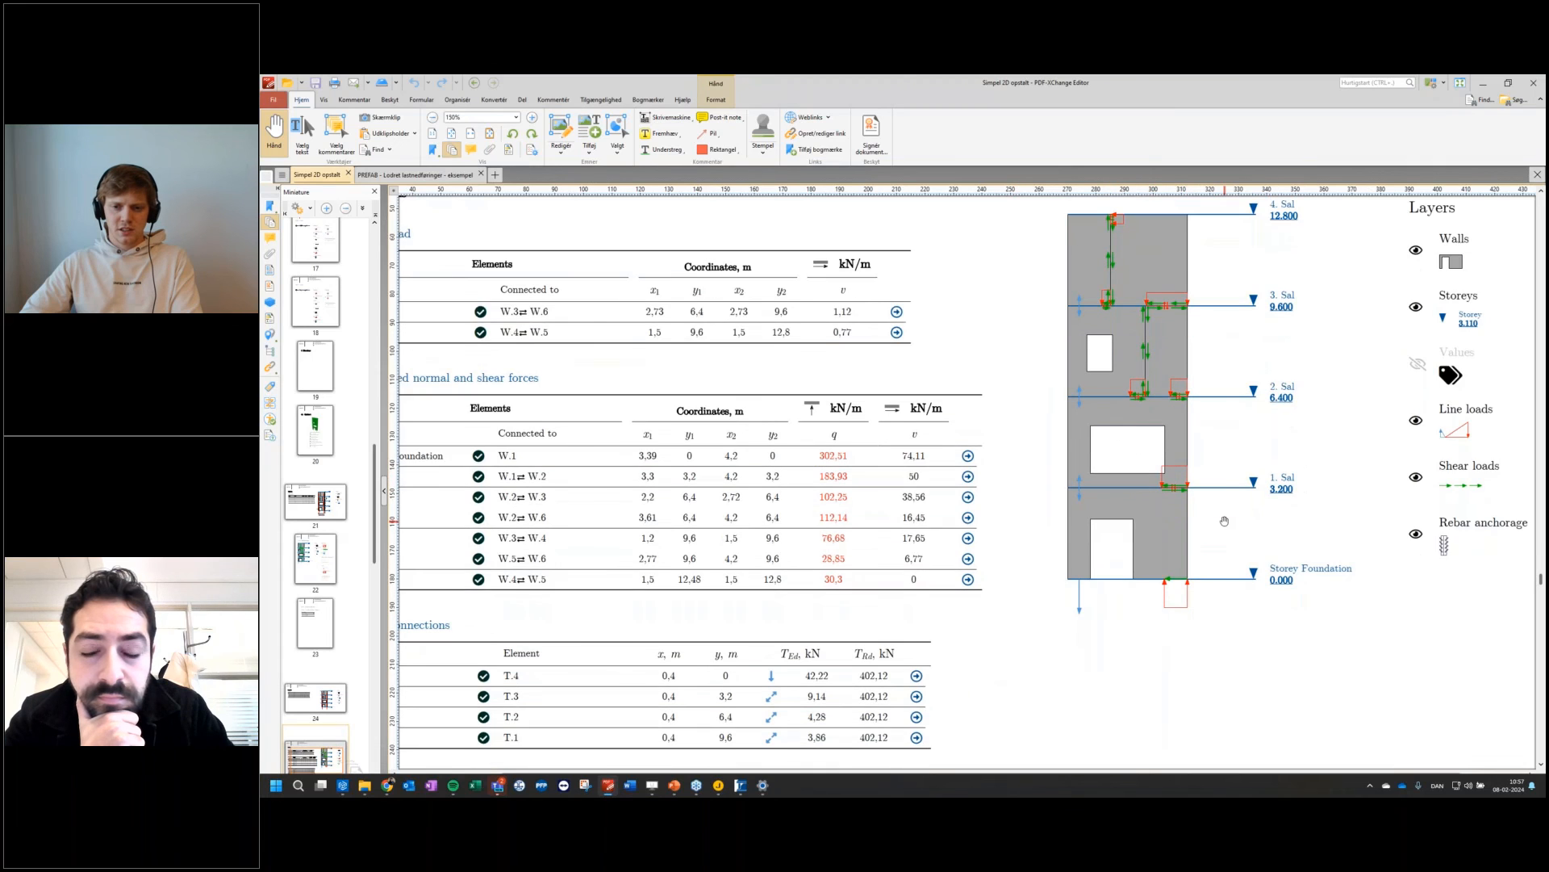
scroll(1224, 521, "down", 1, "ctrl")
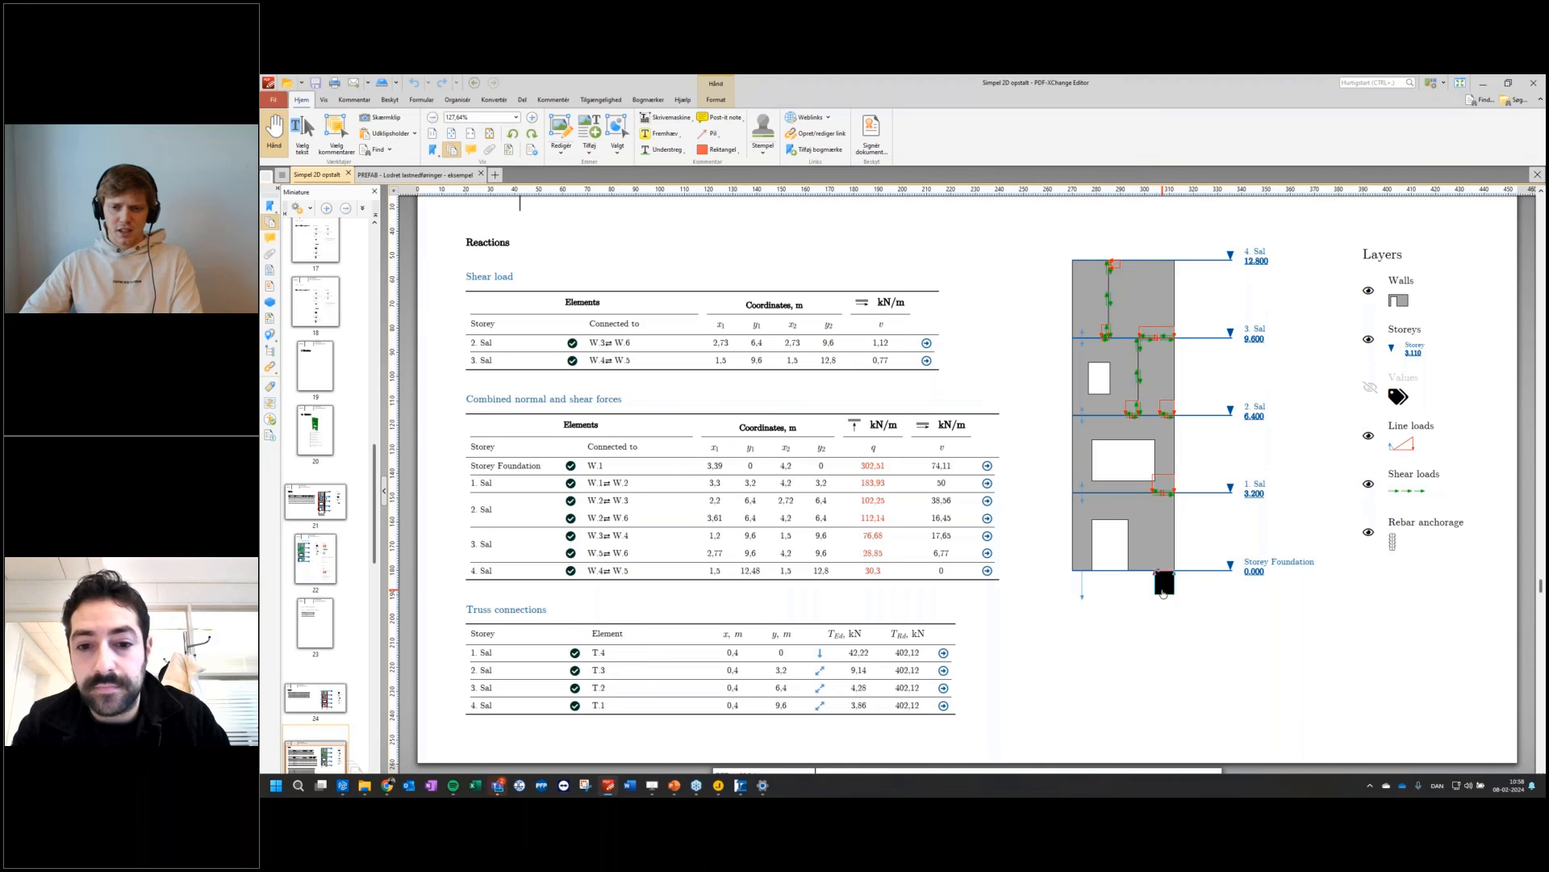
mouse_move(1163, 593)
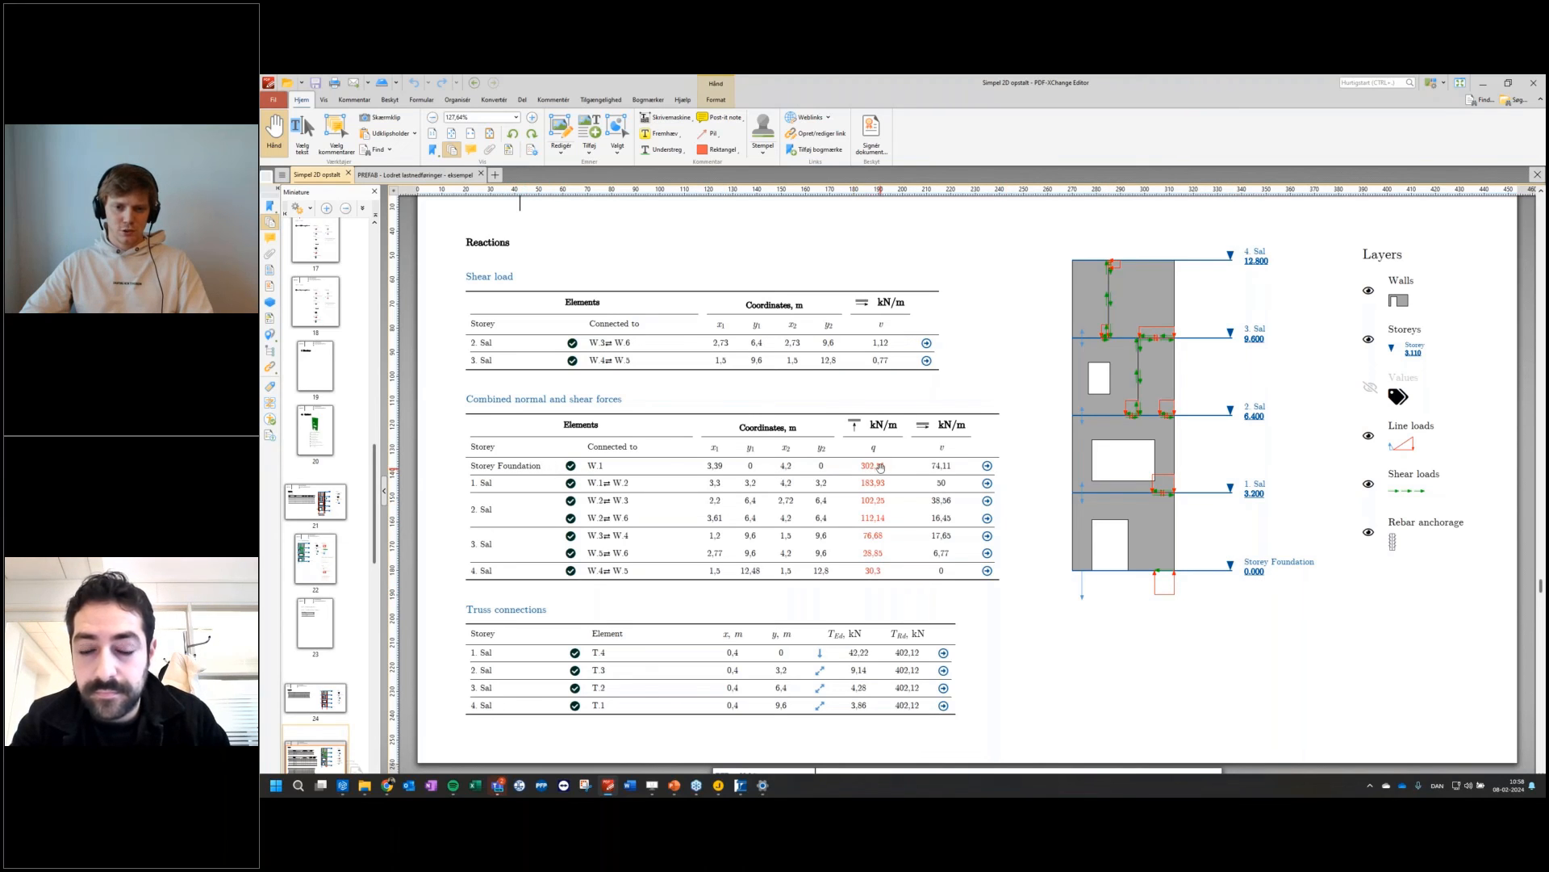
left_click(987, 467)
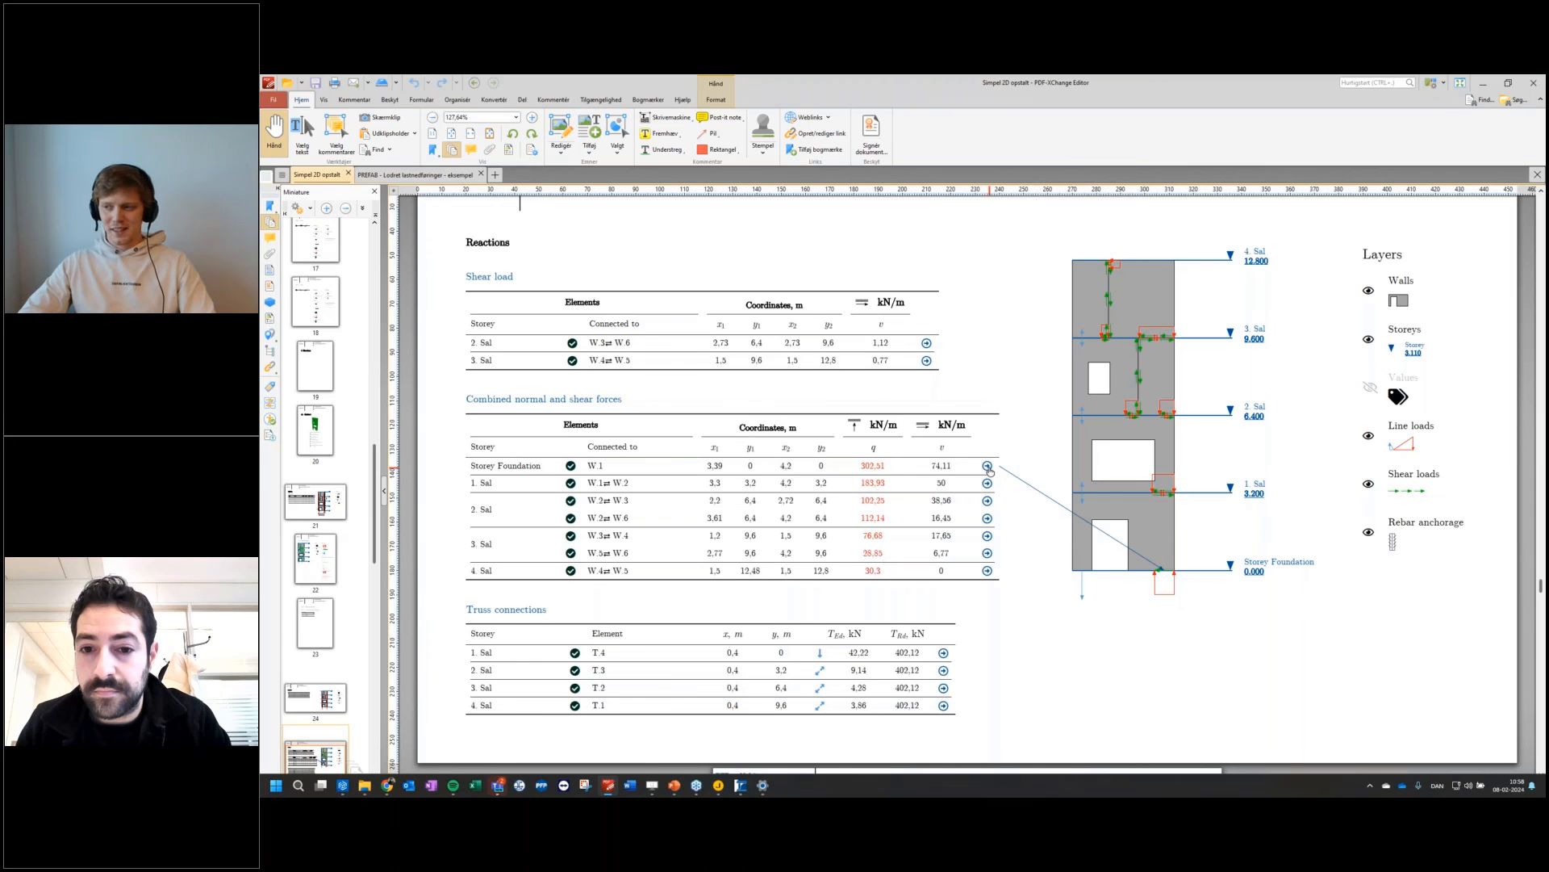
left_click(988, 467)
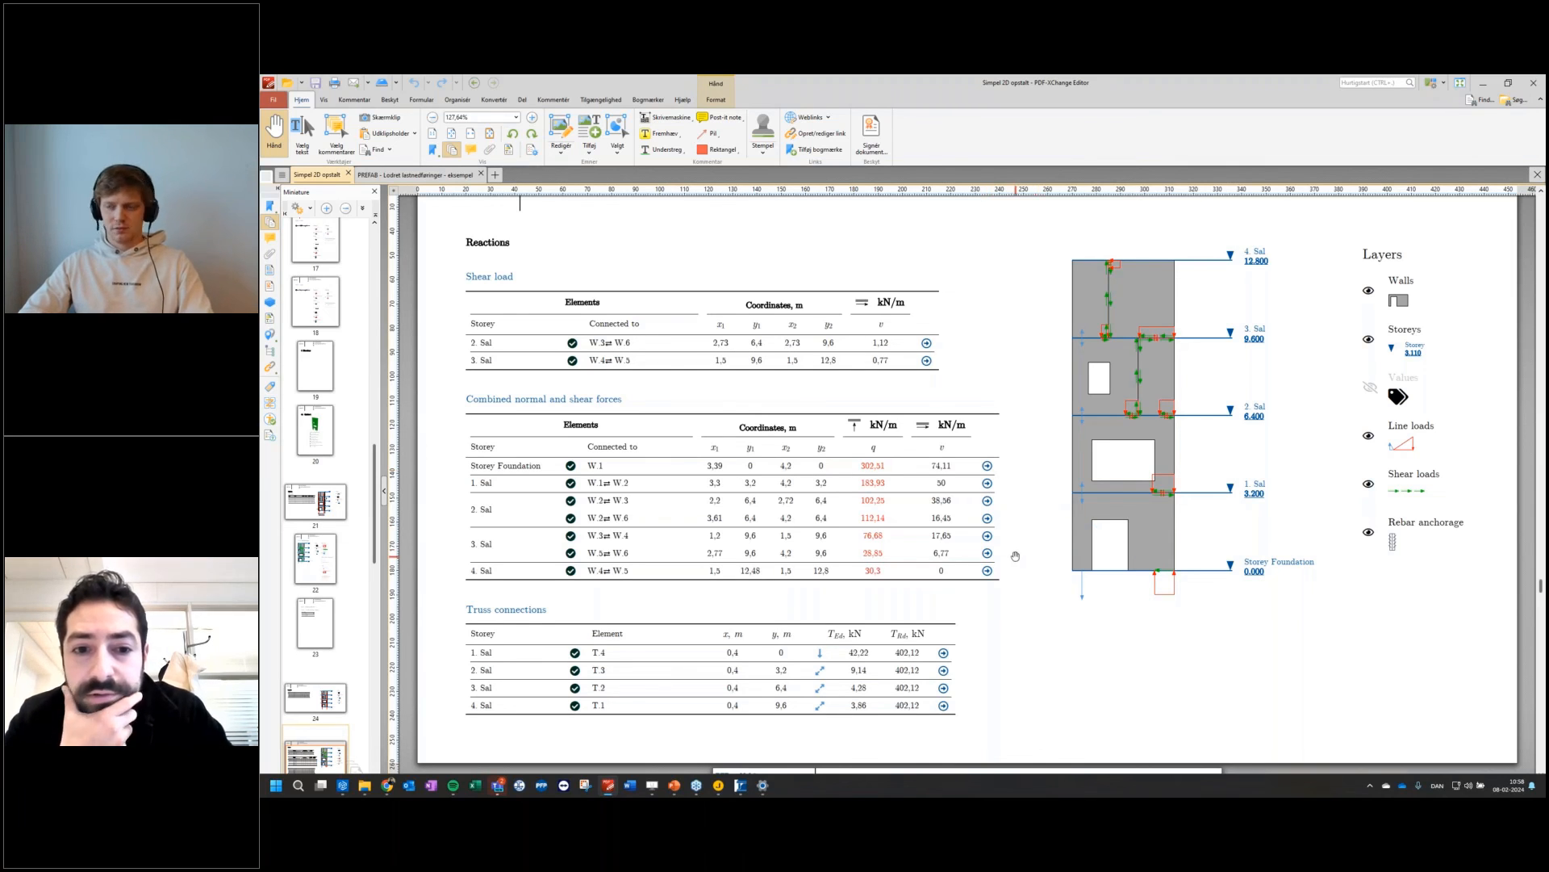
scroll(1018, 556, "down", 1, "ctrl")
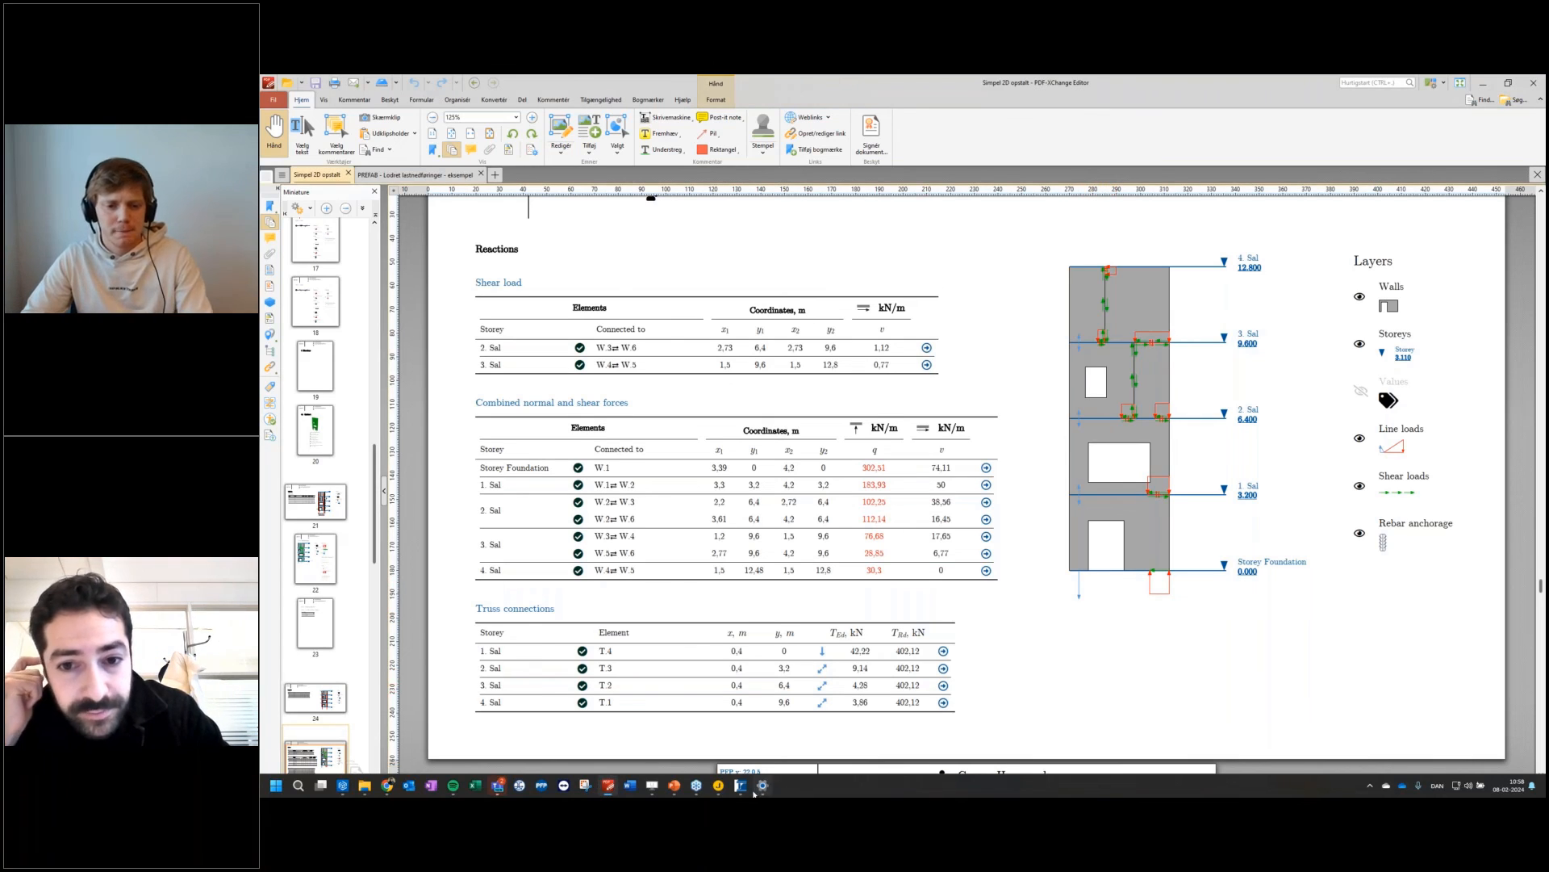
Step: Switch to FEM-Design's documentation window, browse the document tree and show the Static system page of A2.2.1 - Concrete columns
mouse_move(742, 790)
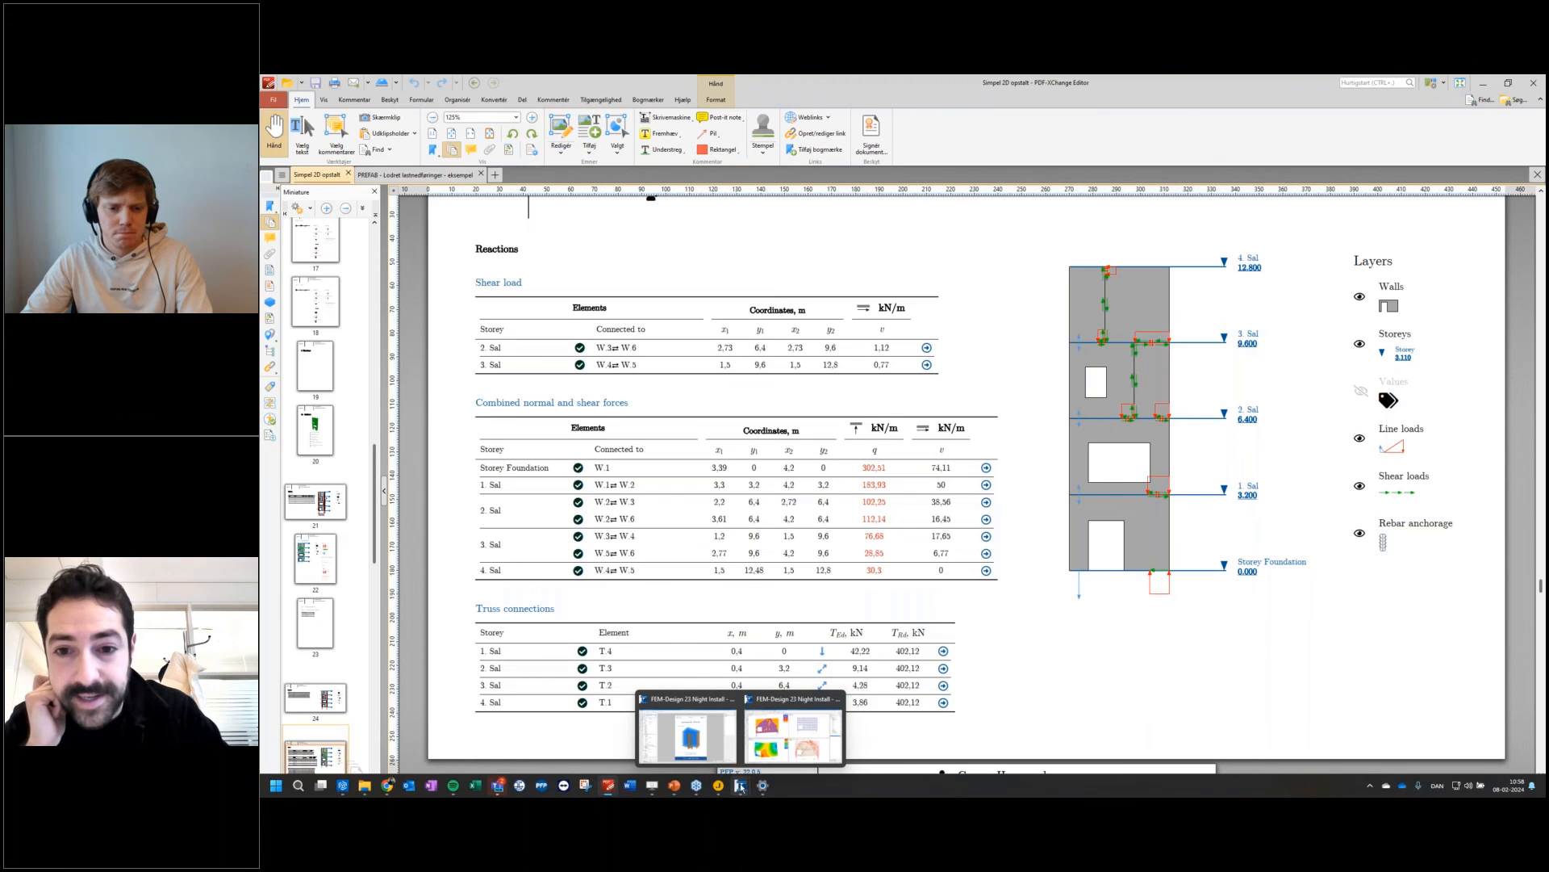
left_click(701, 730)
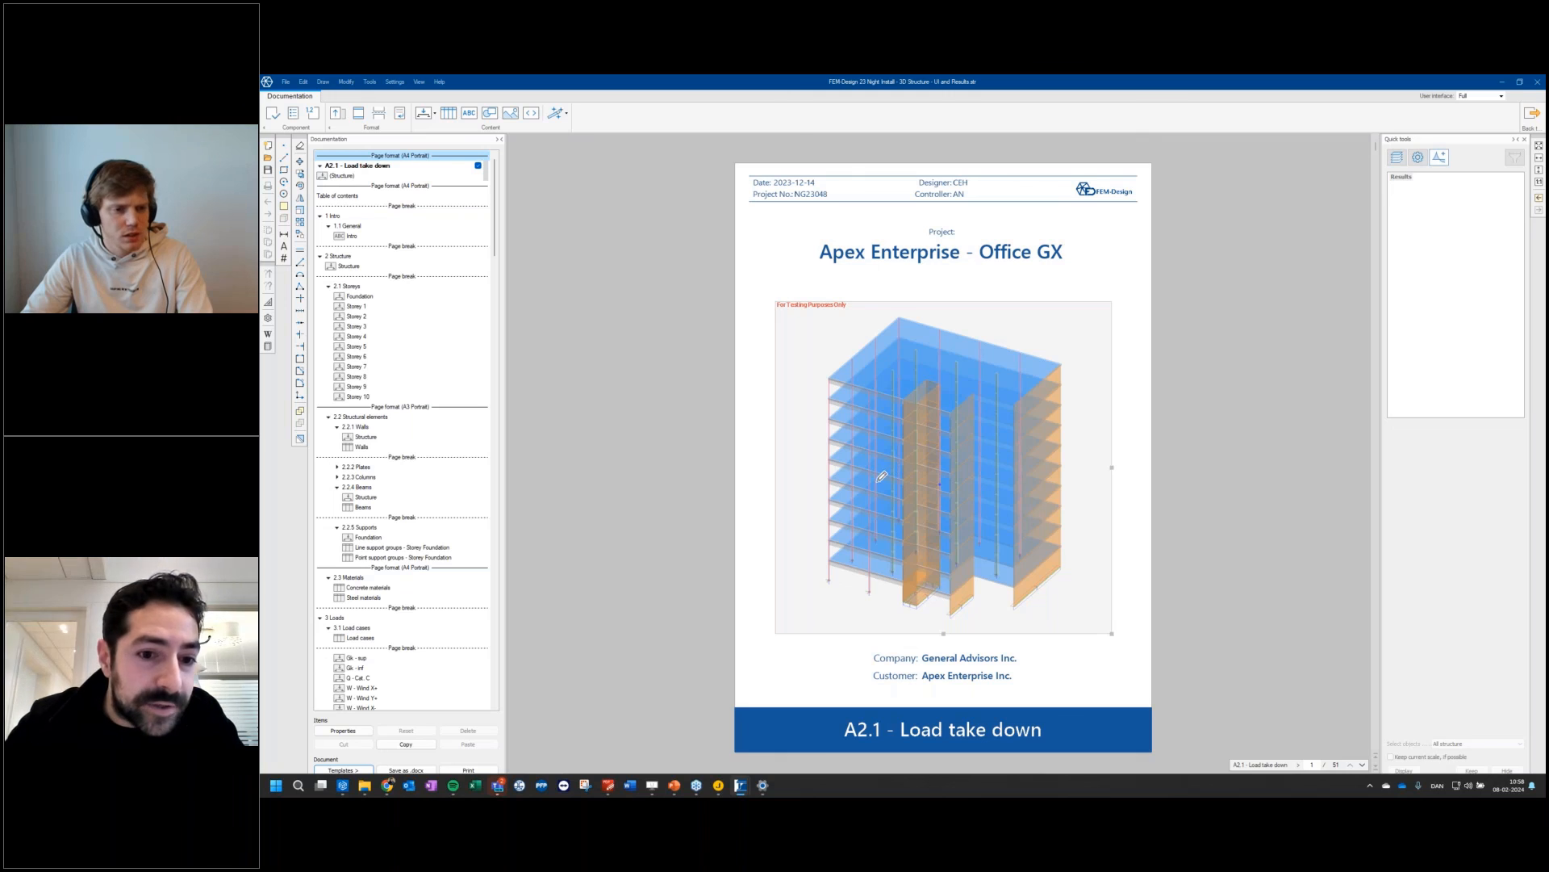
scroll(447, 478, "down", 5)
scroll(407, 433, "down", 20)
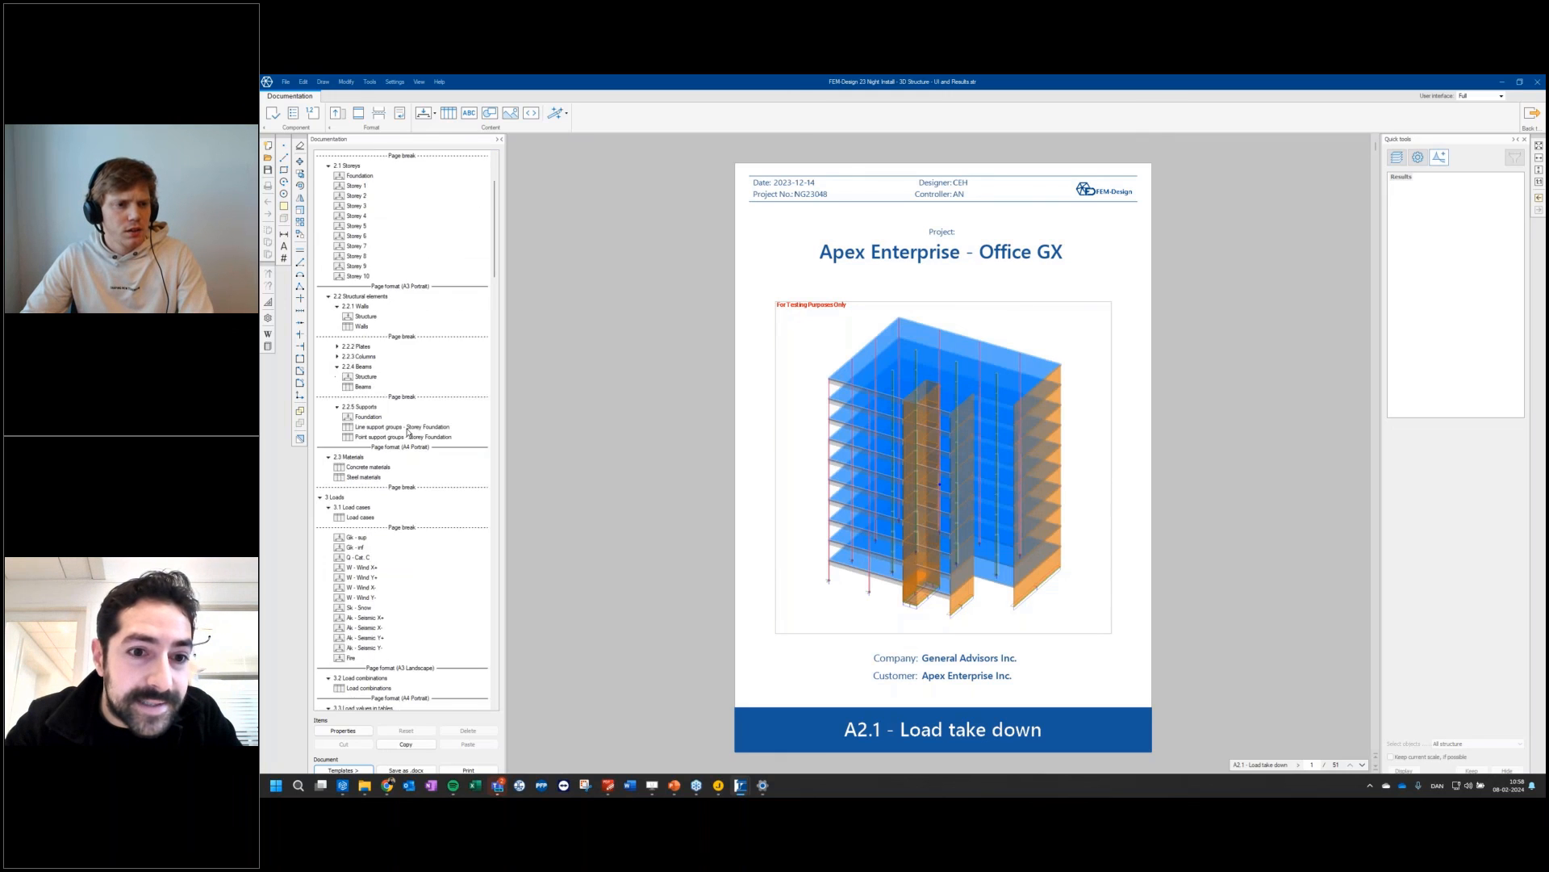
scroll(407, 433, "down", 8)
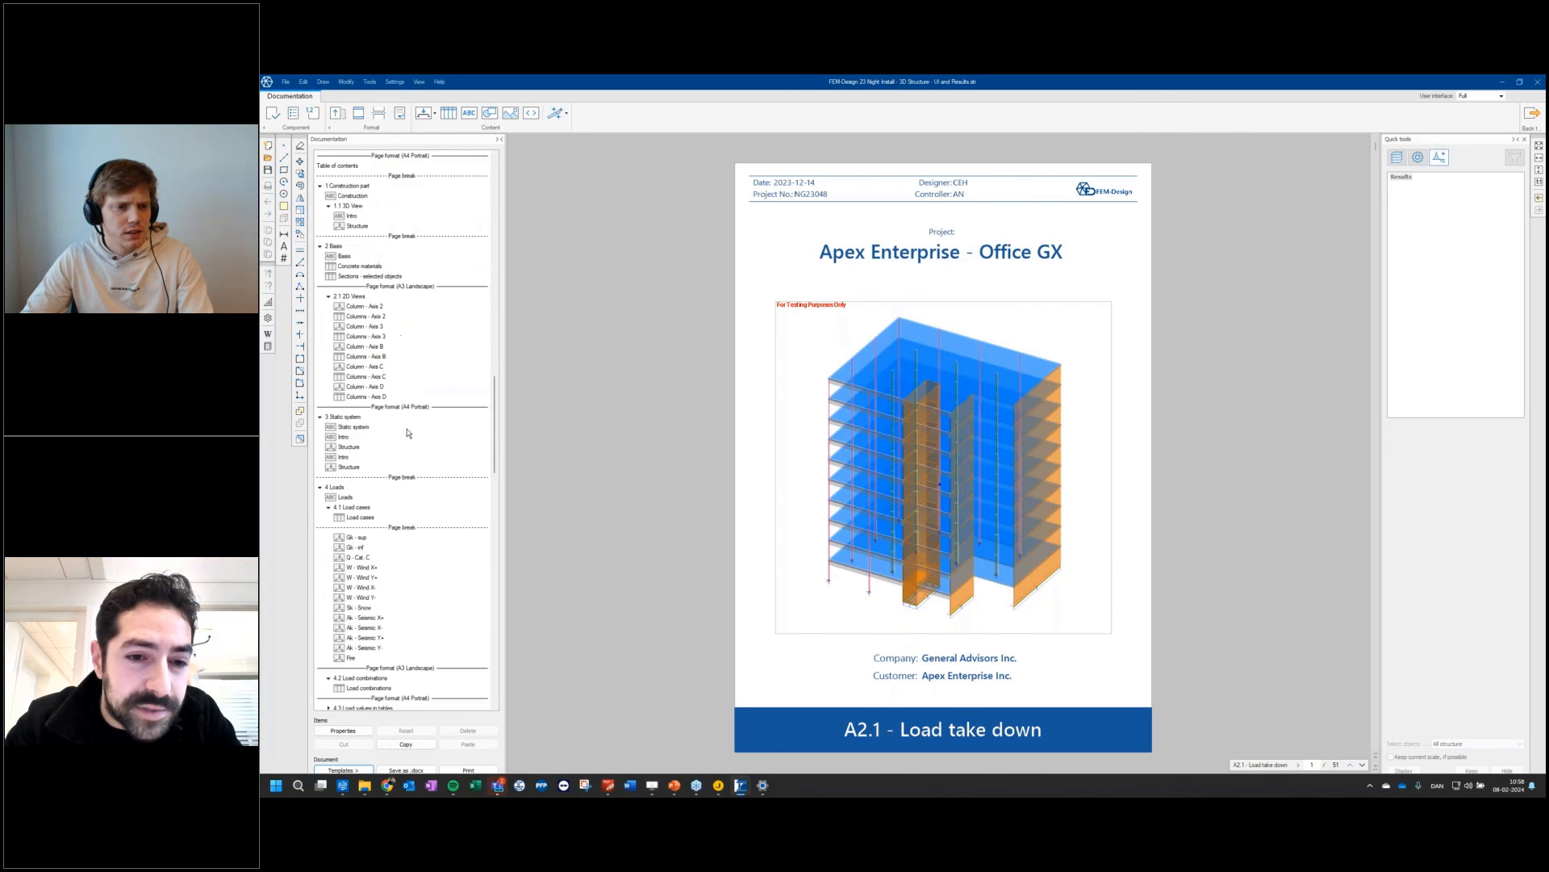
scroll(407, 433, "down", 7)
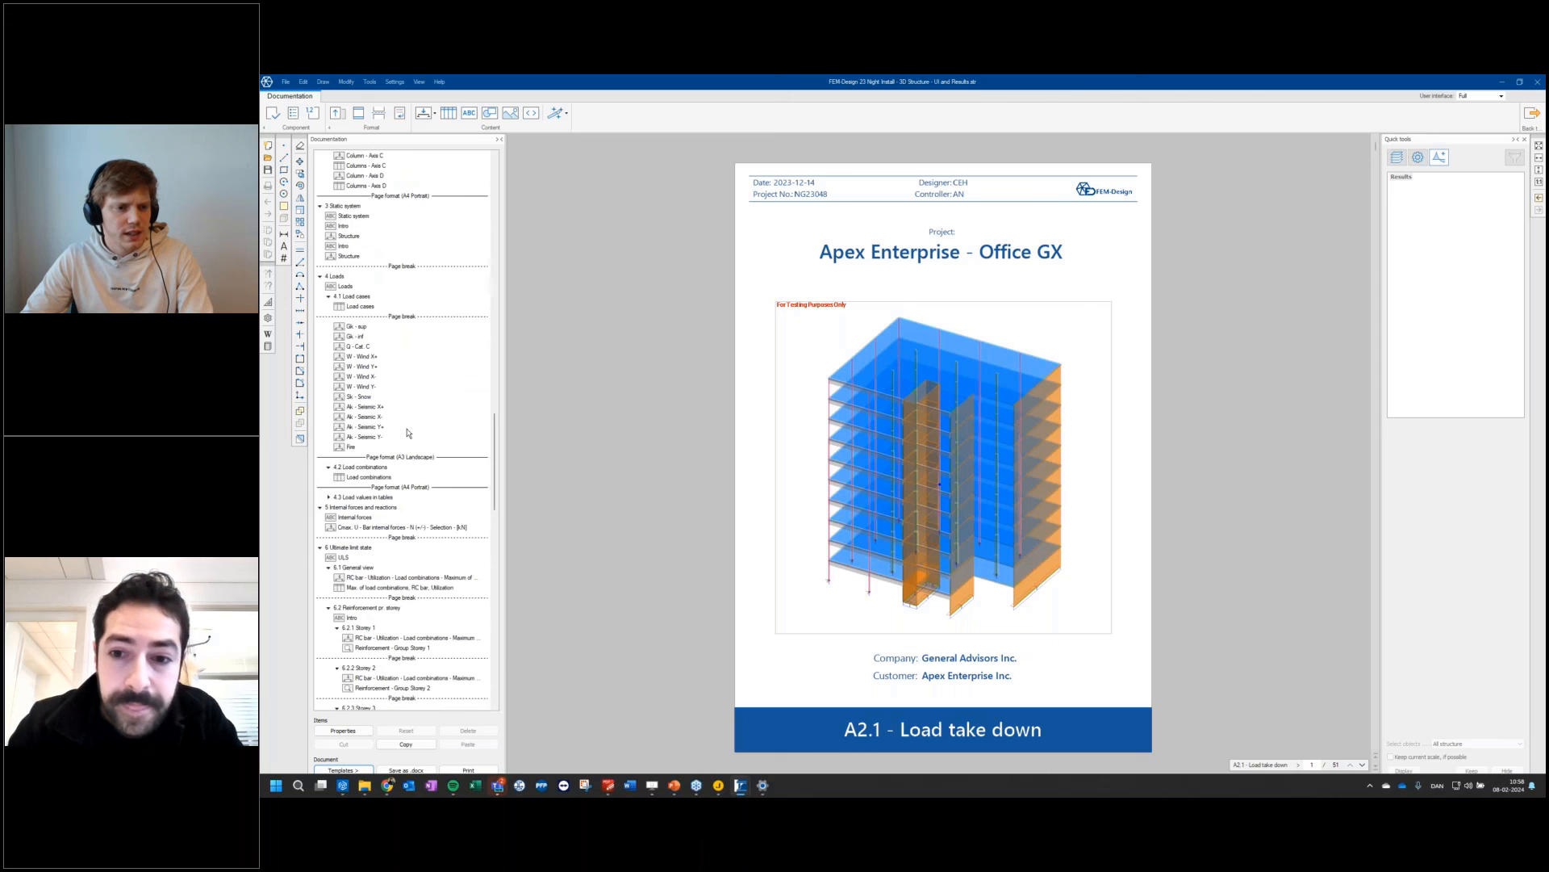
scroll(411, 487, "up", 8)
left_click(390, 479)
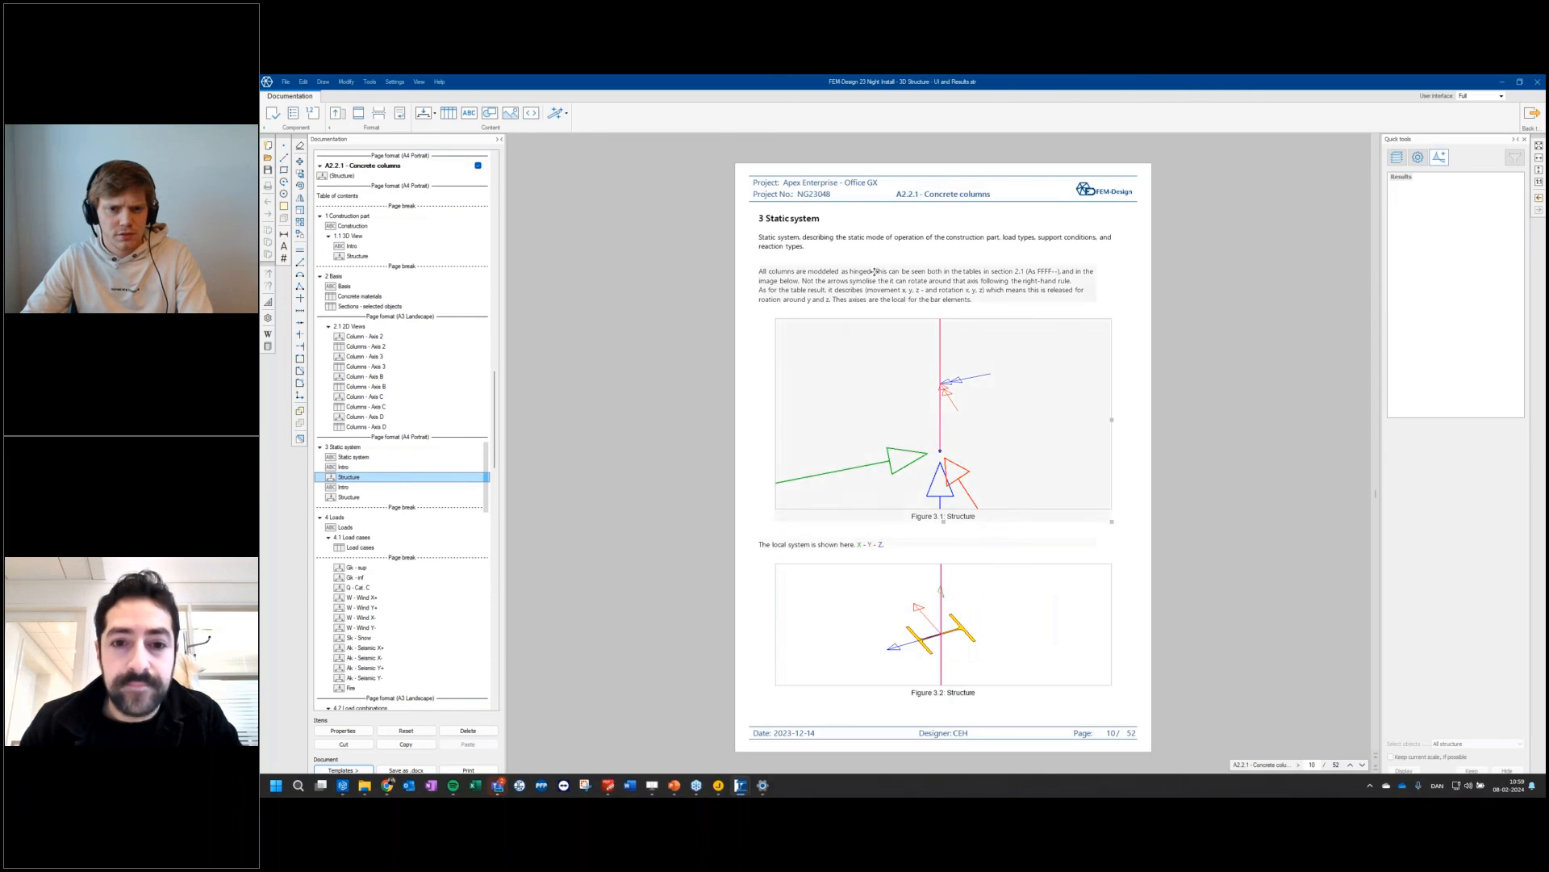
Step: Open the Intro text about hinged columns for editing, load the Peak smoothing text template and enlarge the editor to show it all
right_click(835, 266)
right_click(829, 270)
left_click(852, 279)
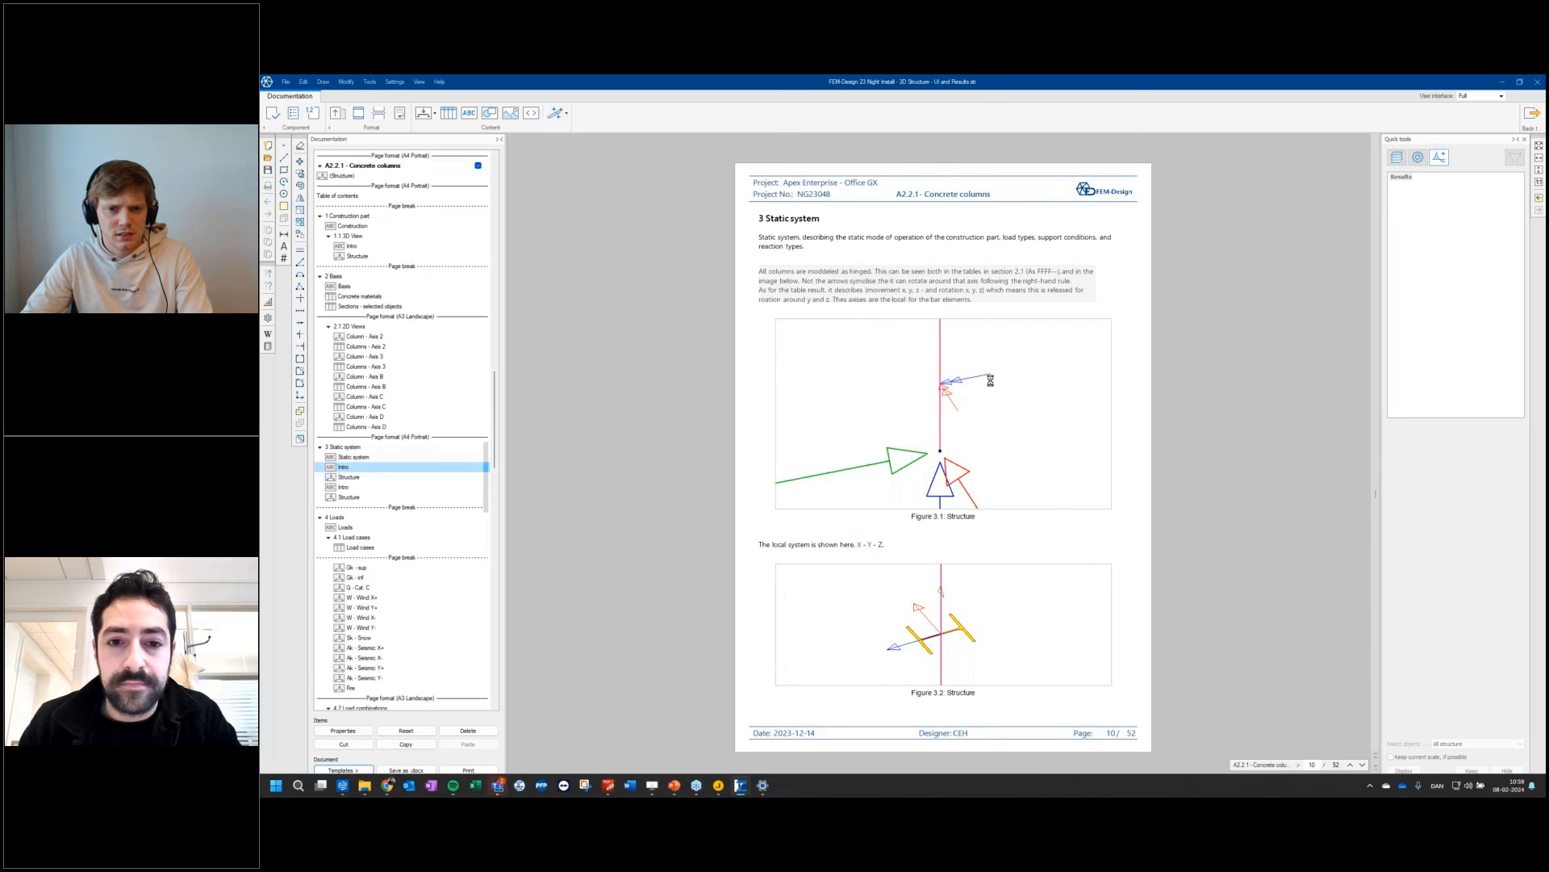
left_click(578, 414)
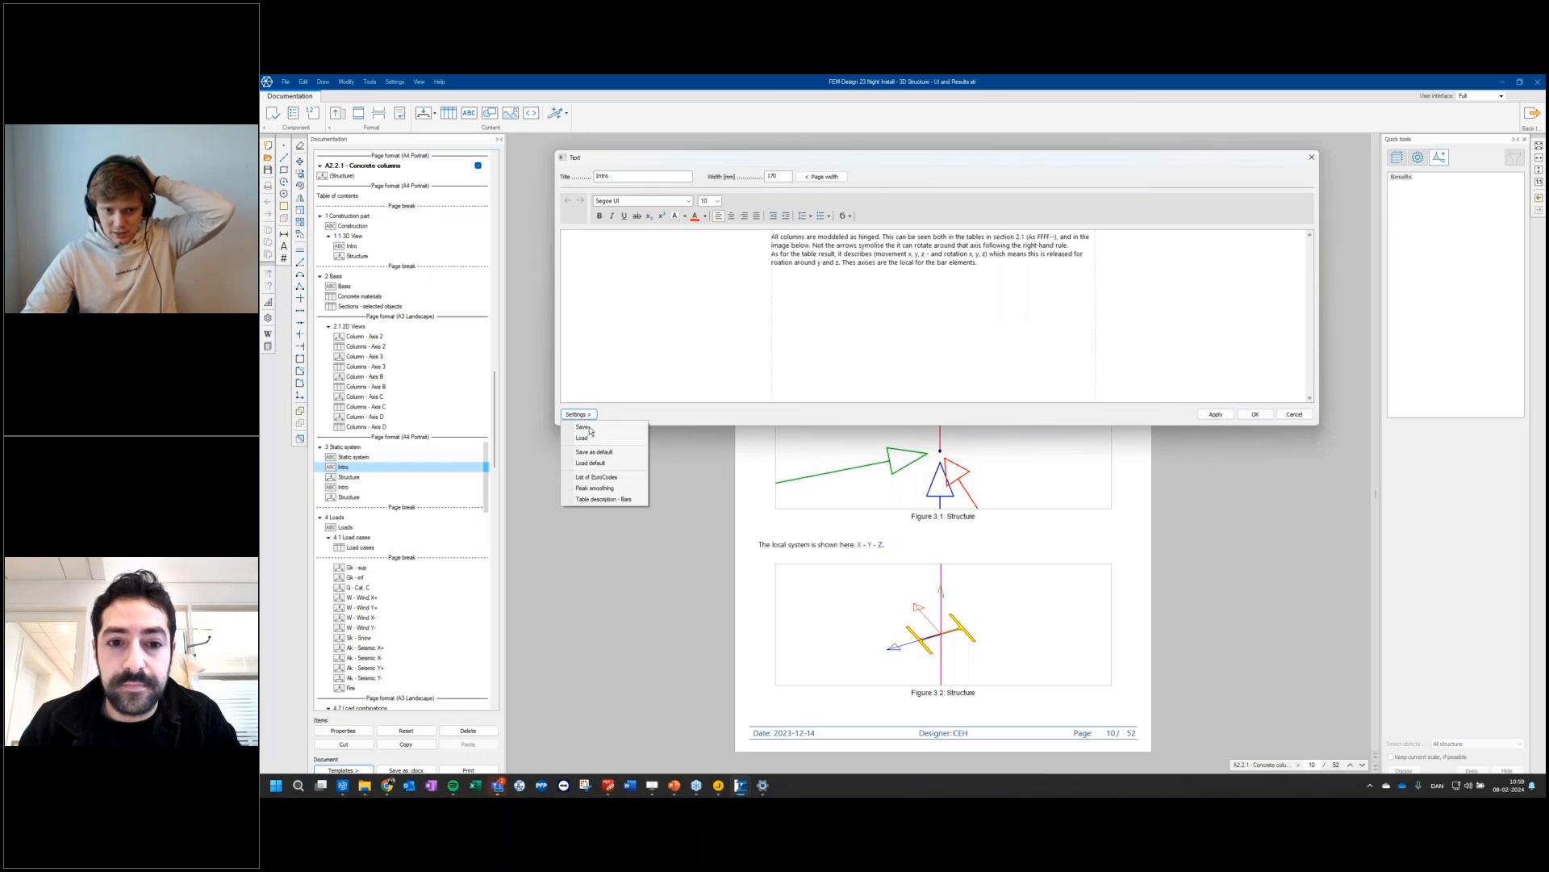
left_click(595, 487)
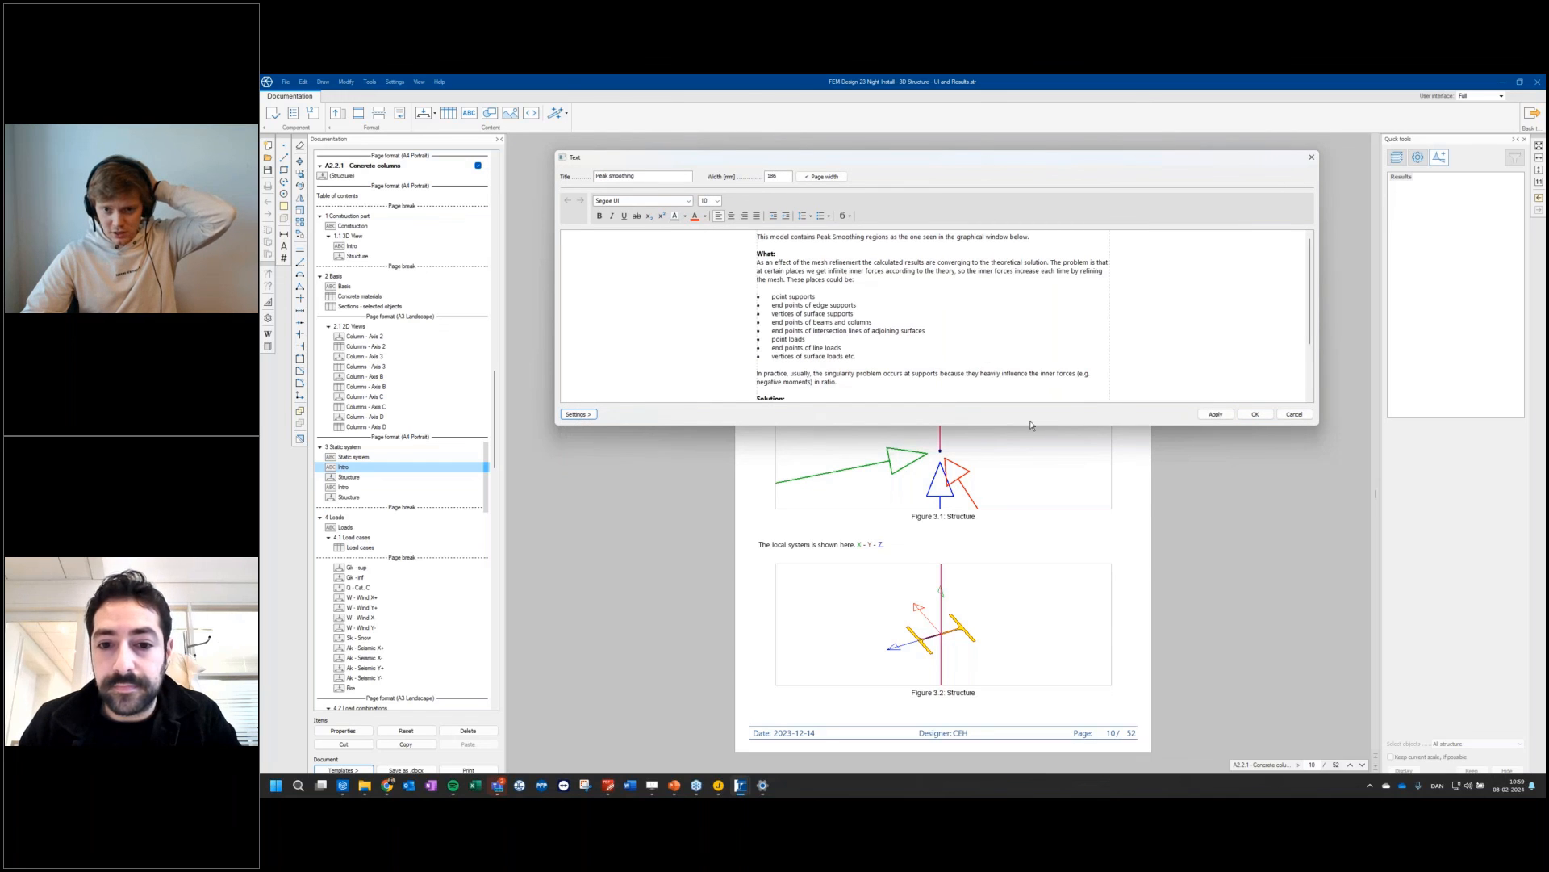
left_click_drag(1029, 424, 1063, 719)
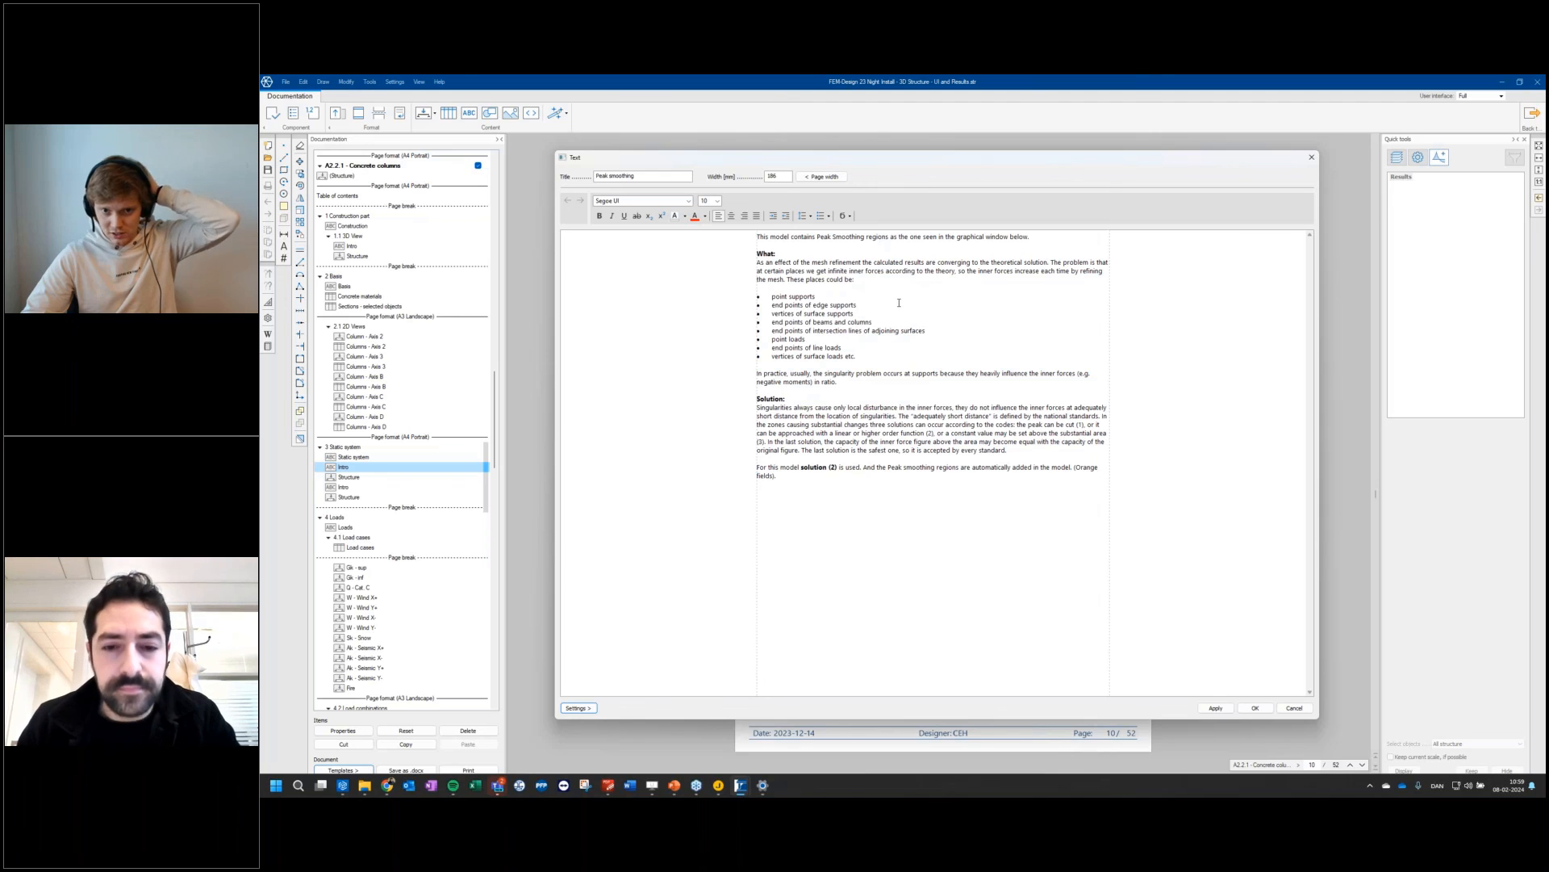
Step: Load the Table description - Bars template into the text editor and highlight its description of bar end conditions
left_click(578, 708)
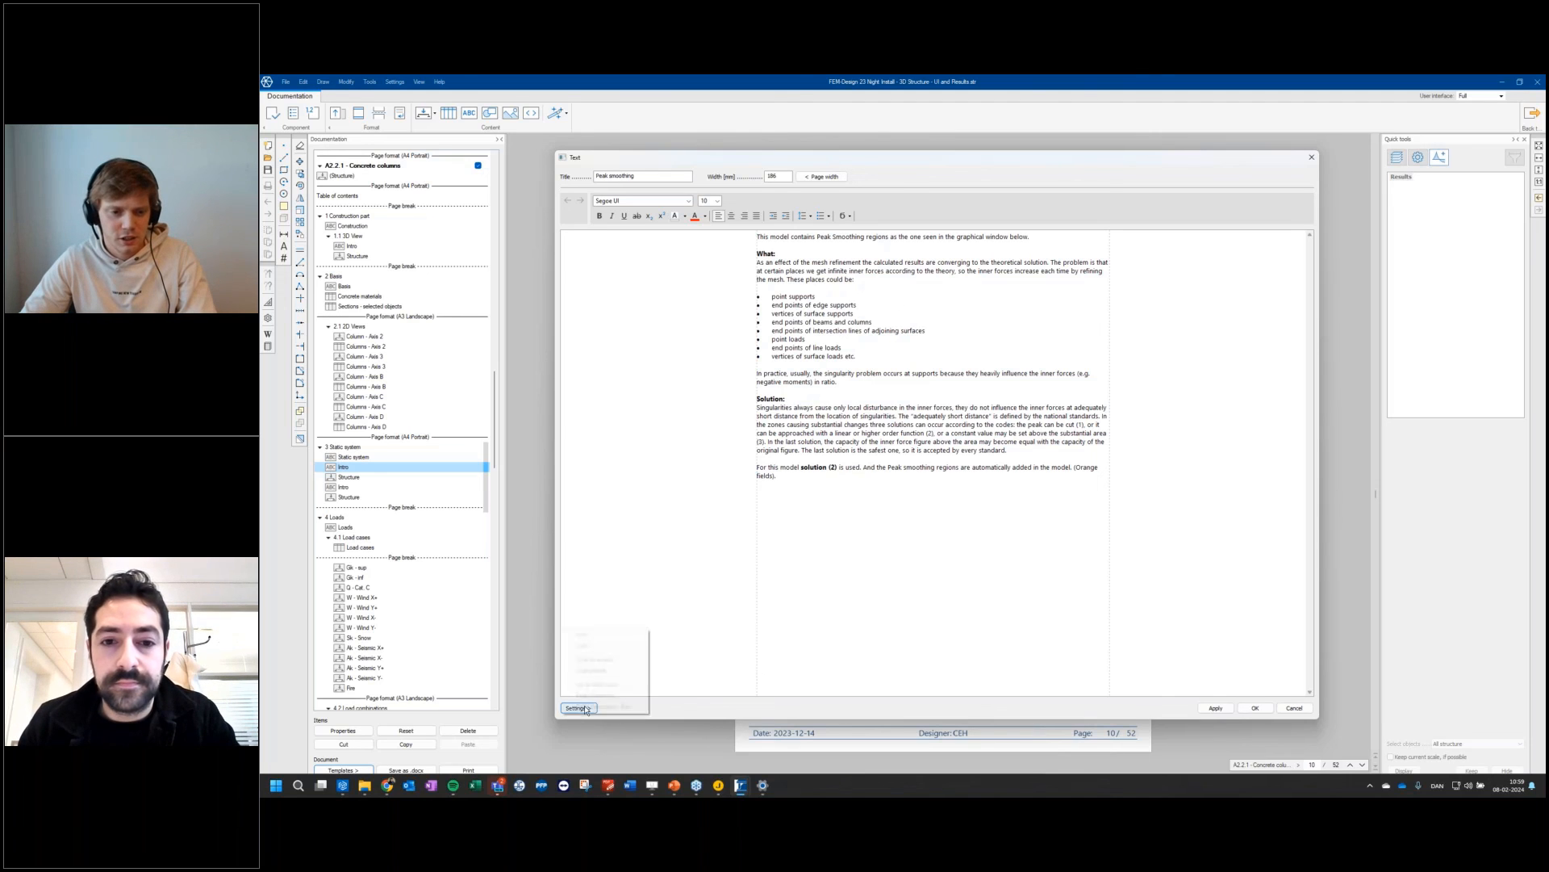
left_click(612, 707)
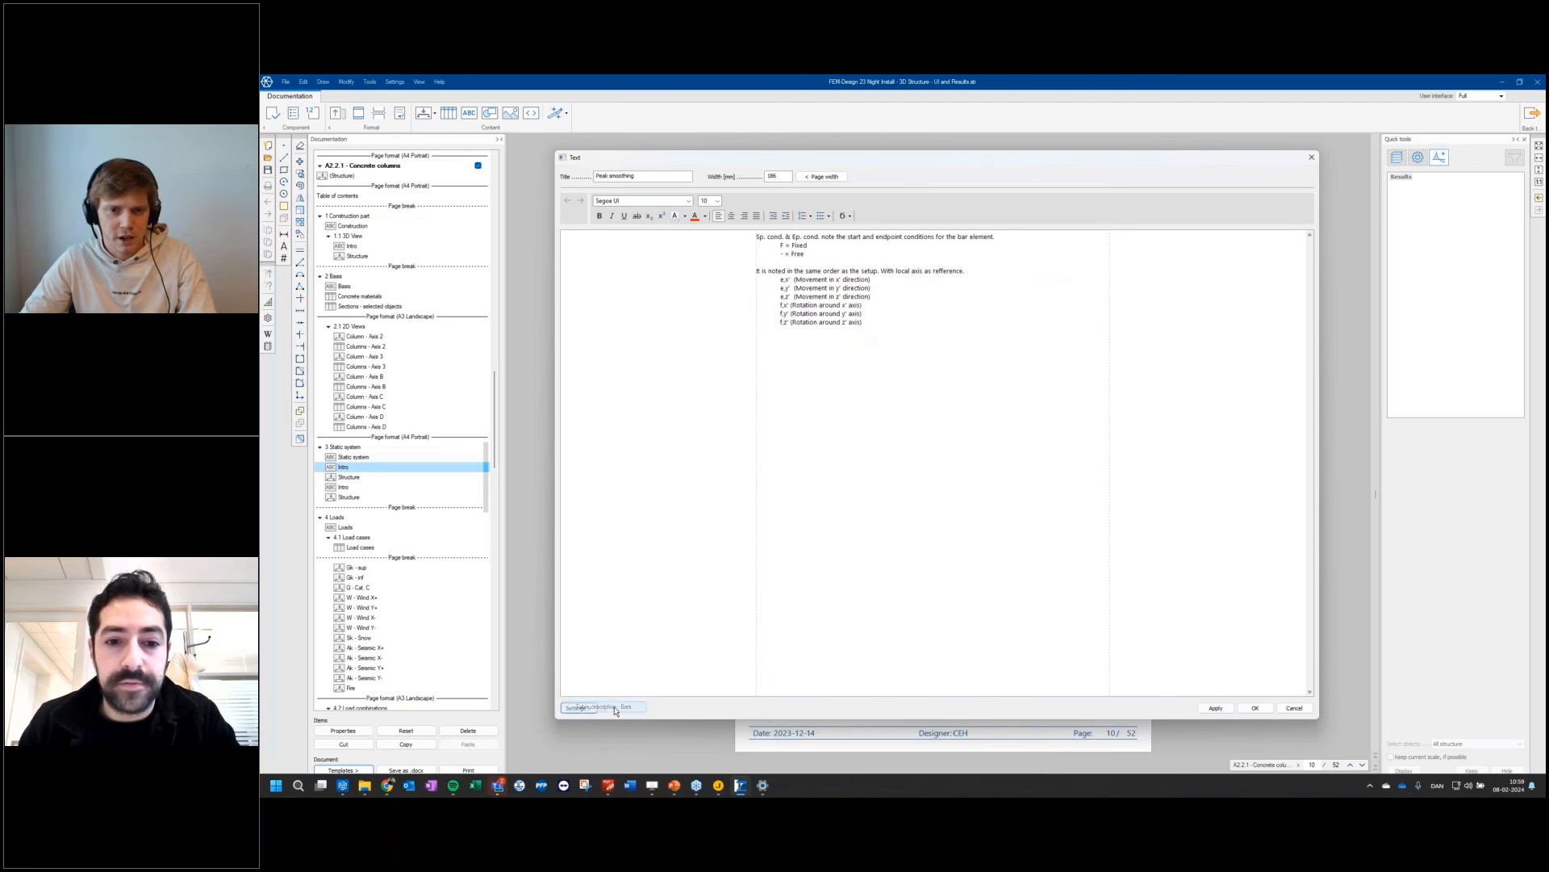
left_click_drag(863, 323, 756, 235)
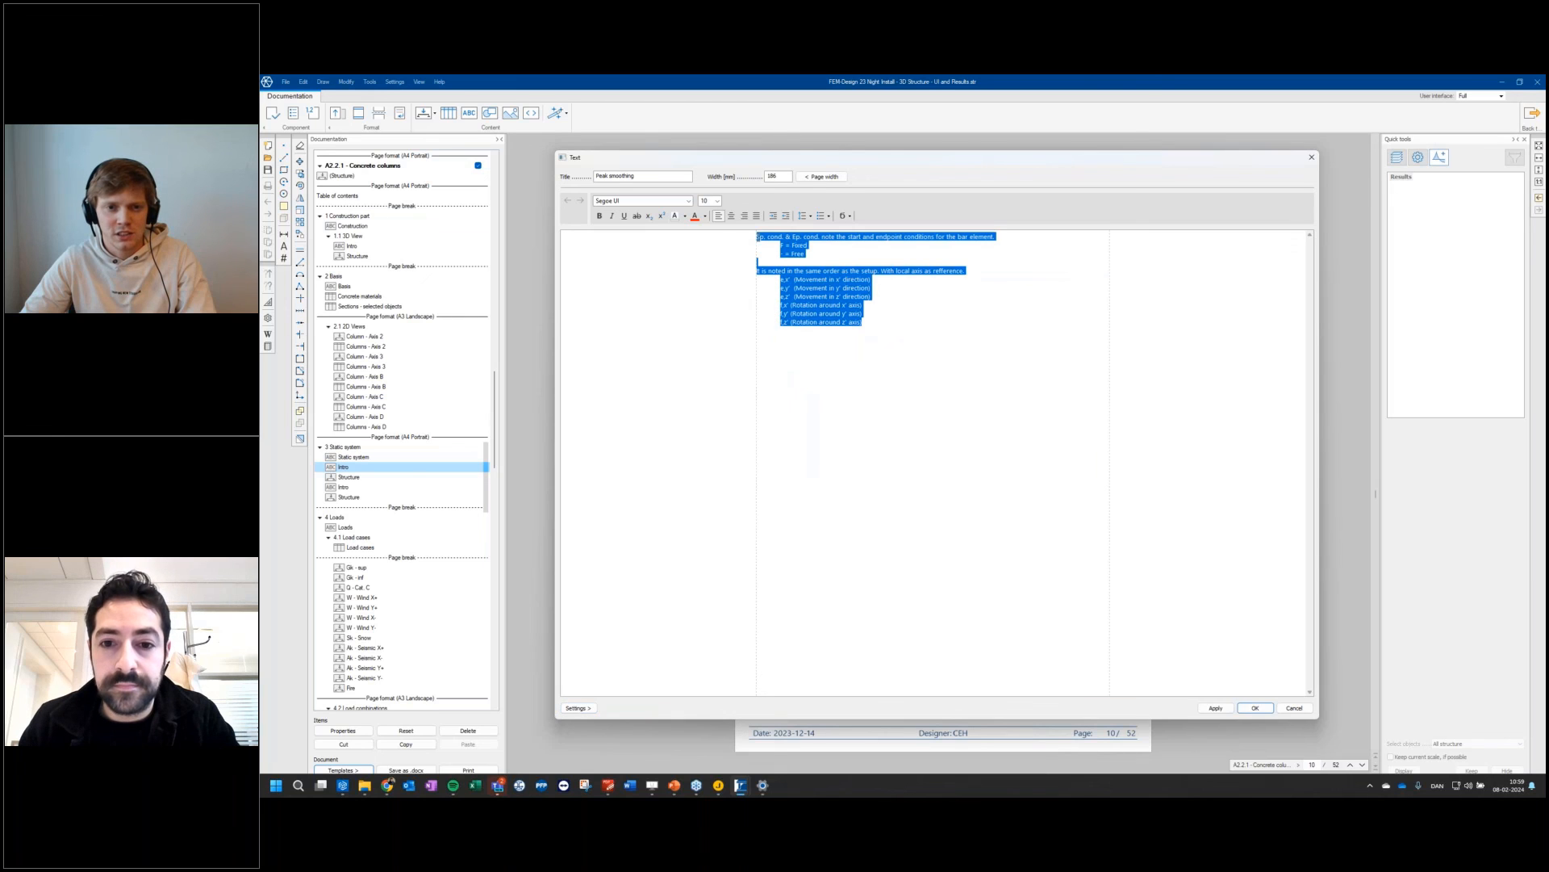
left_click(905, 277)
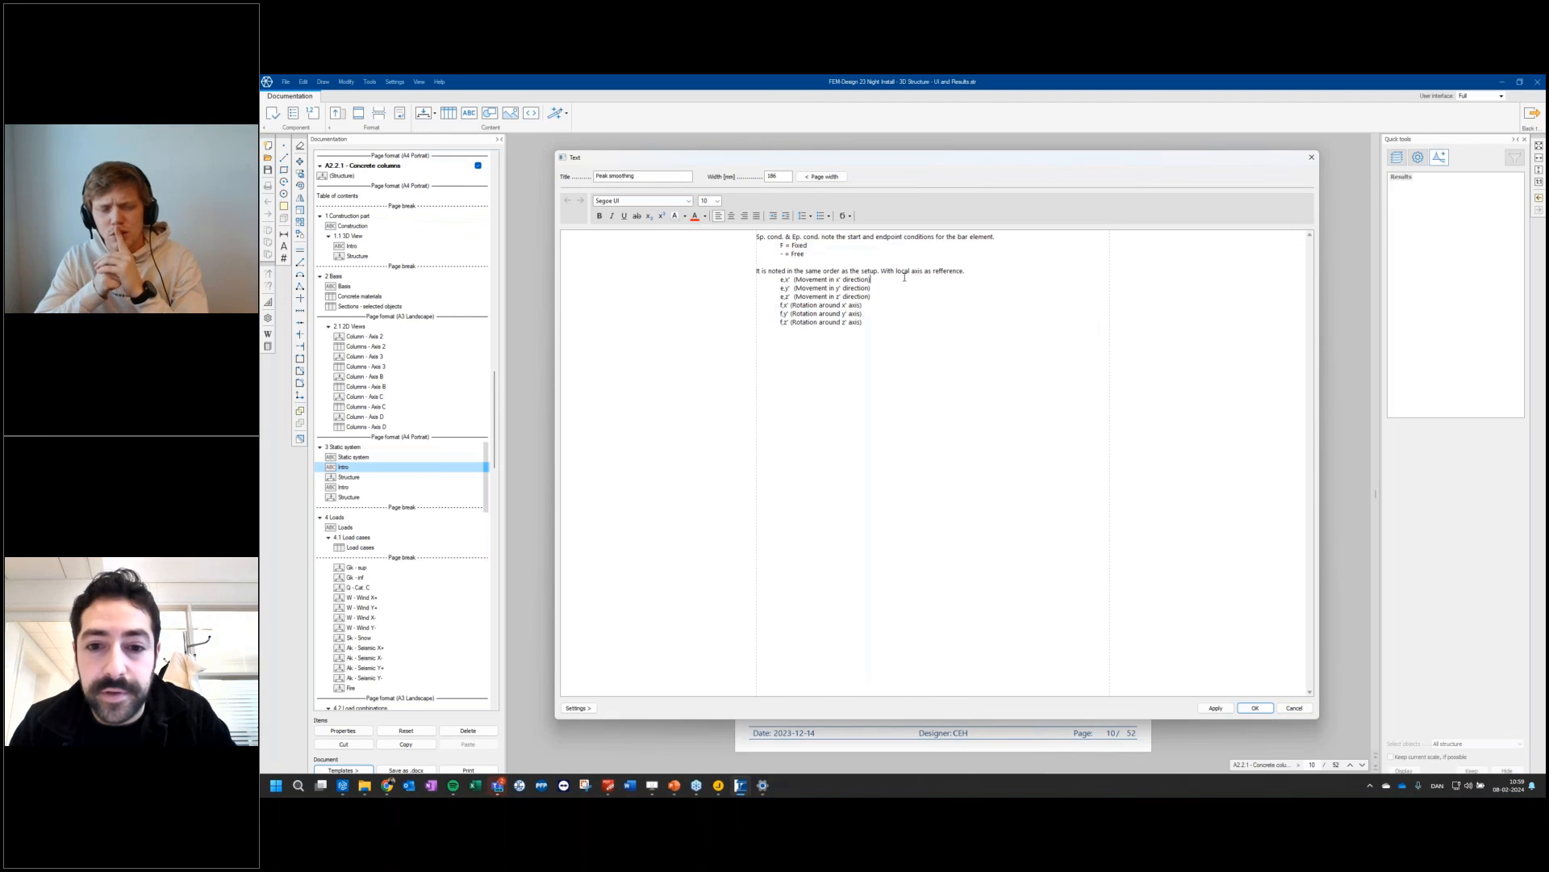
left_click(850, 216)
left_click(890, 315)
key("BackSpace")
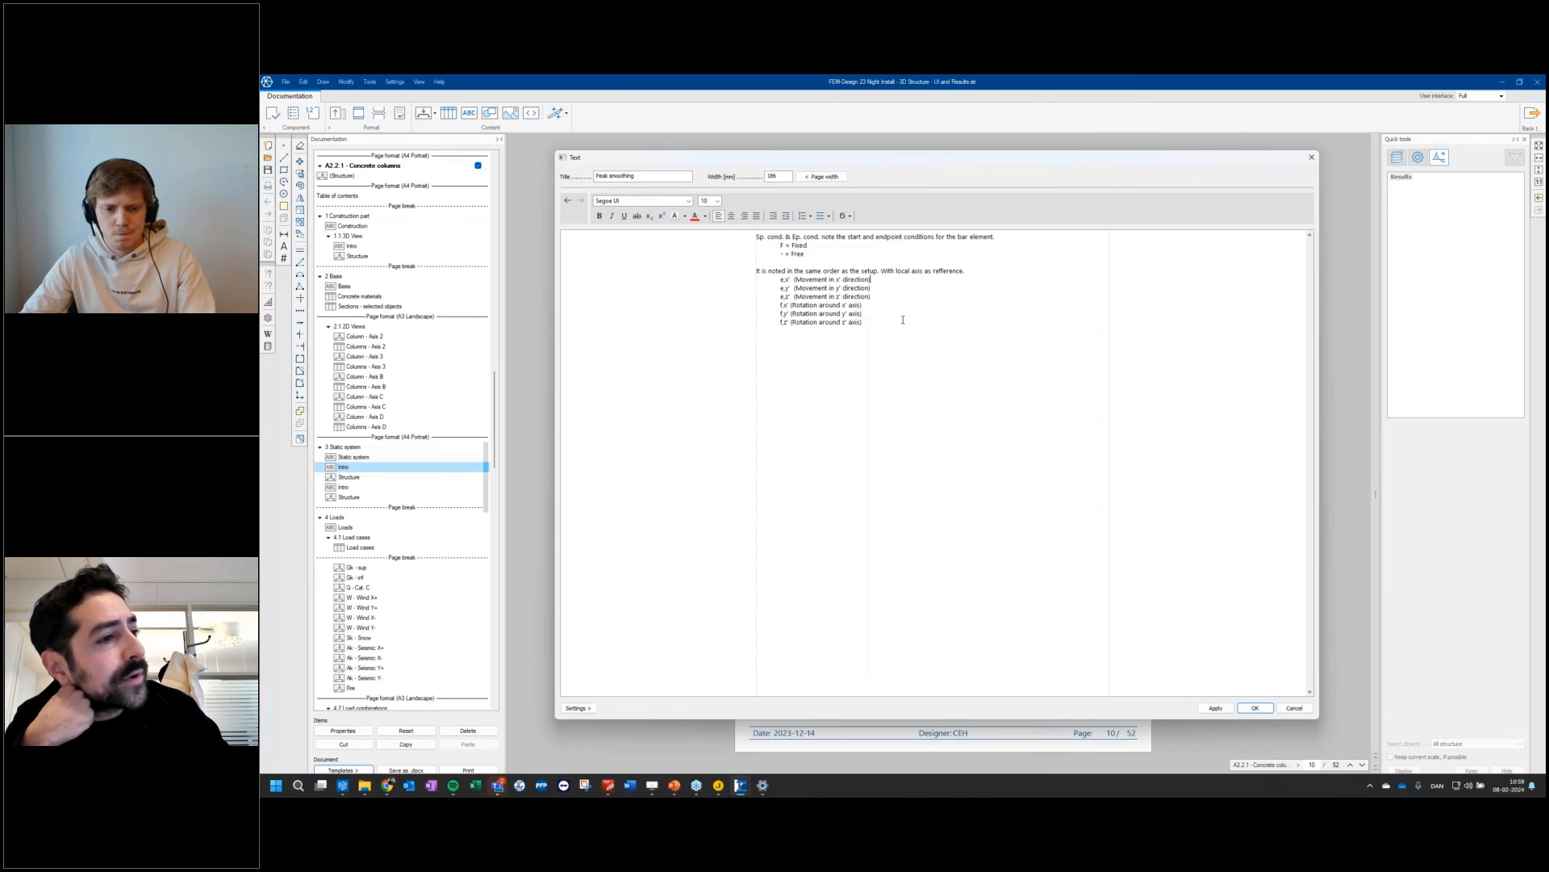
Step: Switch to Chrome and open the Software Training page on the StruSoft website
left_click(391, 786)
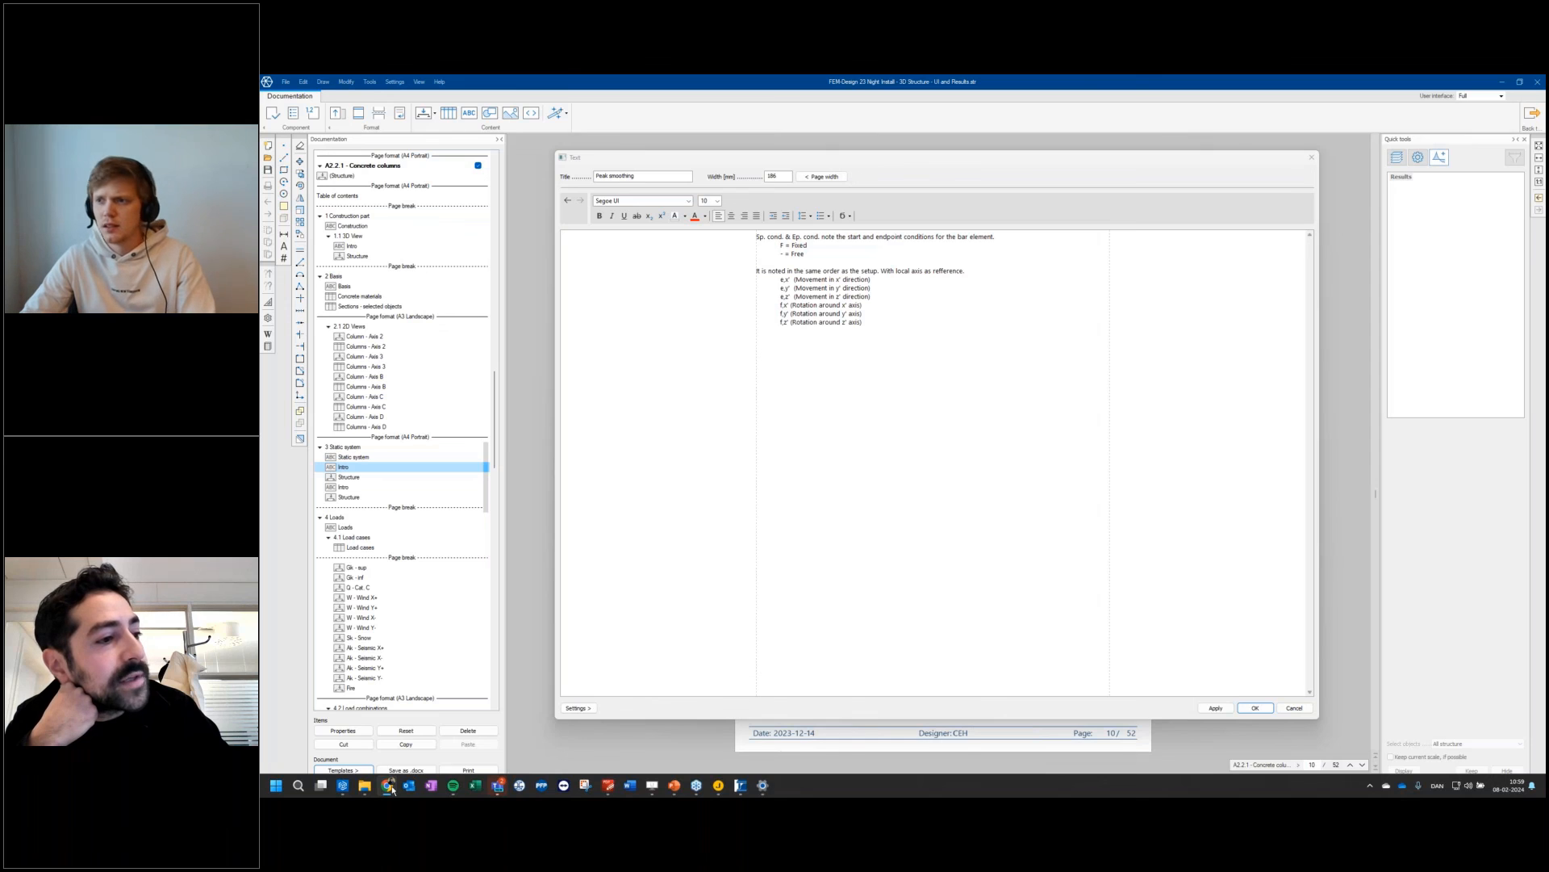
left_click_drag(1546, 355, 1054, 75)
left_click(1126, 104)
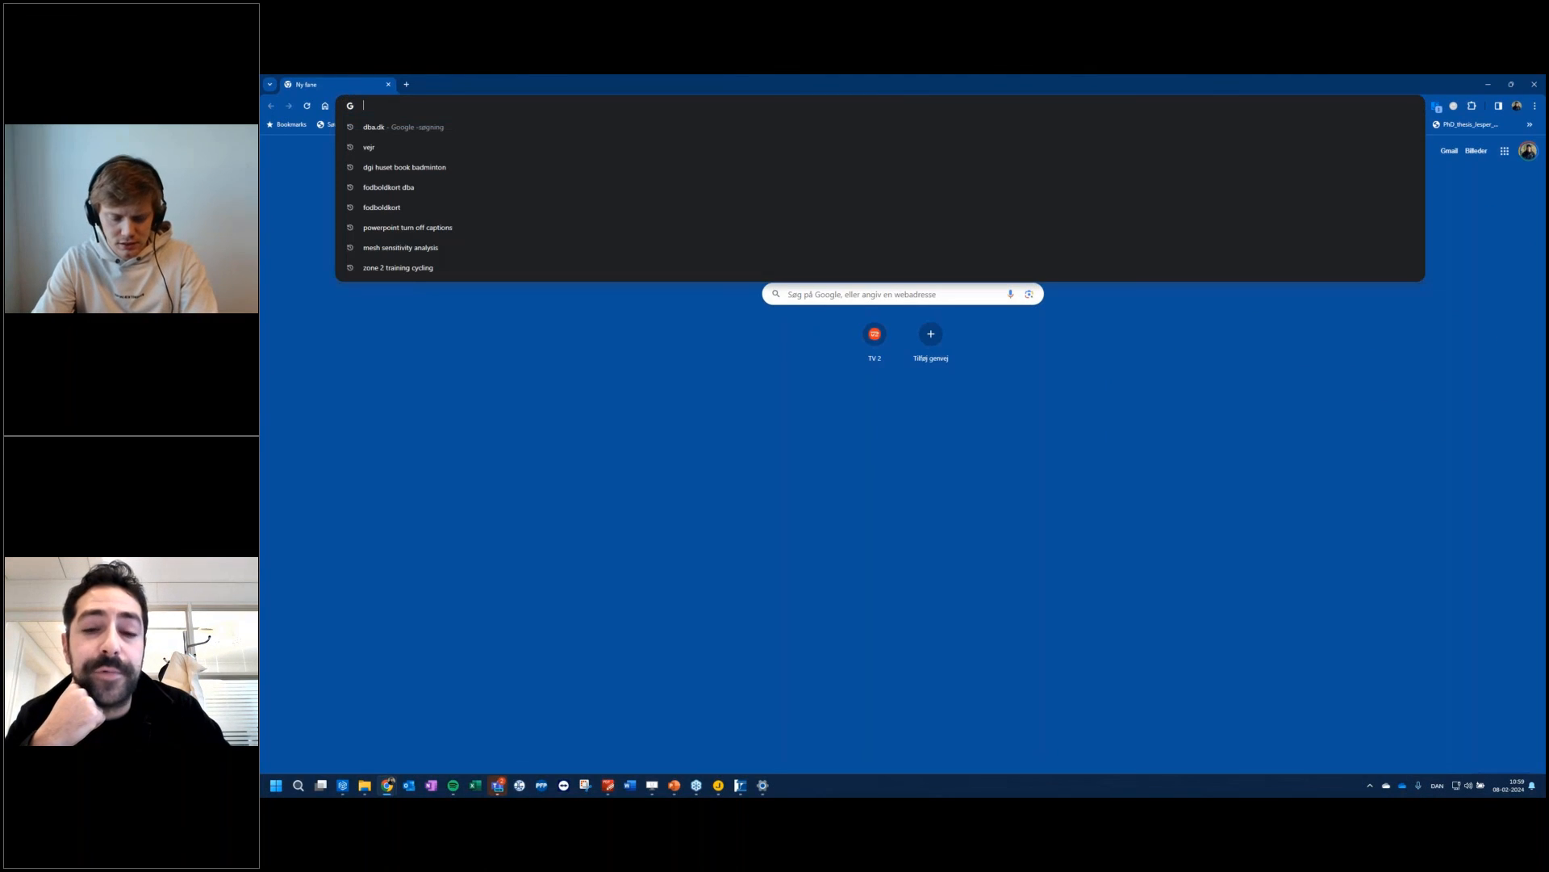
type("strusoft")
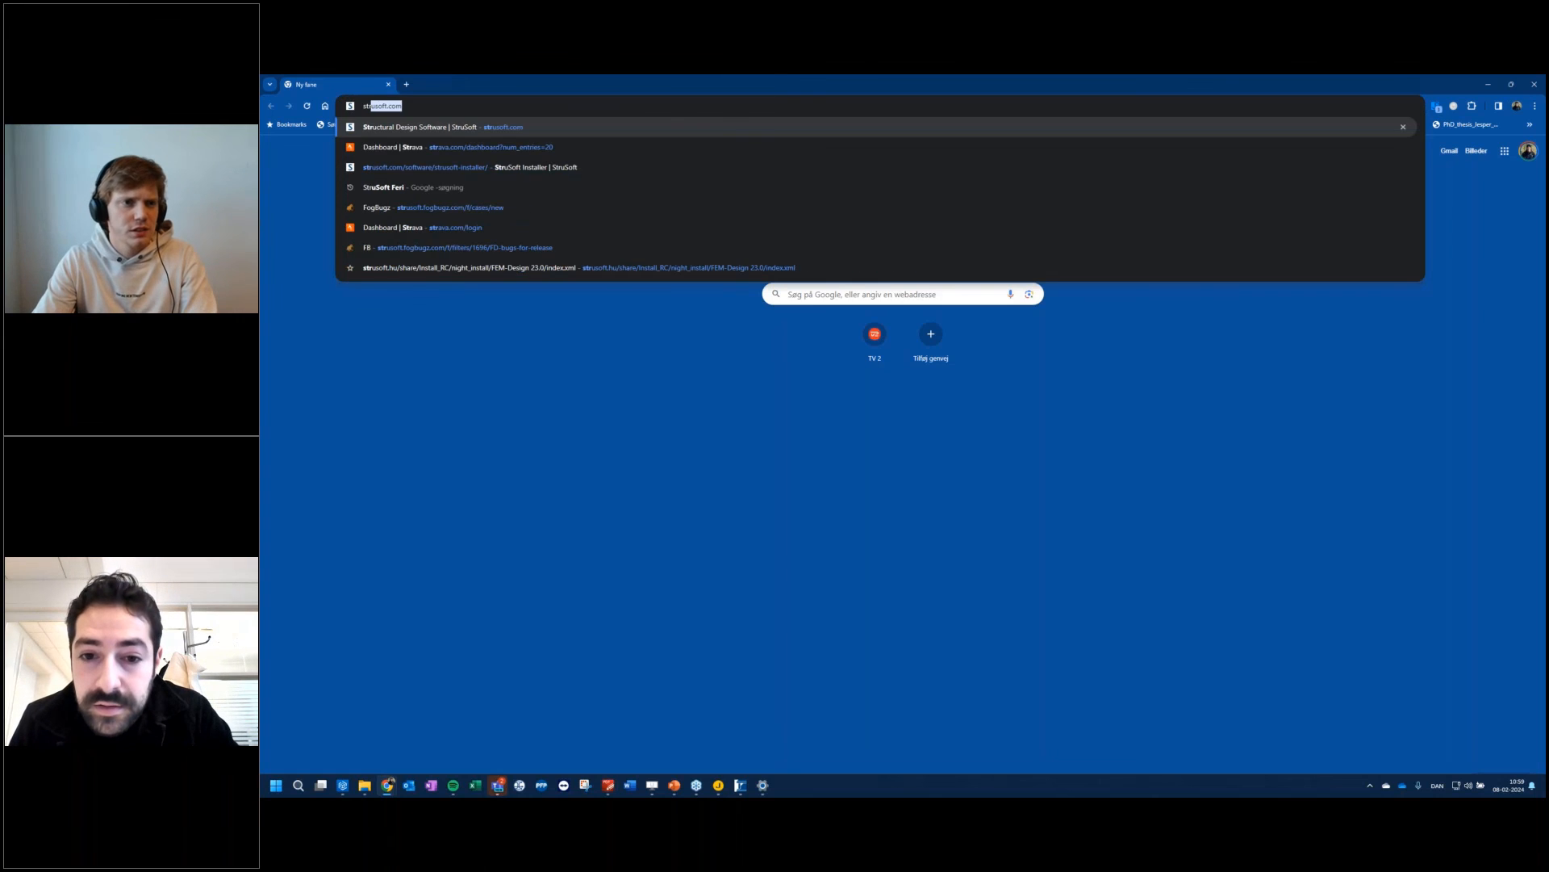
key("Return")
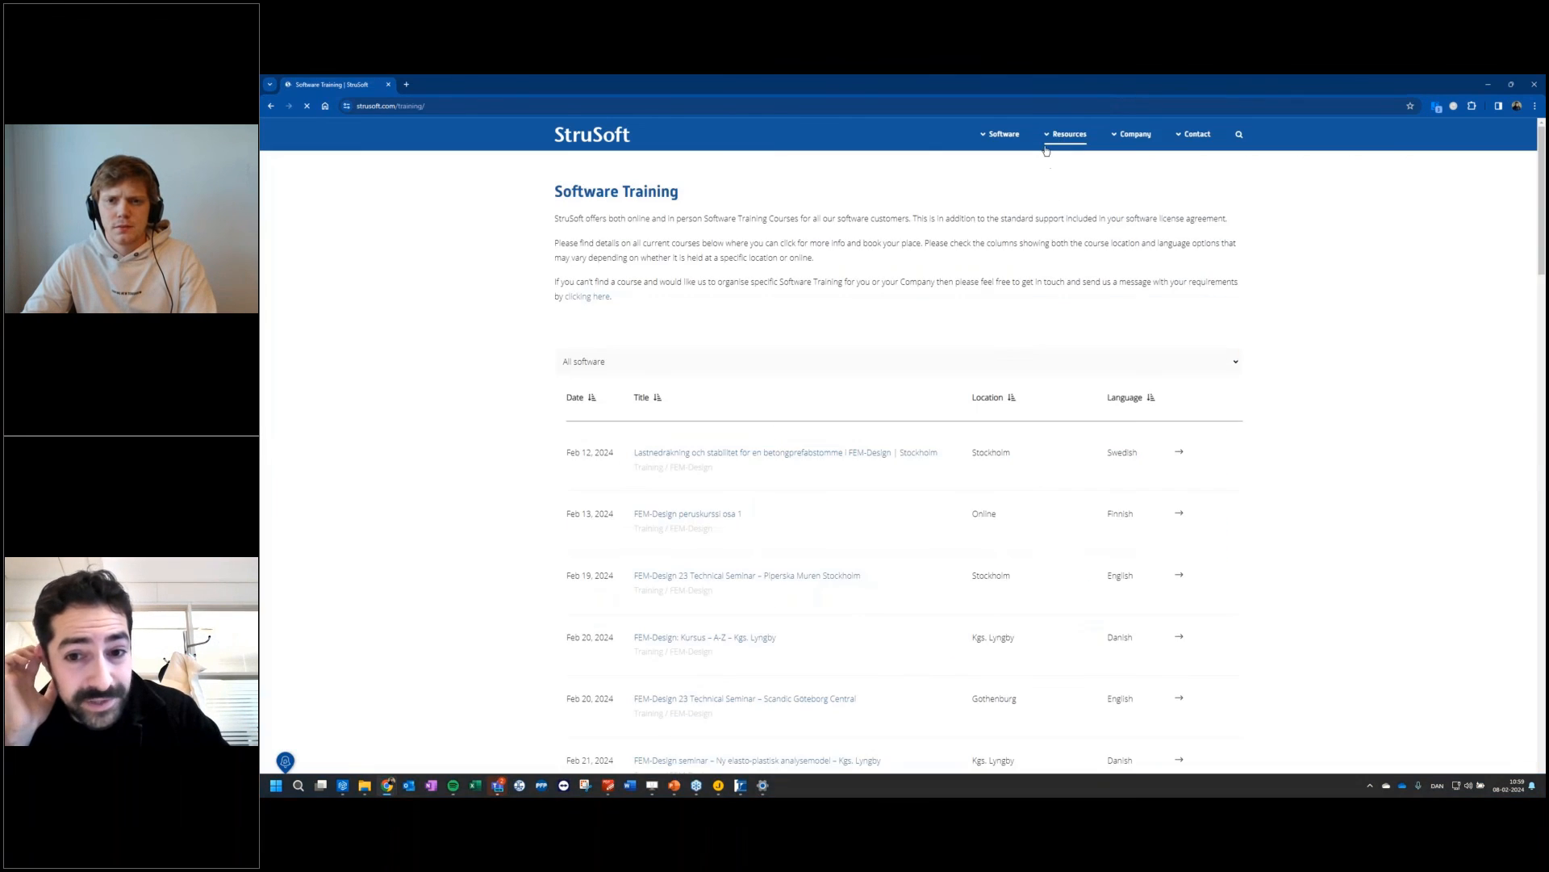
Step: Open StruSoft's Webinars page and look through the list of scheduled webinars
mouse_move(1047, 147)
left_click(1054, 266)
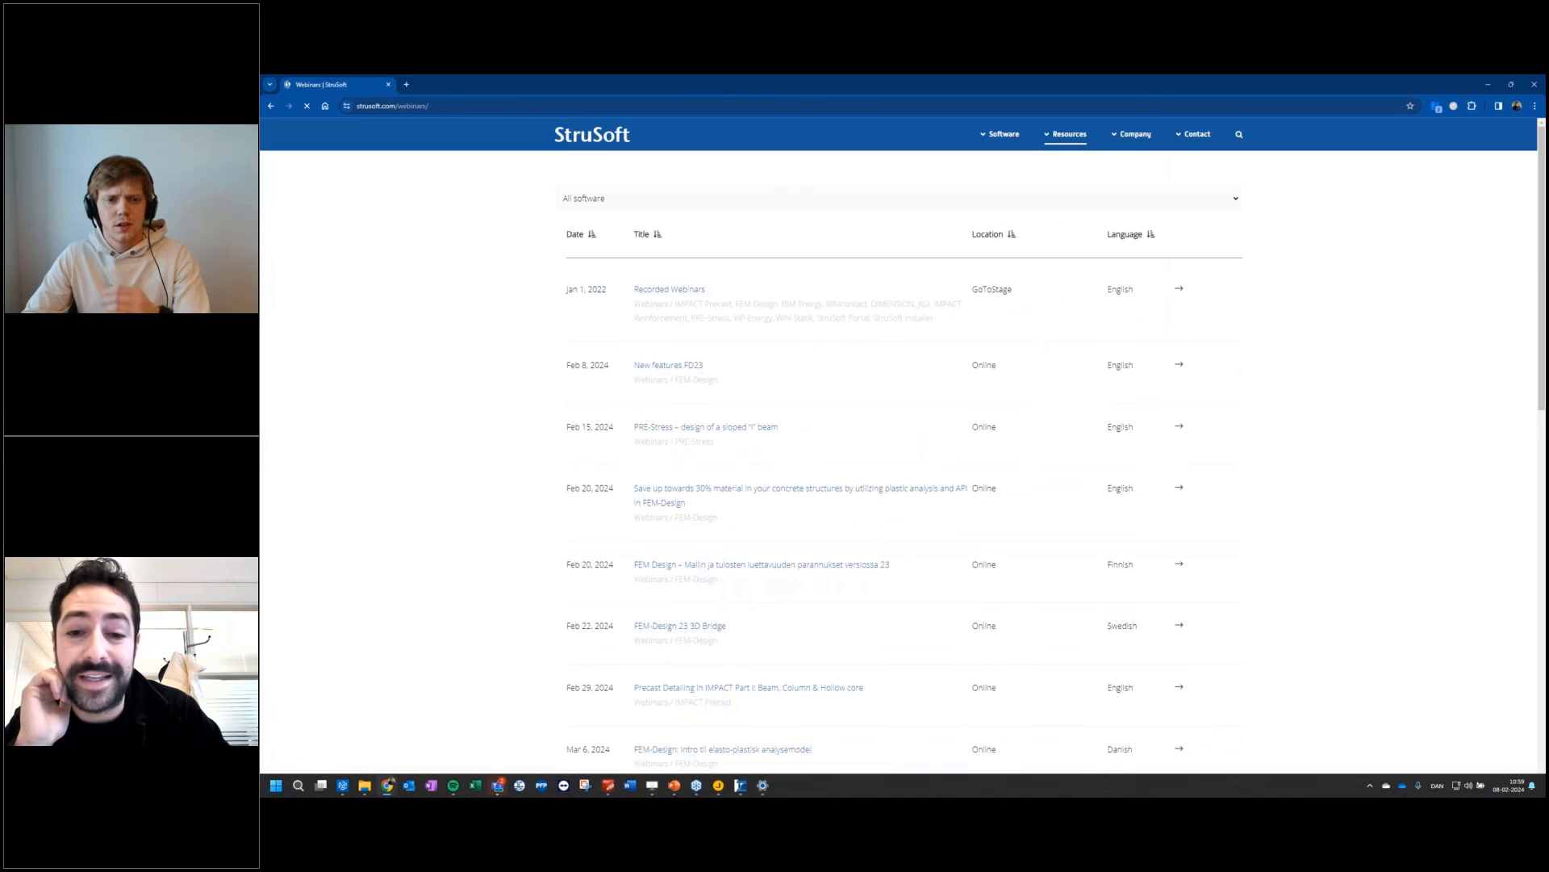
scroll(835, 552, "down", 3)
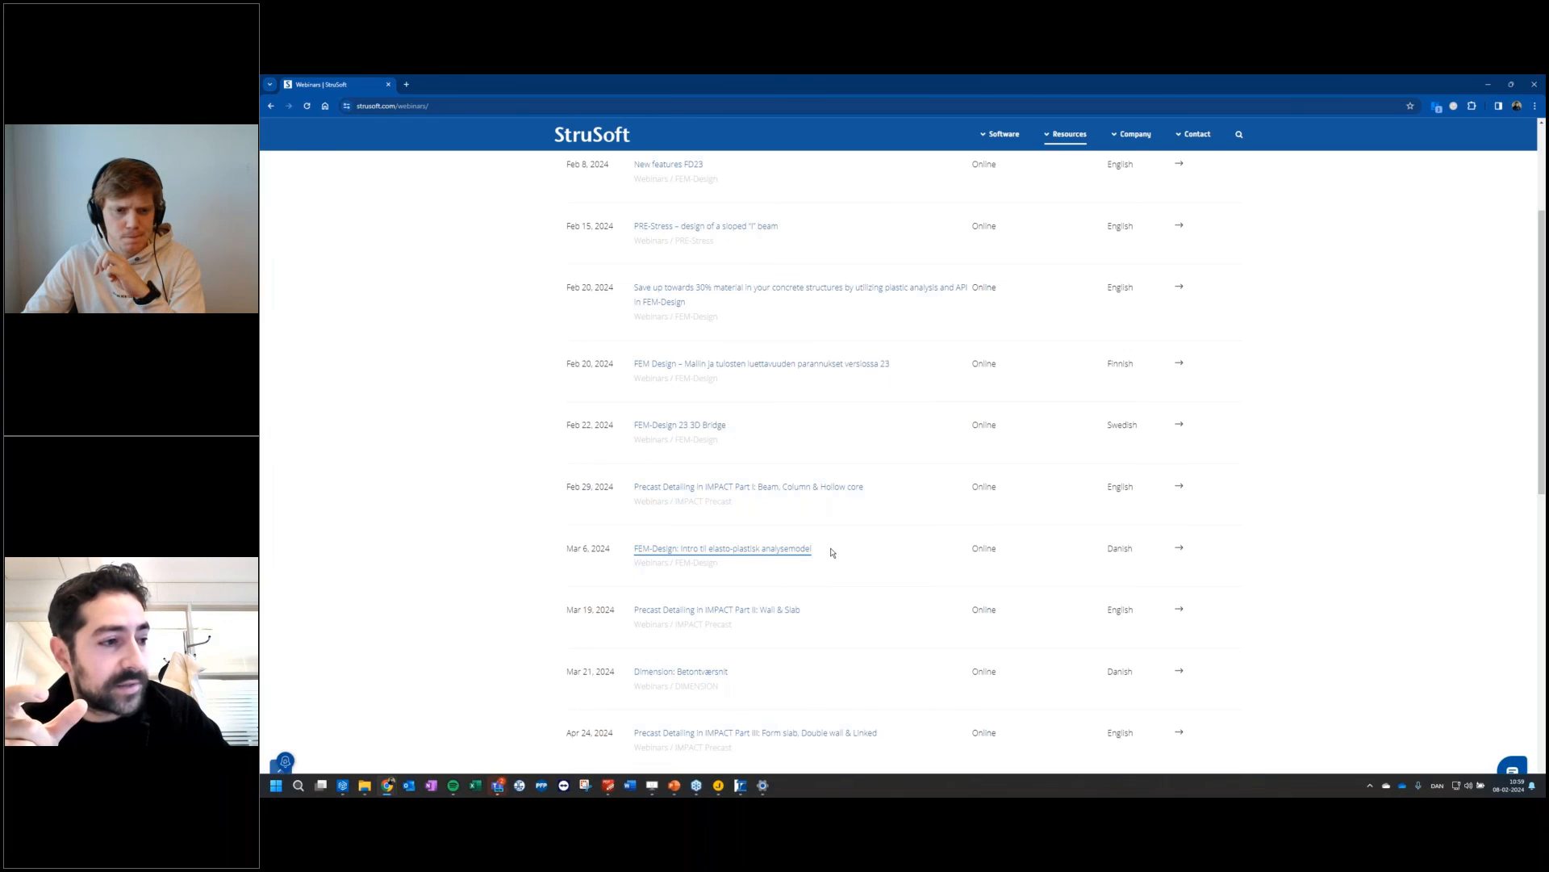
scroll(832, 552, "down", 3)
scroll(832, 552, "up", 3)
scroll(832, 552, "up", 1)
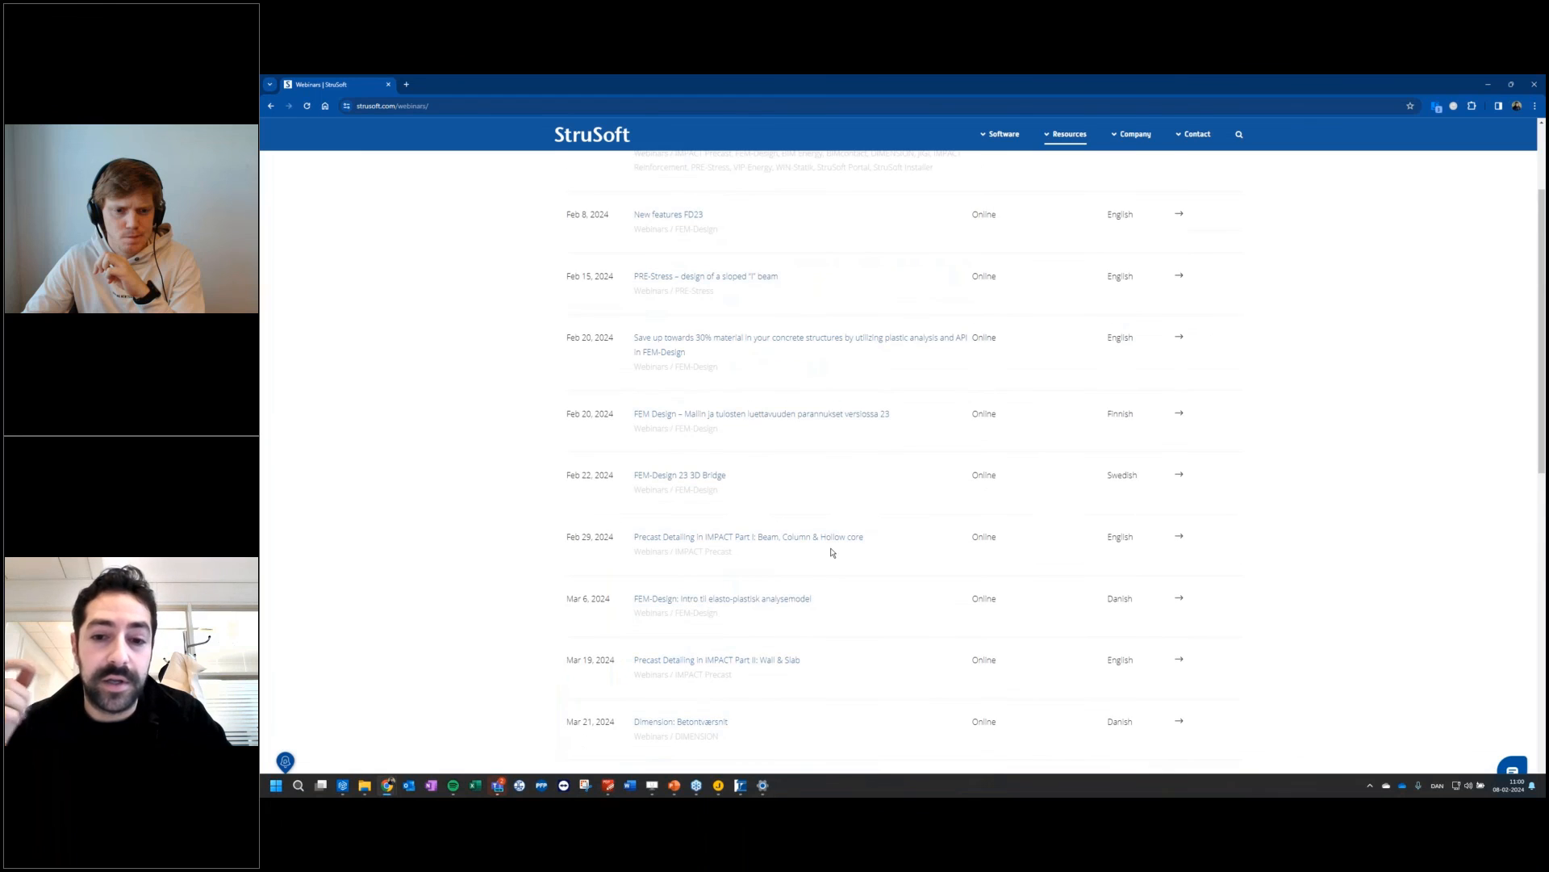
scroll(832, 552, "up", 3)
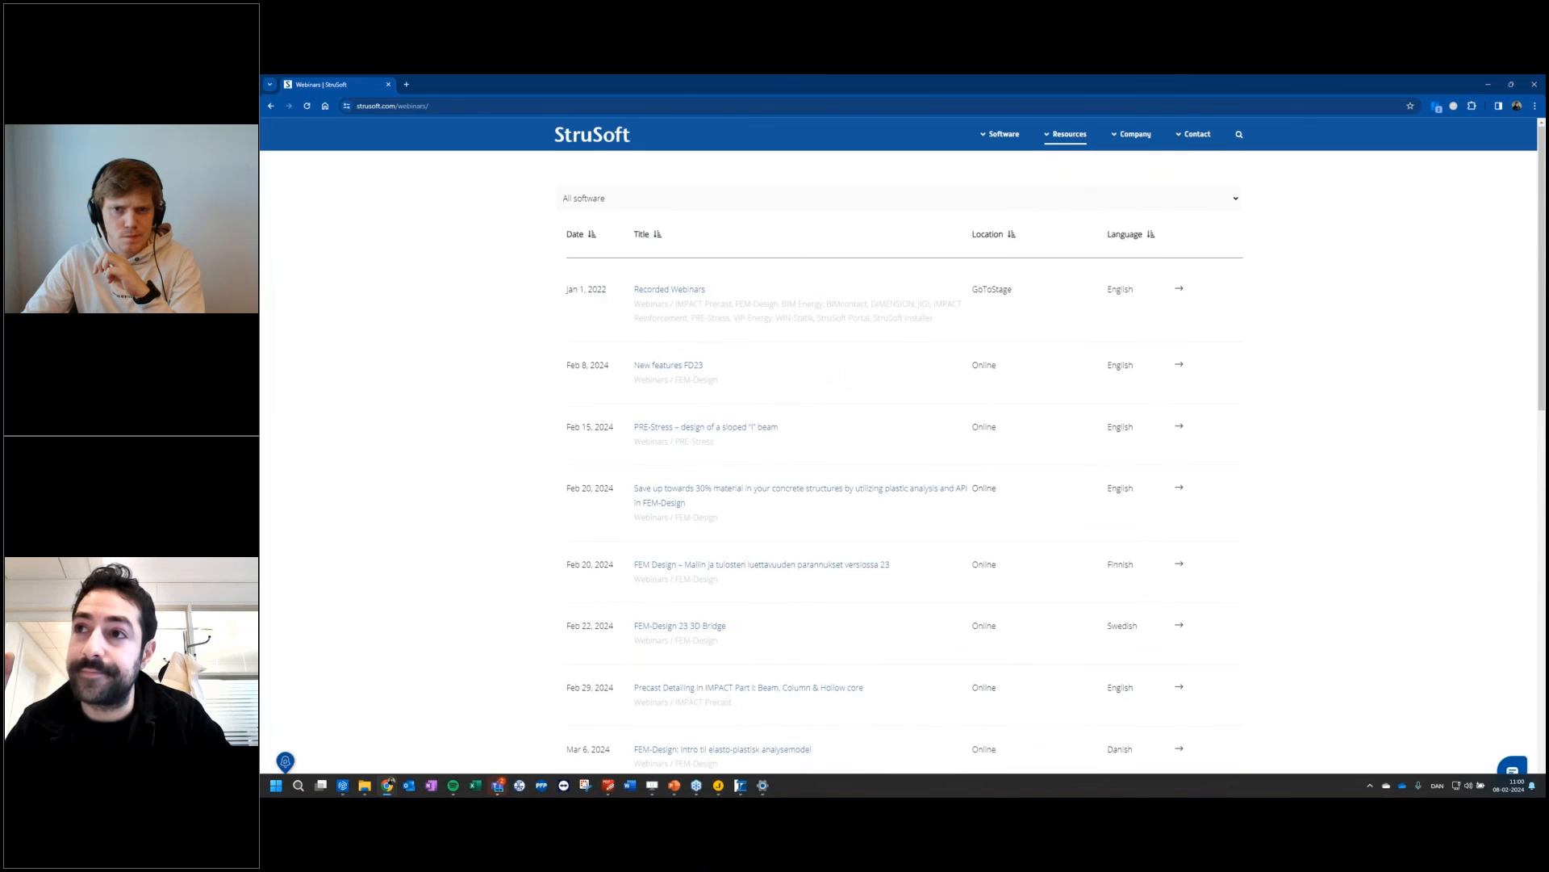
Step: Return to StruSoft's Software Training page to show the upcoming courses and seminars
mouse_move(1065, 134)
left_click(1062, 243)
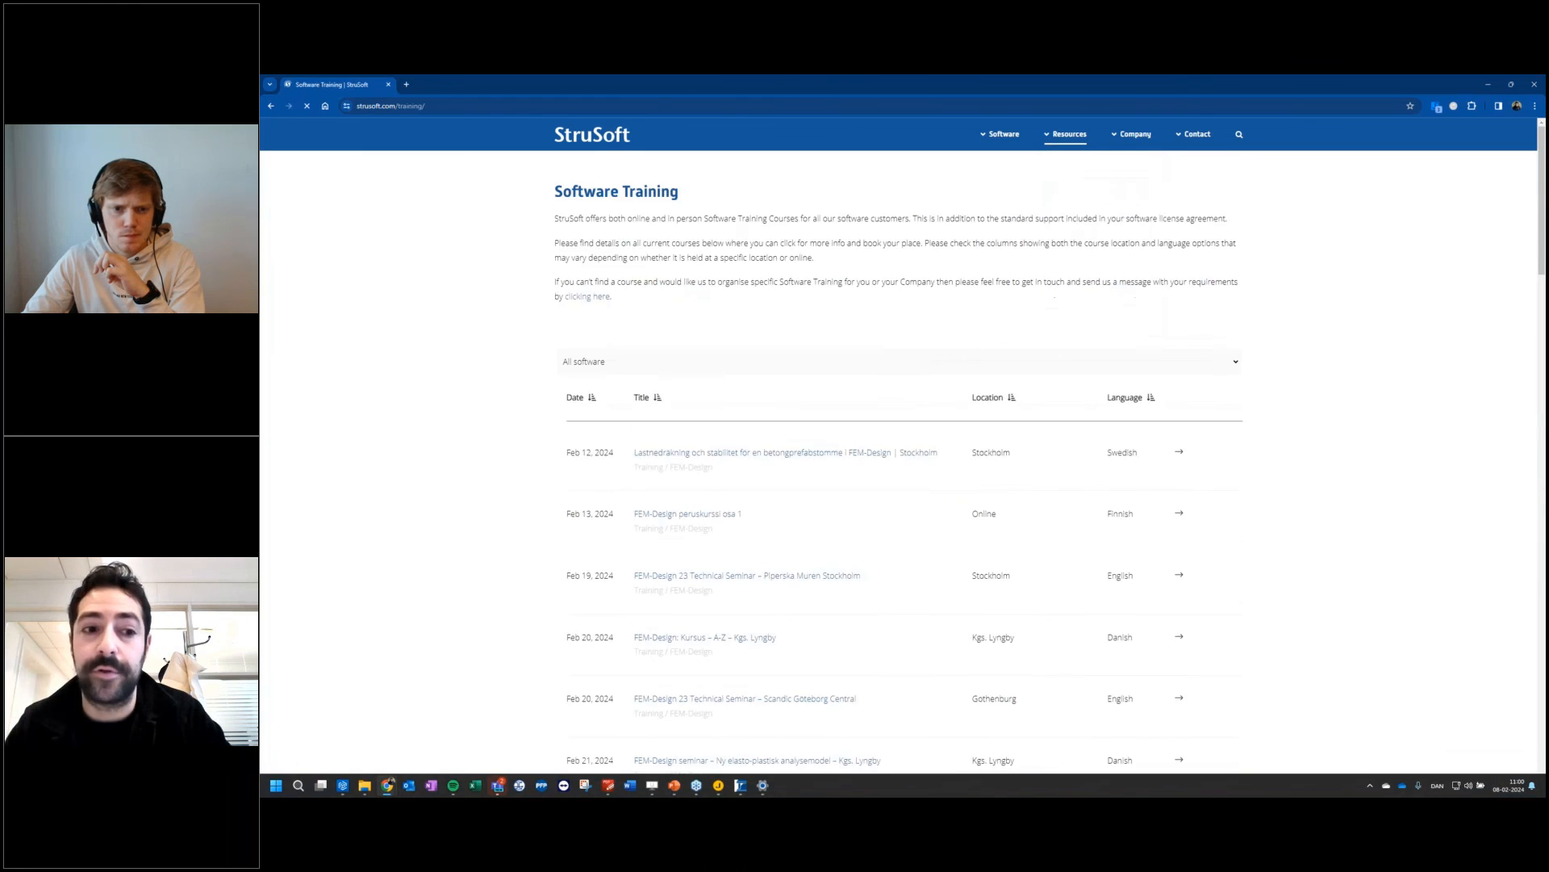
Step: Open the FEM-Design 23 Technical Seminar – Piperska Muren Stockholm event from the course list in a separate browser tab
scroll(840, 454, "down", 3)
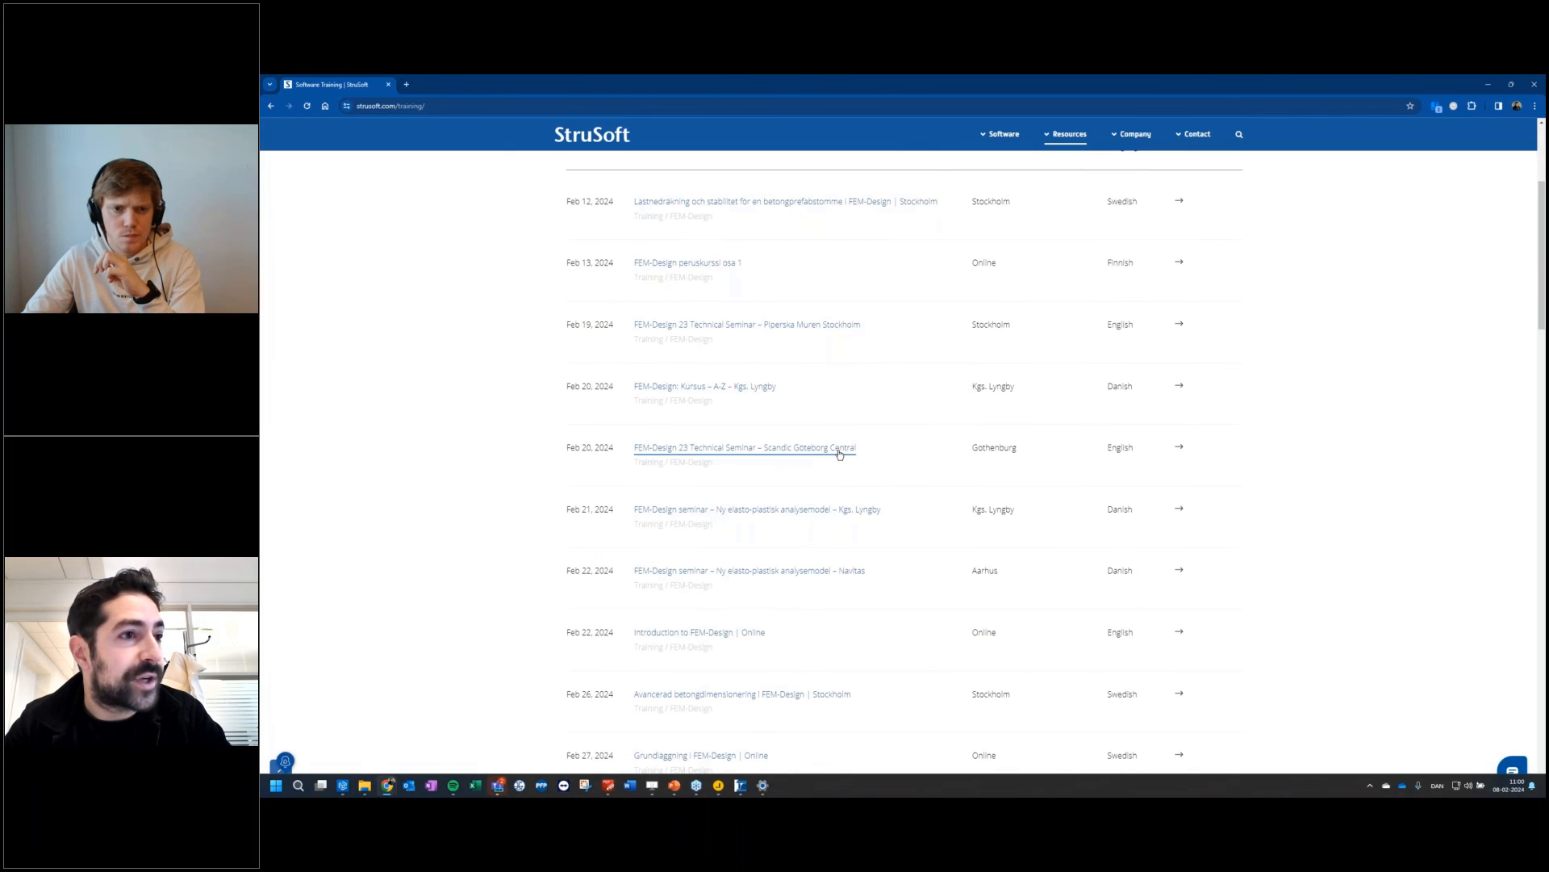
middle_click(839, 325)
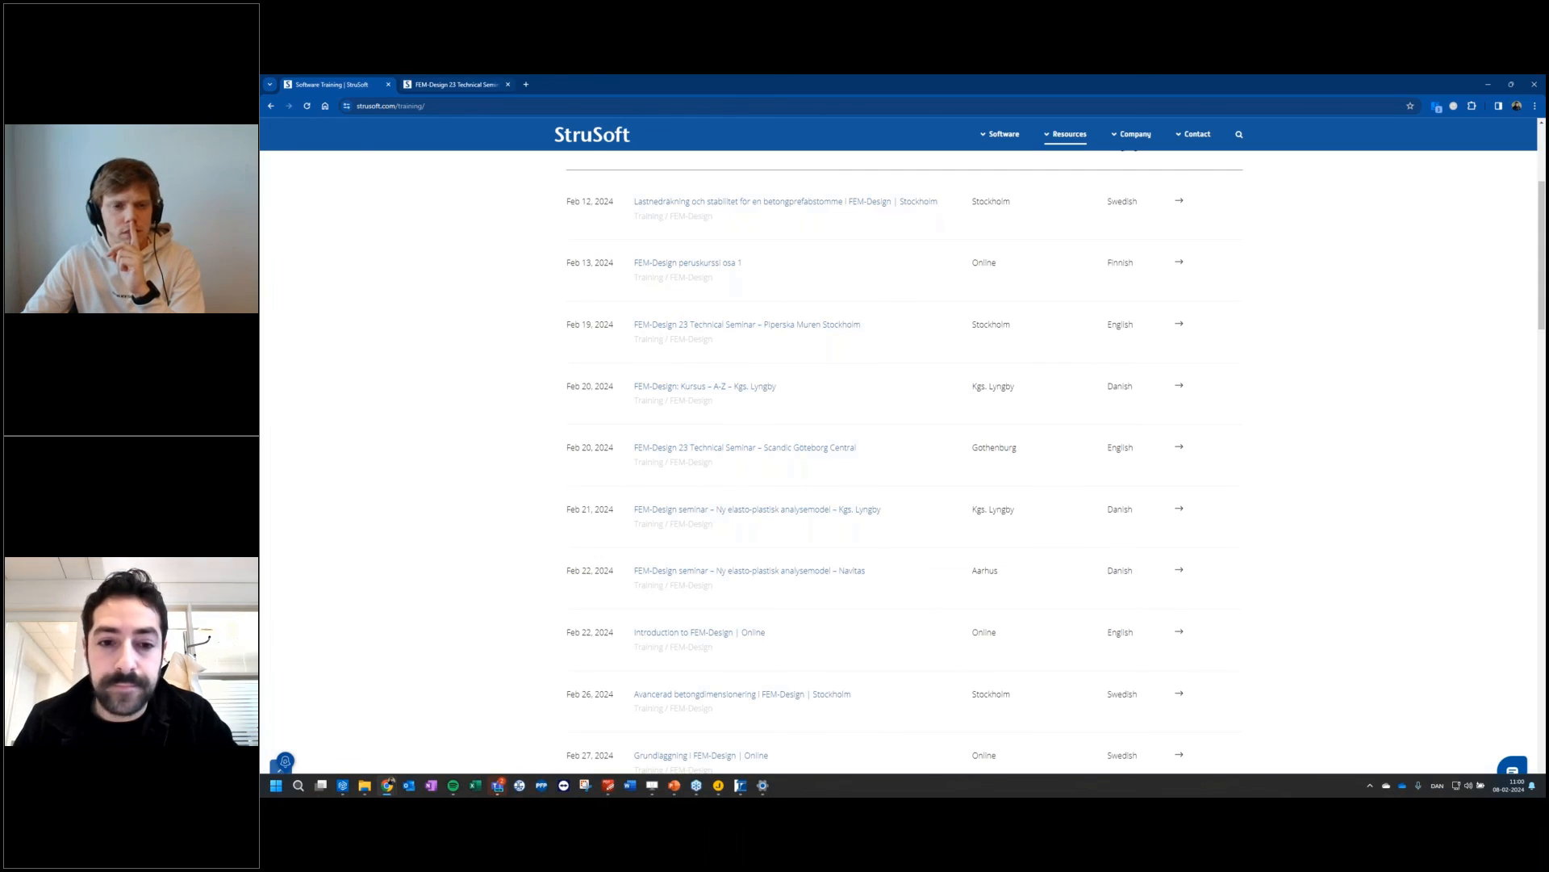
scroll(807, 325, "up", 1)
left_click(460, 81)
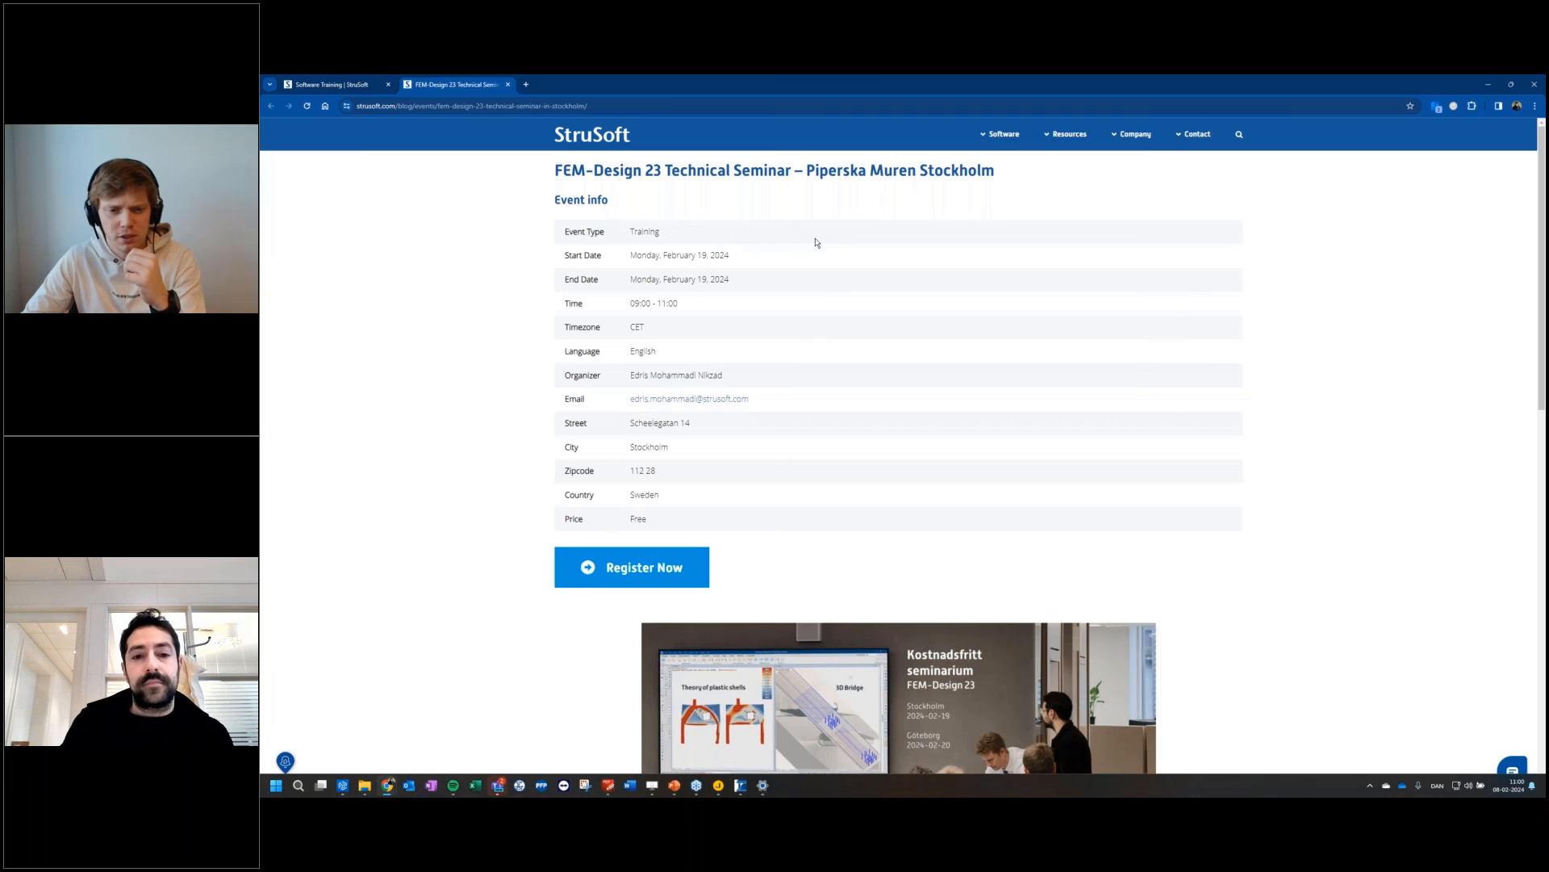
Step: Examine the event info of the Stockholm seminar, including its time, organizer, location and price
scroll(815, 242, "down", 2)
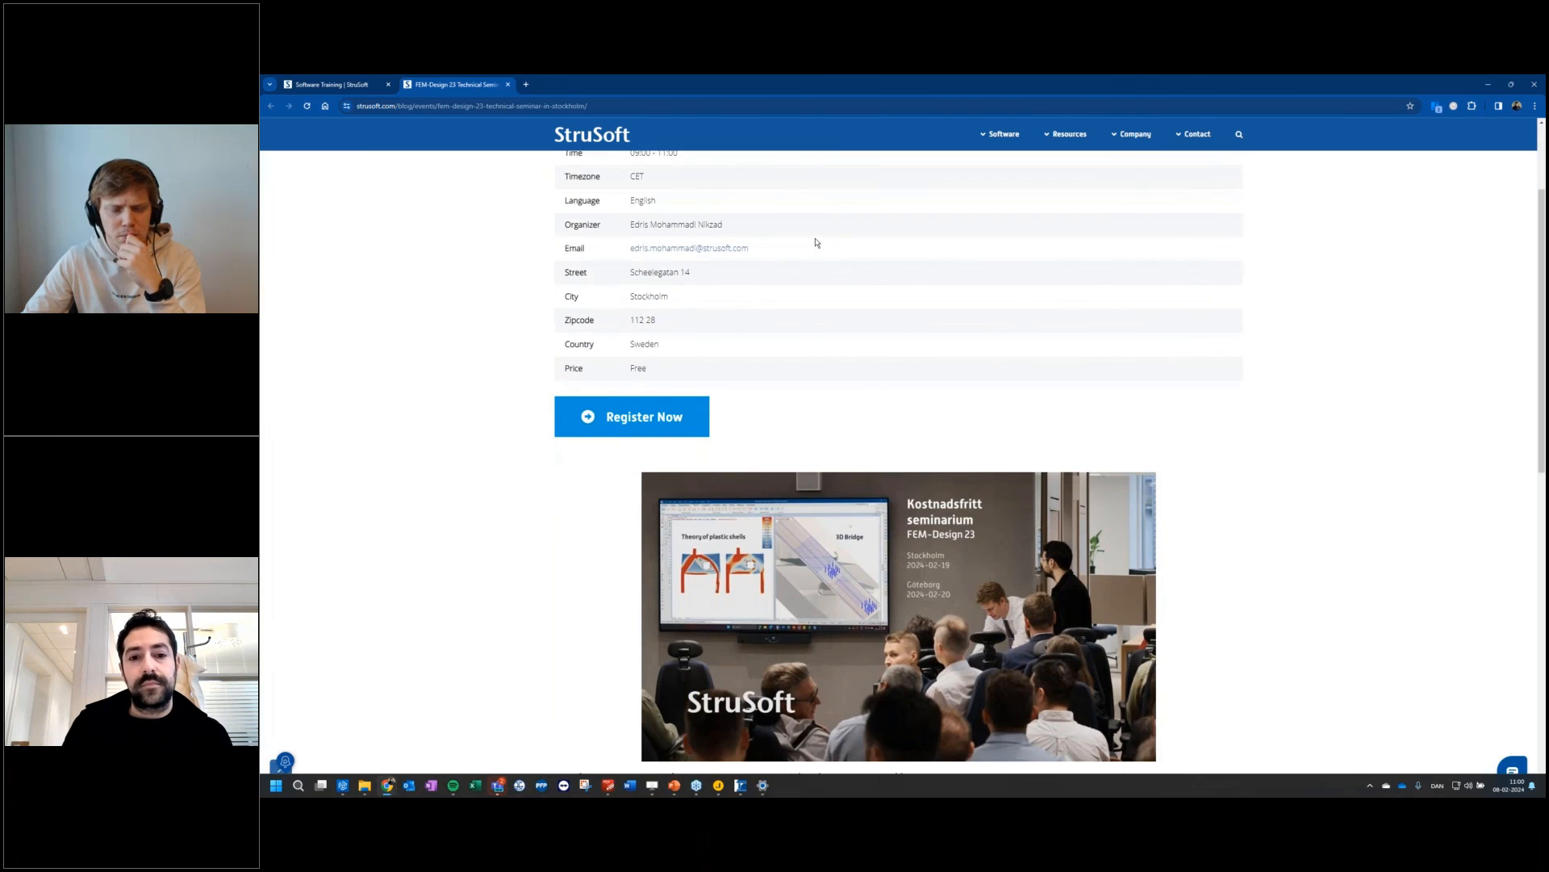
scroll(815, 242, "up", 1)
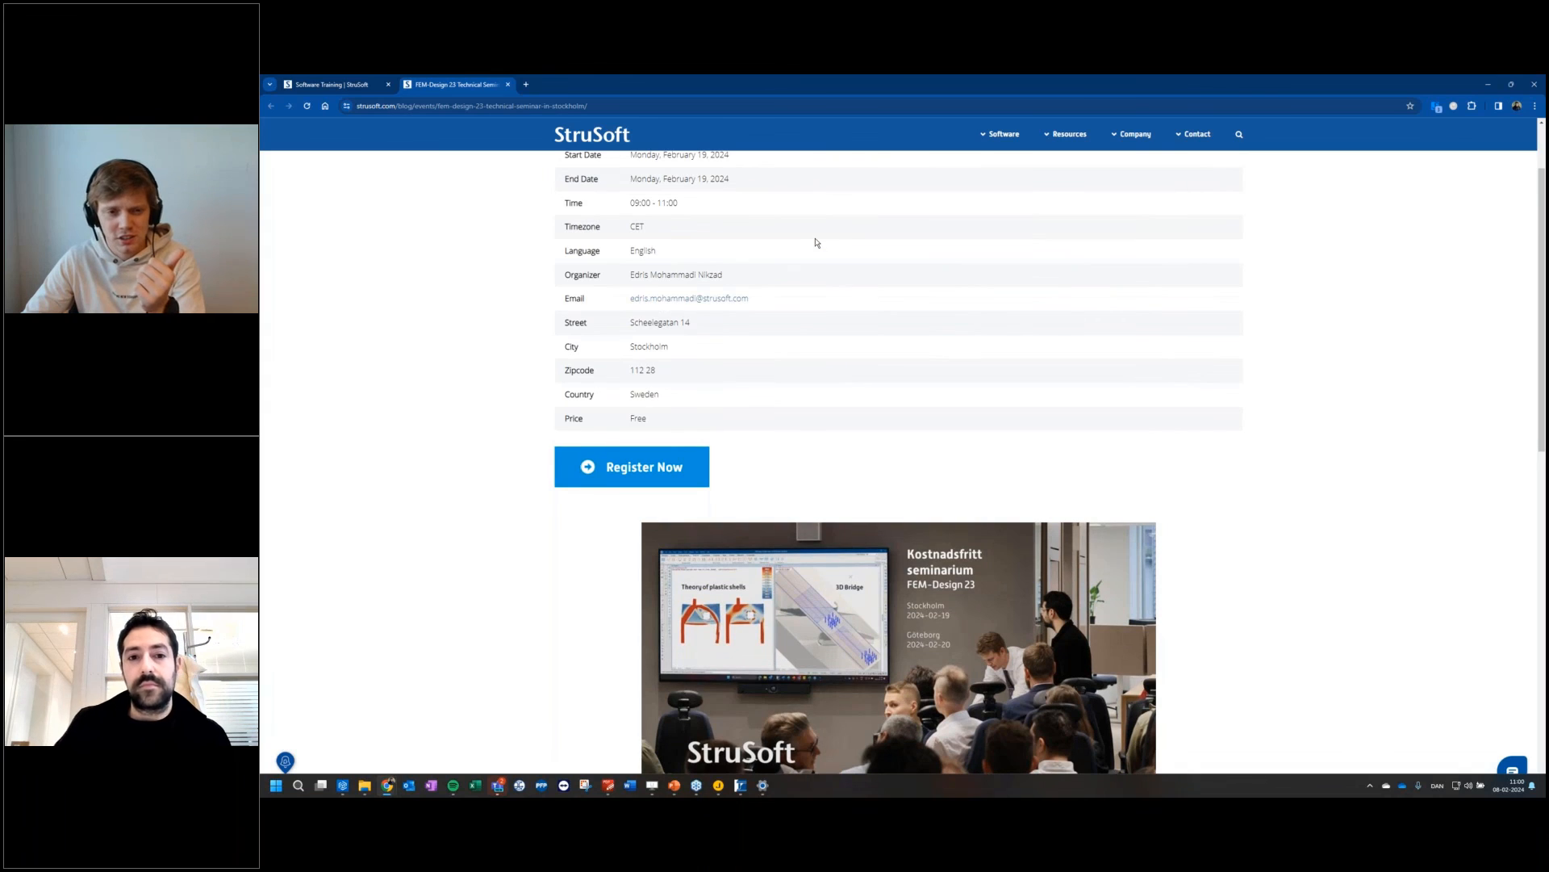
scroll(815, 242, "up", 1)
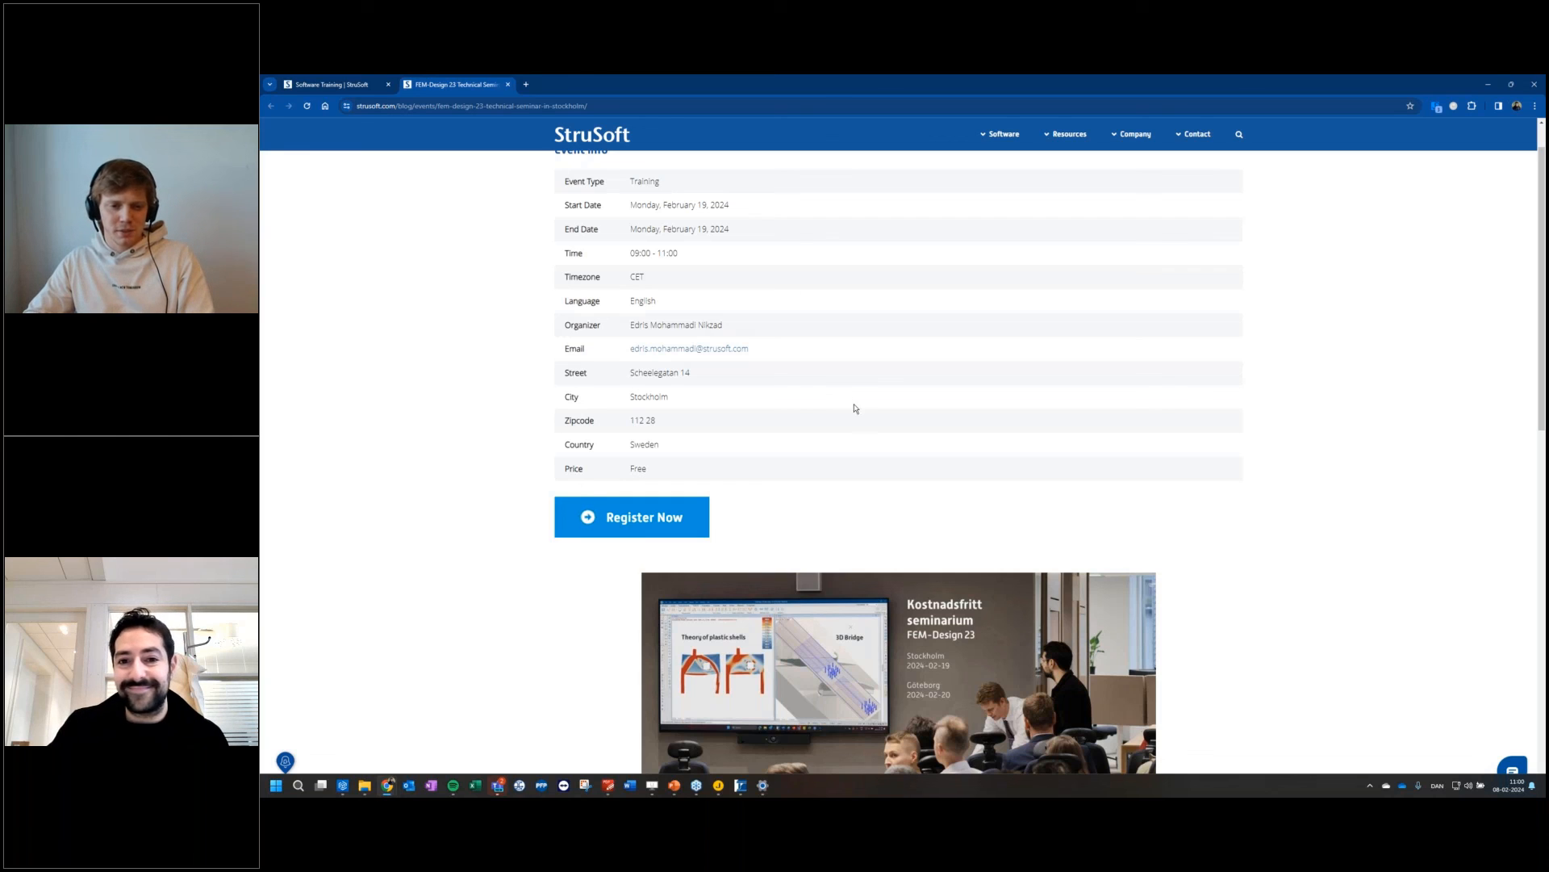
scroll(855, 408, "down", 1)
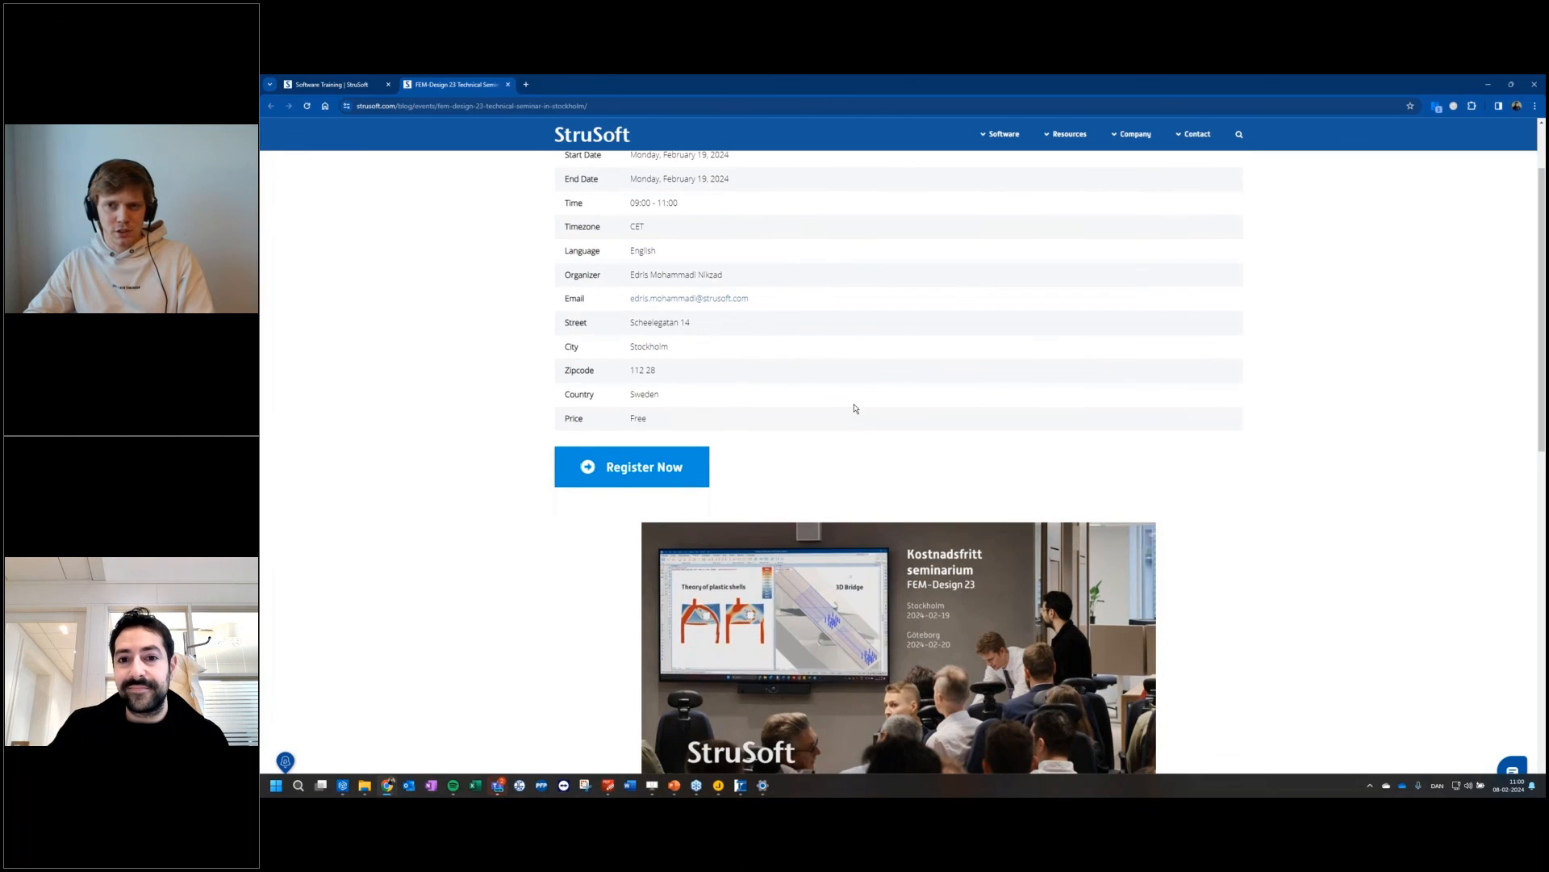
scroll(855, 409, "down", 1)
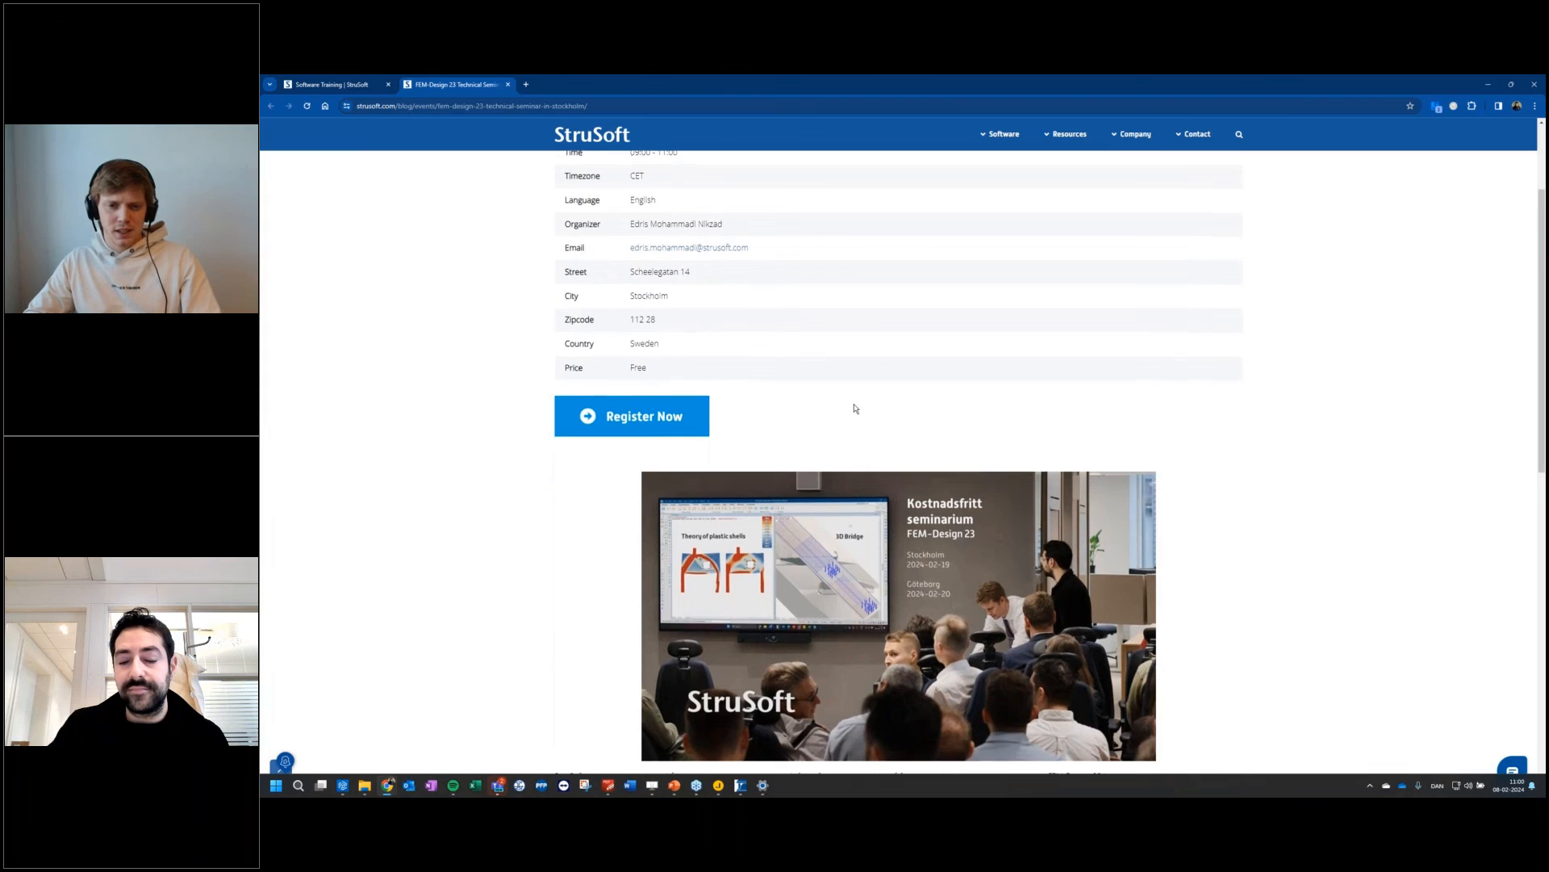
scroll(854, 408, "down", 1)
scroll(855, 408, "down", 1)
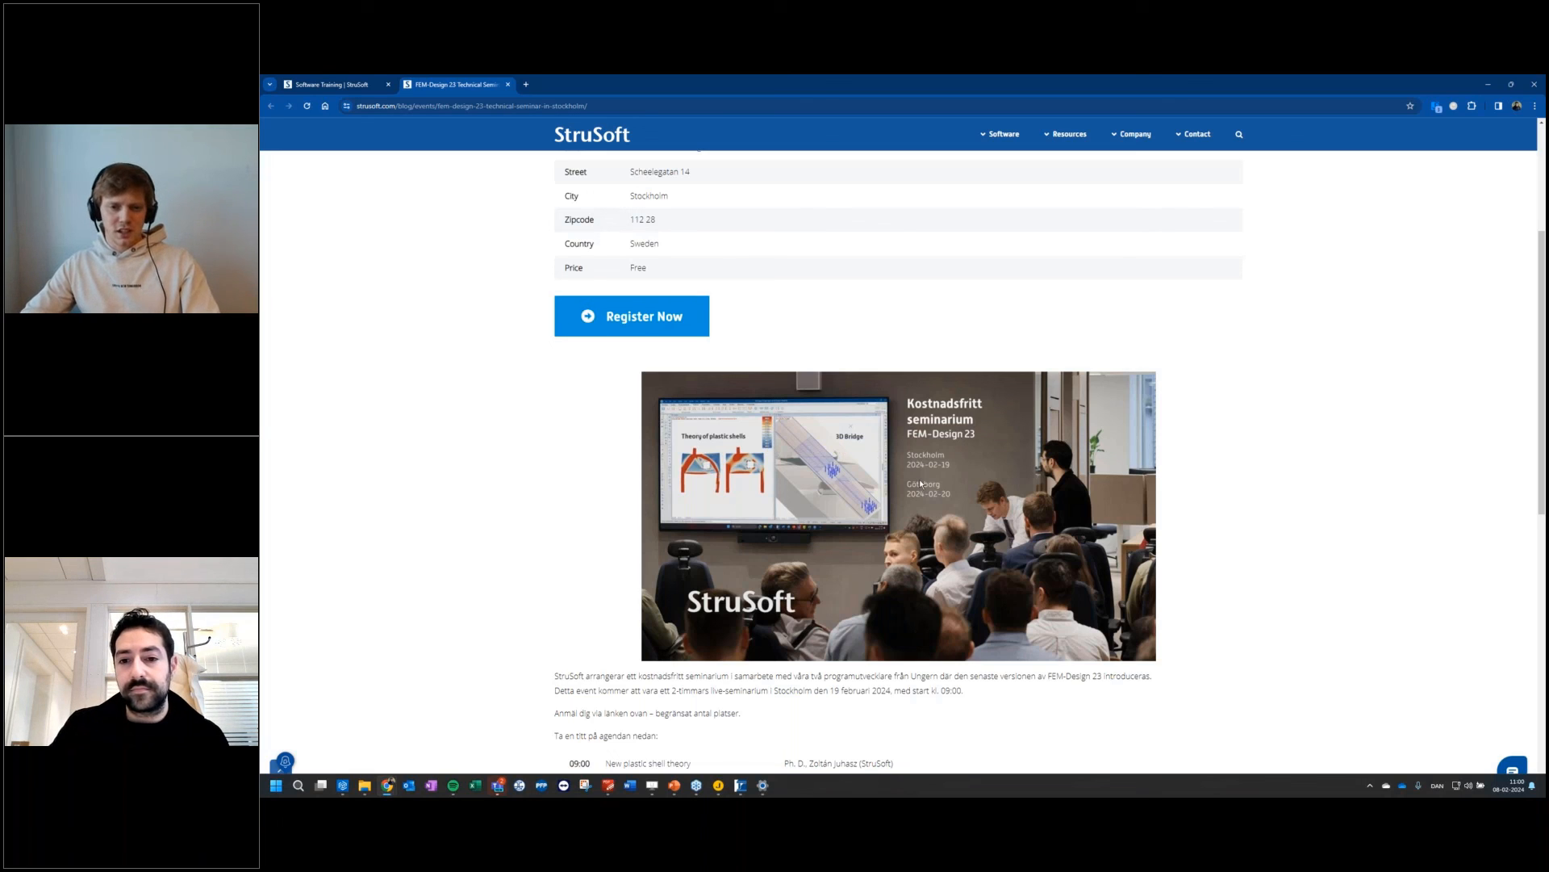
Step: Review the seminar's agenda and speakers, and point out the start date in the event info
scroll(956, 484, "down", 3)
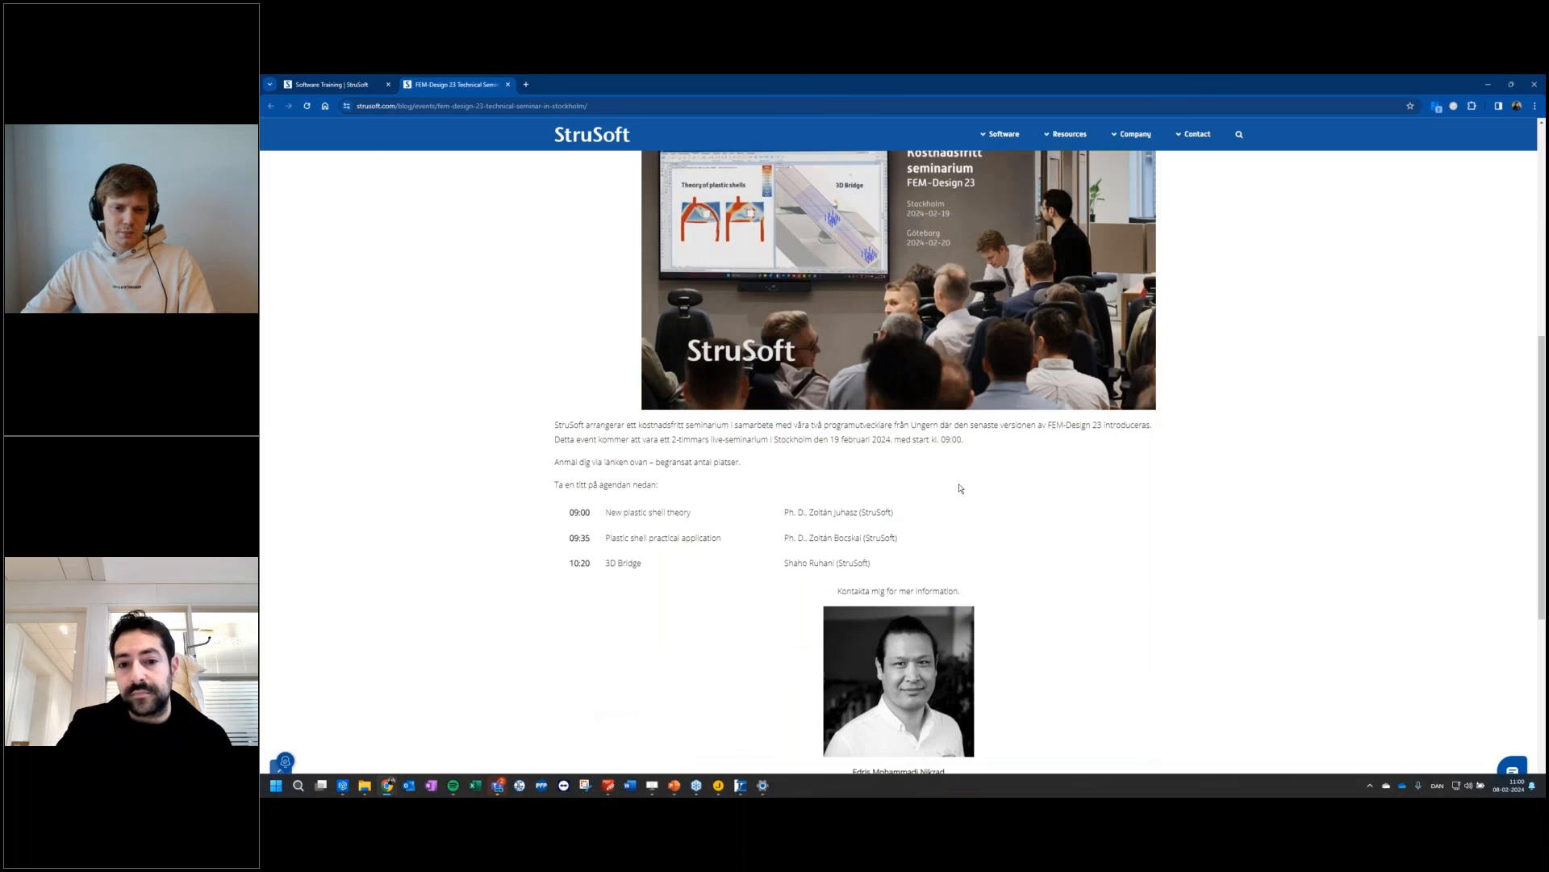
double_click(811, 512)
left_click(835, 541)
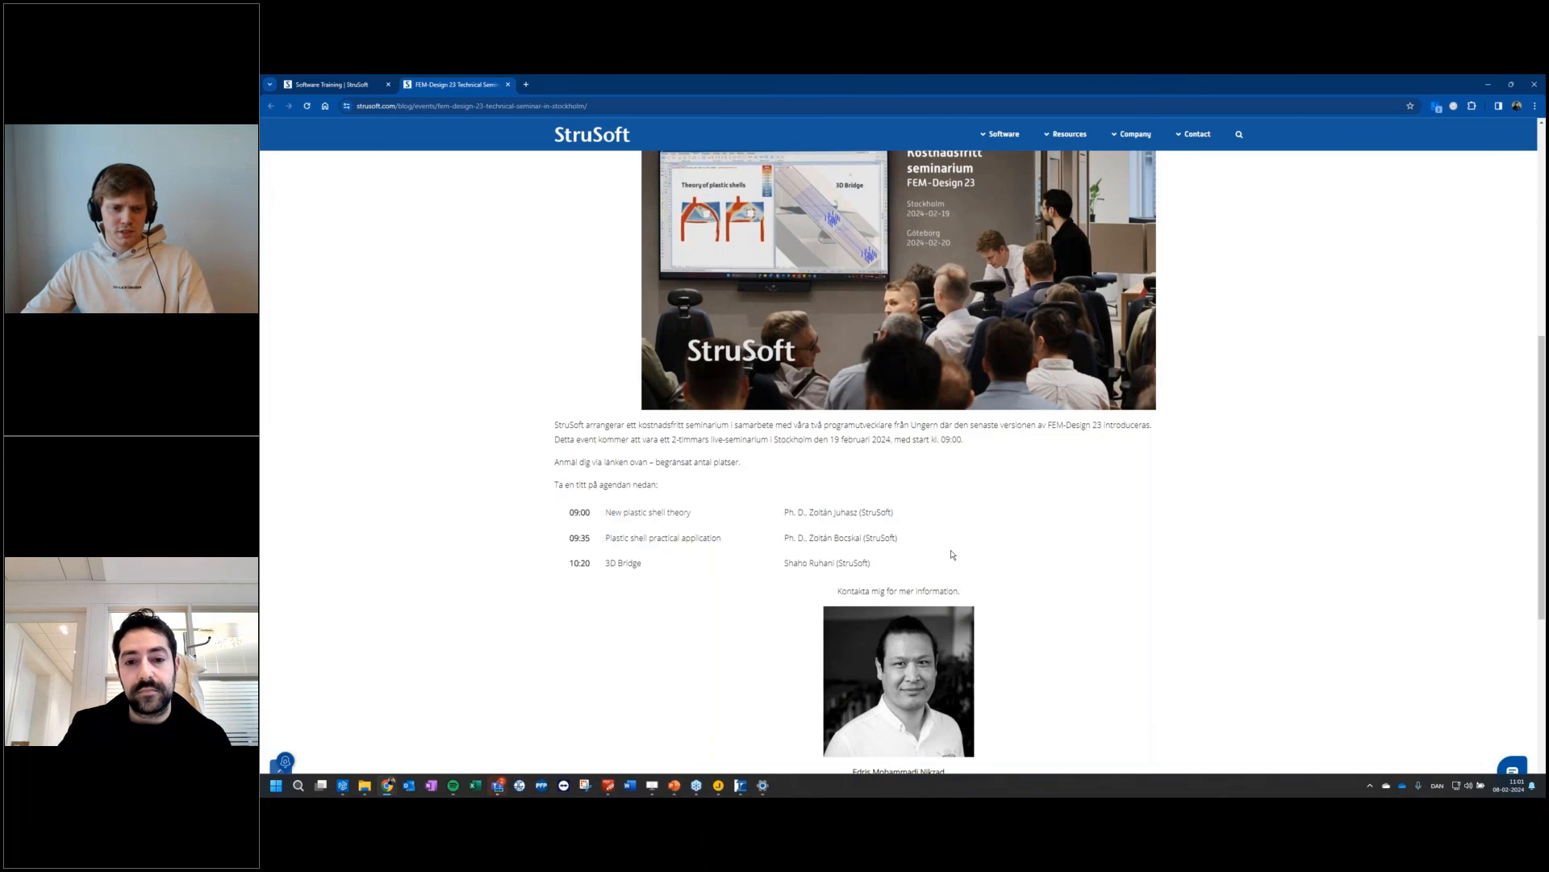
scroll(952, 554, "up", 2)
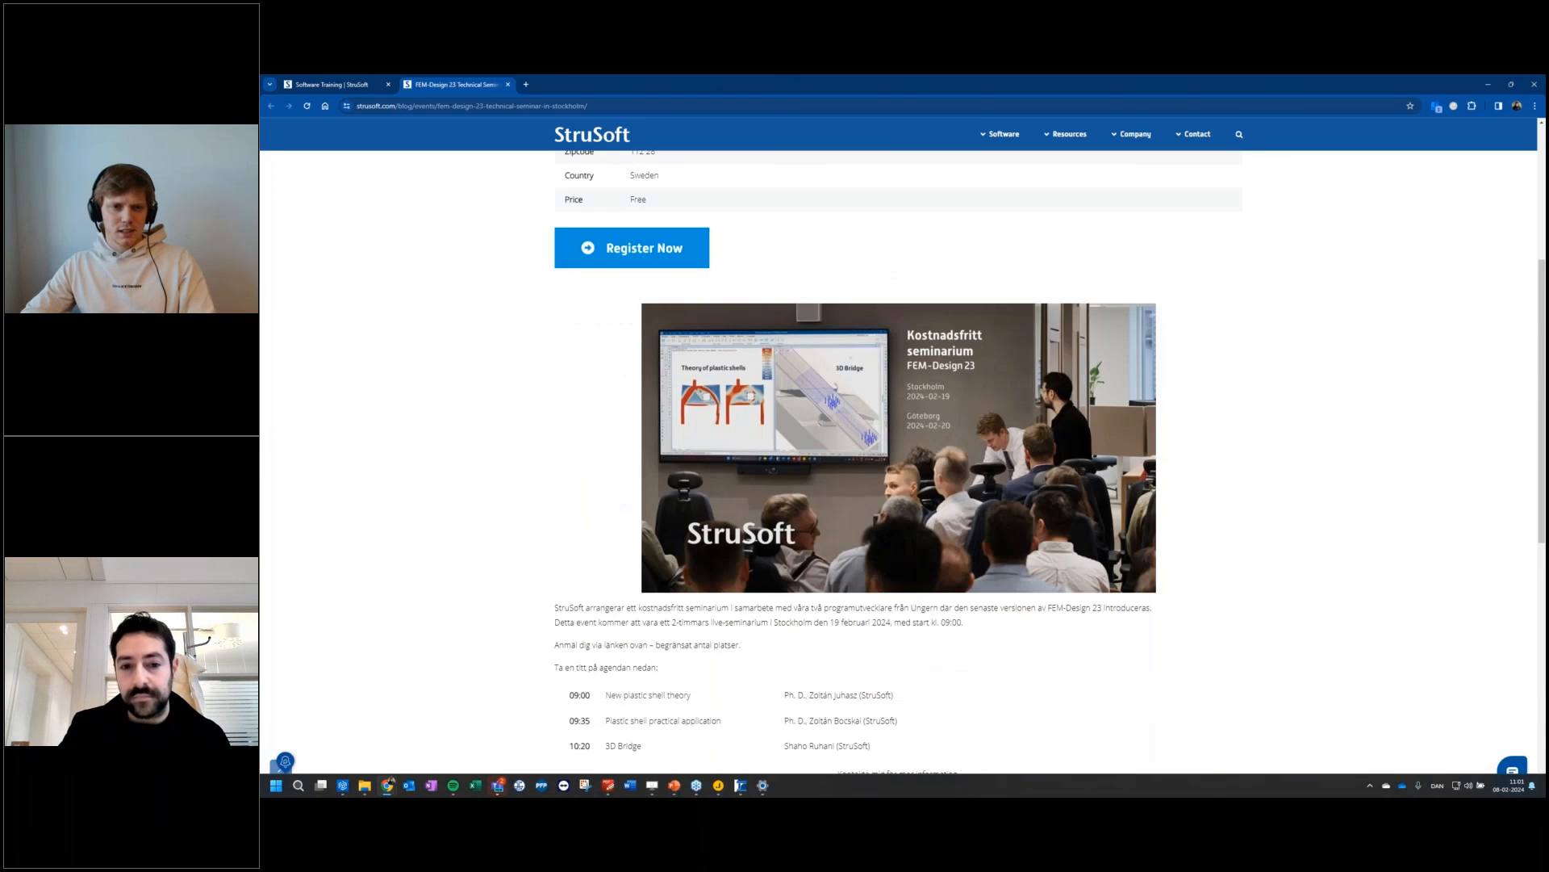
scroll(853, 436, "up", 3)
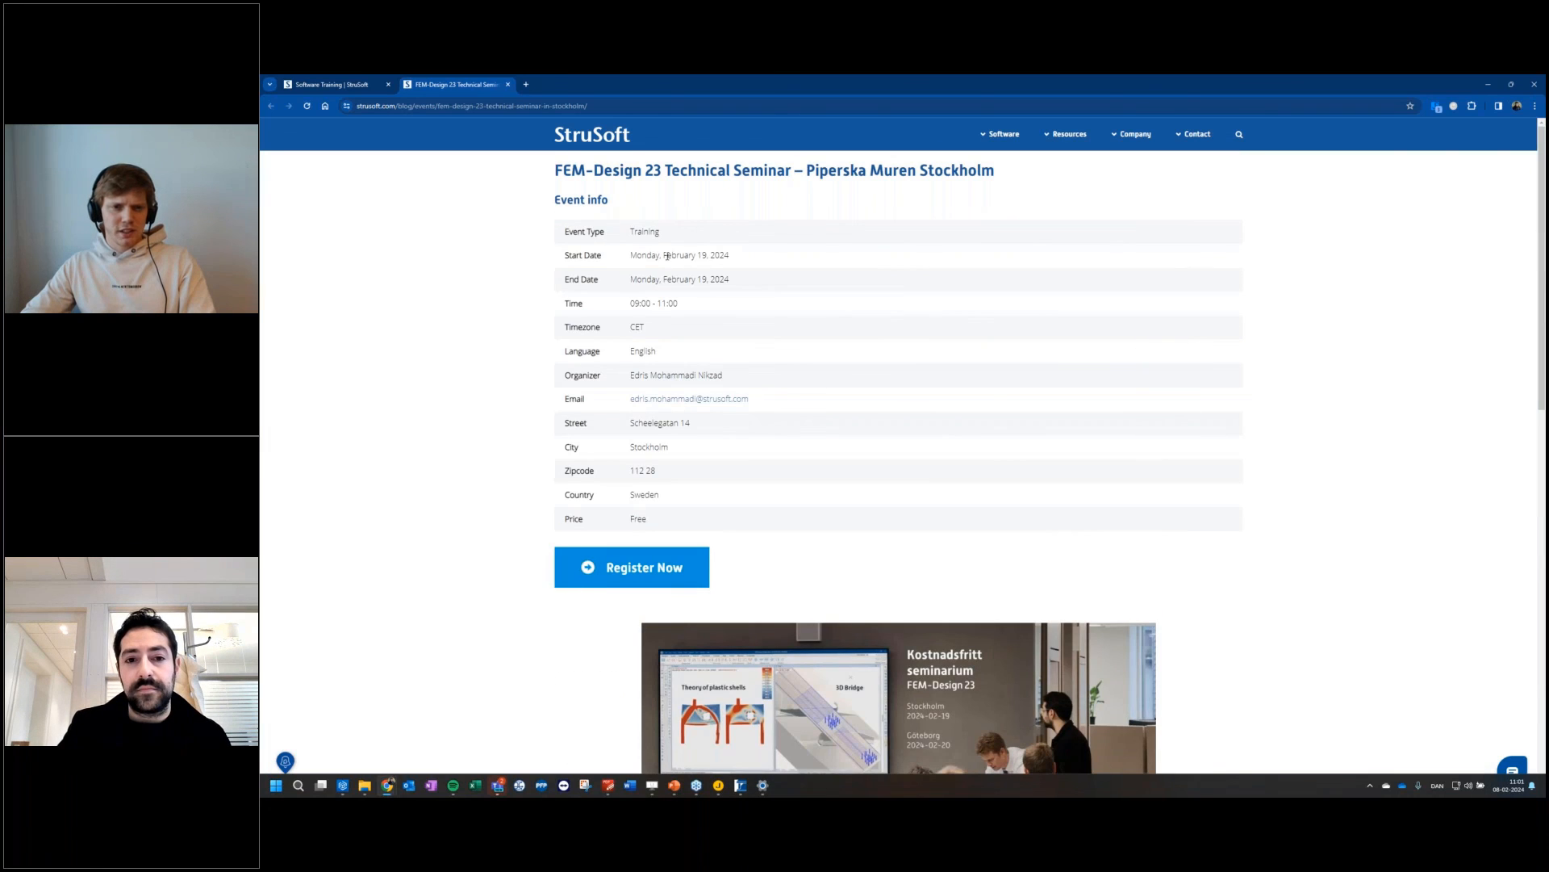
double_click(703, 255)
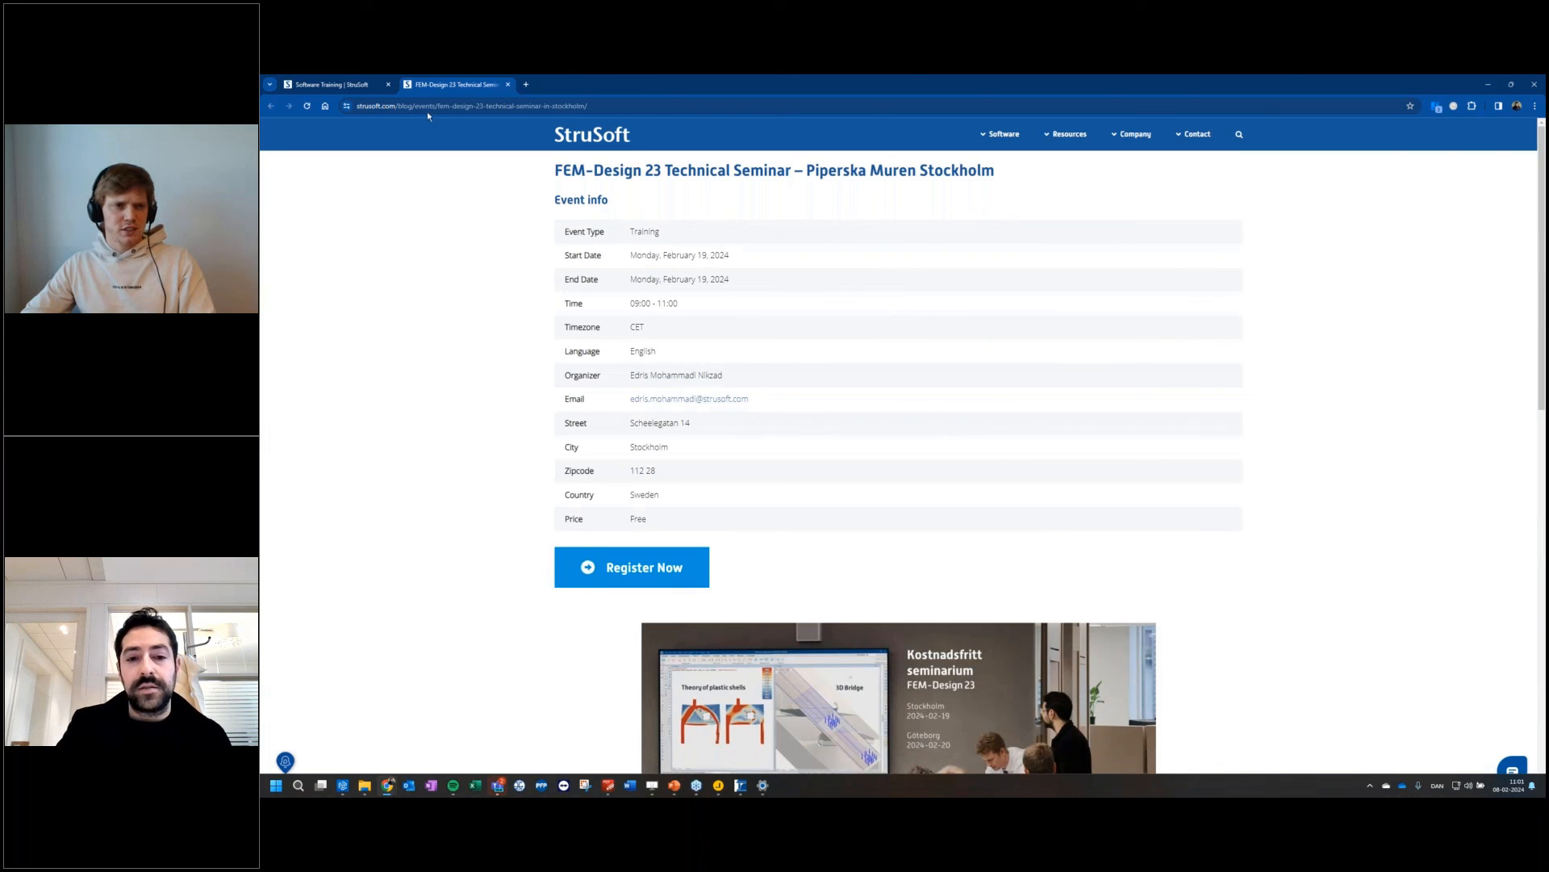
Step: Return to the Software Training page and look over the list of upcoming courses and seminars
left_click(365, 84)
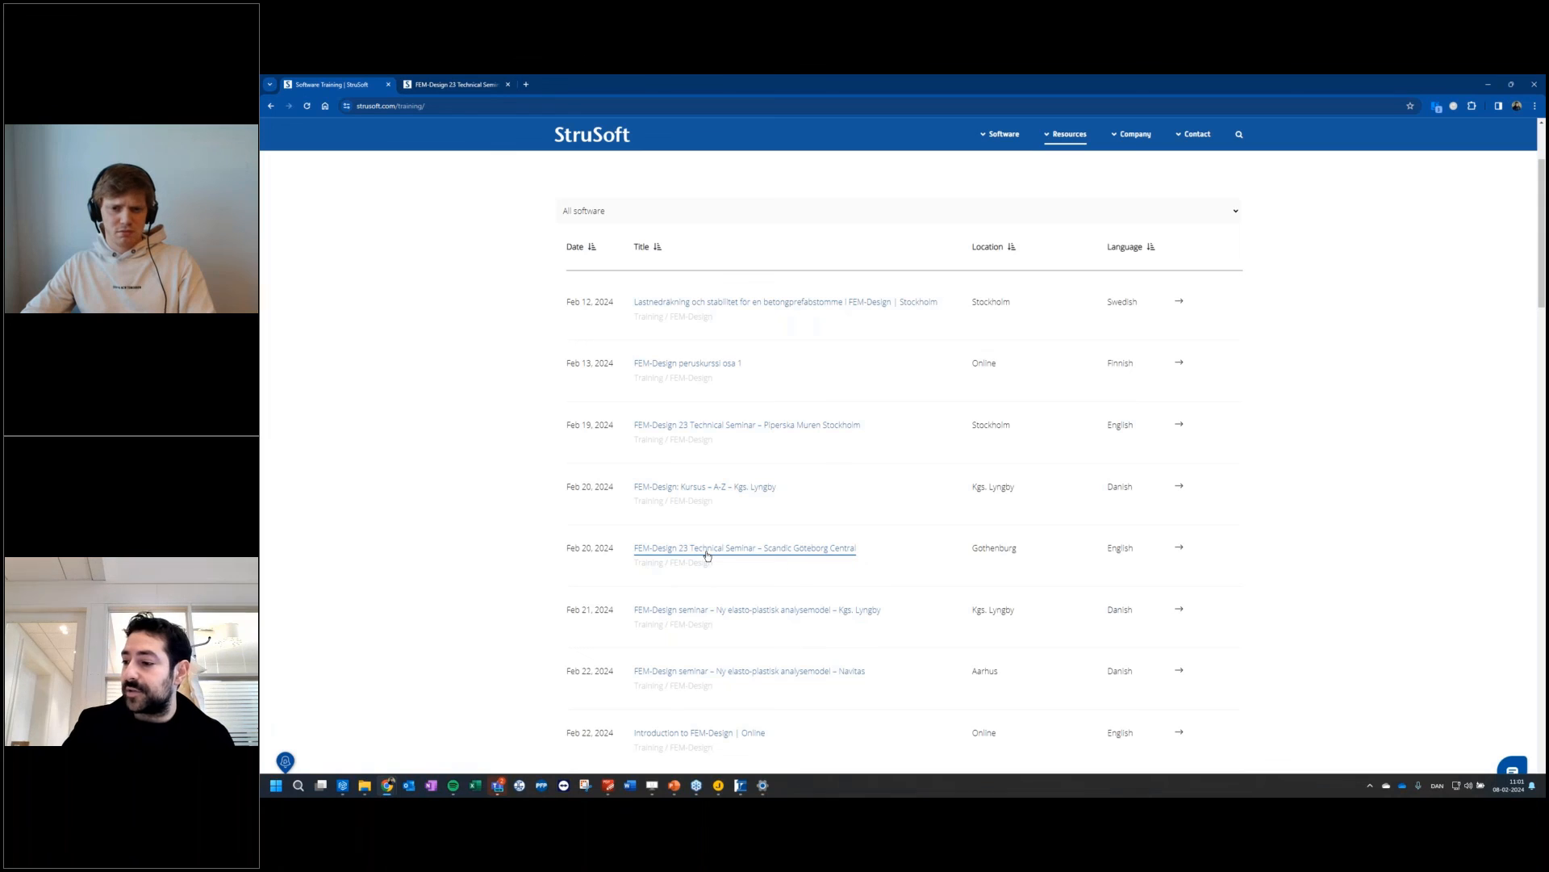
scroll(707, 555, "down", 1)
scroll(775, 509, "down", 1)
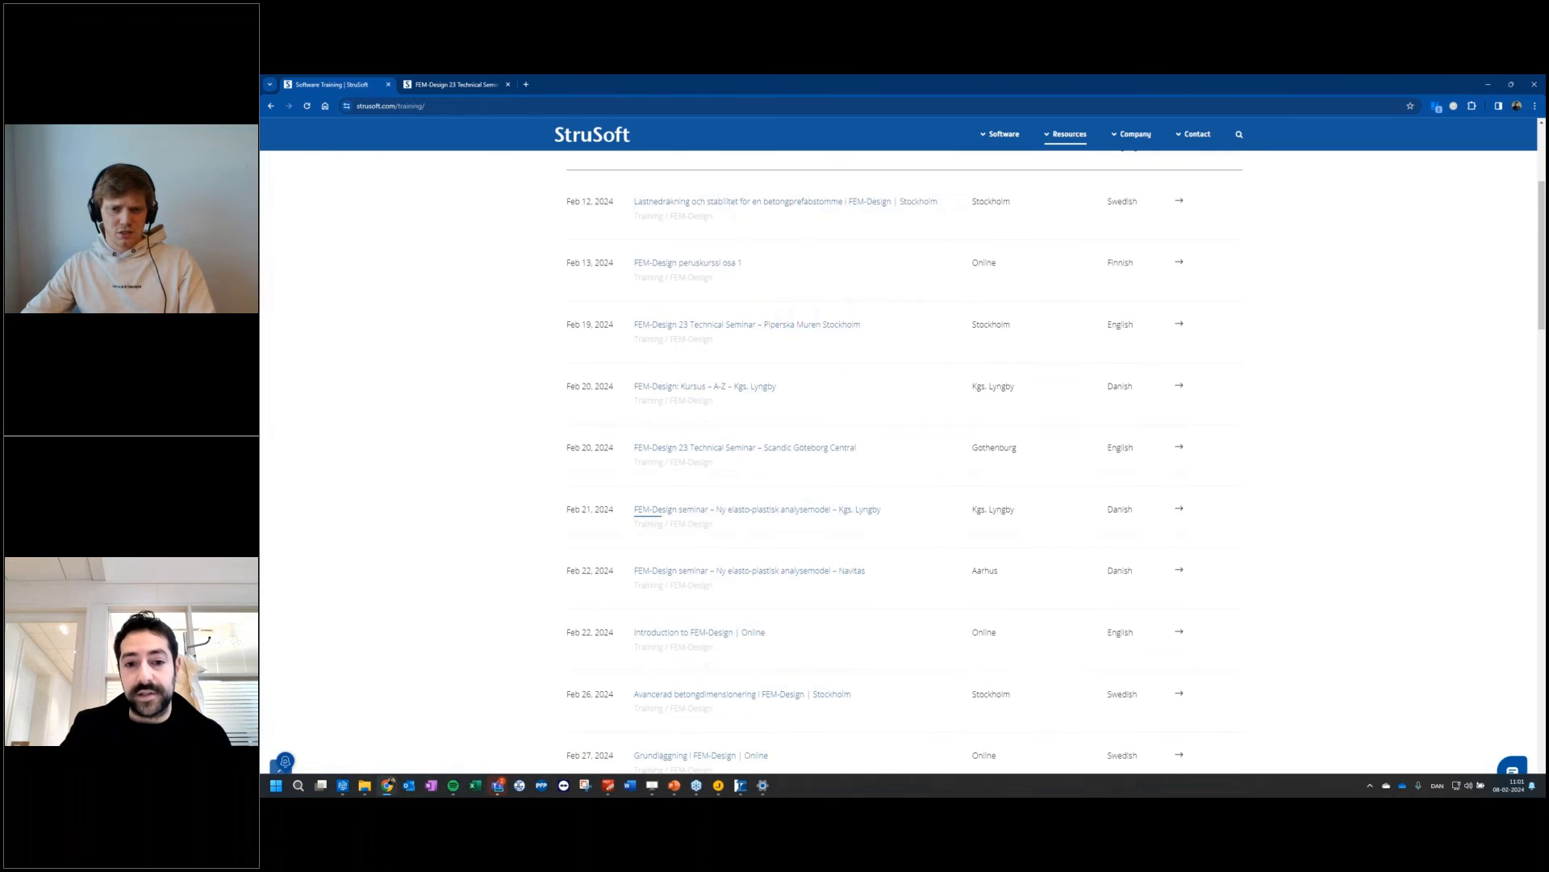
scroll(775, 509, "up", 3)
mouse_move(1067, 136)
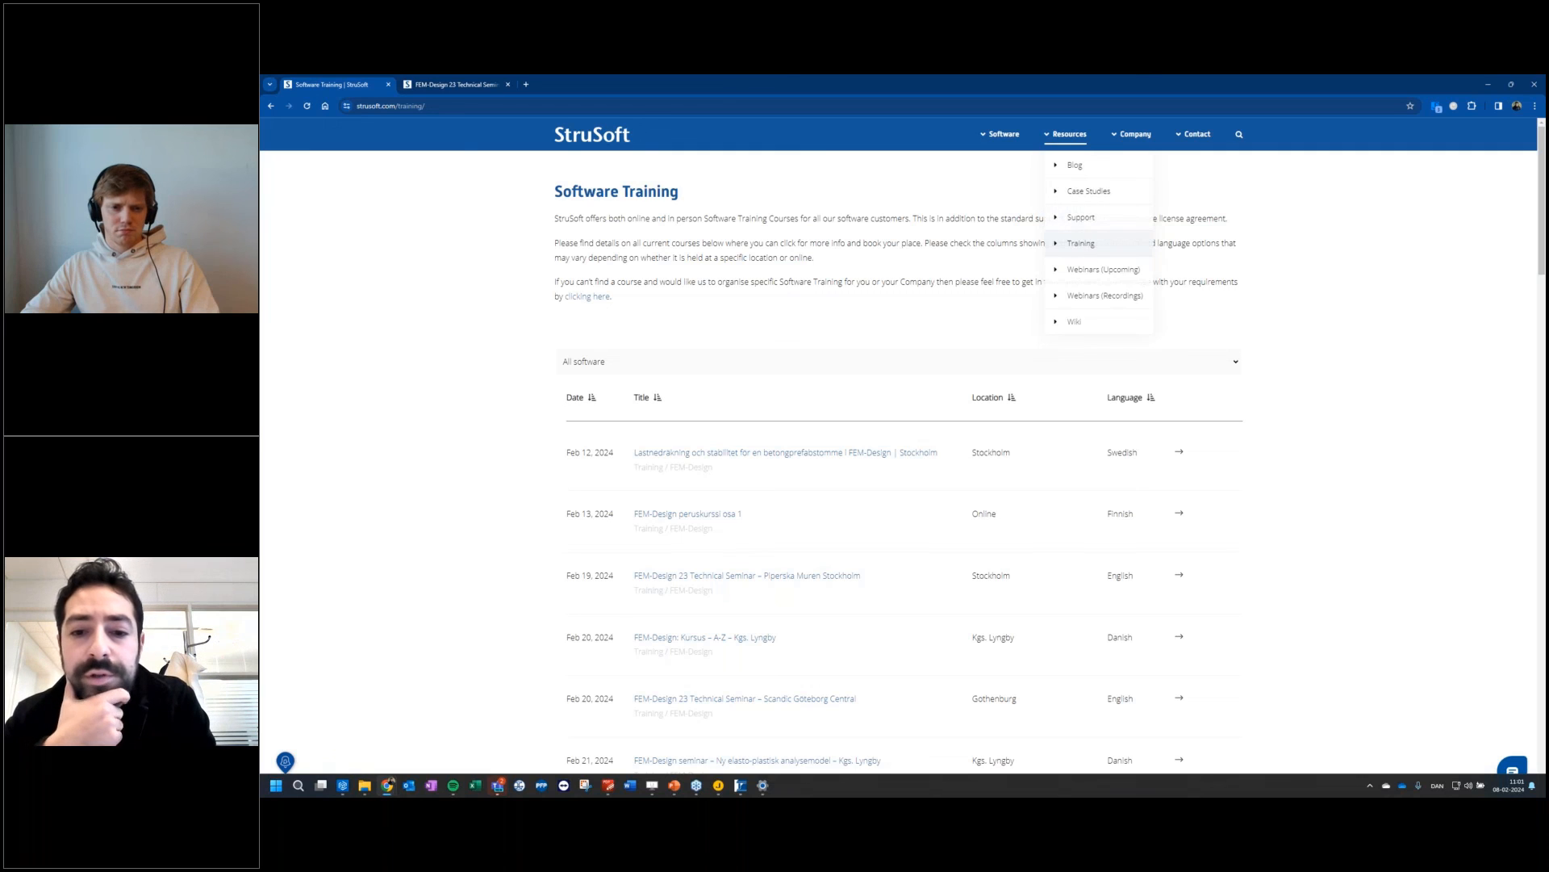
scroll(1267, 443, "down", 2)
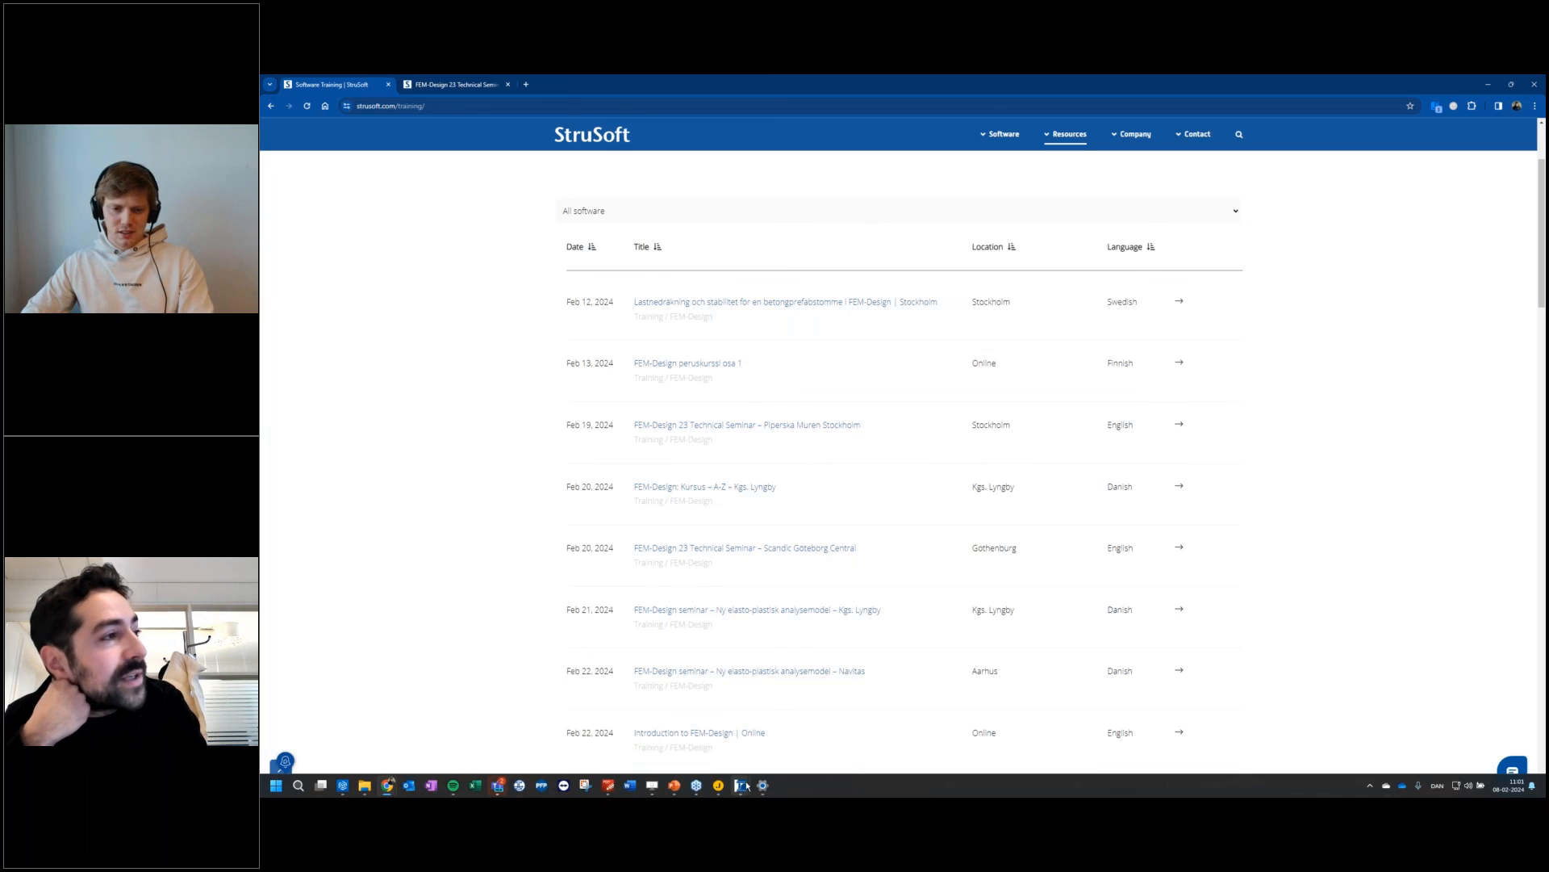
Step: Switch to the FEM-Design high beam model with the hole and open the plane wall's material properties
mouse_move(740, 785)
left_click(765, 749)
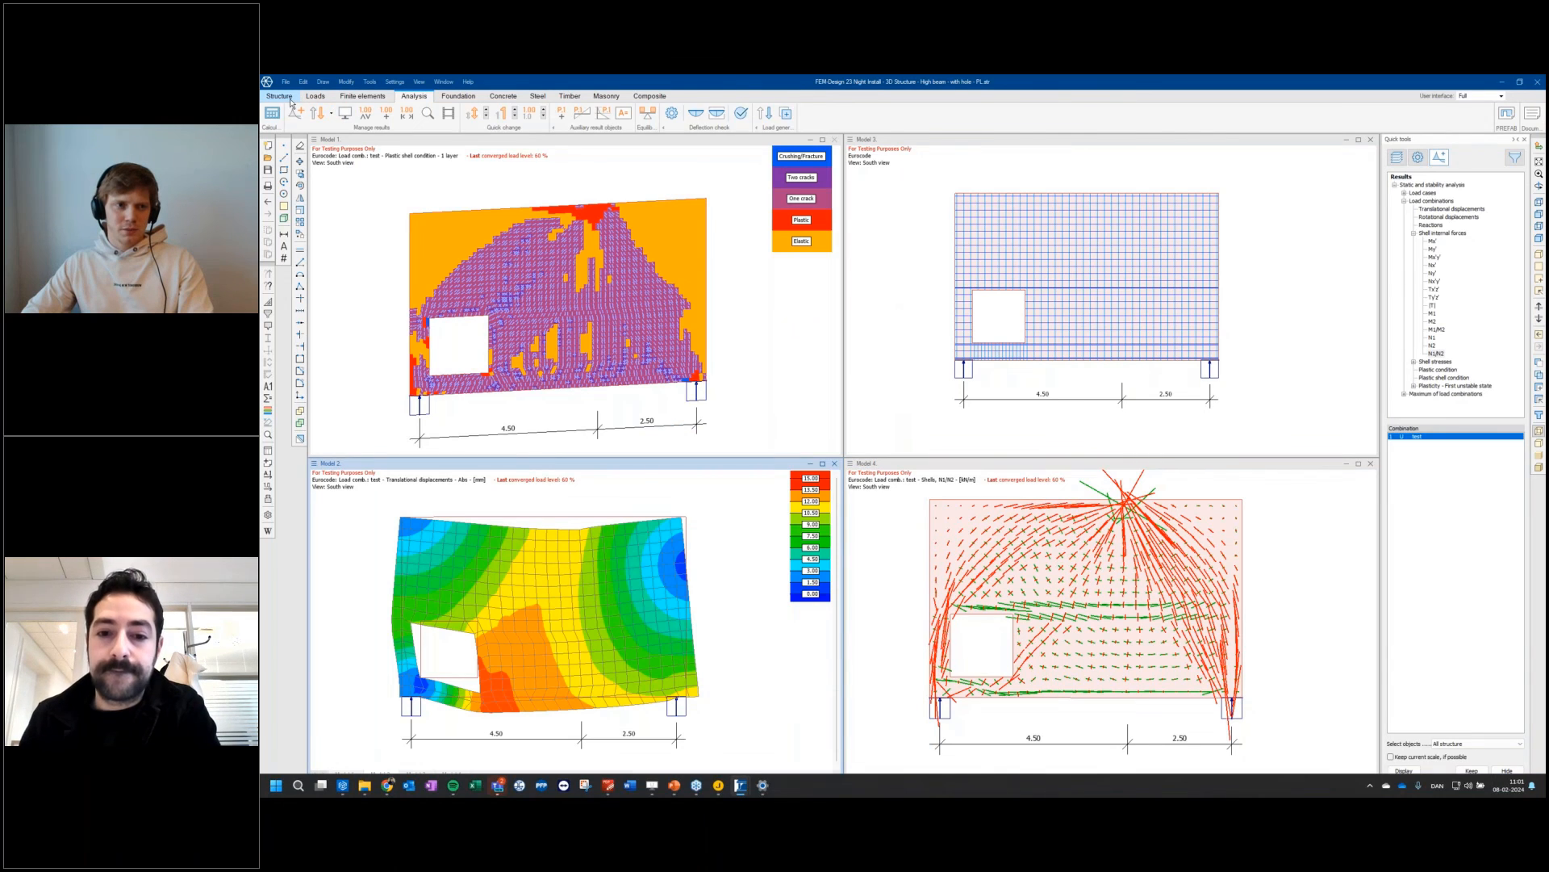
left_click(284, 97)
left_click(484, 240)
right_click(507, 249)
left_click(520, 252)
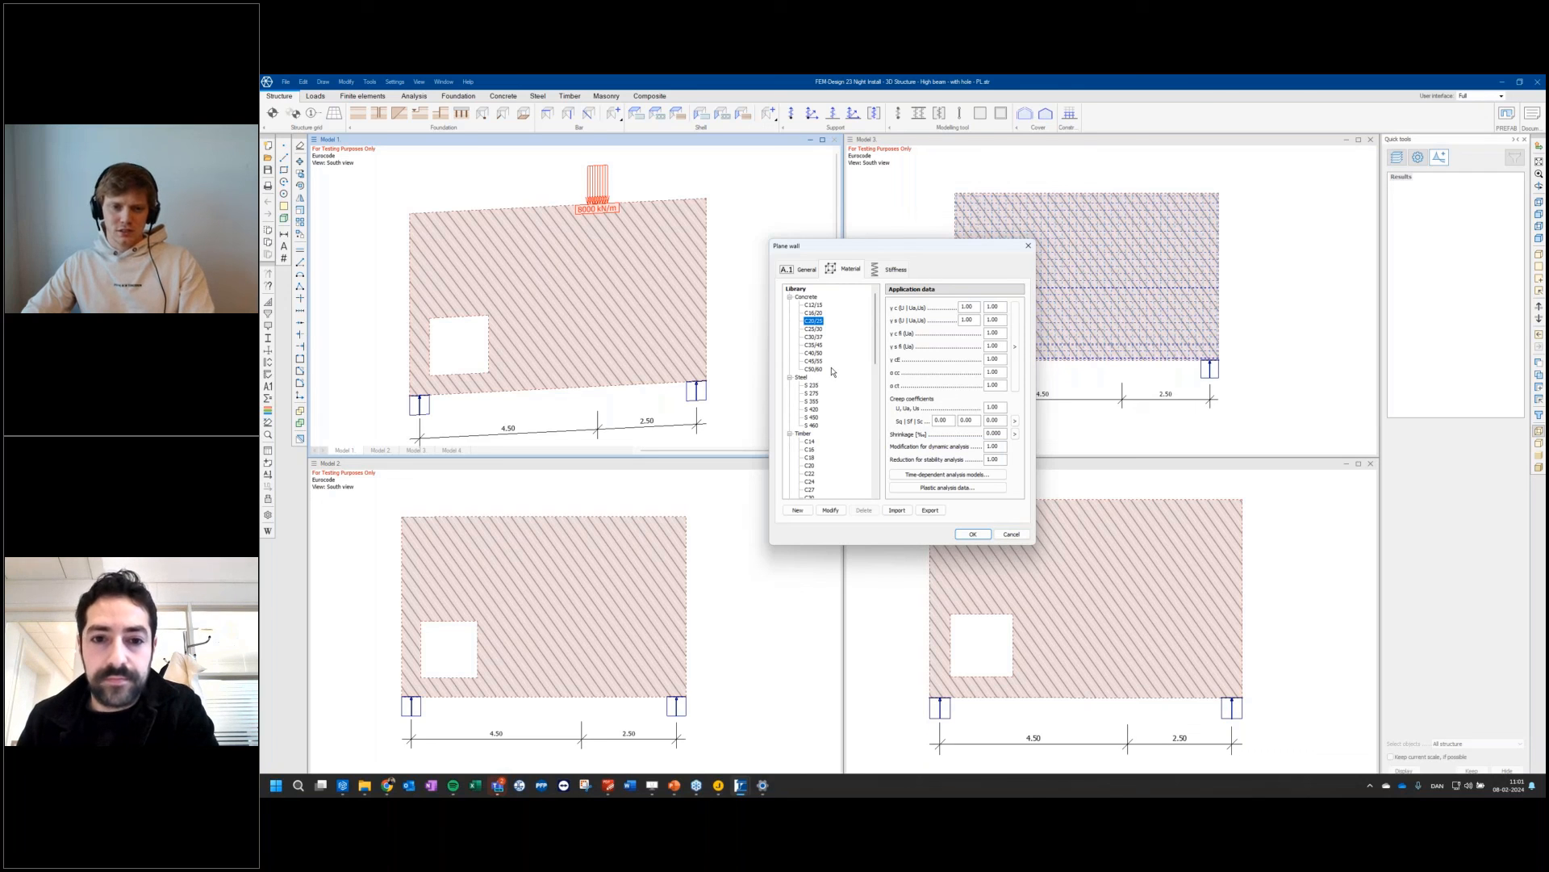
Step: Inspect the library data of steel S 235 for the wall and close the dialogs without applying any change
left_click(812, 385)
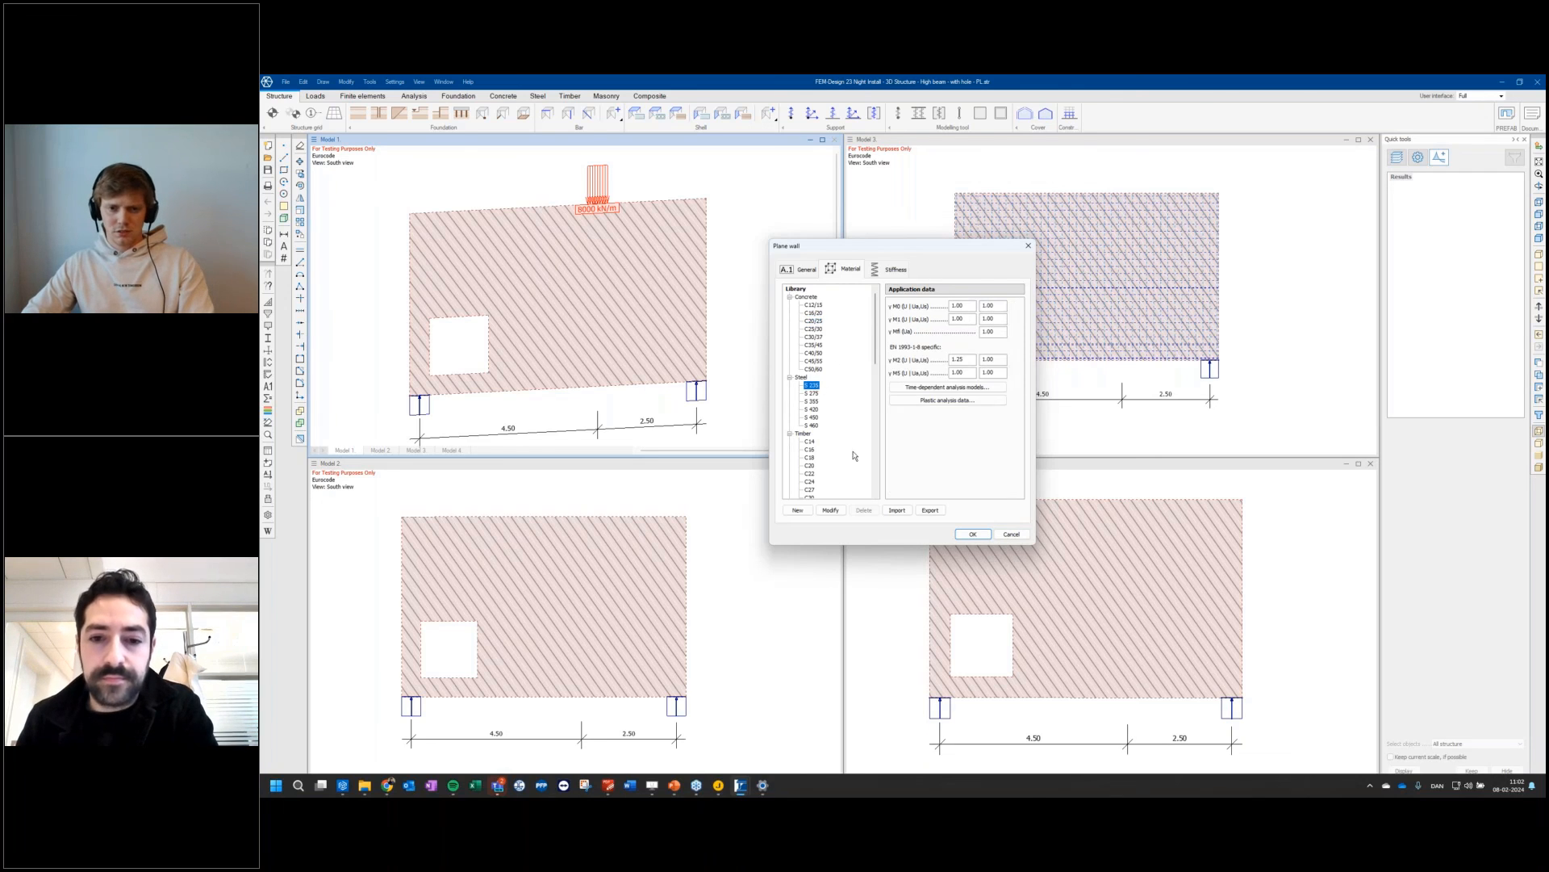
left_click(832, 510)
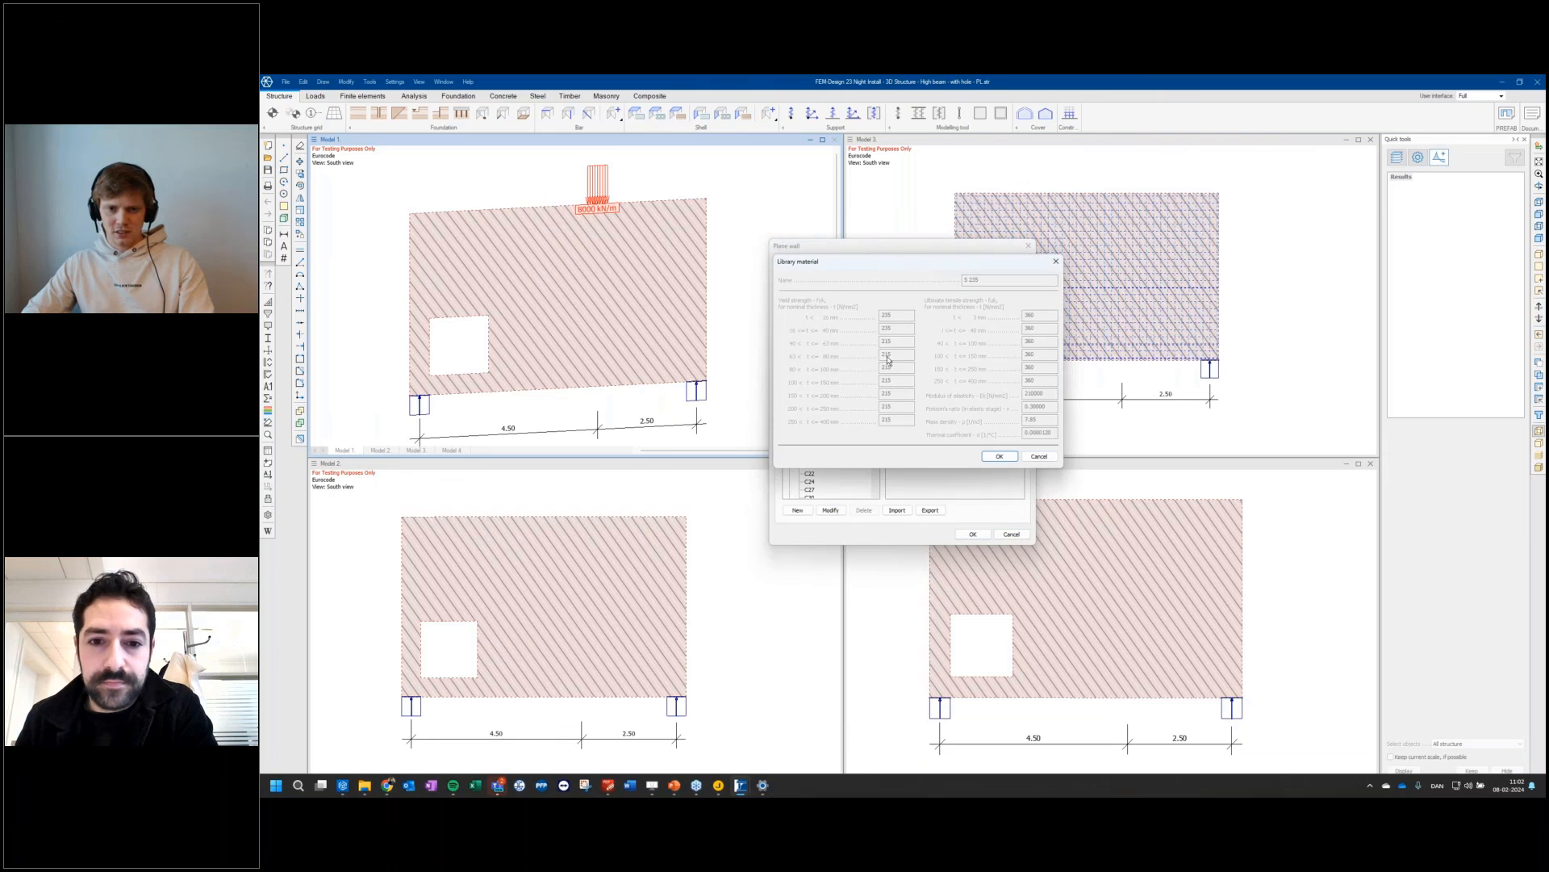
key("Escape")
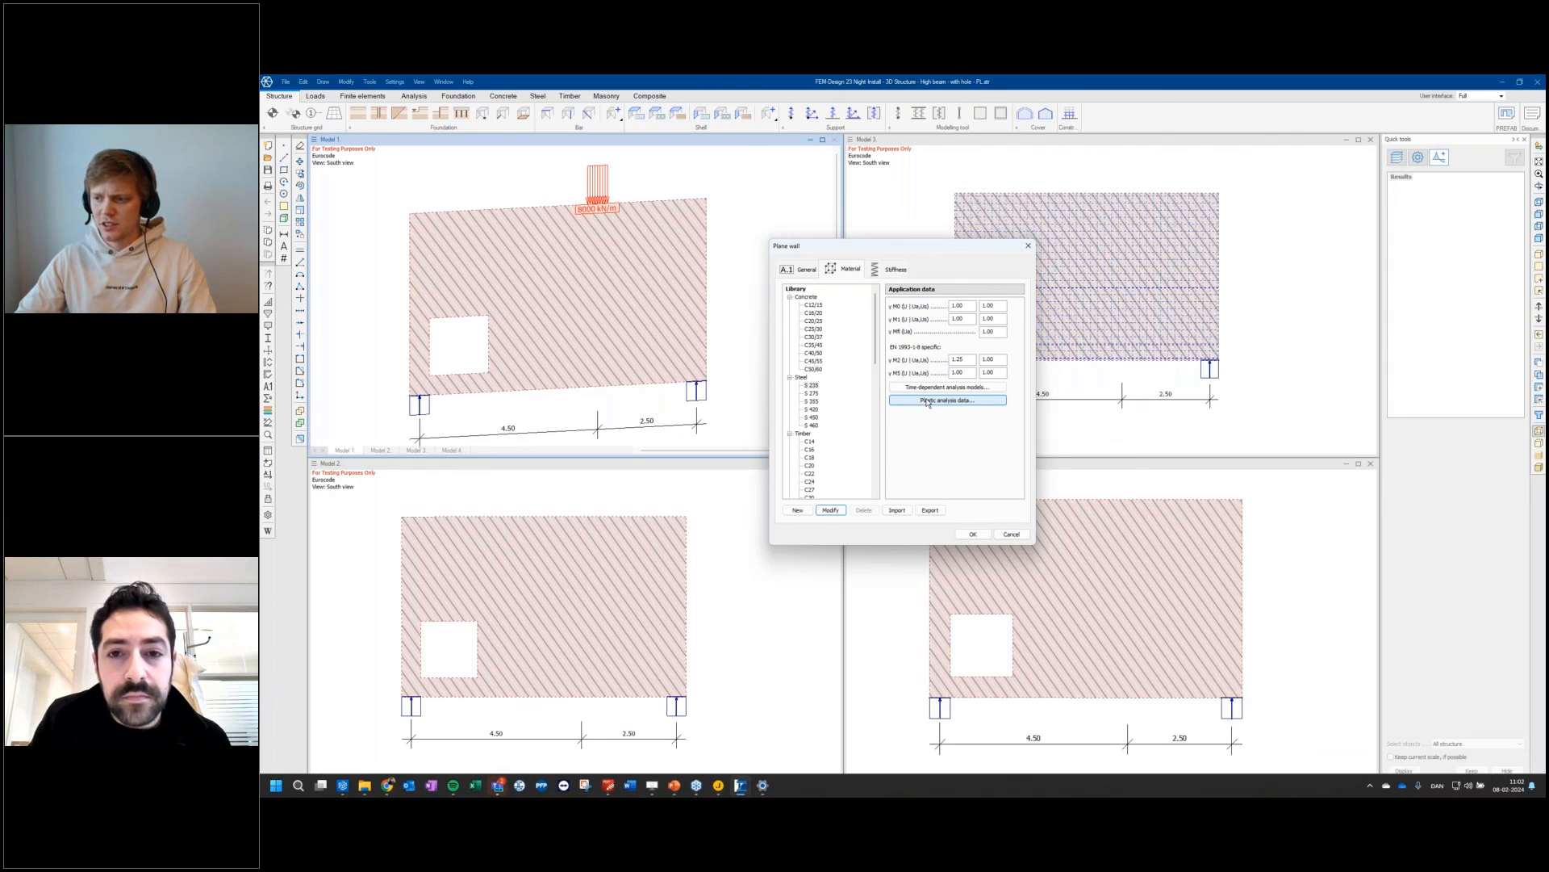
key("Escape")
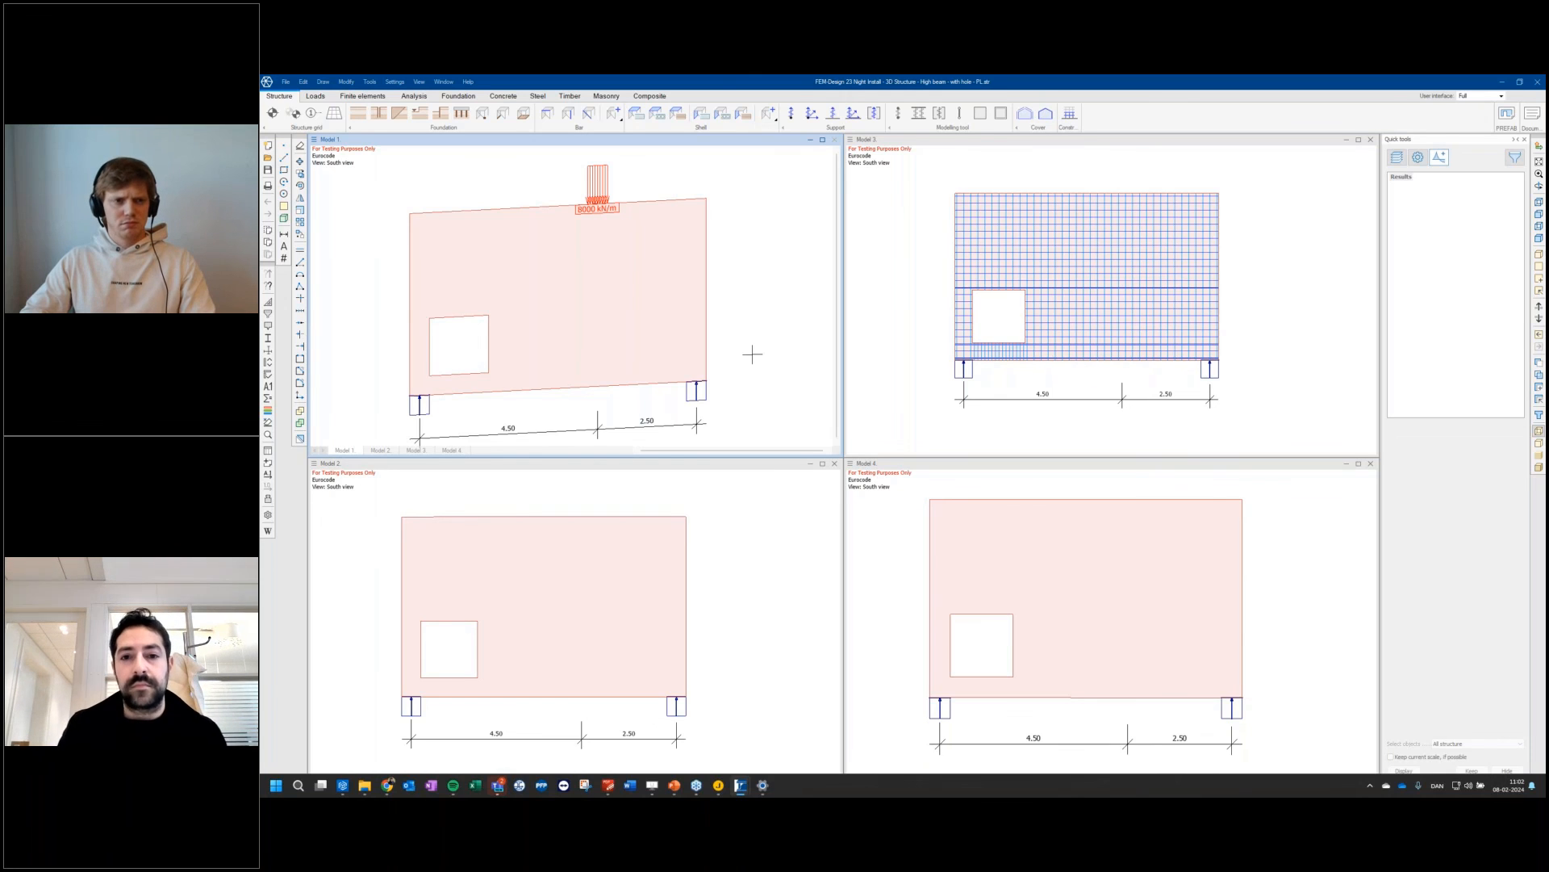
scroll(752, 354, "down", 1)
middle_click_drag(752, 354, 751, 352)
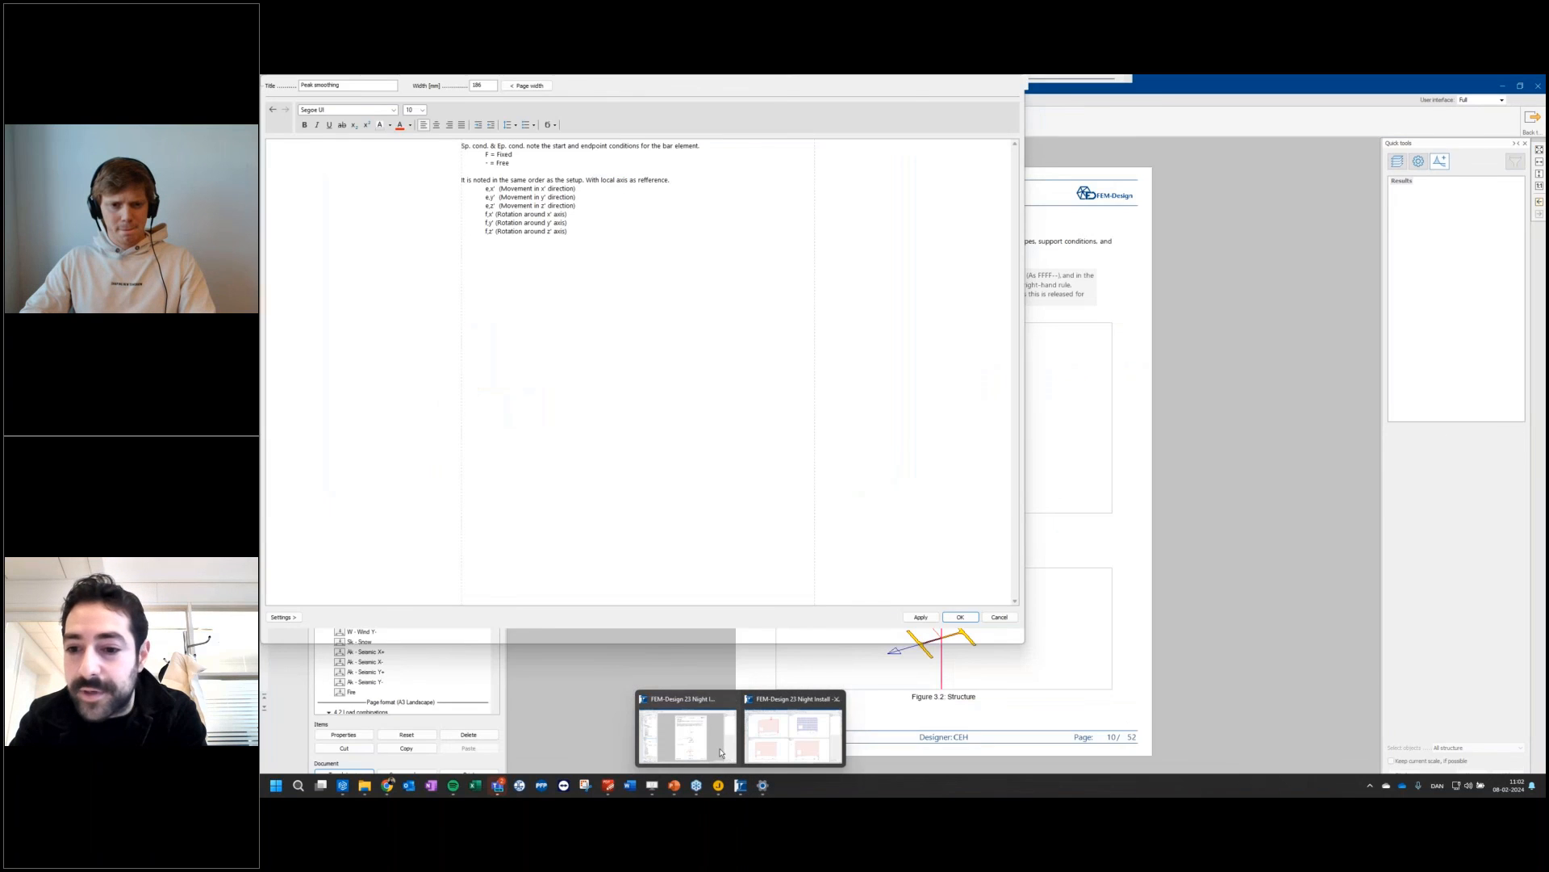
Step: In the UI and Results documentation, close the text editor without saving and show the A2.1 - Load take down cover page
left_click(795, 730)
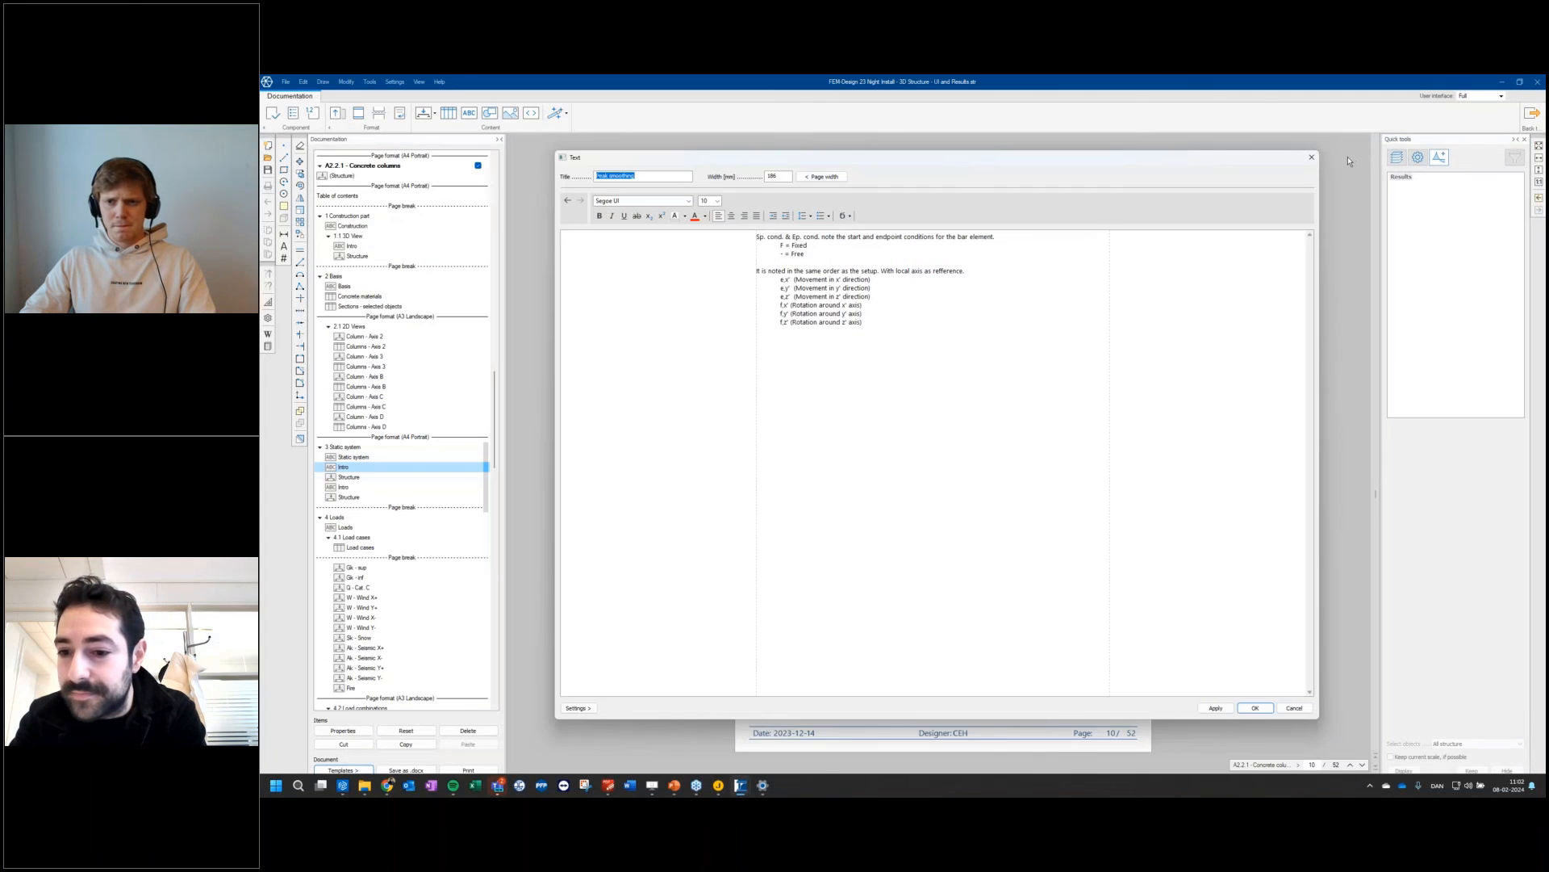
left_click(1311, 157)
left_click(936, 482)
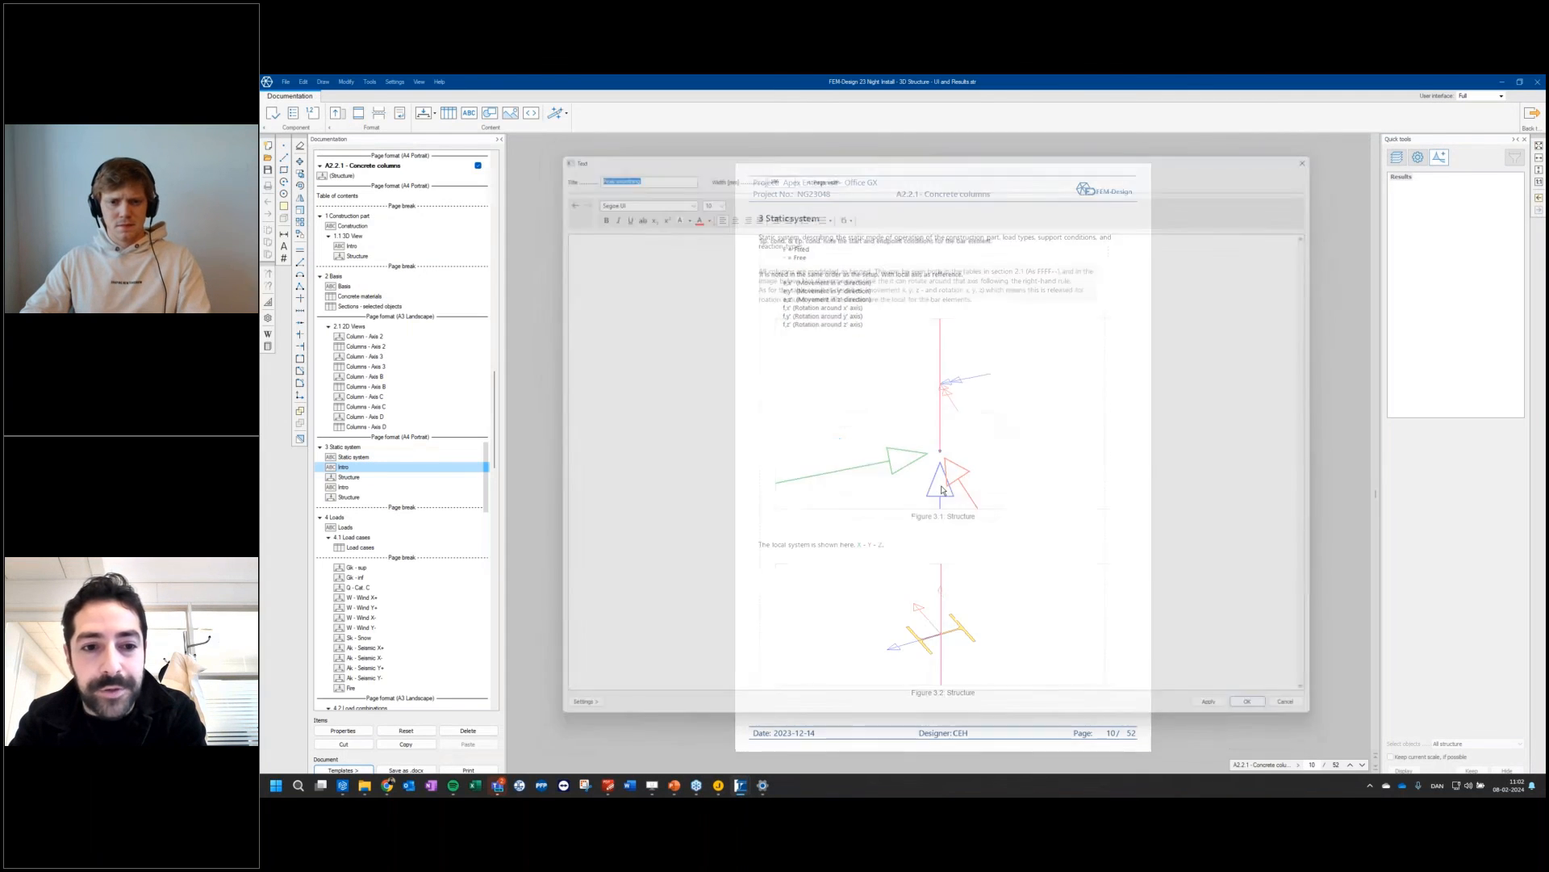
scroll(401, 418, "up", 10)
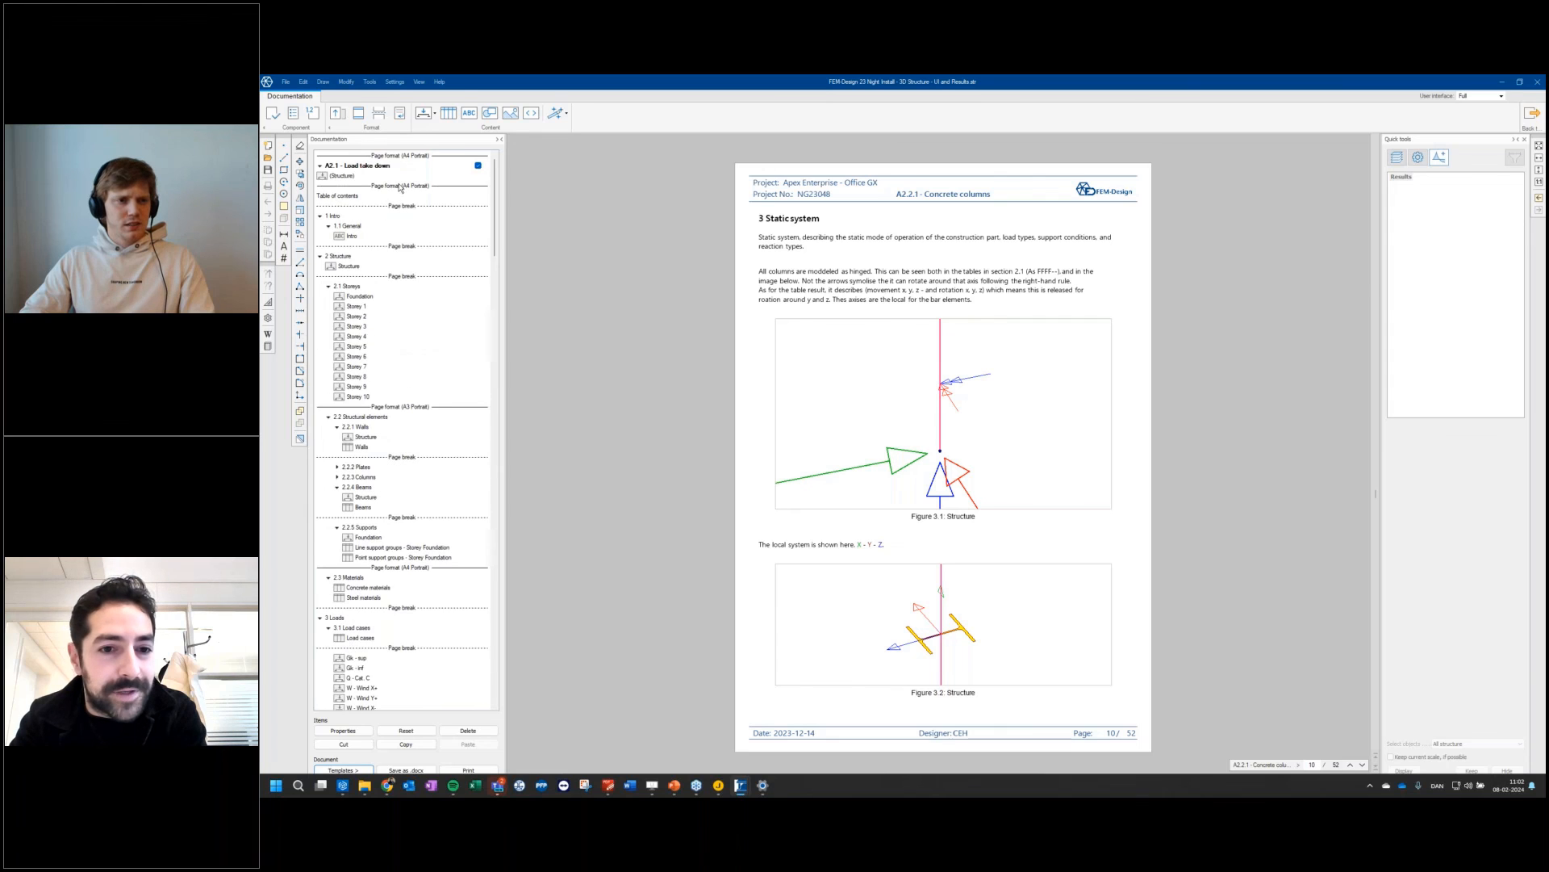
left_click(401, 176)
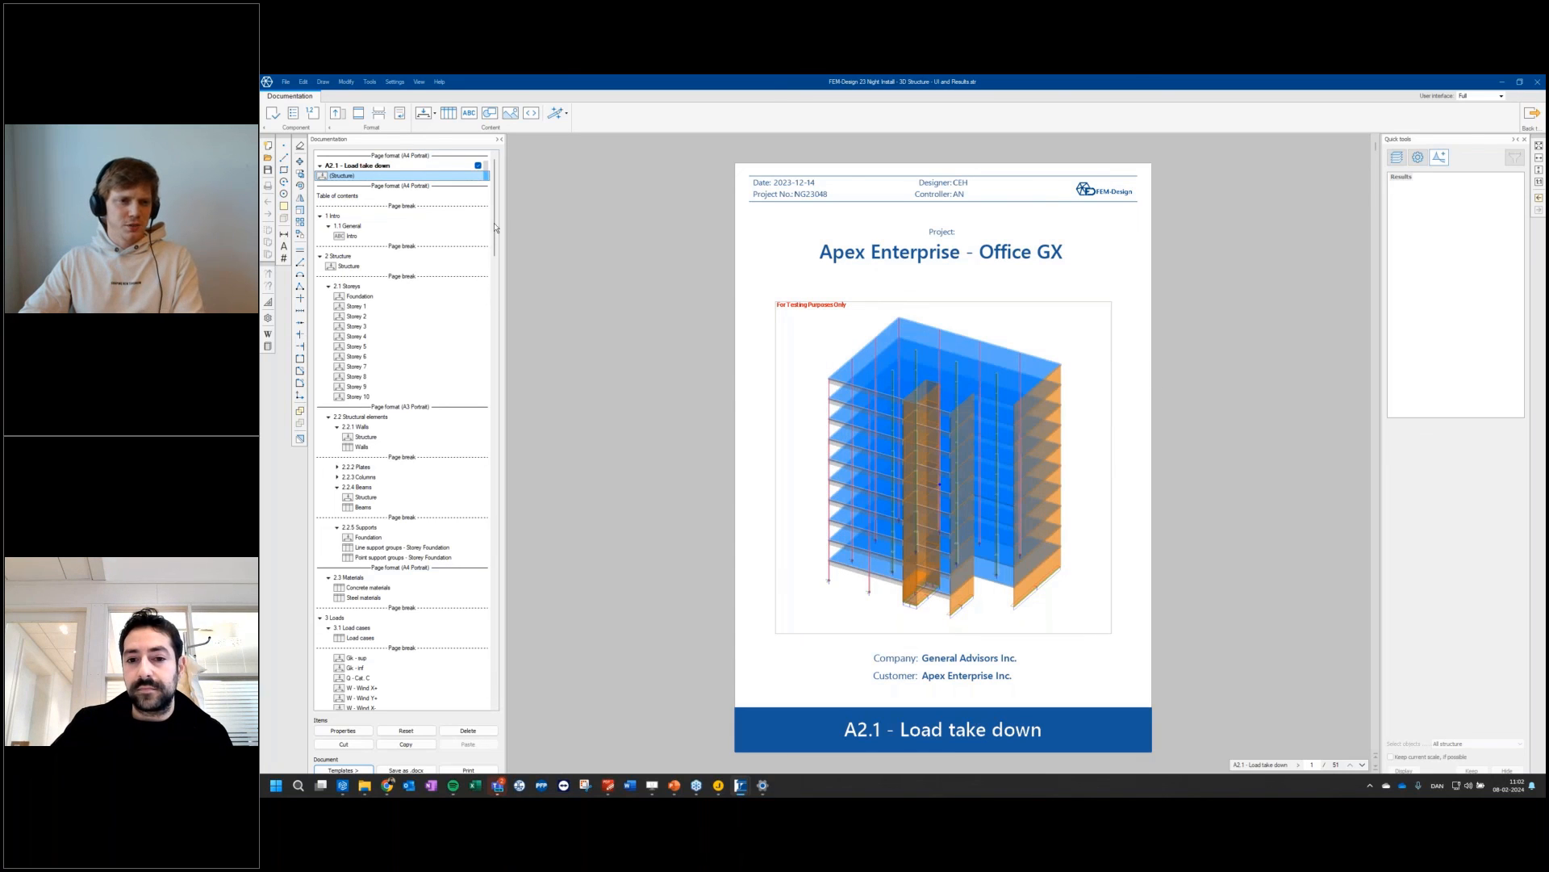
Step: Select all documentation items of the same type as Storey 2, view their shared graphical window properties and cancel
scroll(410, 277, "down", 1)
left_click(411, 276)
right_click(411, 277)
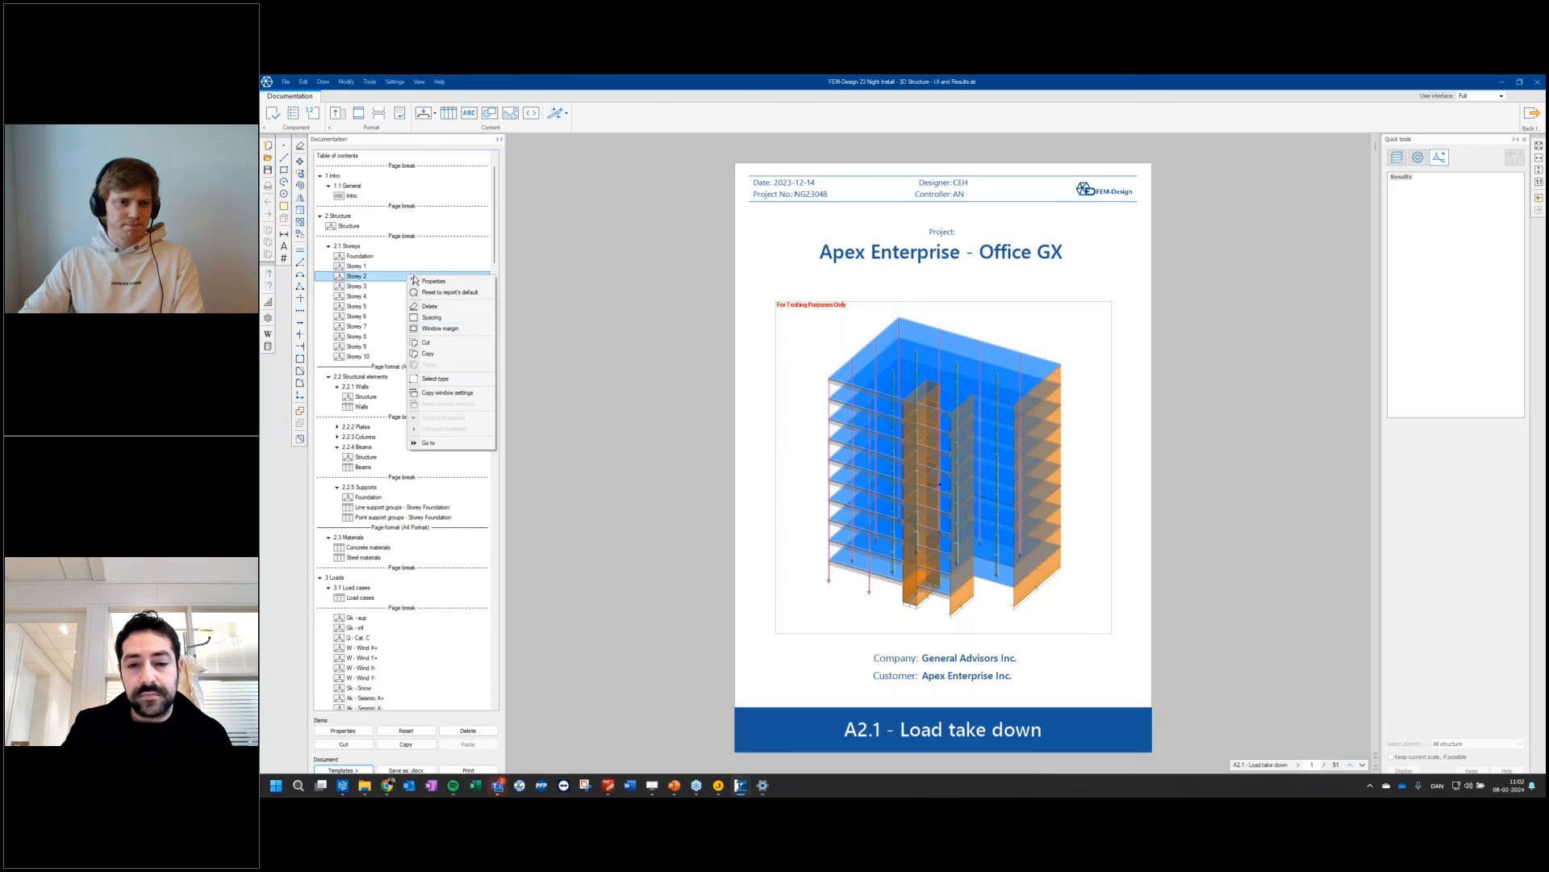
left_click(440, 375)
scroll(405, 412, "down", 20)
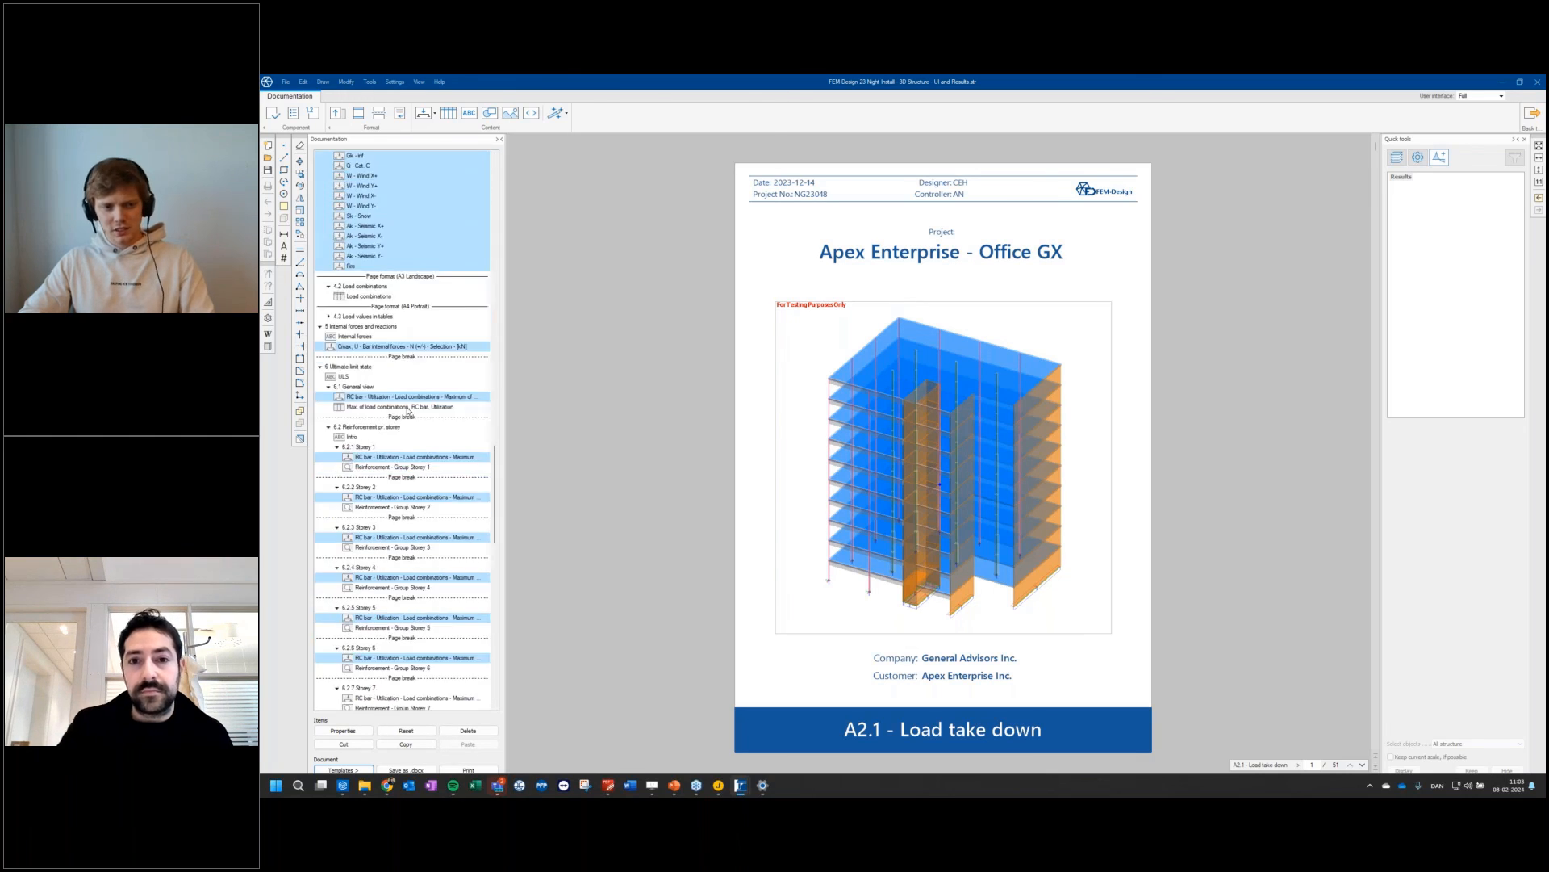
right_click(405, 411)
left_click(436, 435)
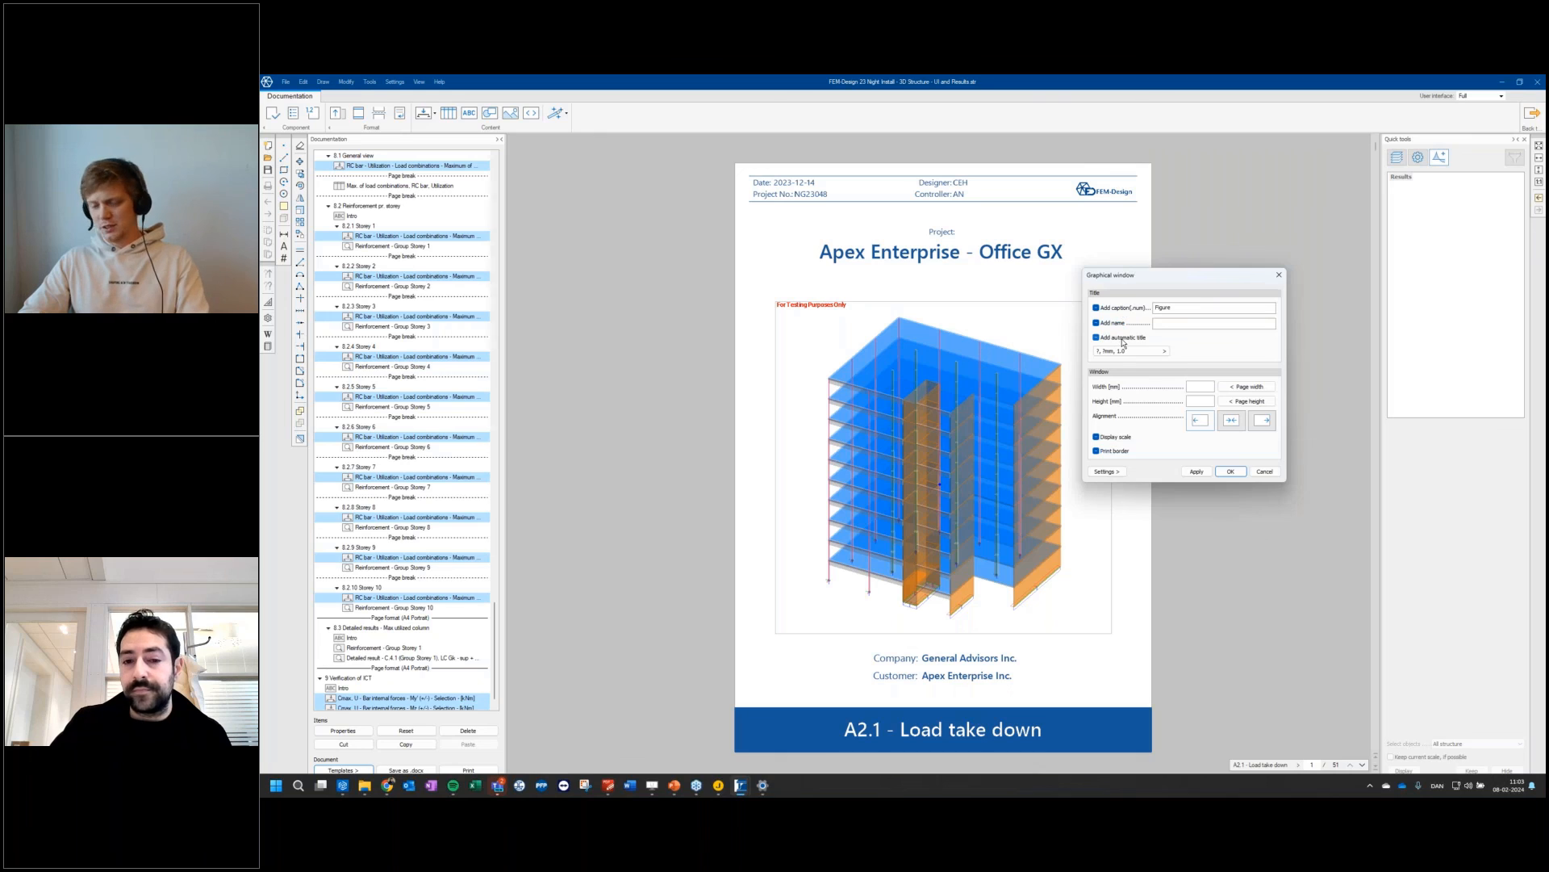
key("Escape")
left_click(416, 620)
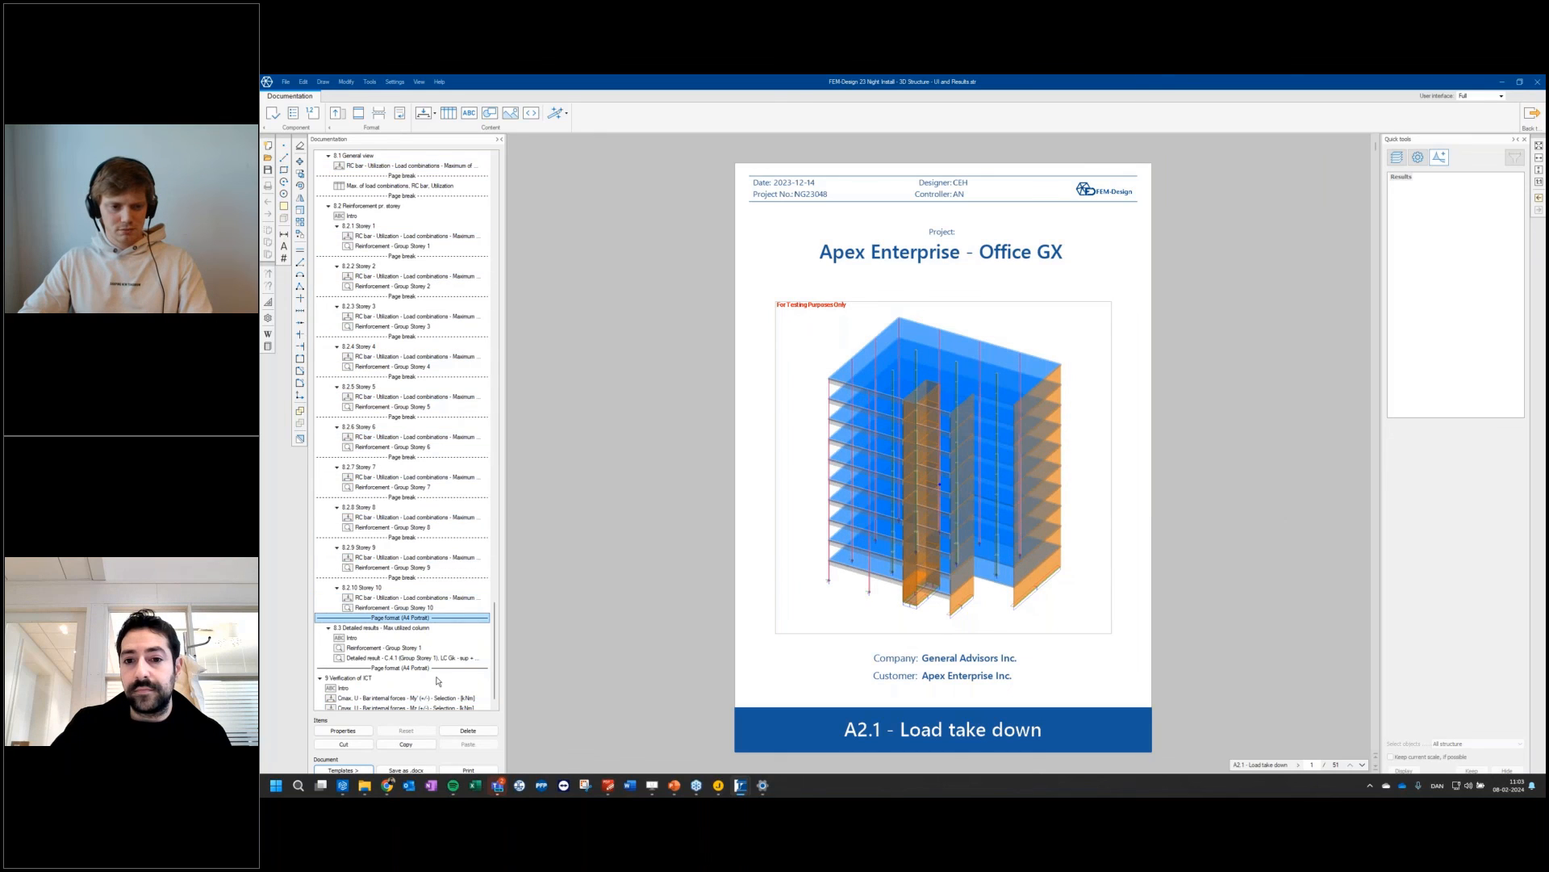
Step: Show the Storey 4 reinforcement section of the concrete columns document and select the Storey 4 view in A2.1 - Load take down
scroll(438, 681, "down", 1)
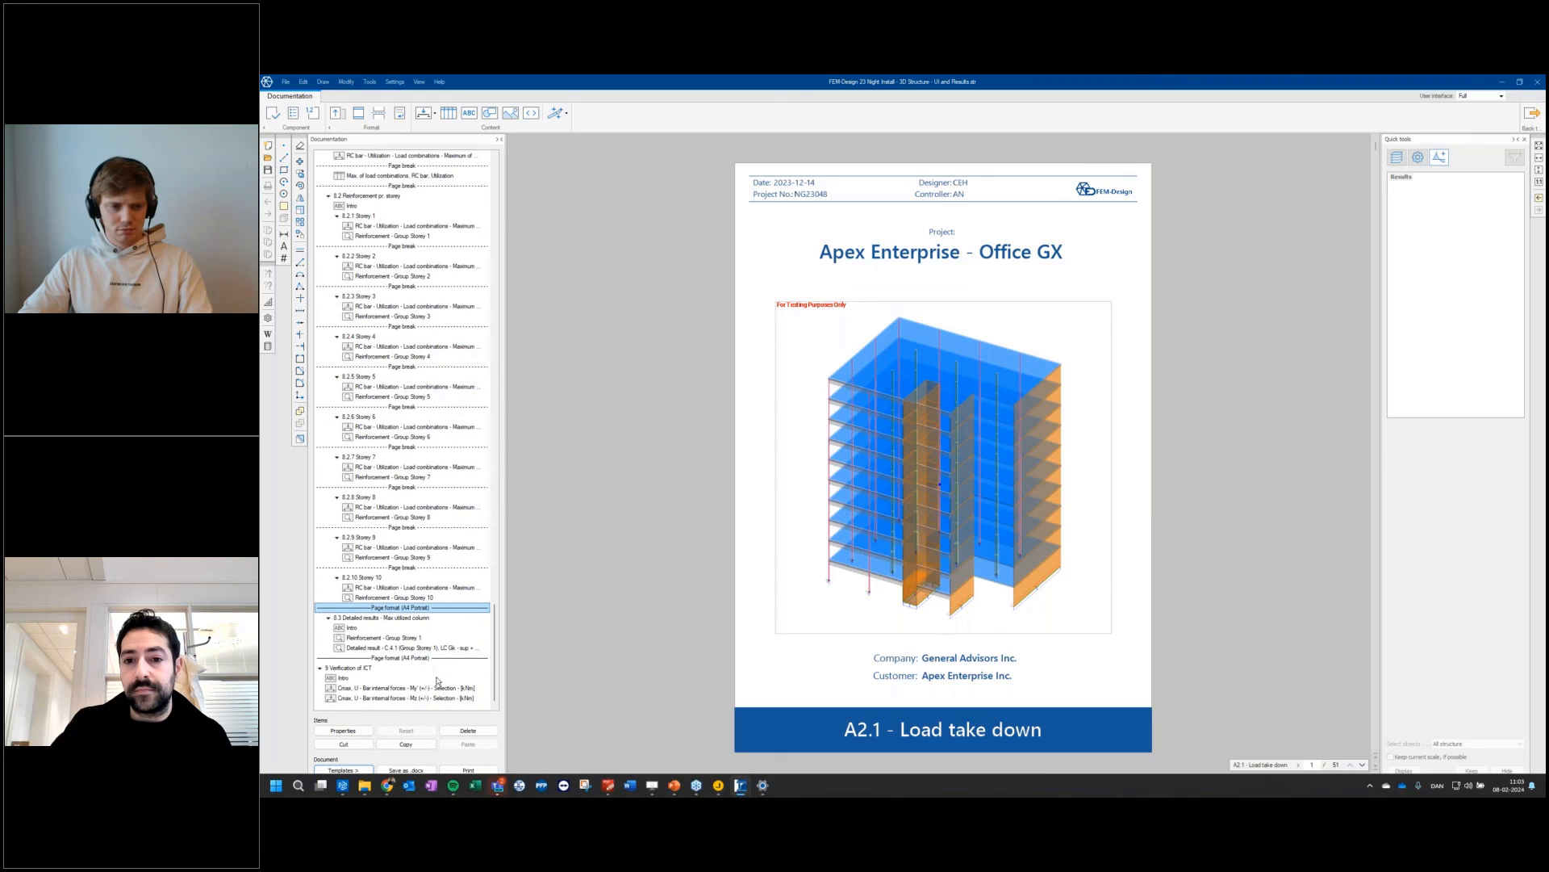
left_click(444, 337)
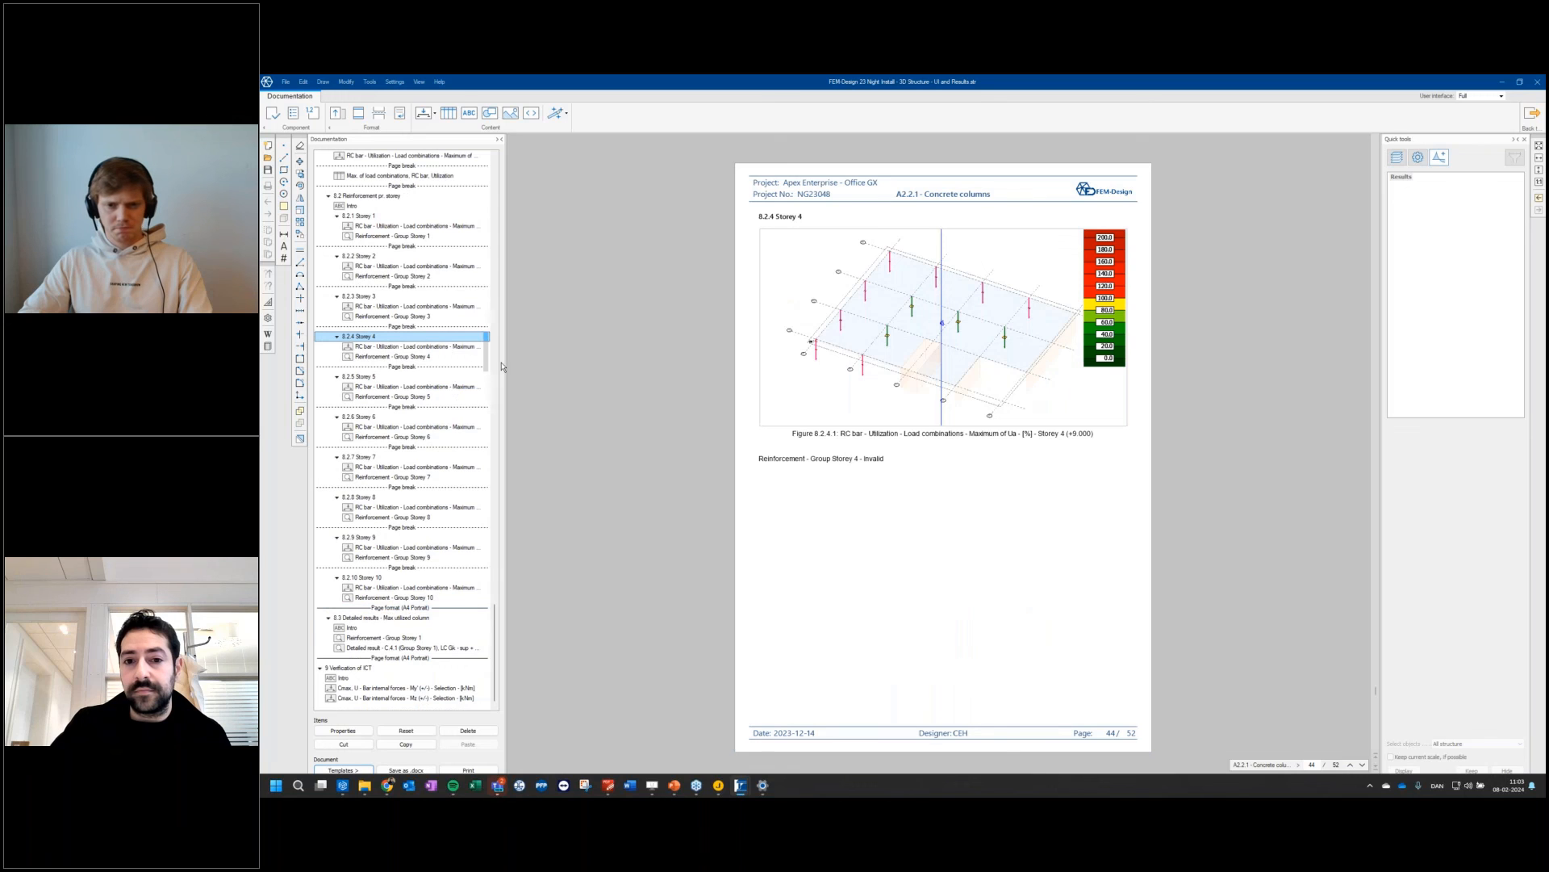
scroll(431, 343, "up", 20)
left_click(429, 337)
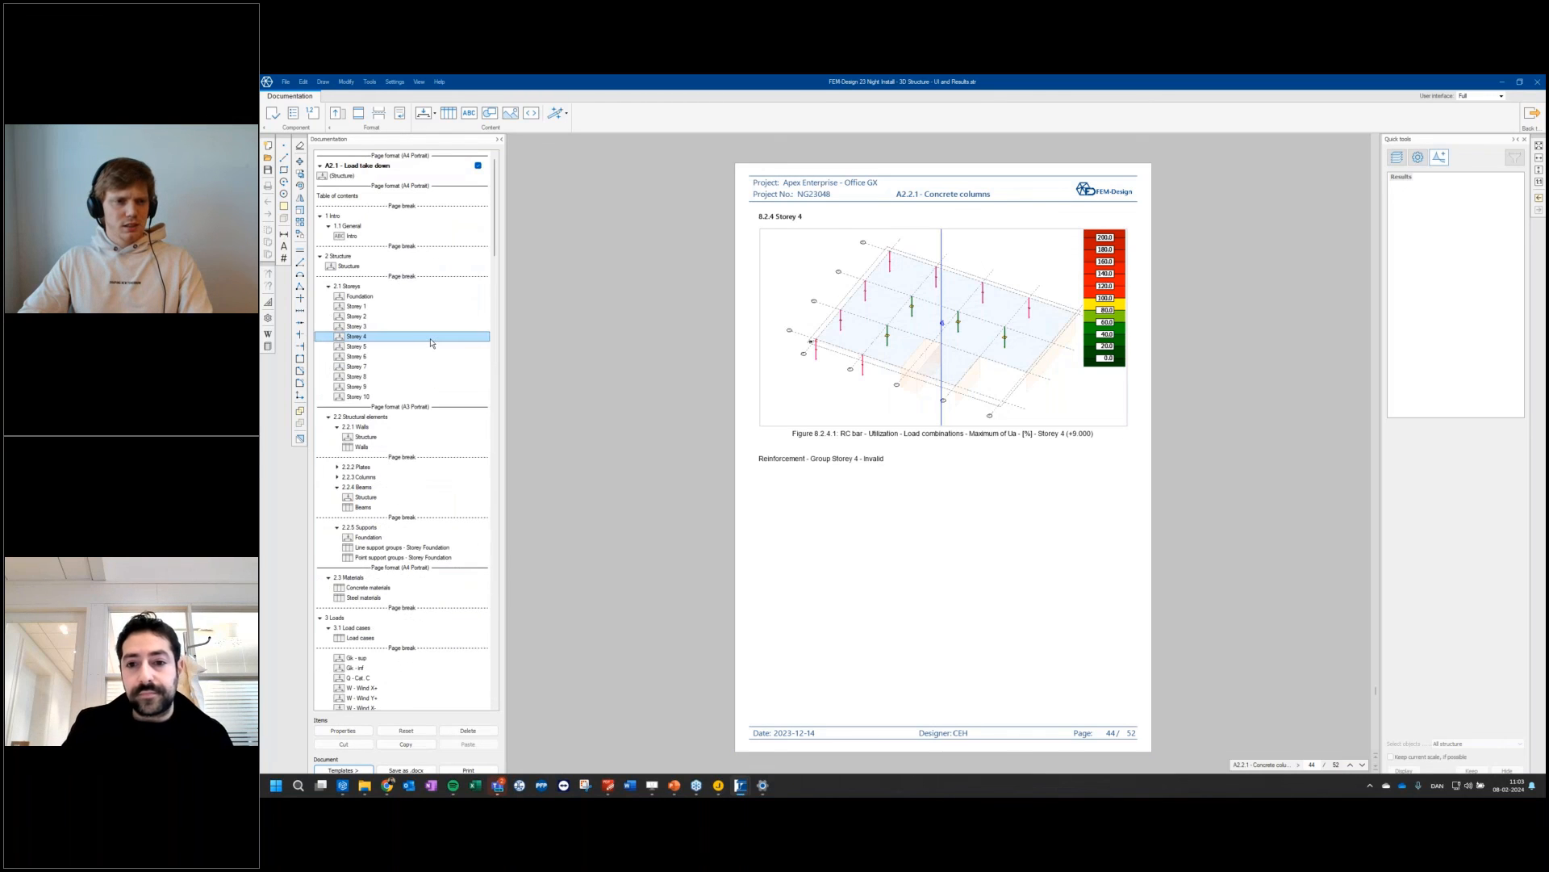